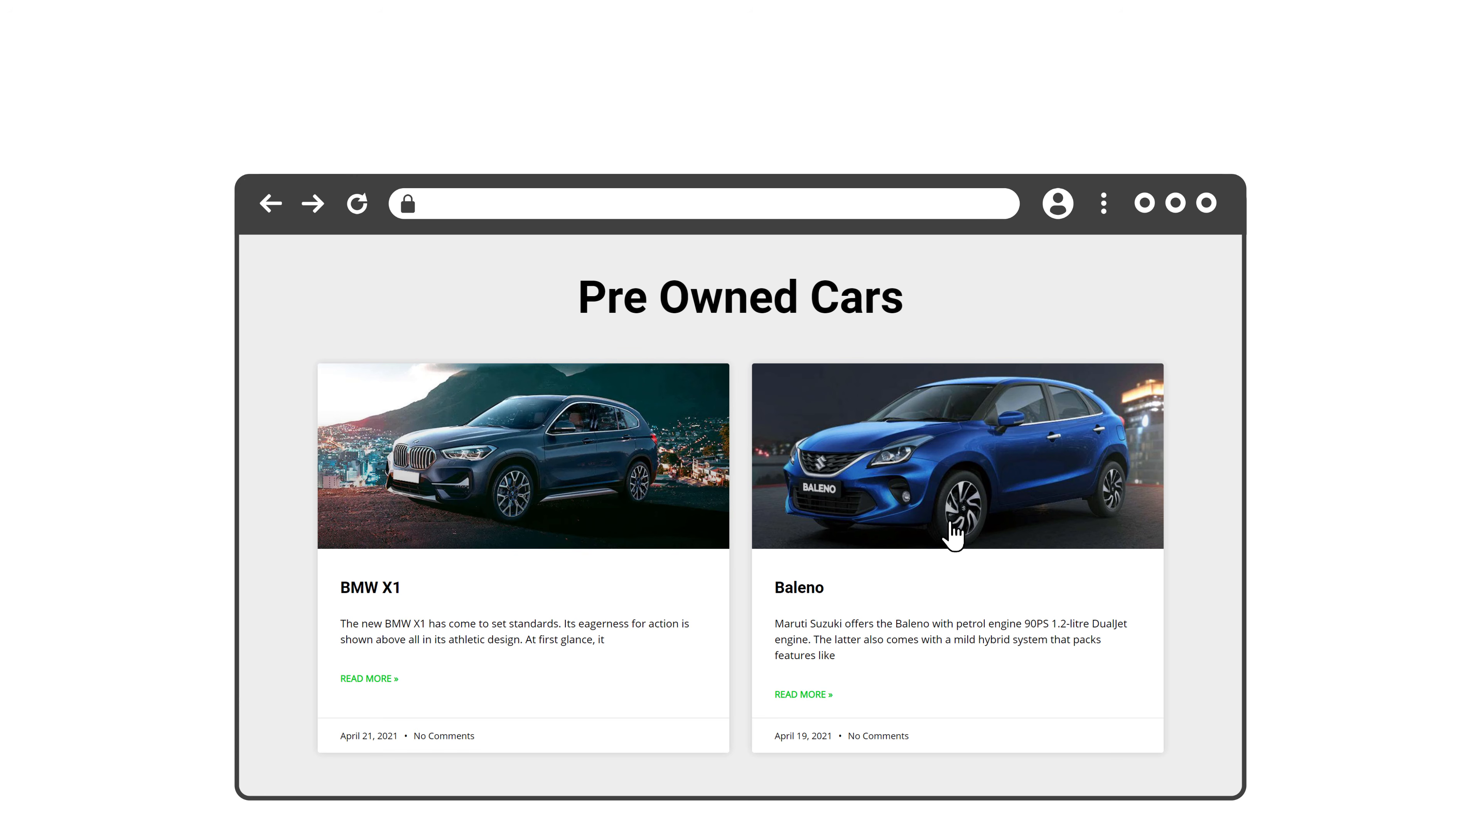
{"action": "left_click", "coordinate": [887, 500]}
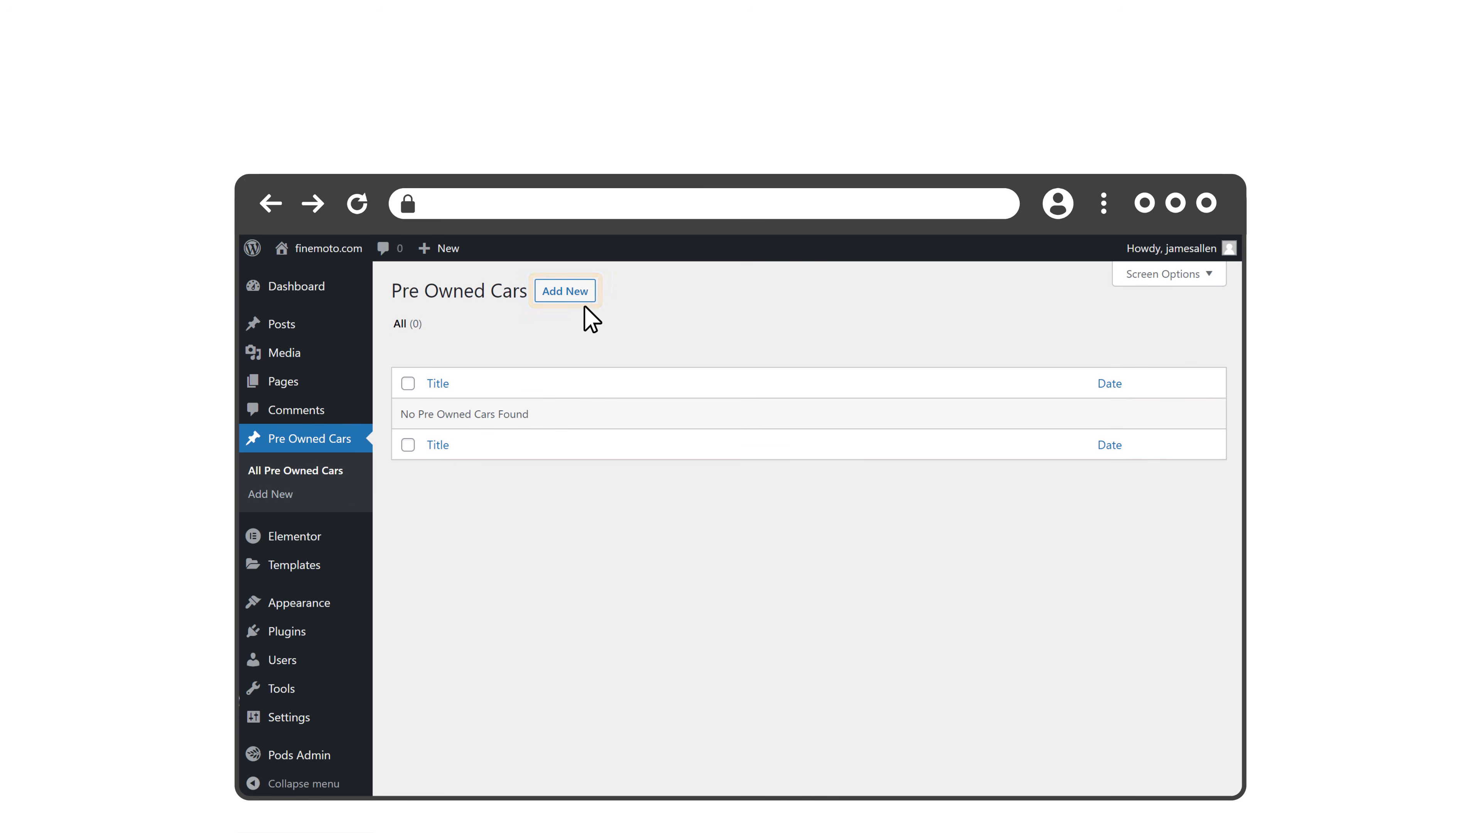
{"action": "left_click", "coordinate": [564, 294]}
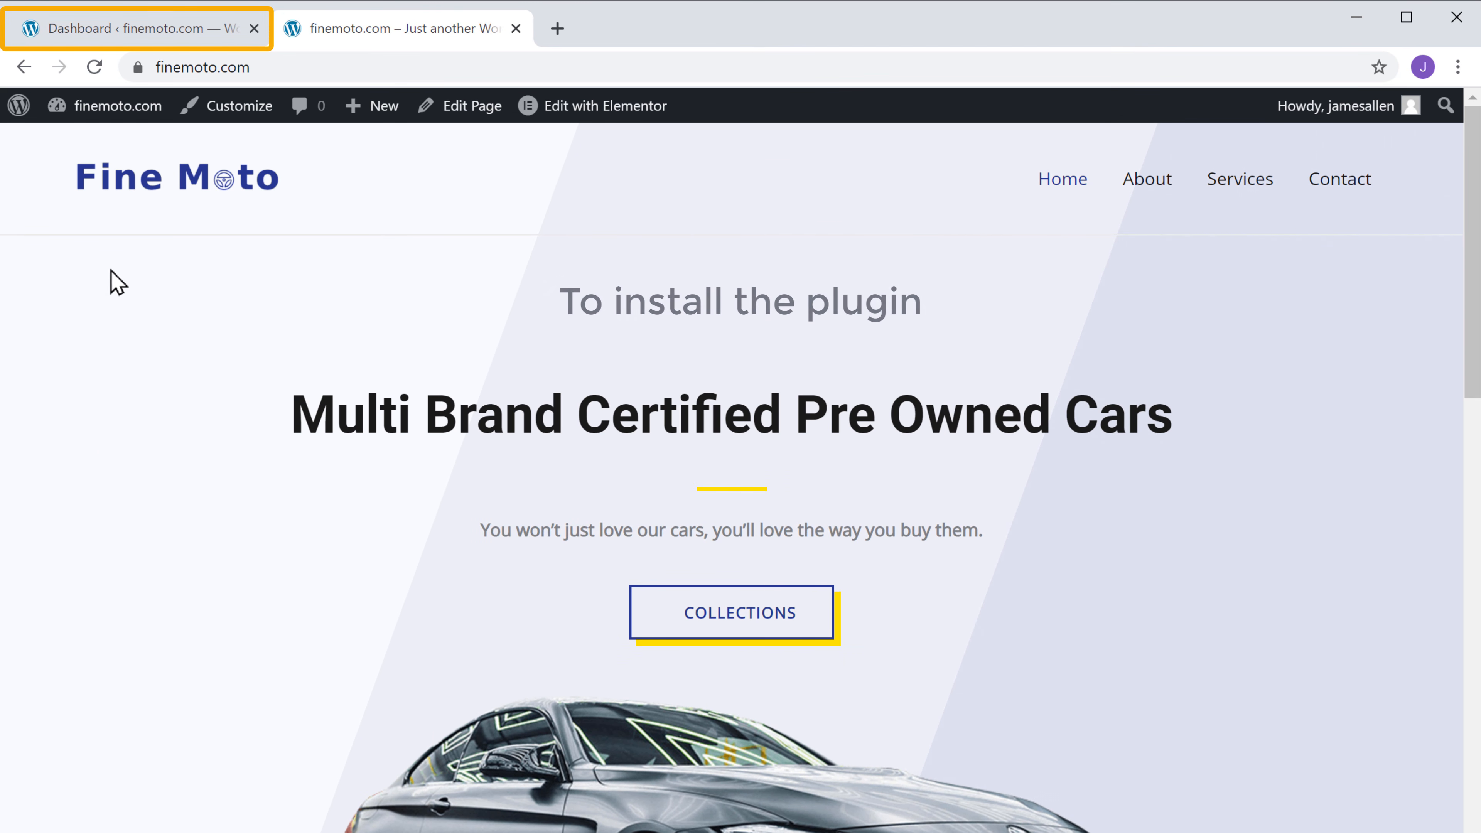
Step: Find the Pods – Custom Content Types and Fields plugin in the WordPress plugin directory, install it and activate it
{"action": "left_click", "coordinate": [135, 40]}
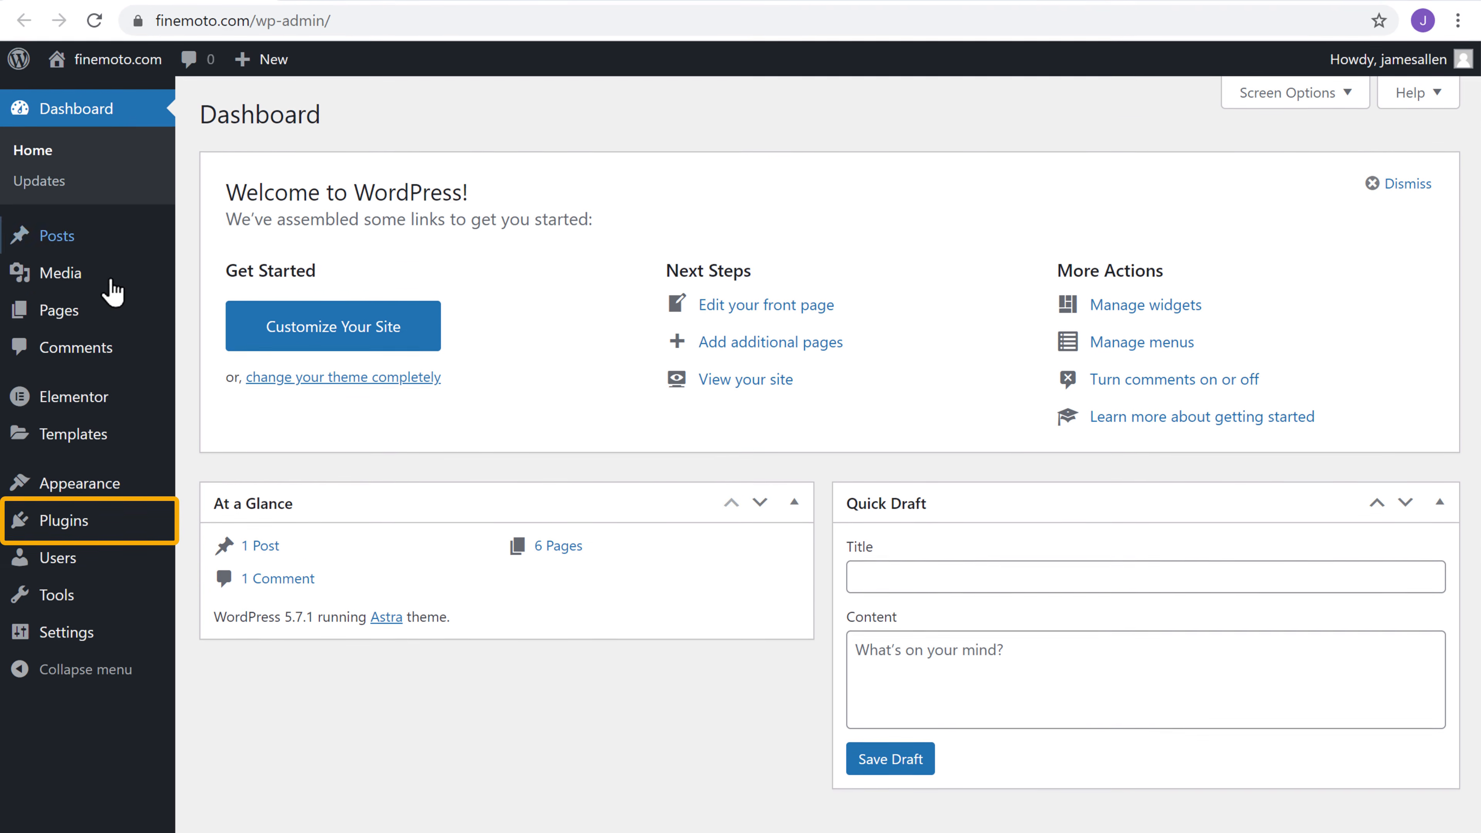
{"action": "mouse_move", "coordinate": [68, 534]}
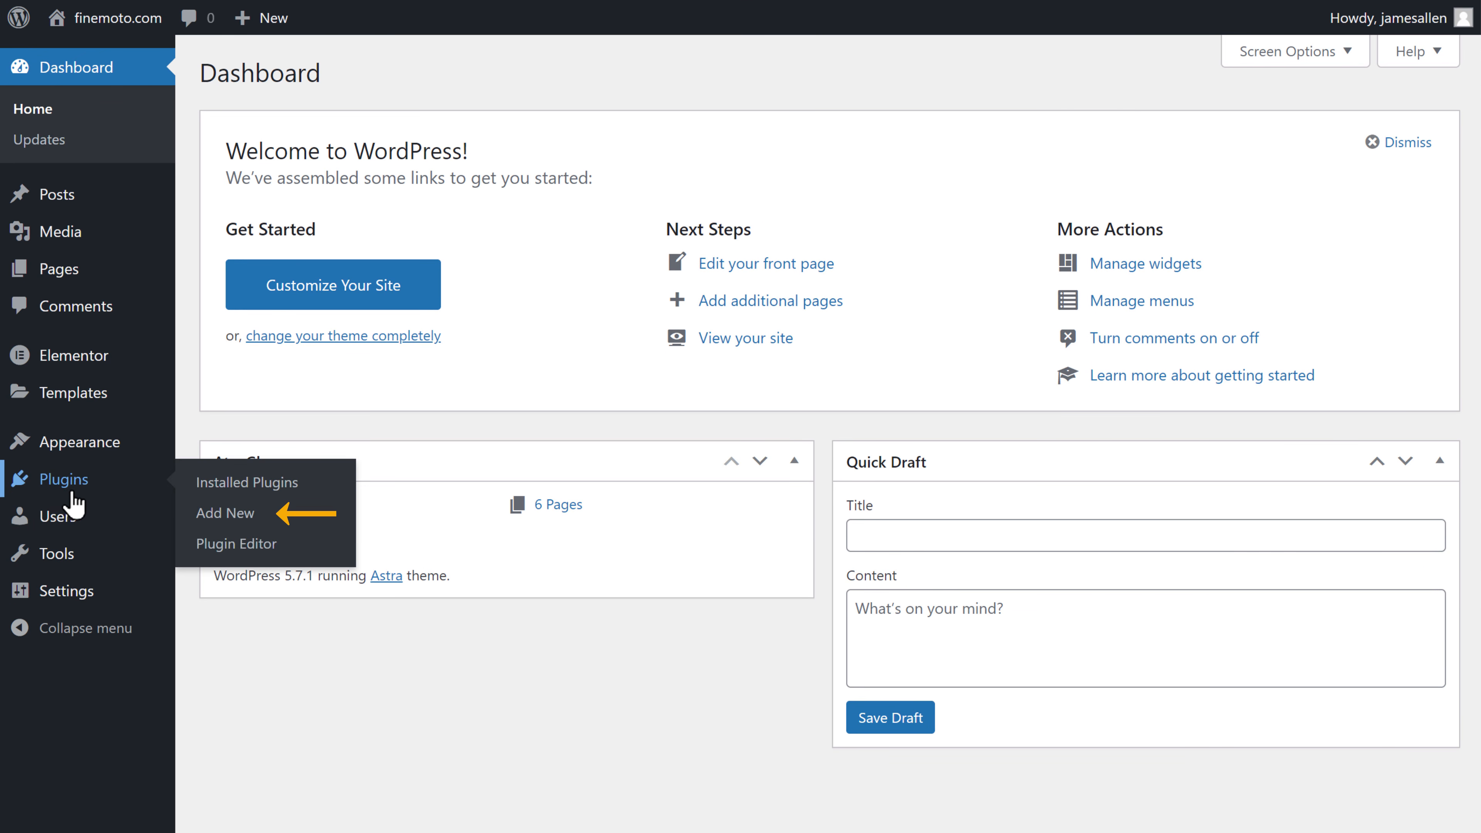
{"action": "left_click", "coordinate": [214, 521]}
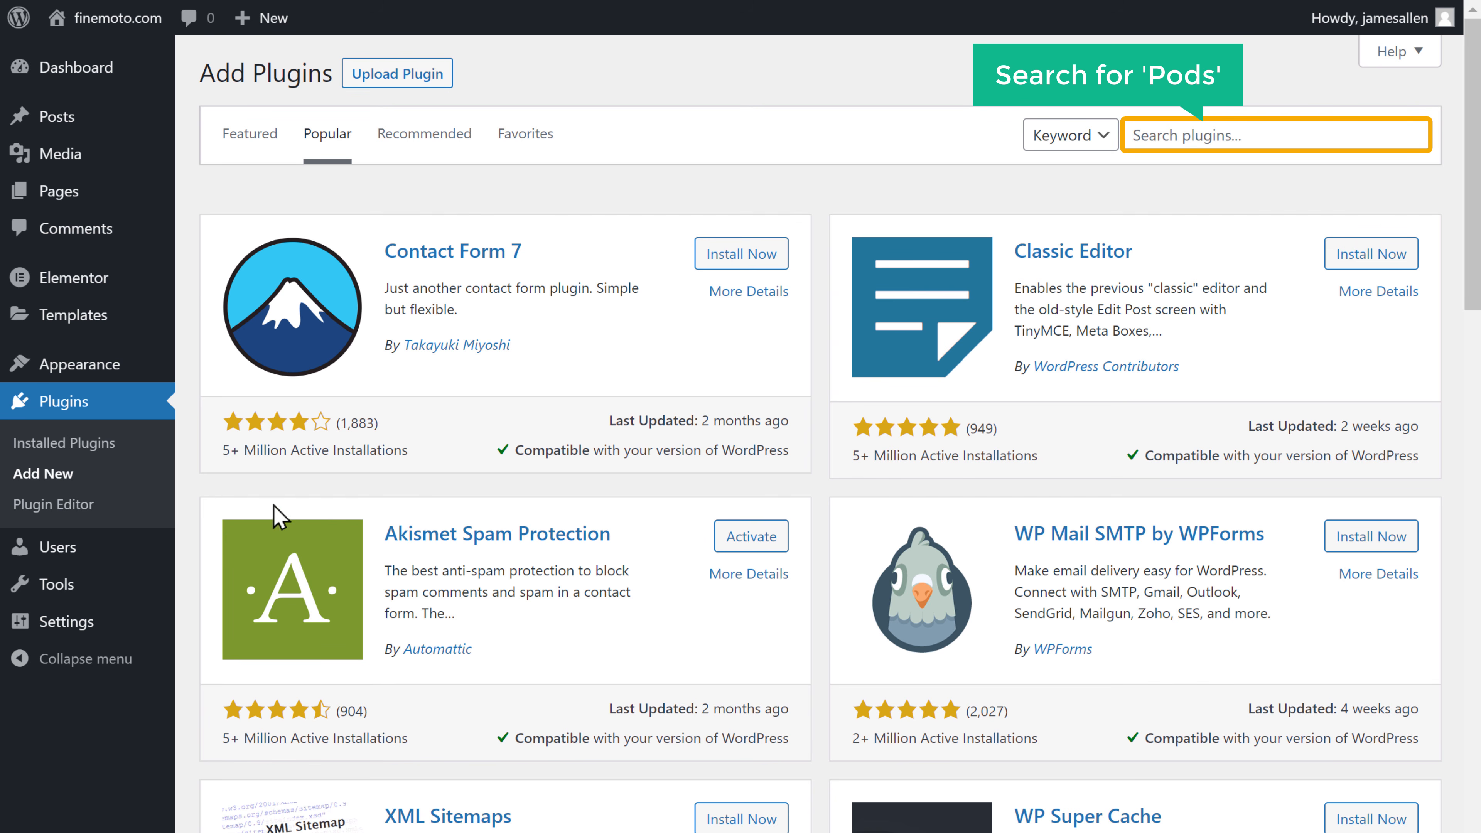
{"action": "left_click", "coordinate": [1254, 135]}
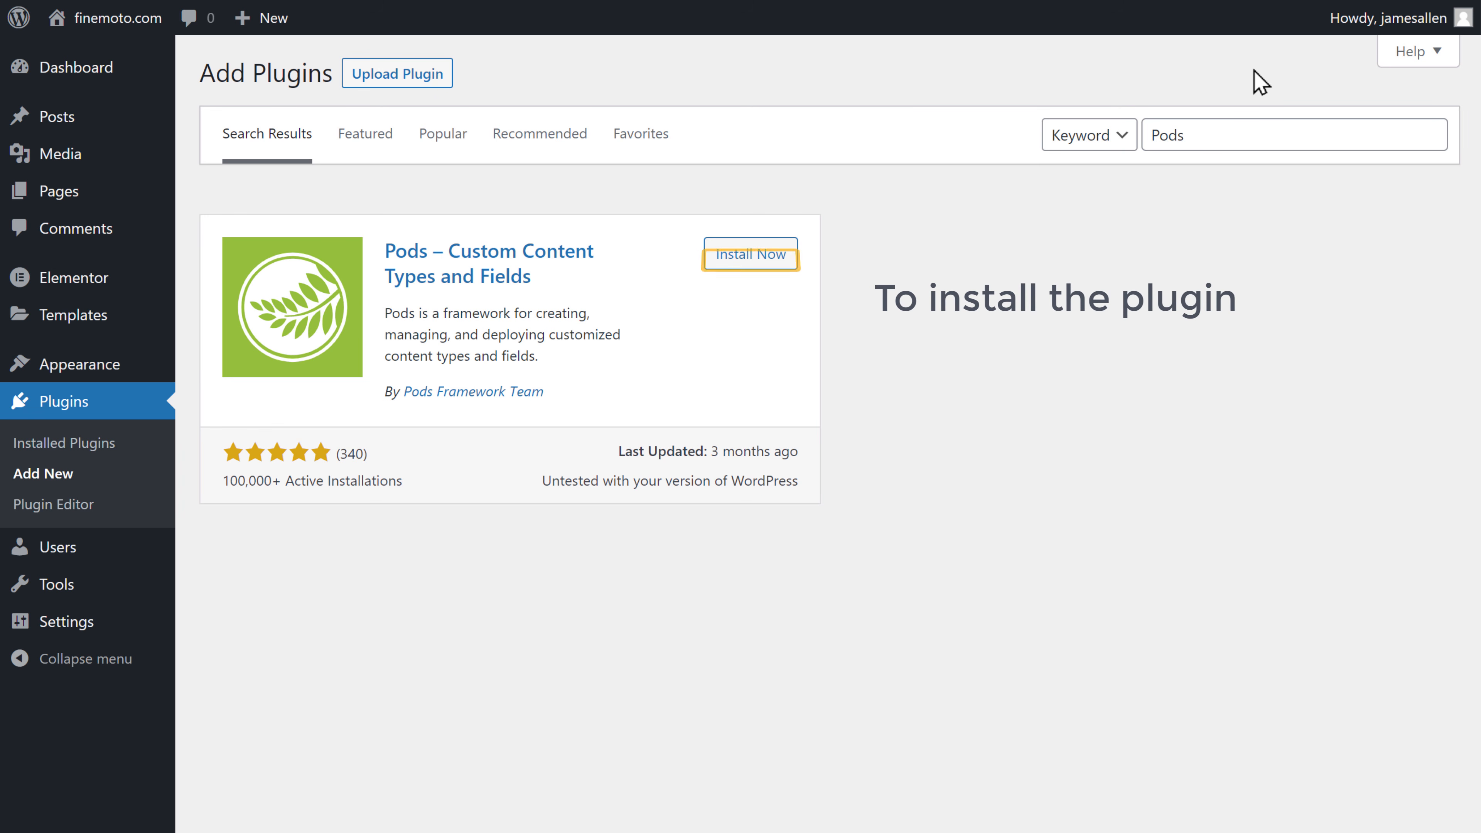
{"action": "left_click", "coordinate": [745, 264]}
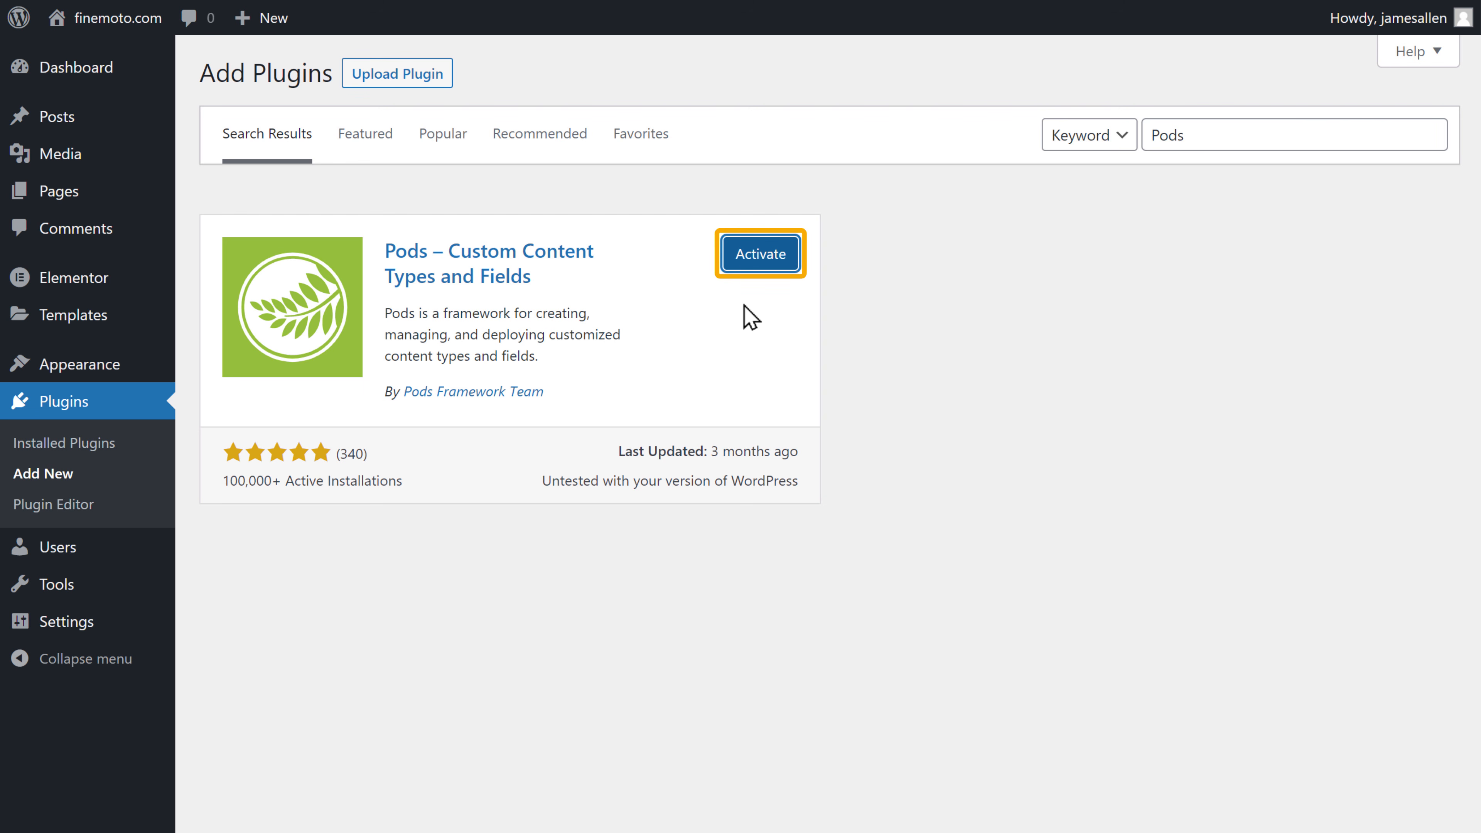
{"action": "left_click", "coordinate": [760, 254]}
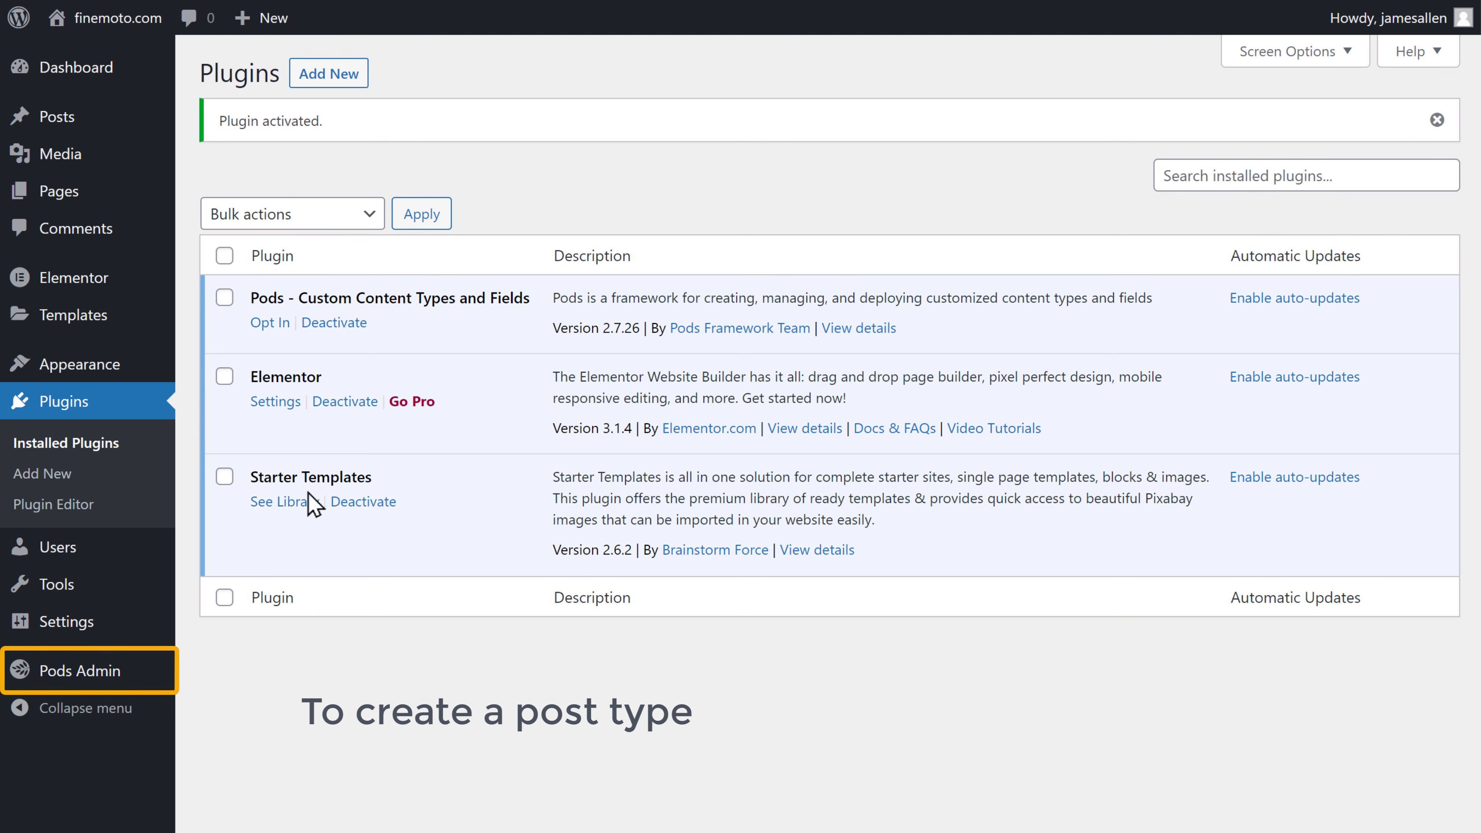
Step: Create a new custom post type in Pods with both the singular and plural label set to Pre Owned Cars
{"action": "mouse_move", "coordinate": [64, 688]}
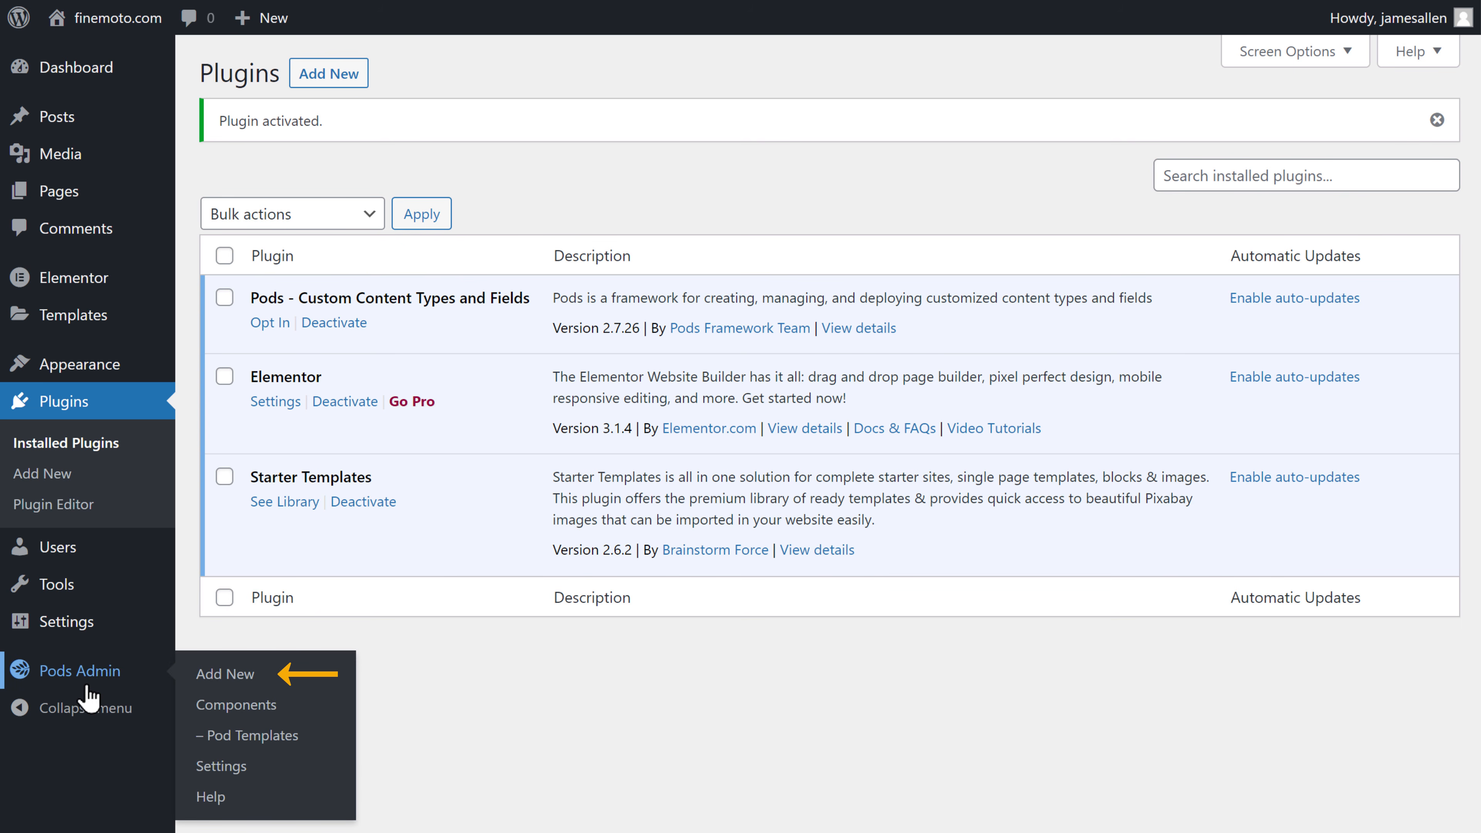
{"action": "left_click", "coordinate": [211, 680]}
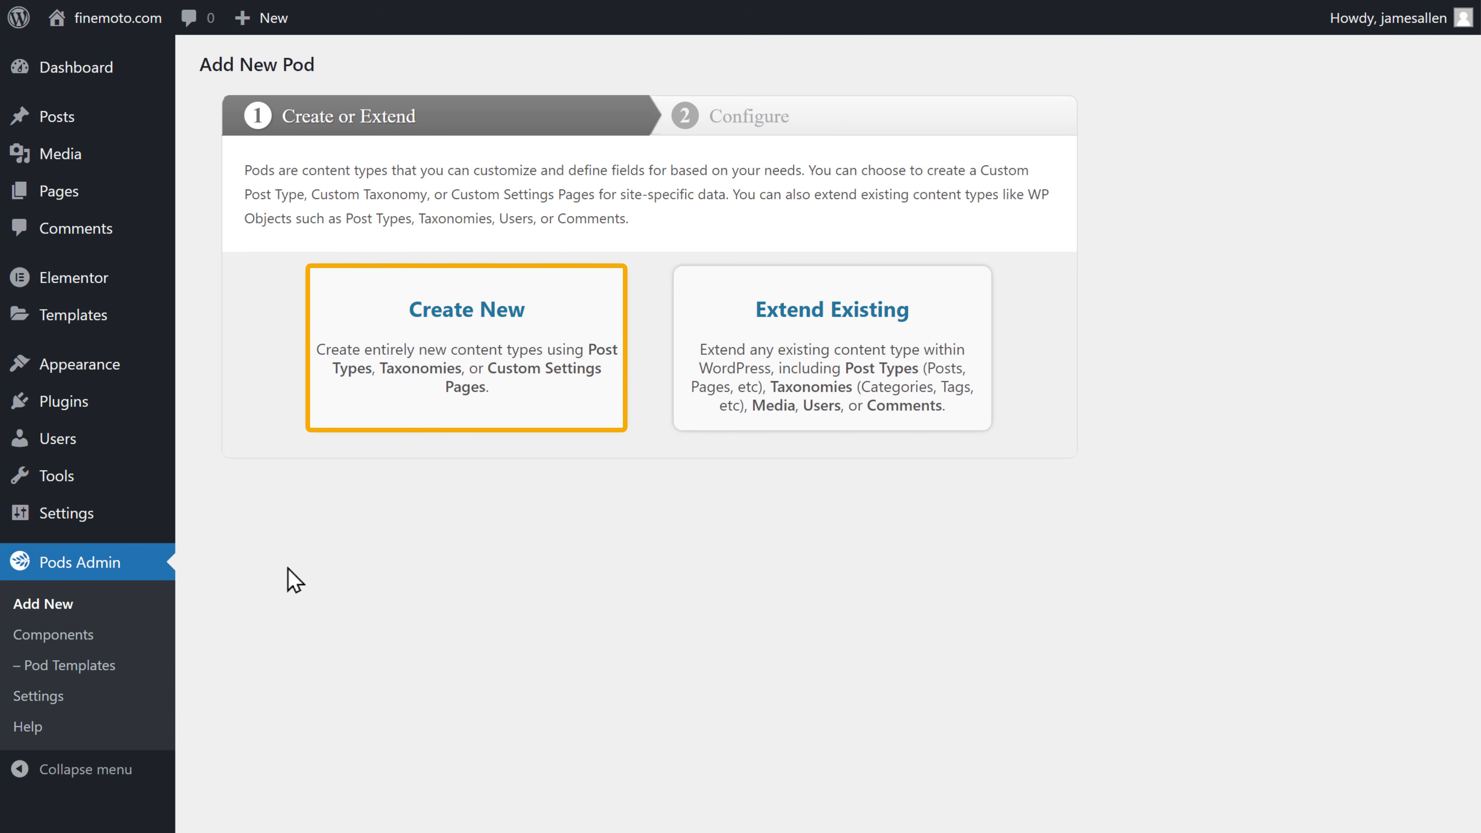
{"action": "left_click", "coordinate": [447, 337]}
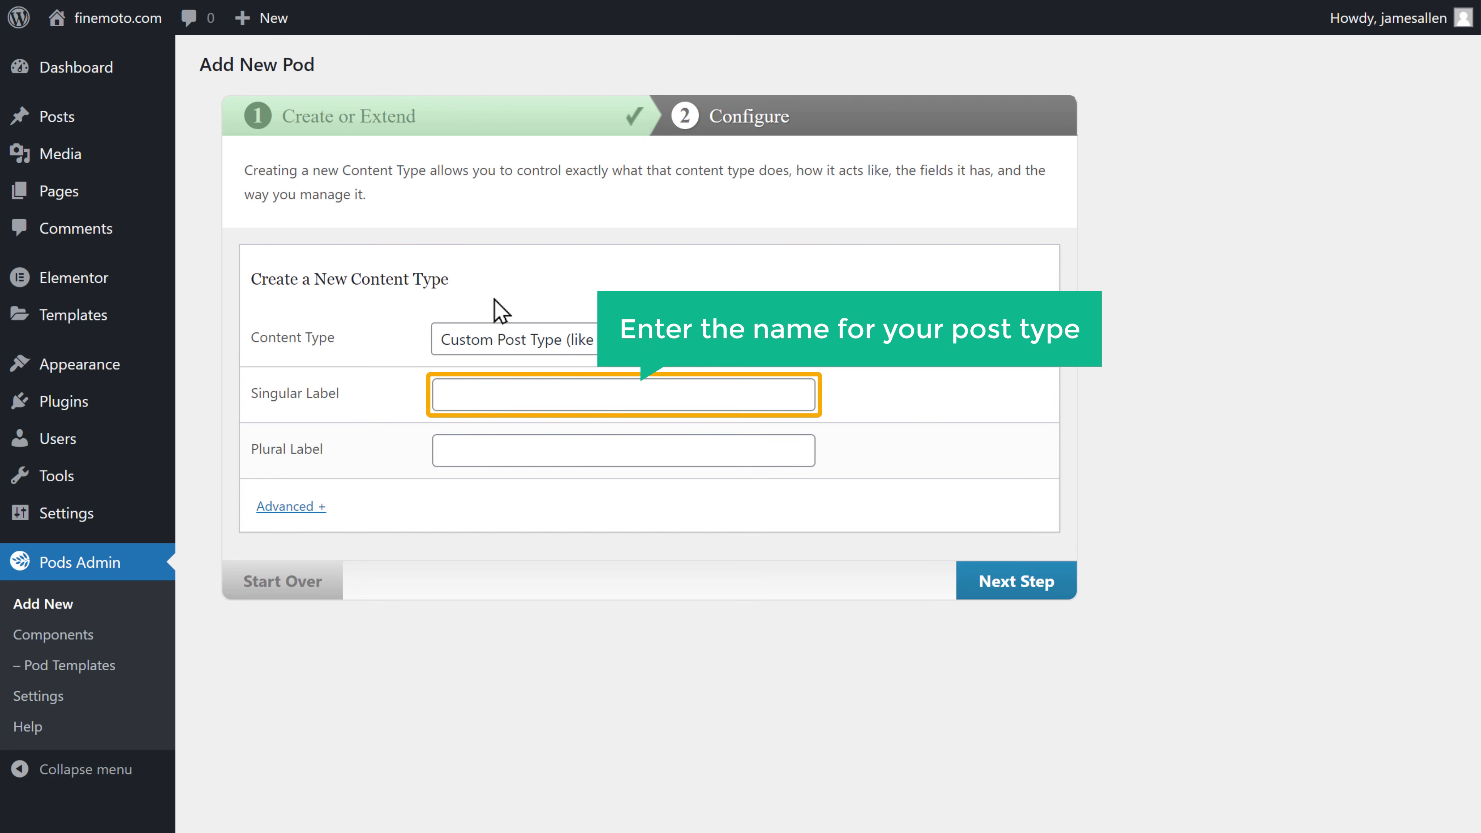
{"action": "left_click", "coordinate": [482, 395]}
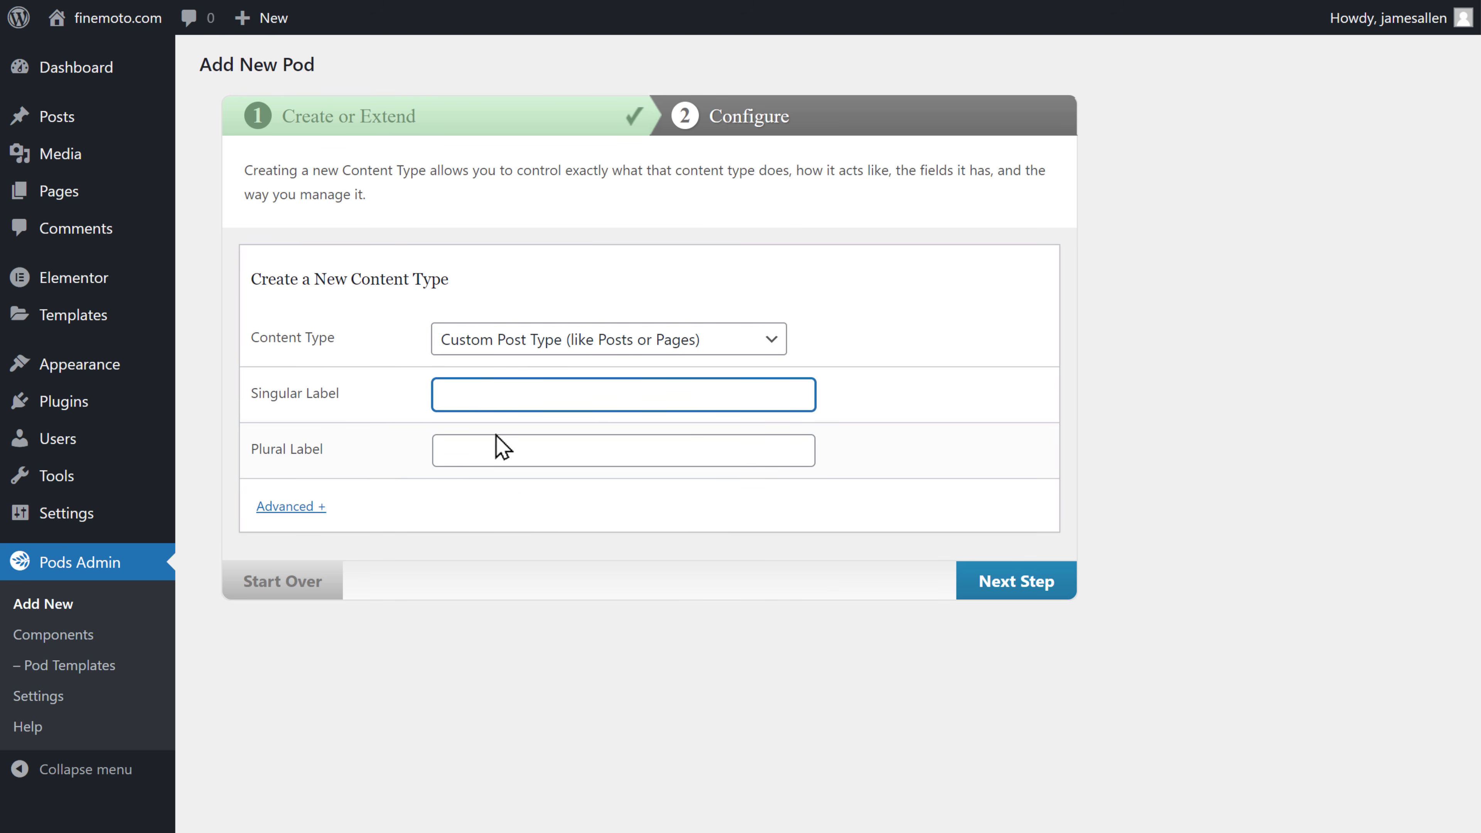
{"action": "key", "text": "Tab"}
{"action": "type", "text": "P"}
{"action": "left_click", "coordinate": [528, 512]}
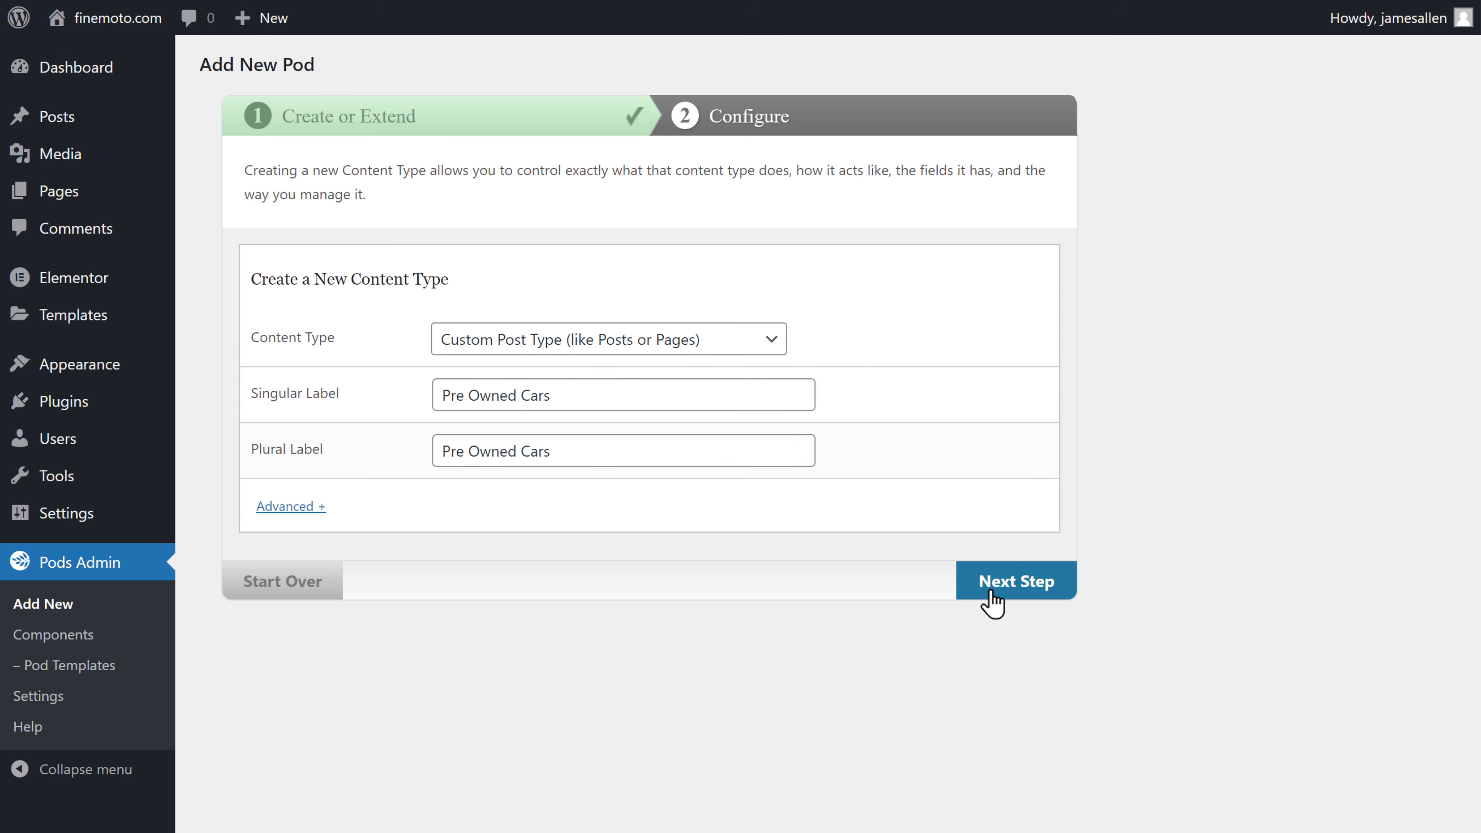
{"action": "left_click", "coordinate": [1003, 594]}
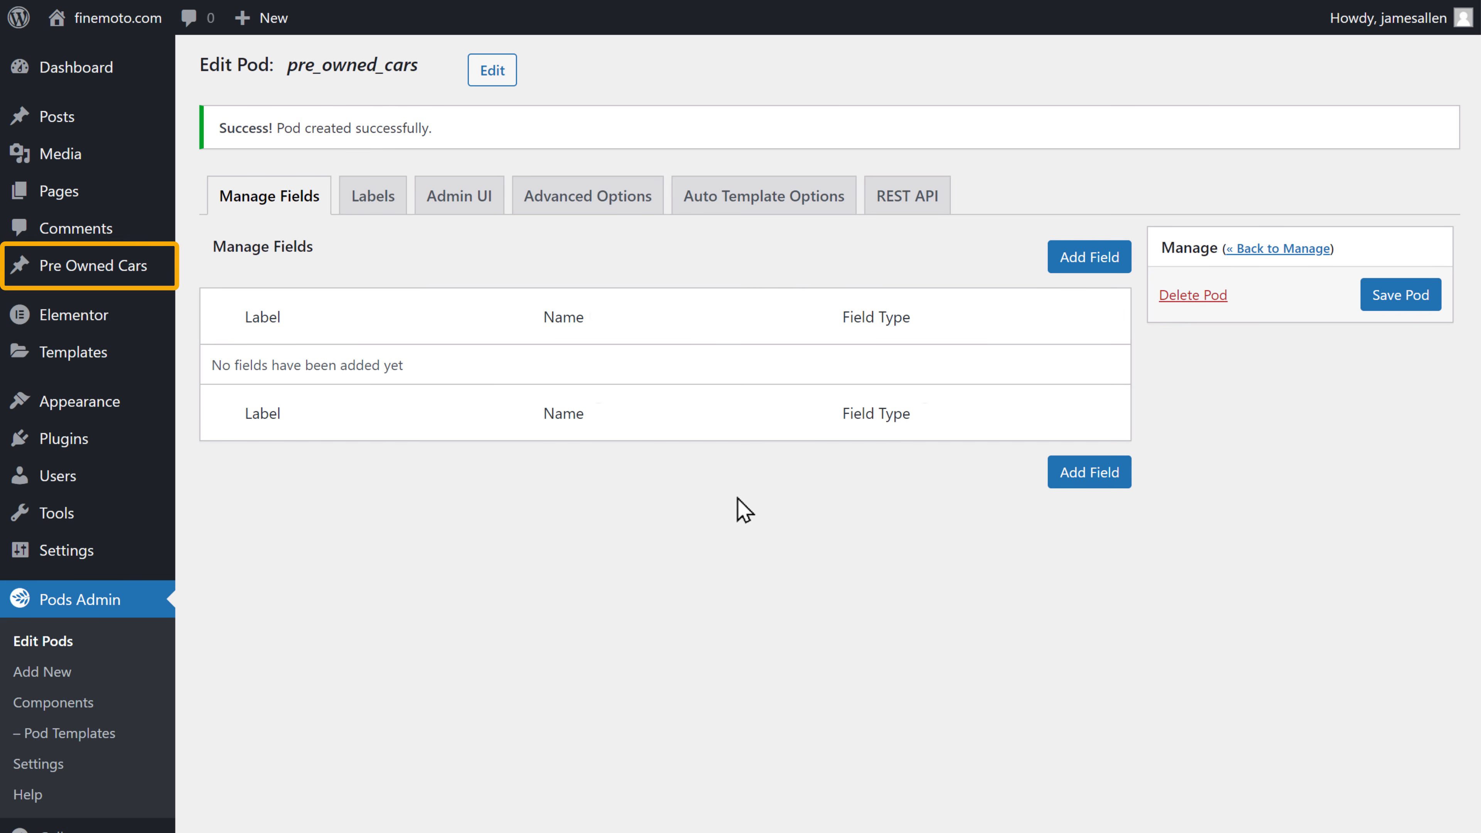
Step: Start a new entry in the Pre Owned Cars post type
{"action": "left_click", "coordinate": [86, 288]}
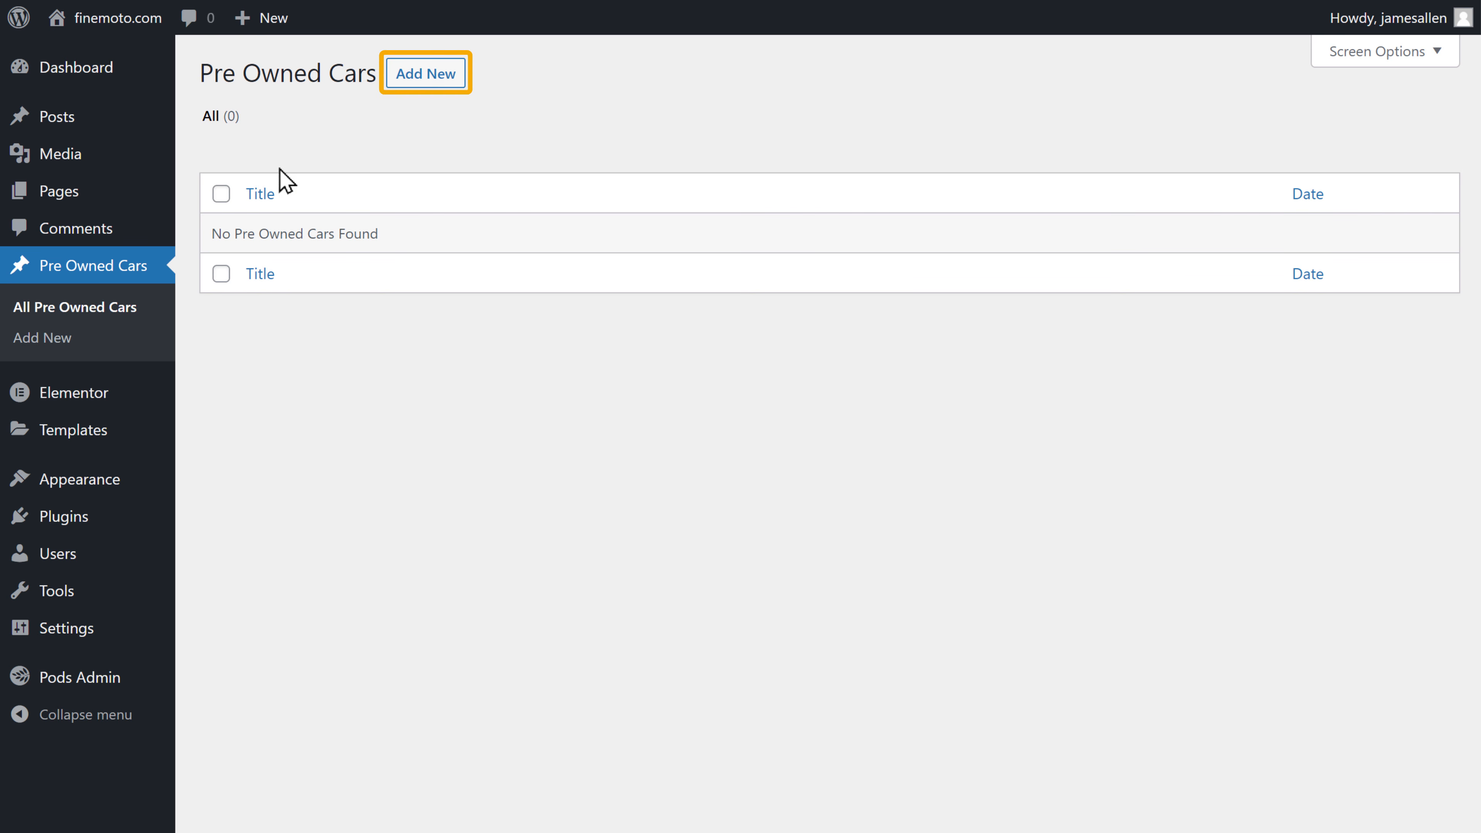
{"action": "left_click", "coordinate": [411, 81]}
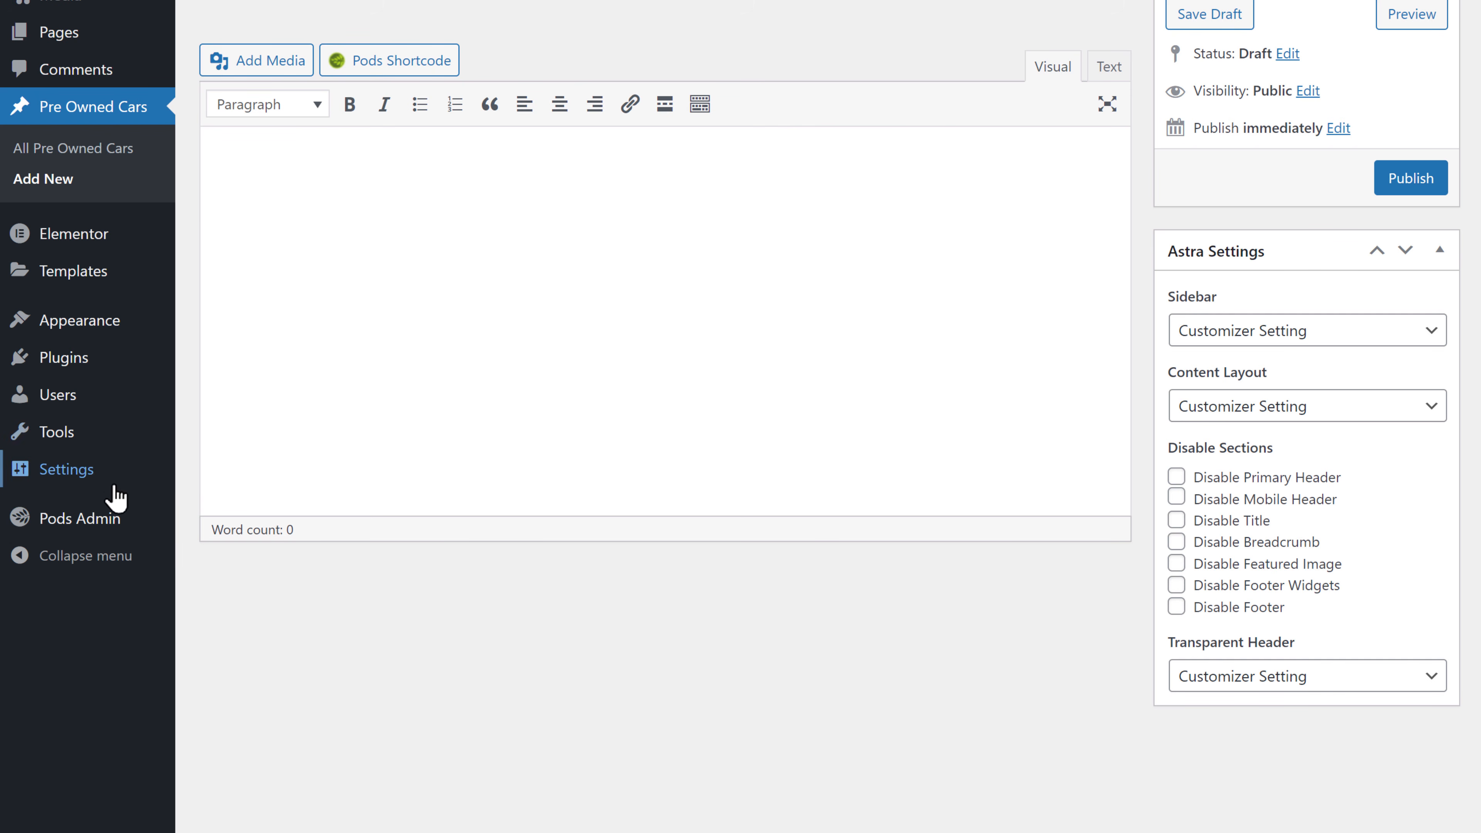
Step: Enable Featured Image support in the advanced options of the Pre Owned Cars pod and save the pod
{"action": "mouse_move", "coordinate": [95, 527]}
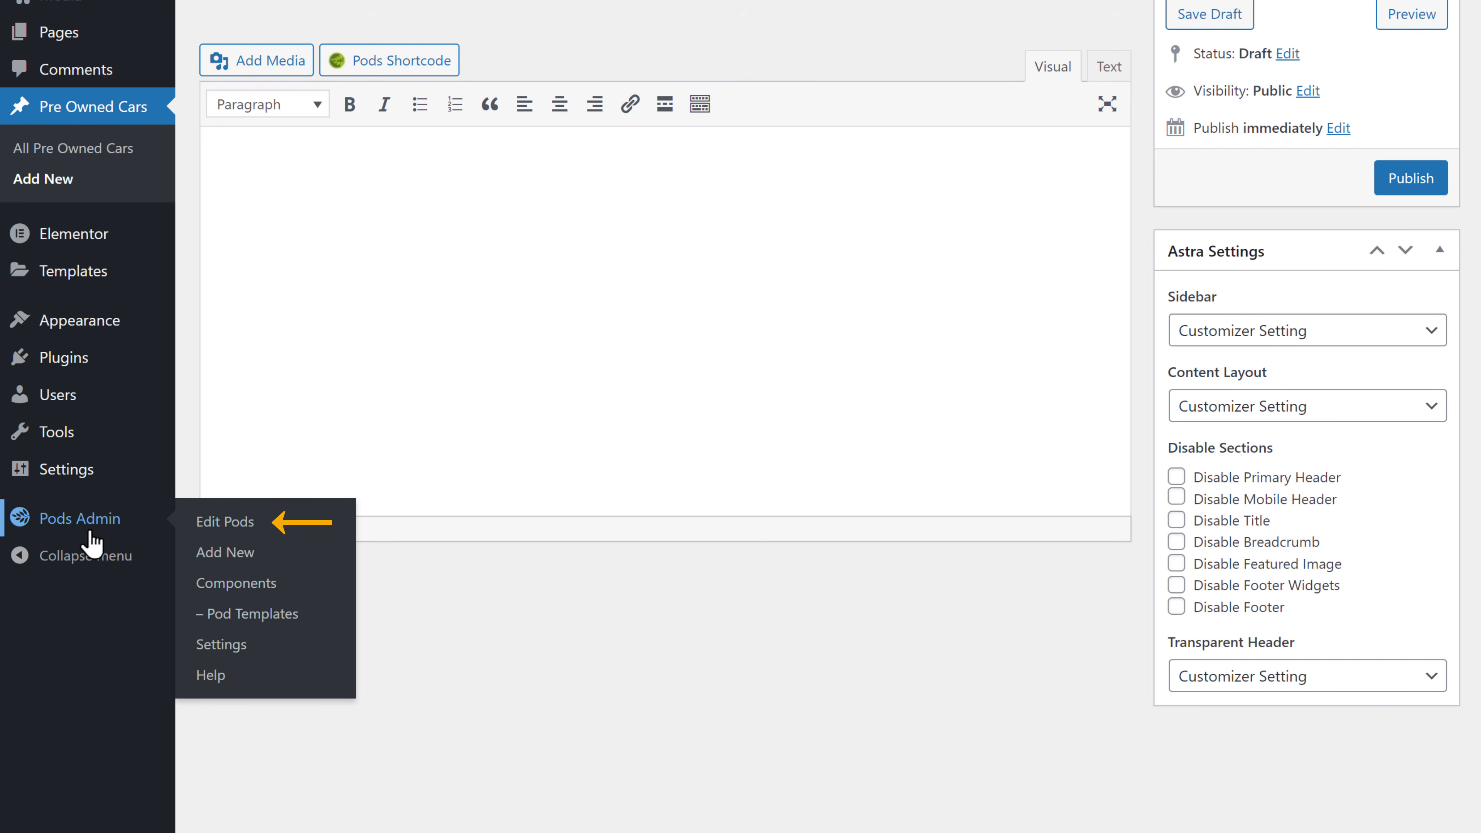
{"action": "left_click", "coordinate": [207, 528]}
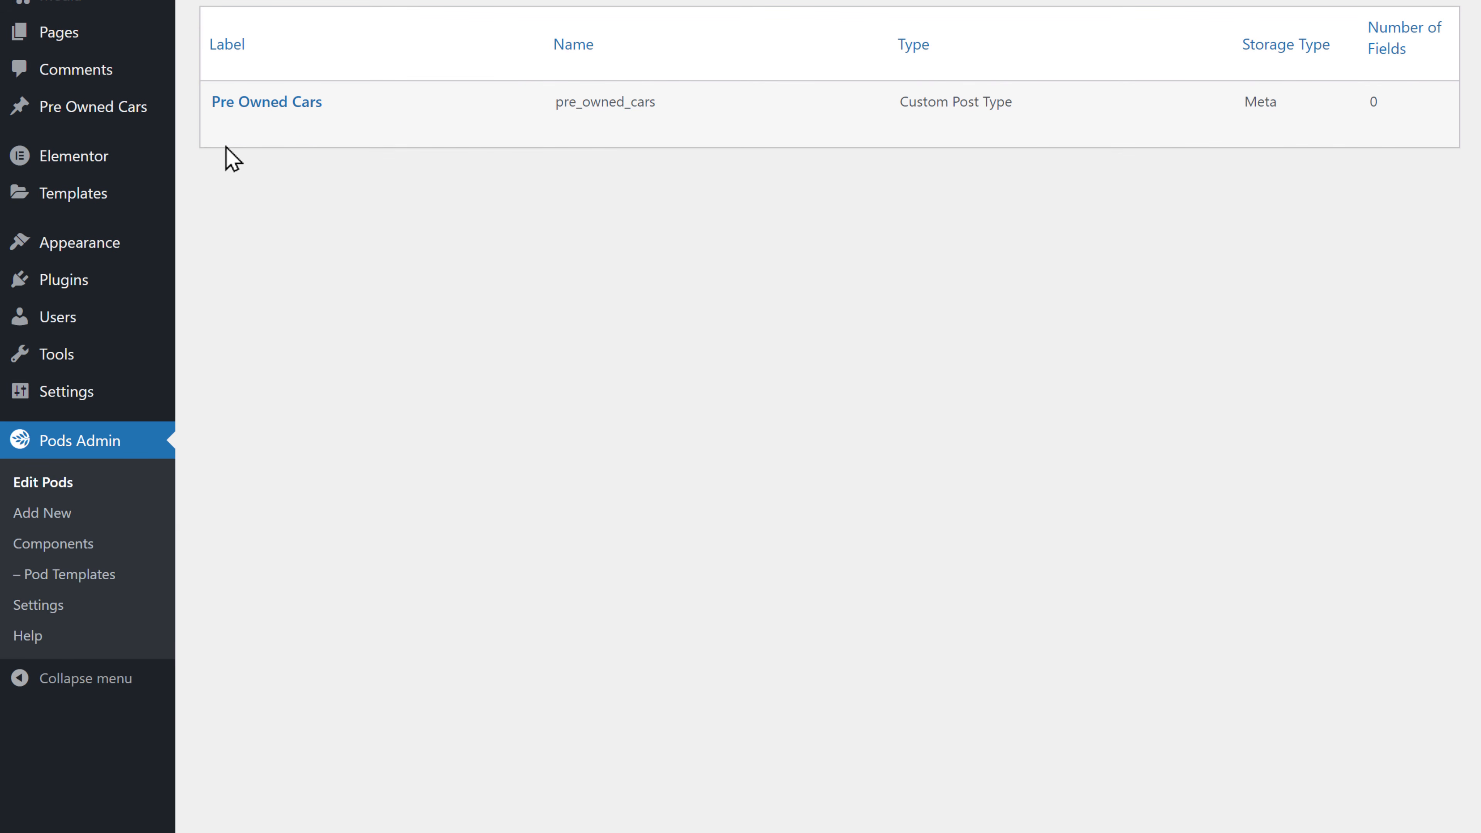
{"action": "mouse_move", "coordinate": [226, 145]}
{"action": "left_click", "coordinate": [223, 130]}
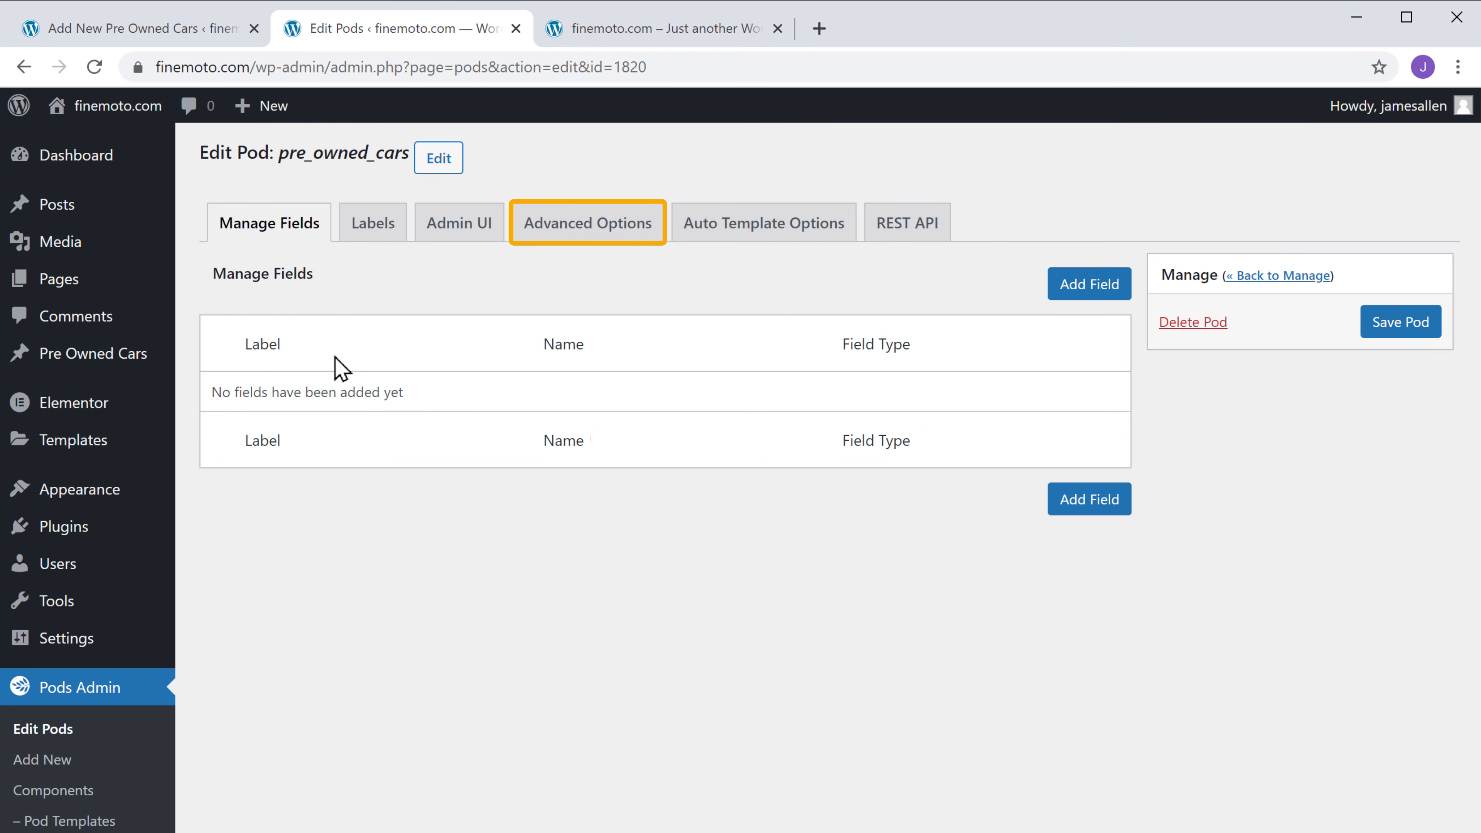
{"action": "left_click", "coordinate": [557, 239]}
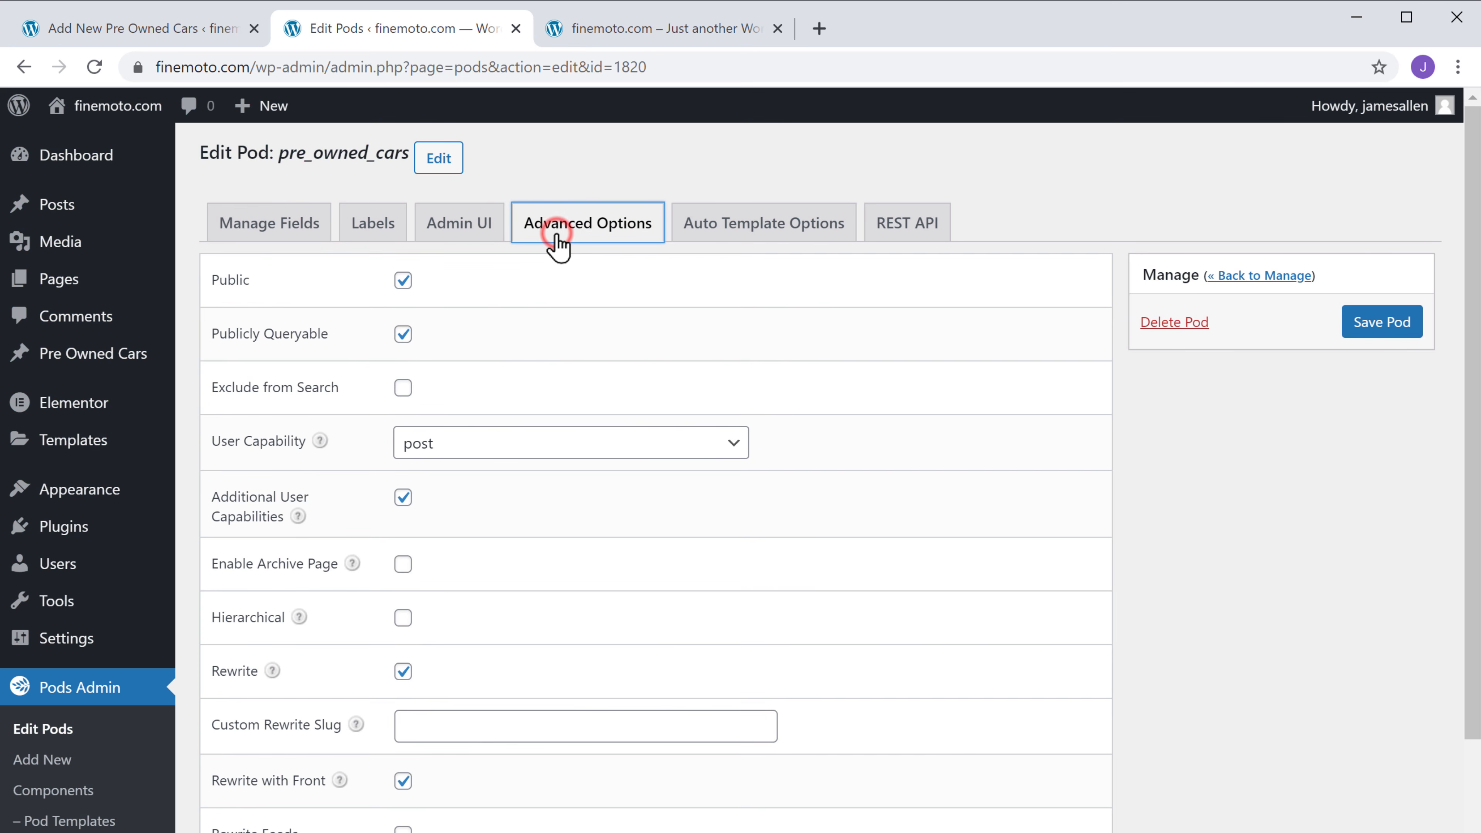
{"action": "scroll", "coordinate": [892, 337], "scroll_direction": "down", "scroll_amount": 10}
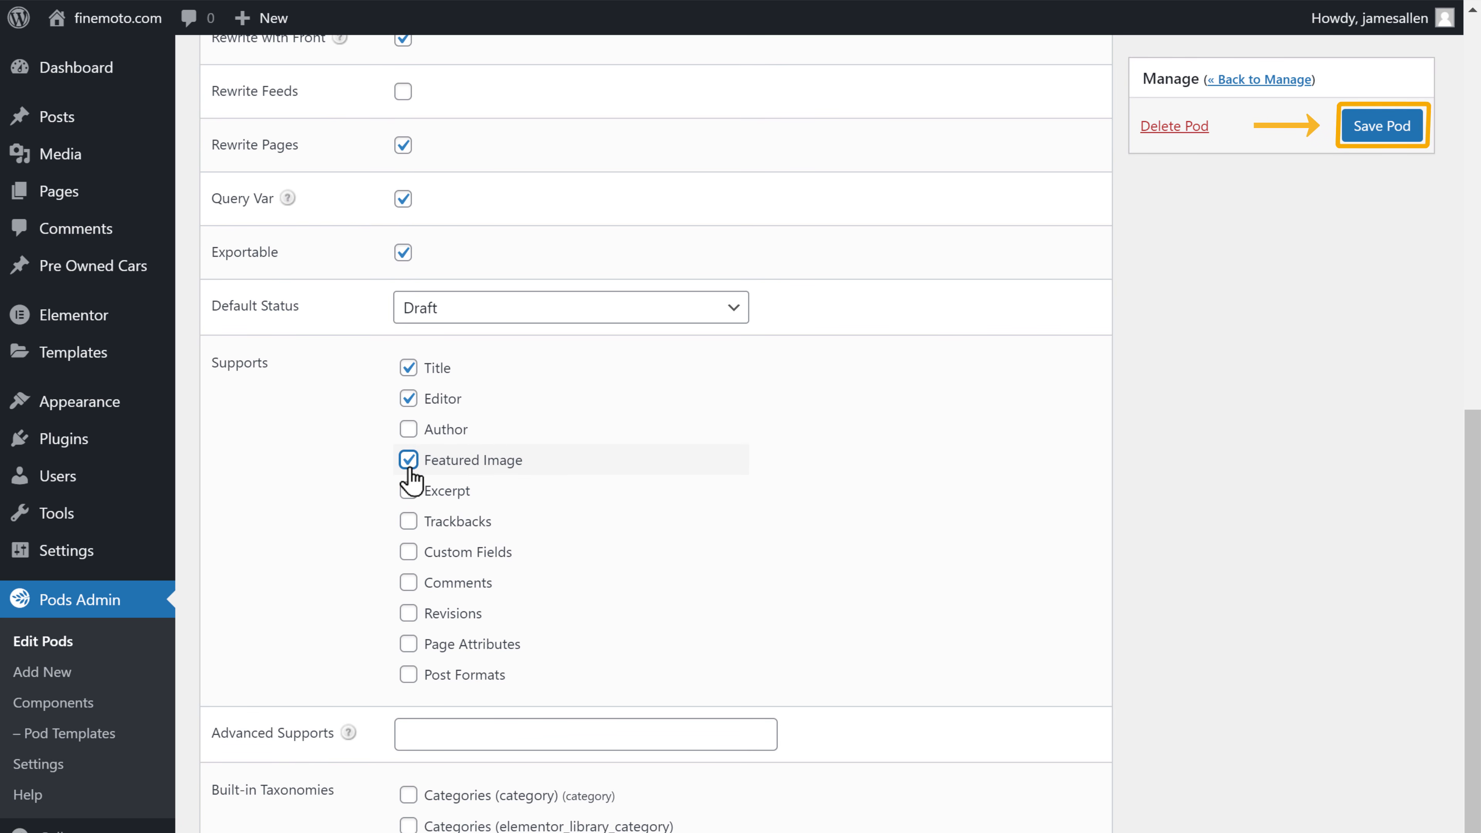
{"action": "left_click", "coordinate": [1368, 138]}
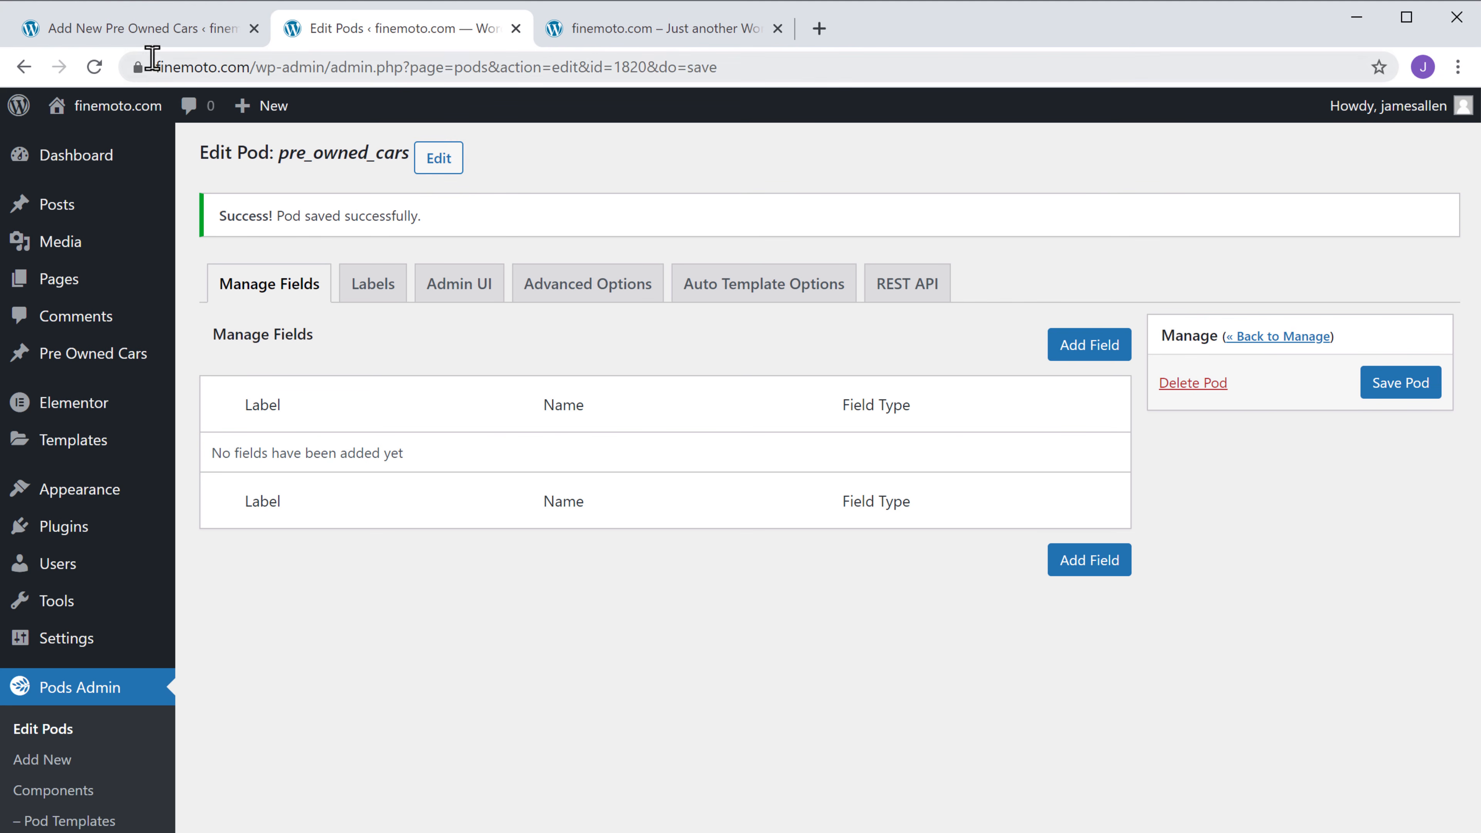
Step: Reload the new Pre Owned Cars entry, title it Baleno and fill in the description of the Maruti Suzuki Baleno's engine and dimensions
{"action": "left_click", "coordinate": [111, 34]}
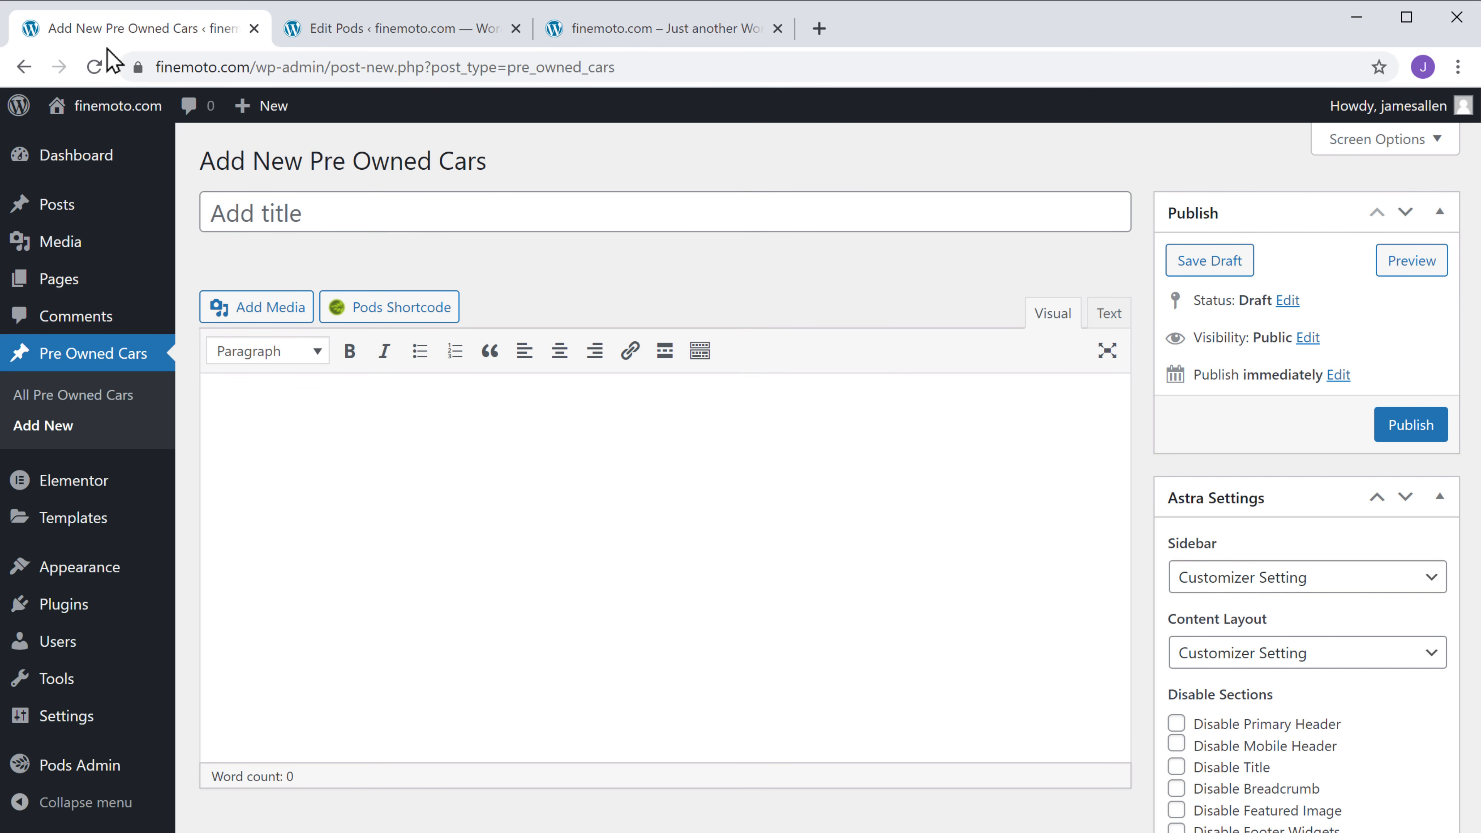
{"action": "left_click", "coordinate": [92, 70]}
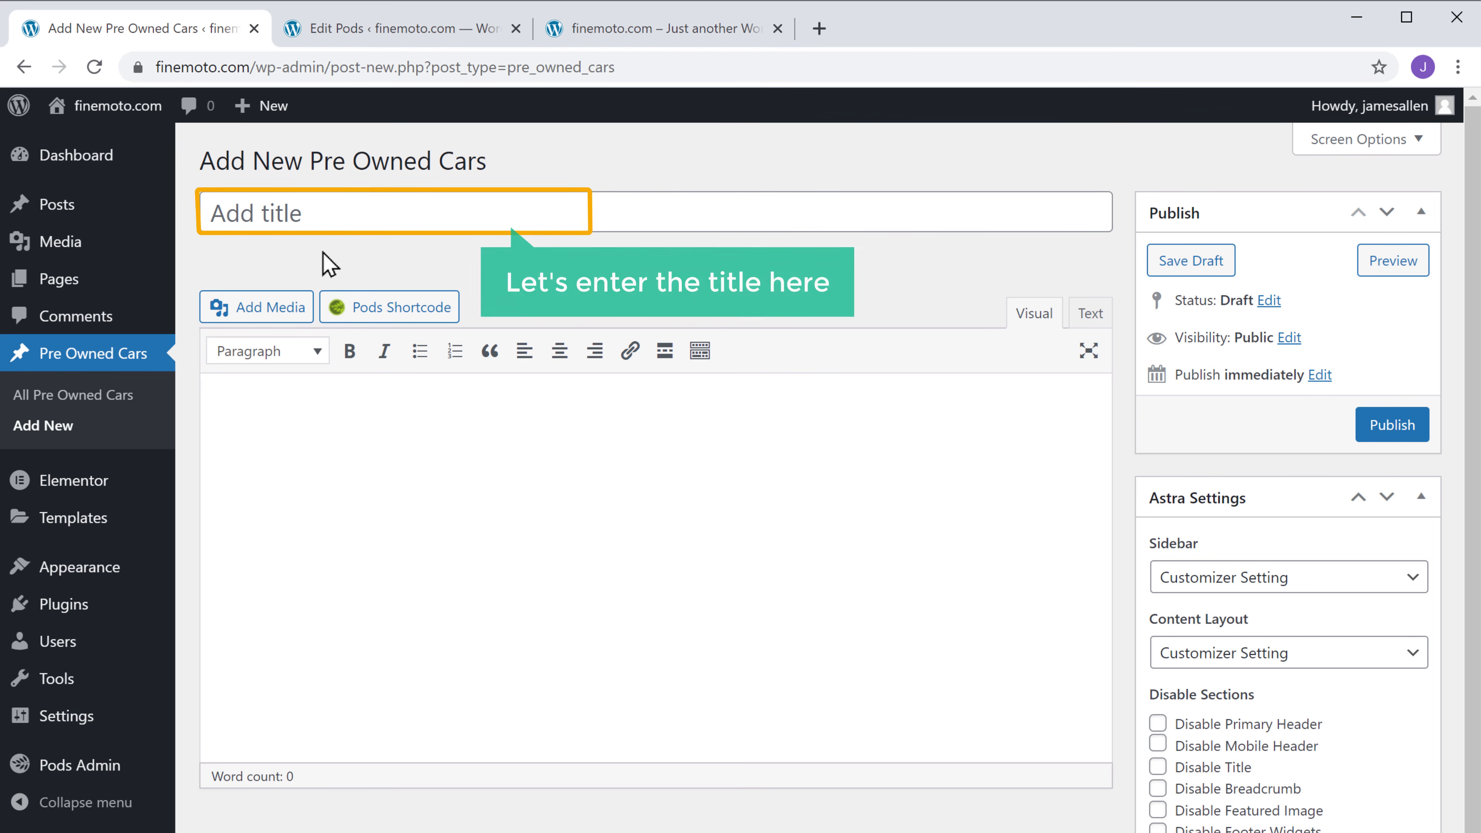
{"action": "left_click", "coordinate": [323, 213]}
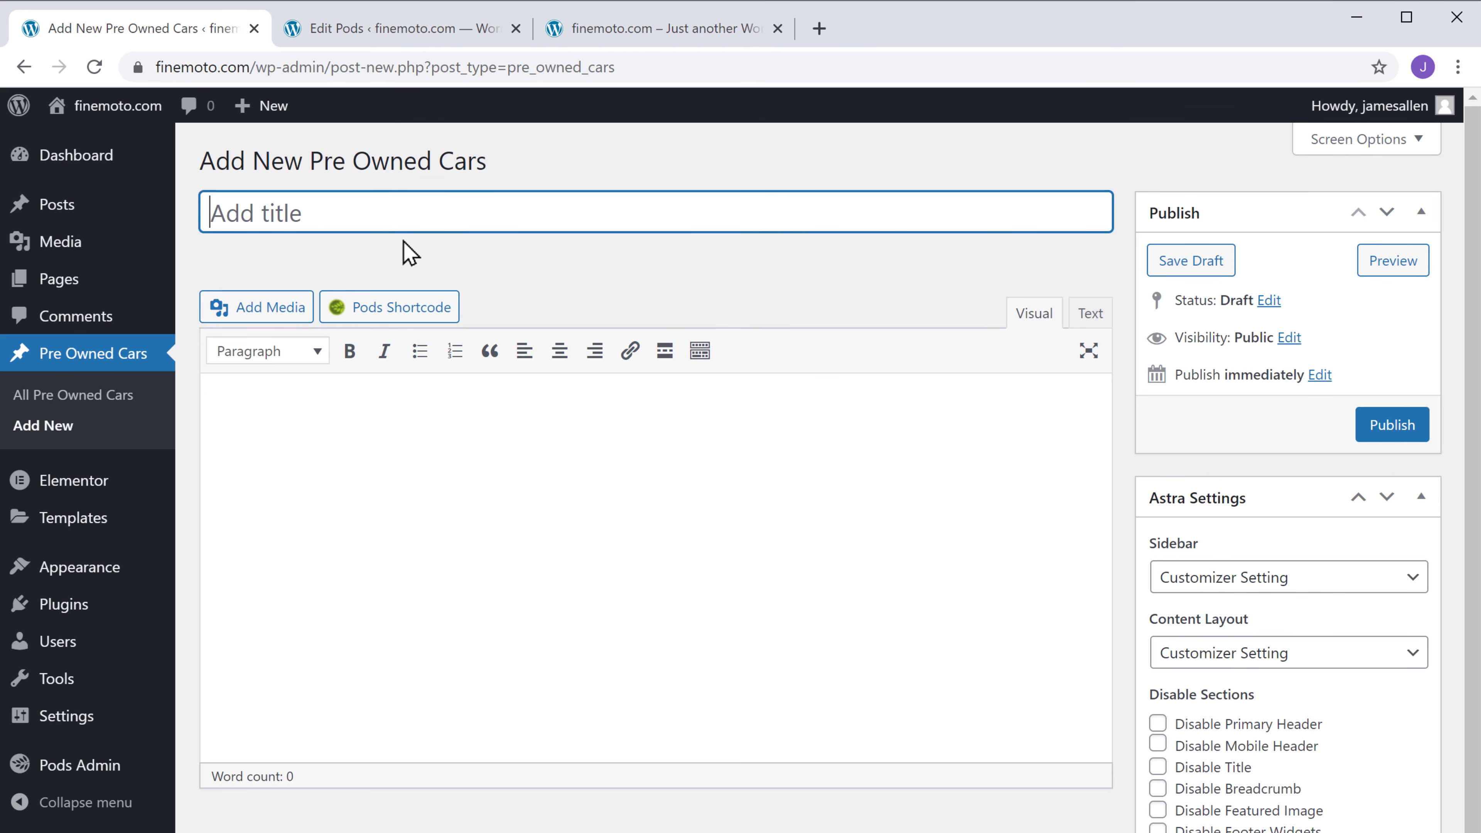
{"action": "type", "text": "Baleno"}
{"action": "key", "text": "Tab"}
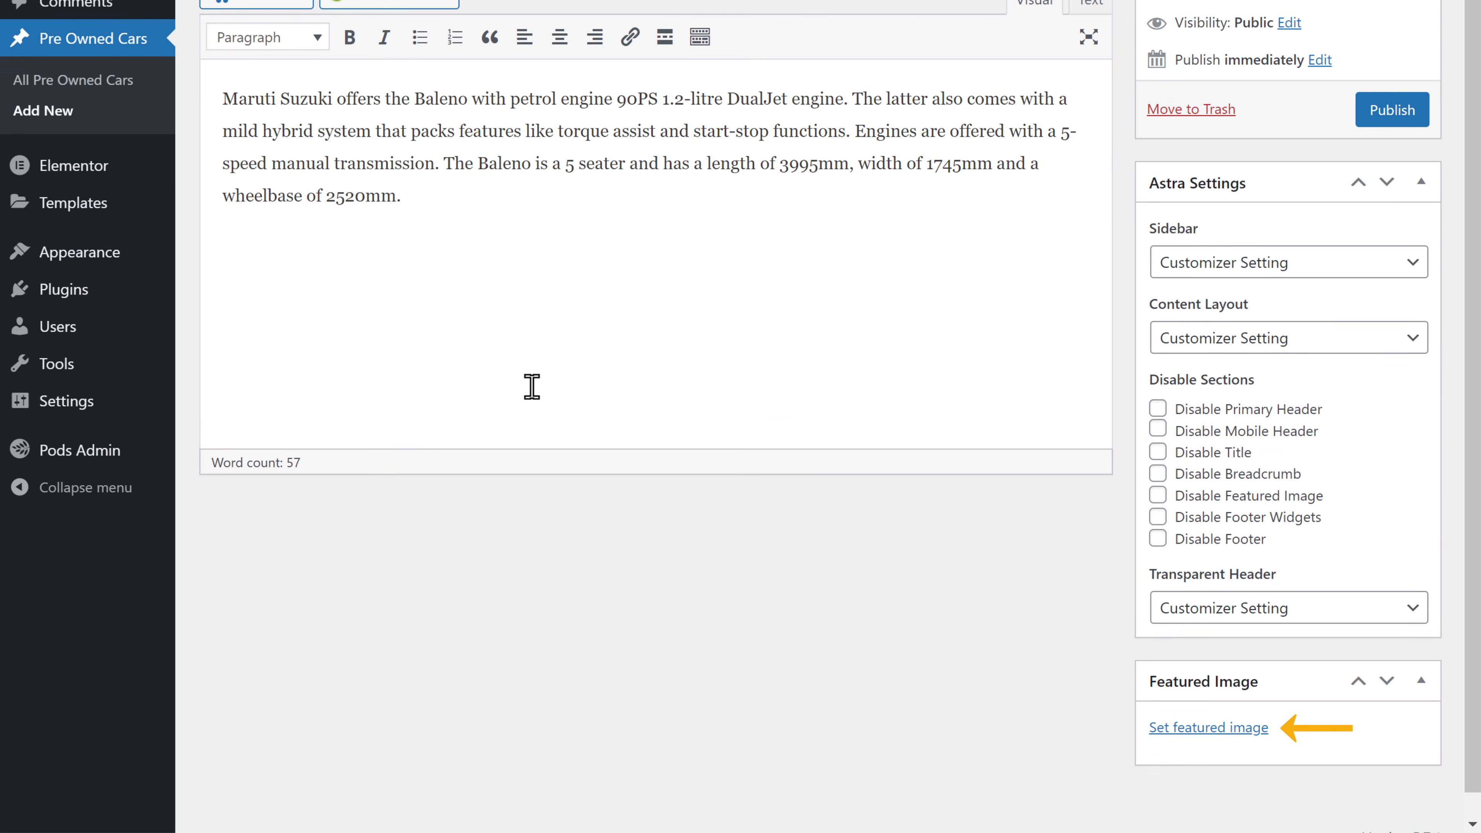
Step: Upload the Featured Image picture of the blue car as the Baleno entry's featured image and publish the entry
{"action": "left_click", "coordinate": [1198, 730]}
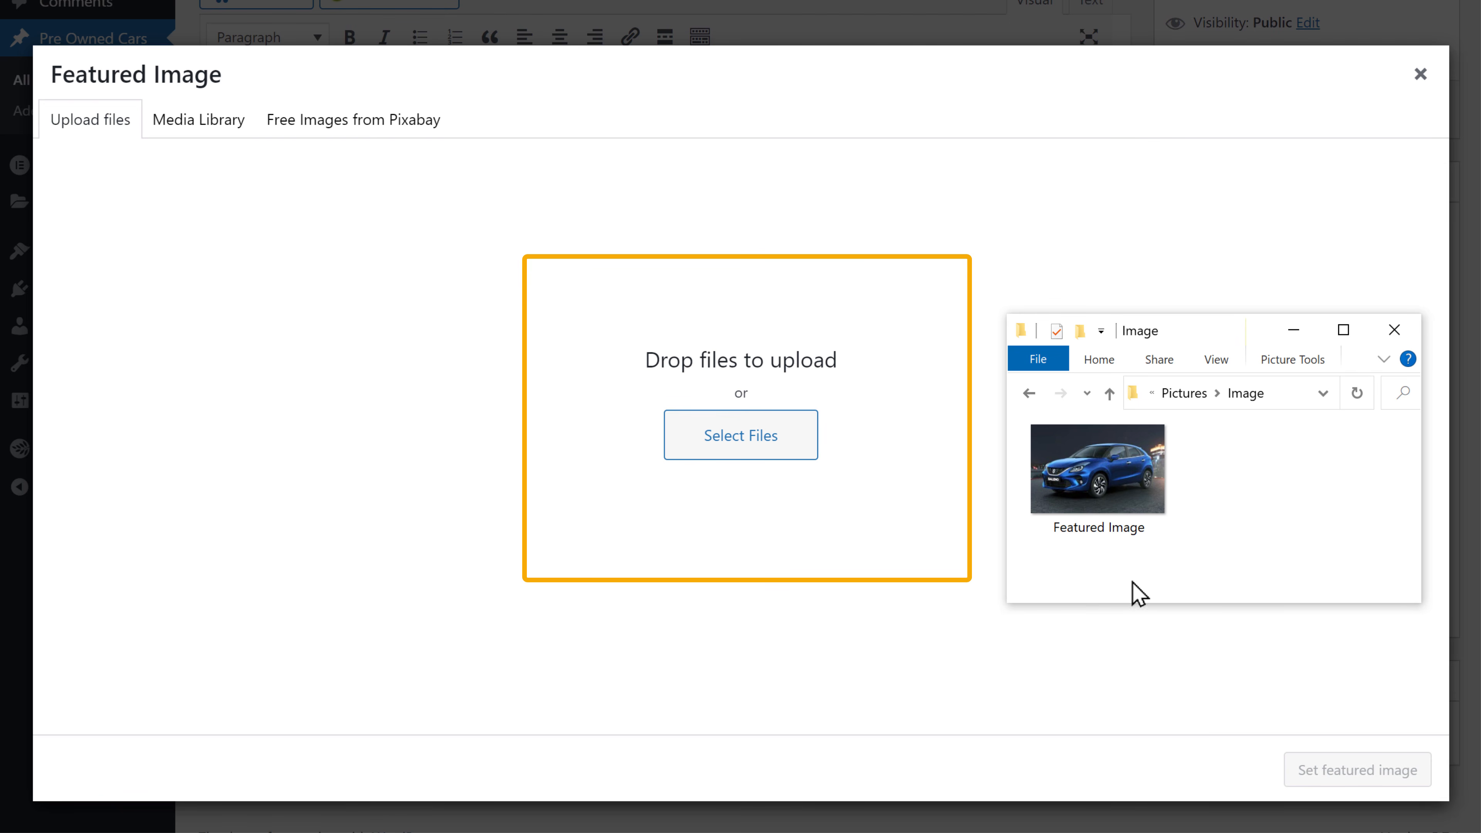
{"action": "left_click_drag", "start_coordinate": [1097, 493], "coordinate": [747, 552]}
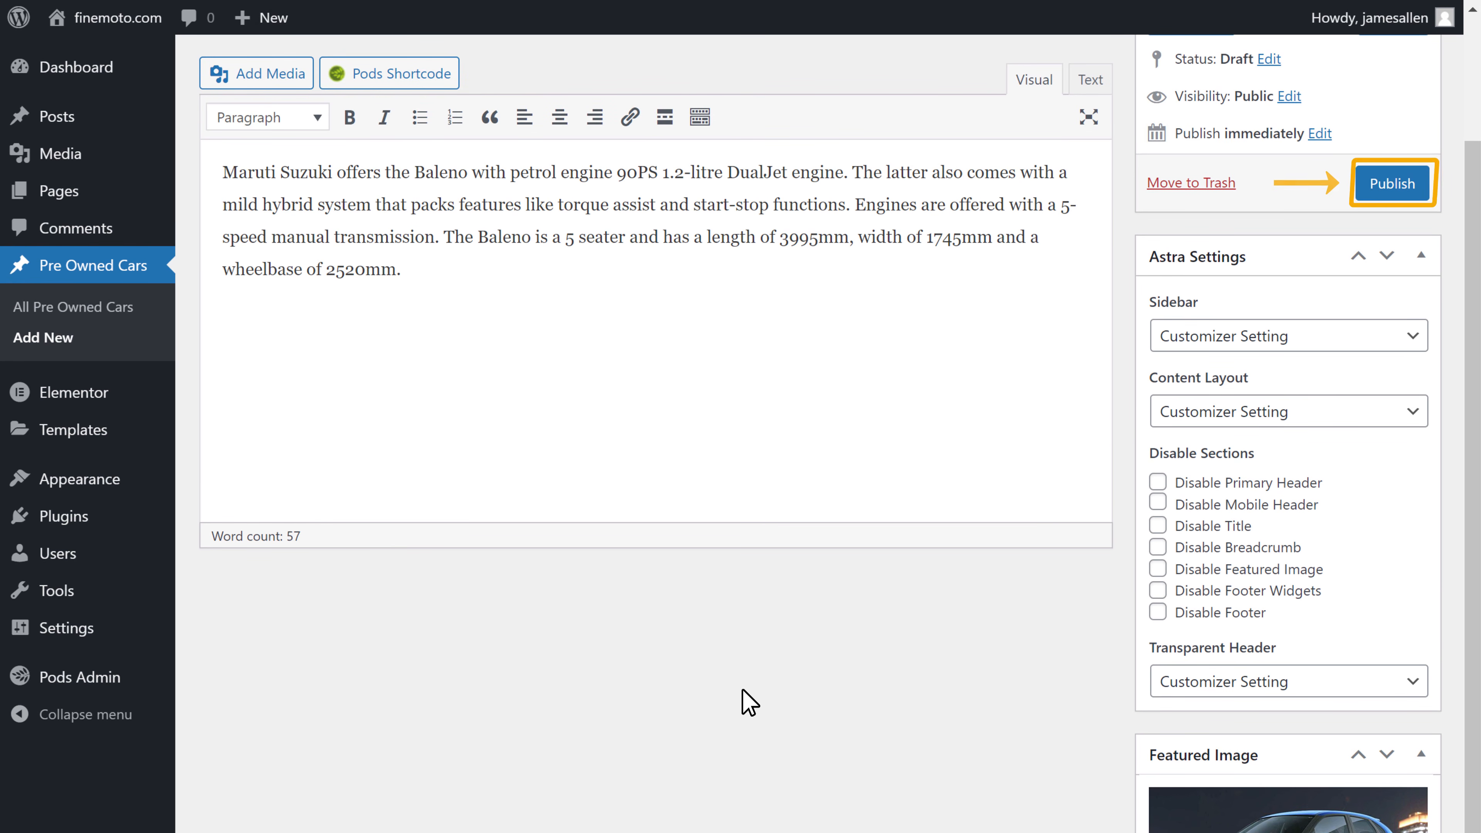
{"action": "left_click", "coordinate": [1391, 198]}
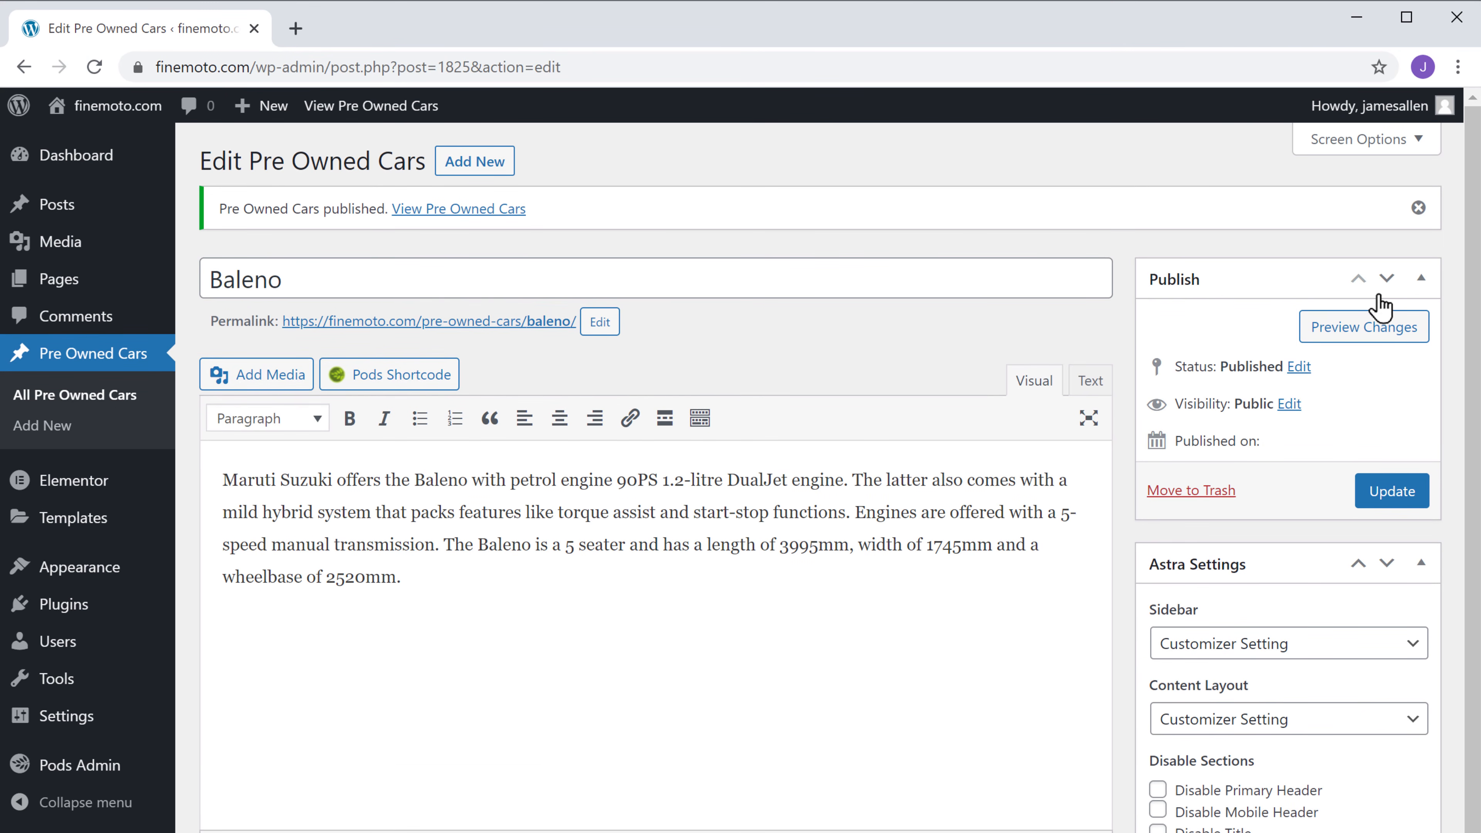
Step: Preview the published Baleno entry on the site and return to its editor
{"action": "left_click", "coordinate": [1338, 352]}
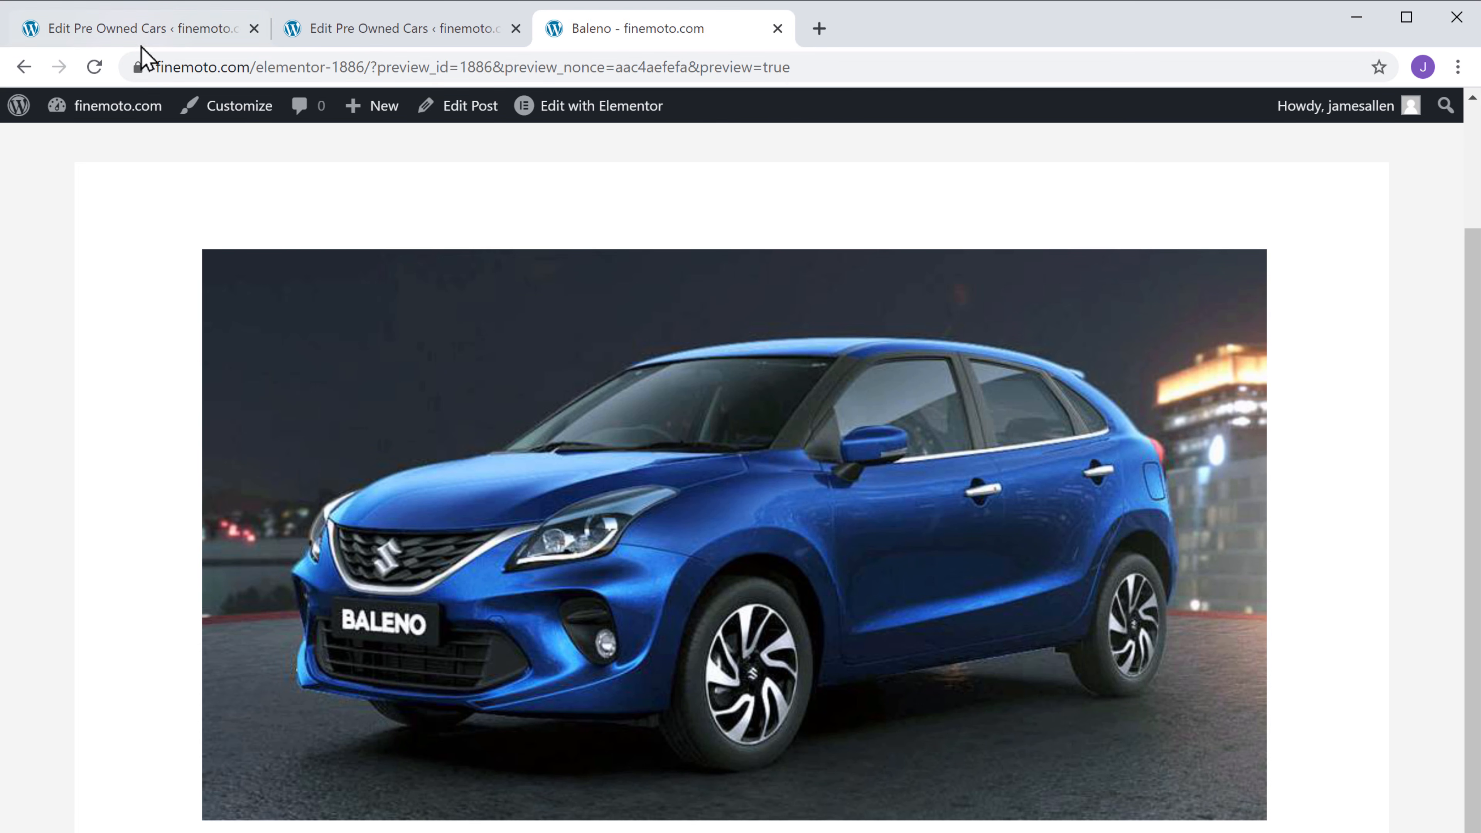
{"action": "left_click", "coordinate": [112, 39]}
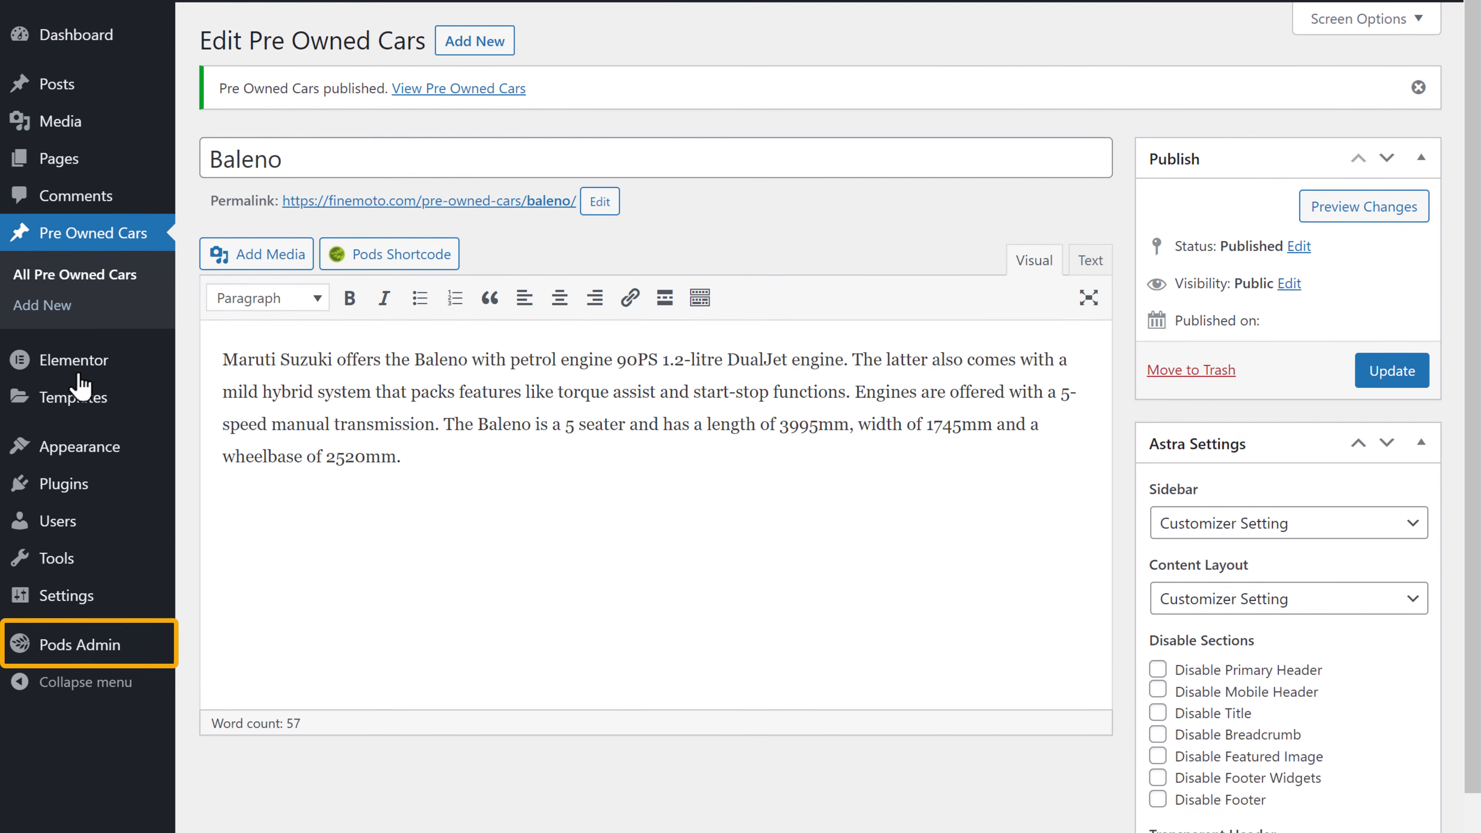
Step: Add a required plain text field labelled Make to the Pre Owned Cars pod and save the pod
{"action": "mouse_move", "coordinate": [57, 761]}
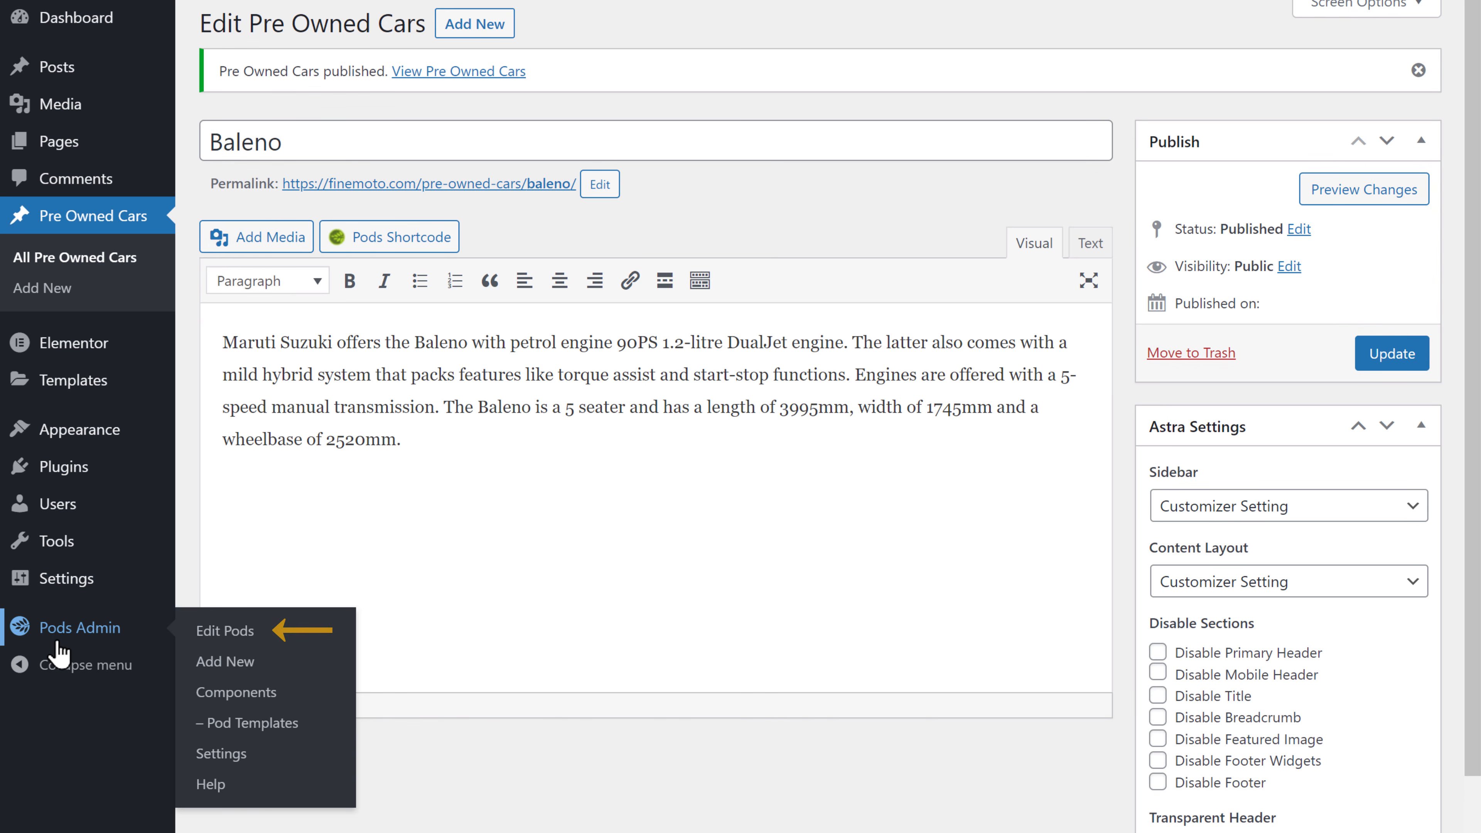
{"action": "left_click", "coordinate": [208, 637]}
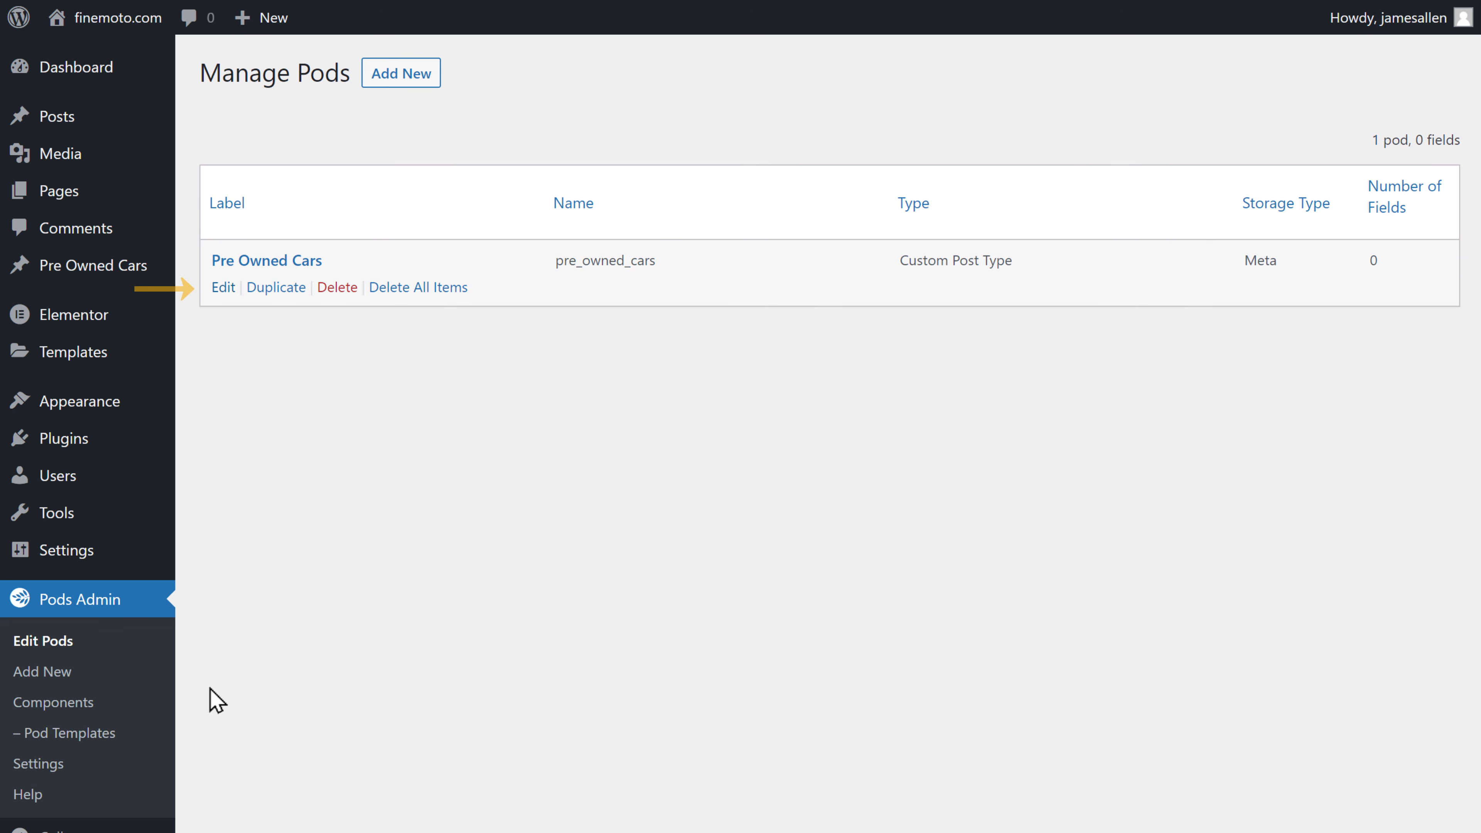
{"action": "left_click", "coordinate": [220, 289]}
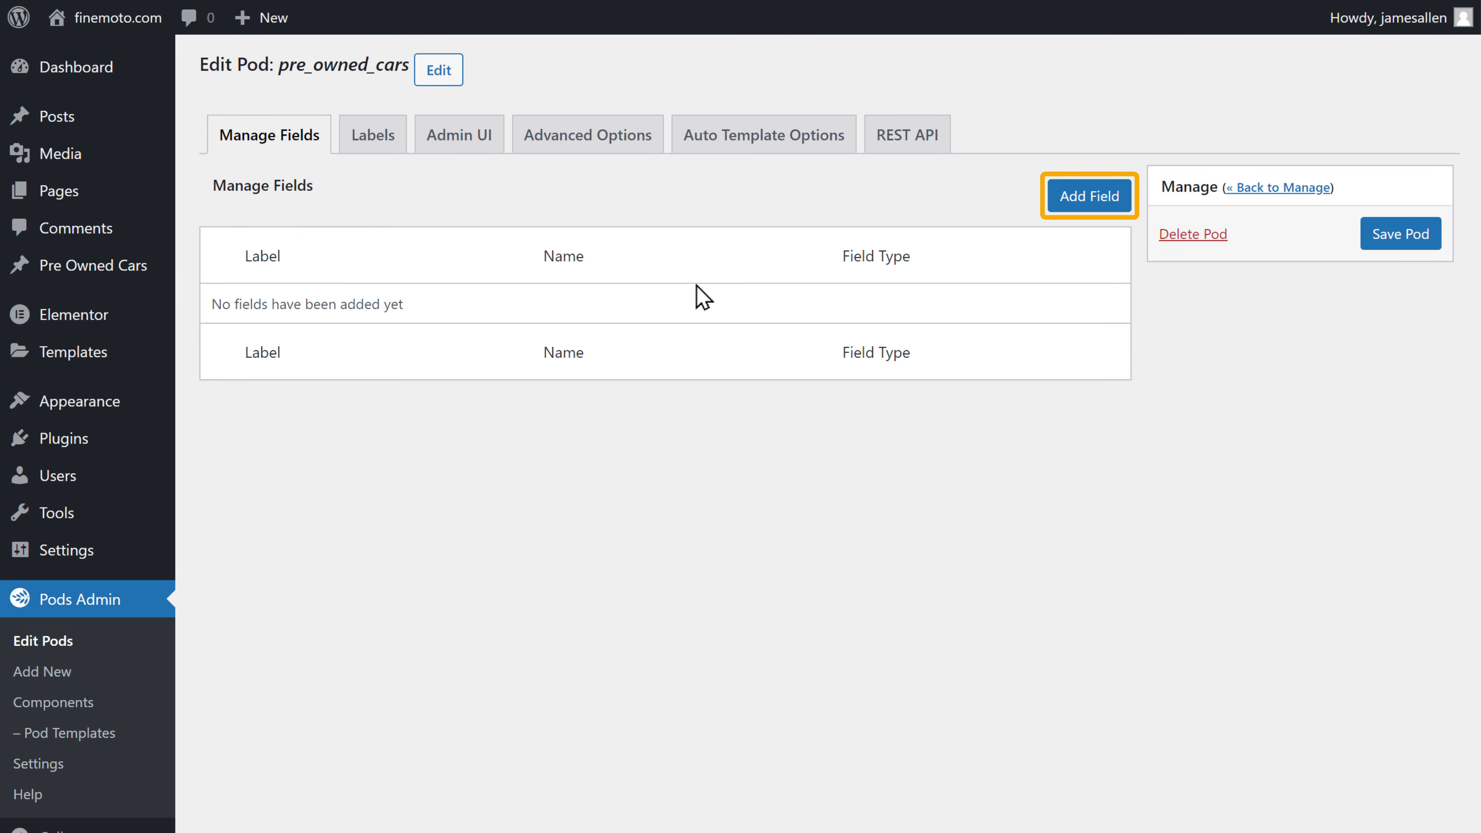
{"action": "left_click", "coordinate": [1074, 202]}
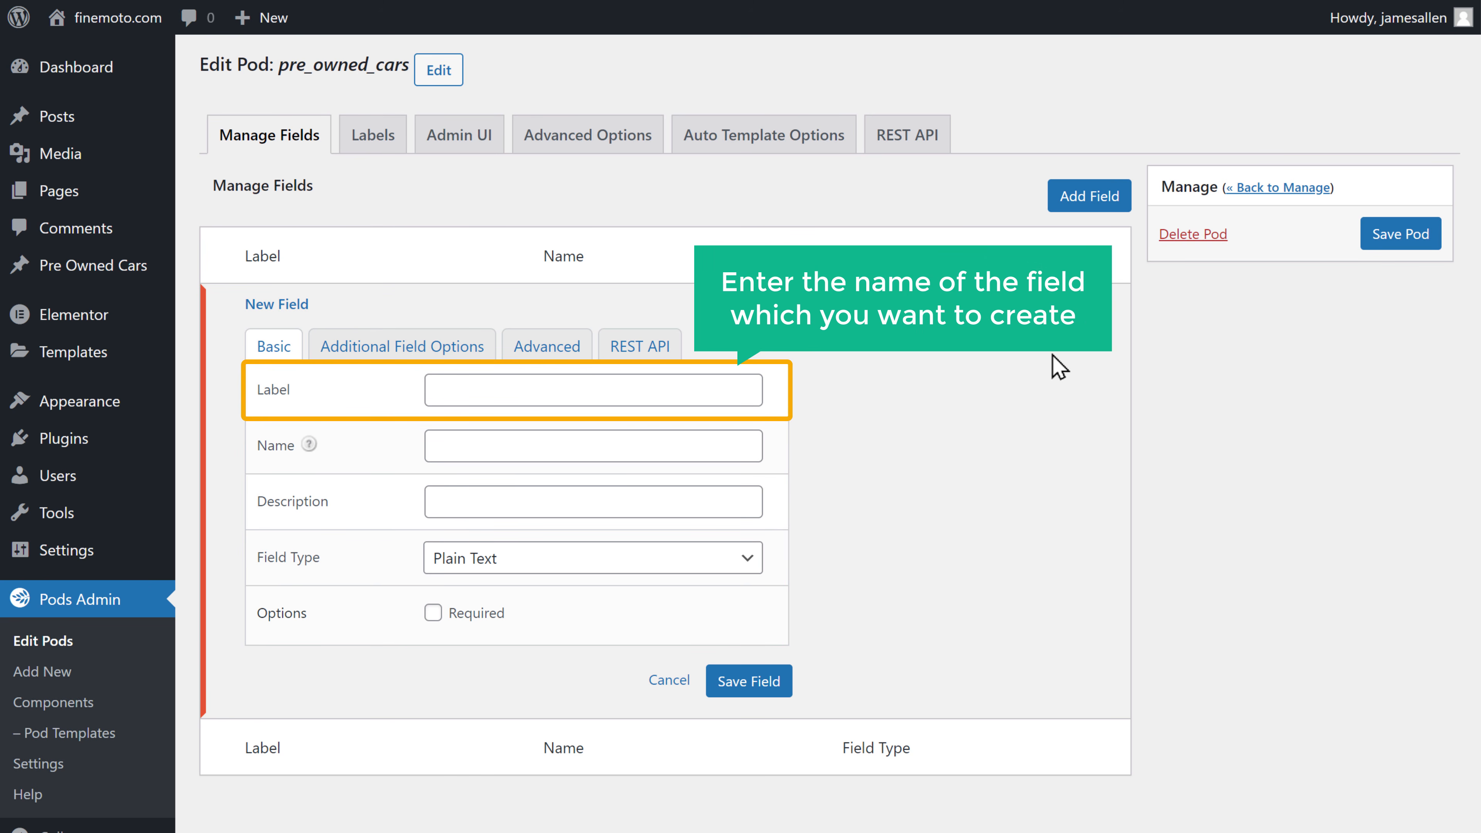
{"action": "left_click", "coordinate": [494, 392]}
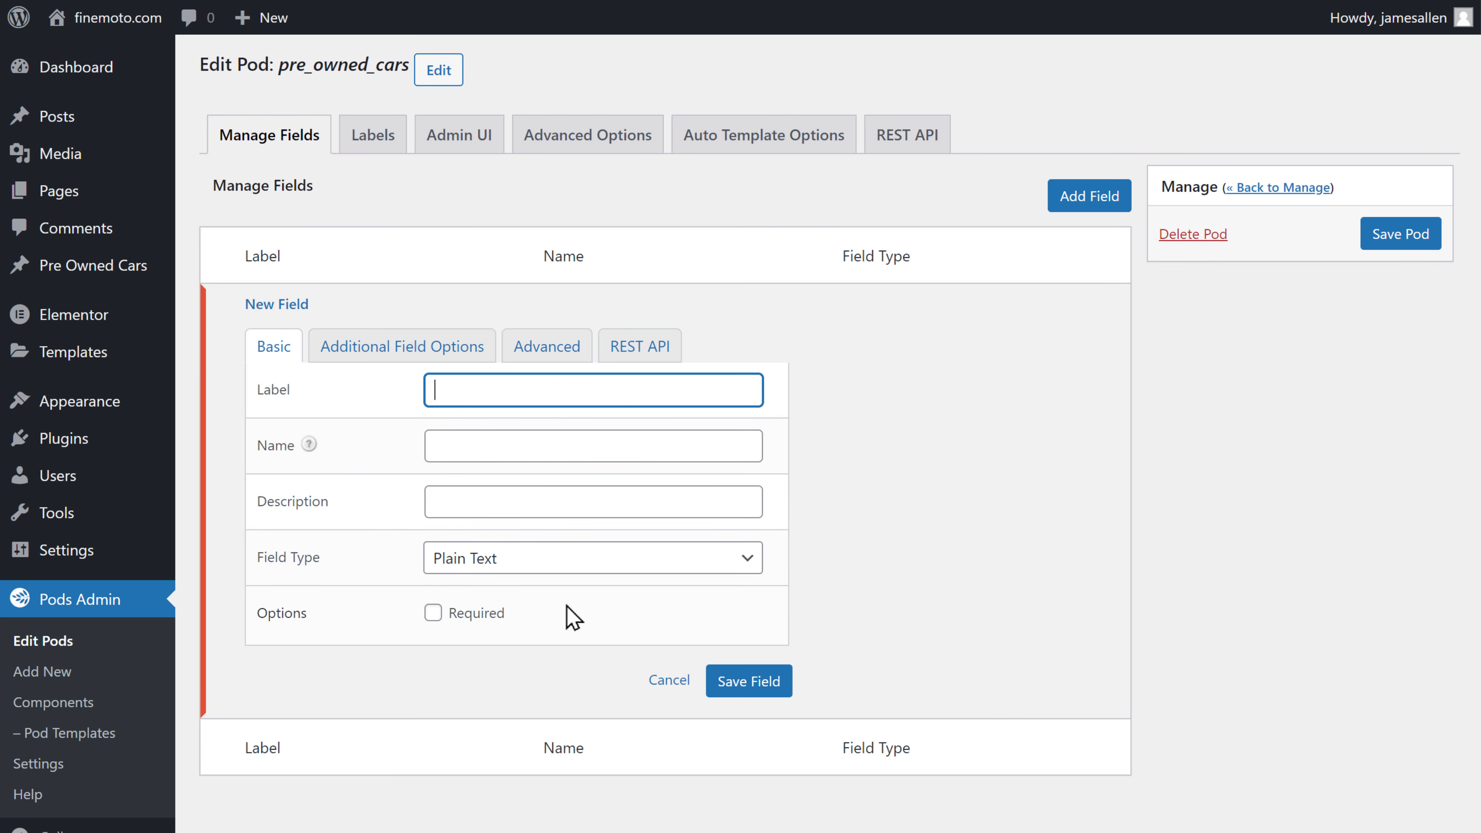
{"action": "type", "text": "e"}
{"action": "left_click", "coordinate": [573, 616]}
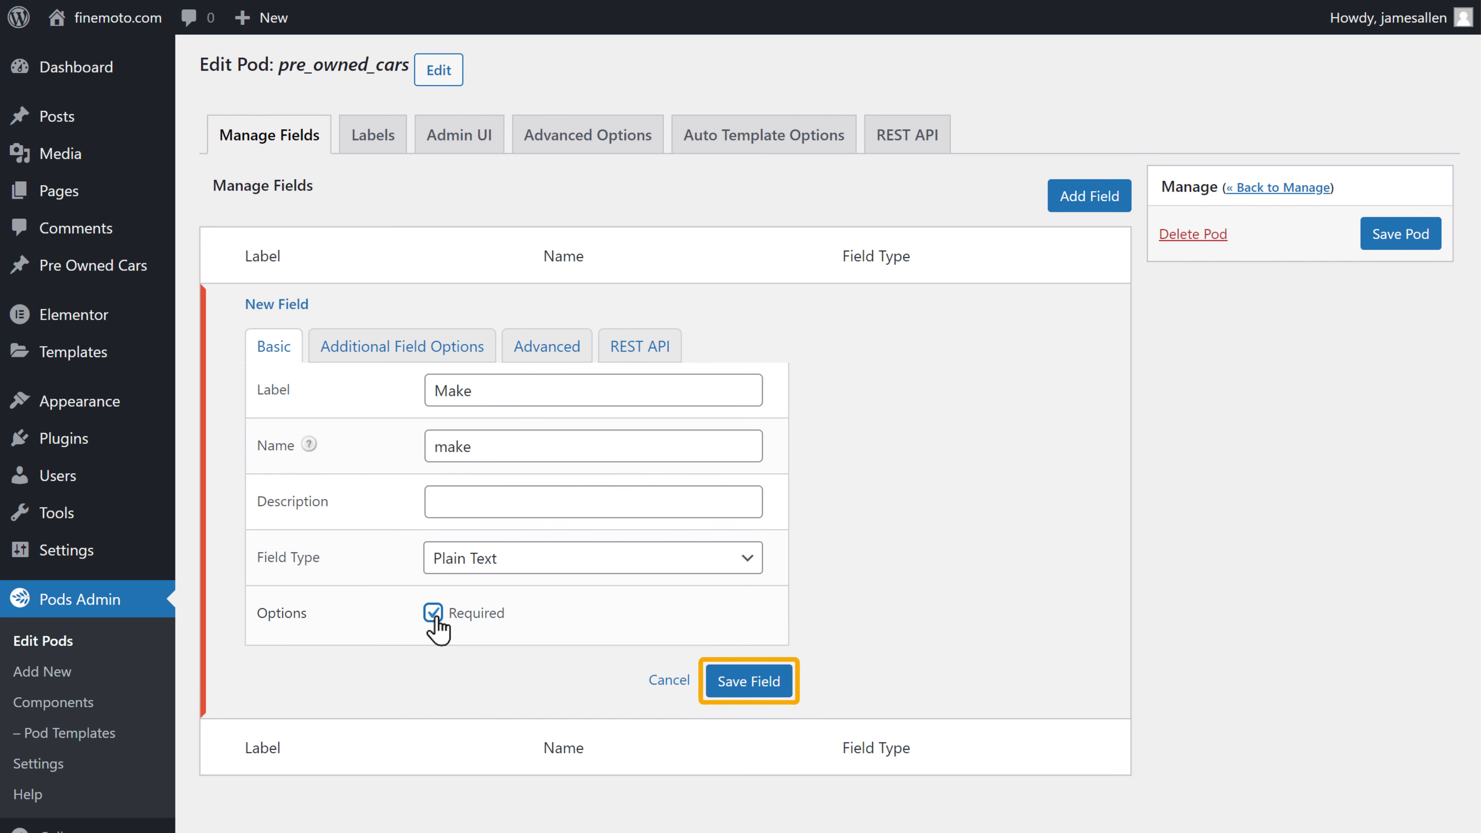
{"action": "left_click", "coordinate": [741, 695]}
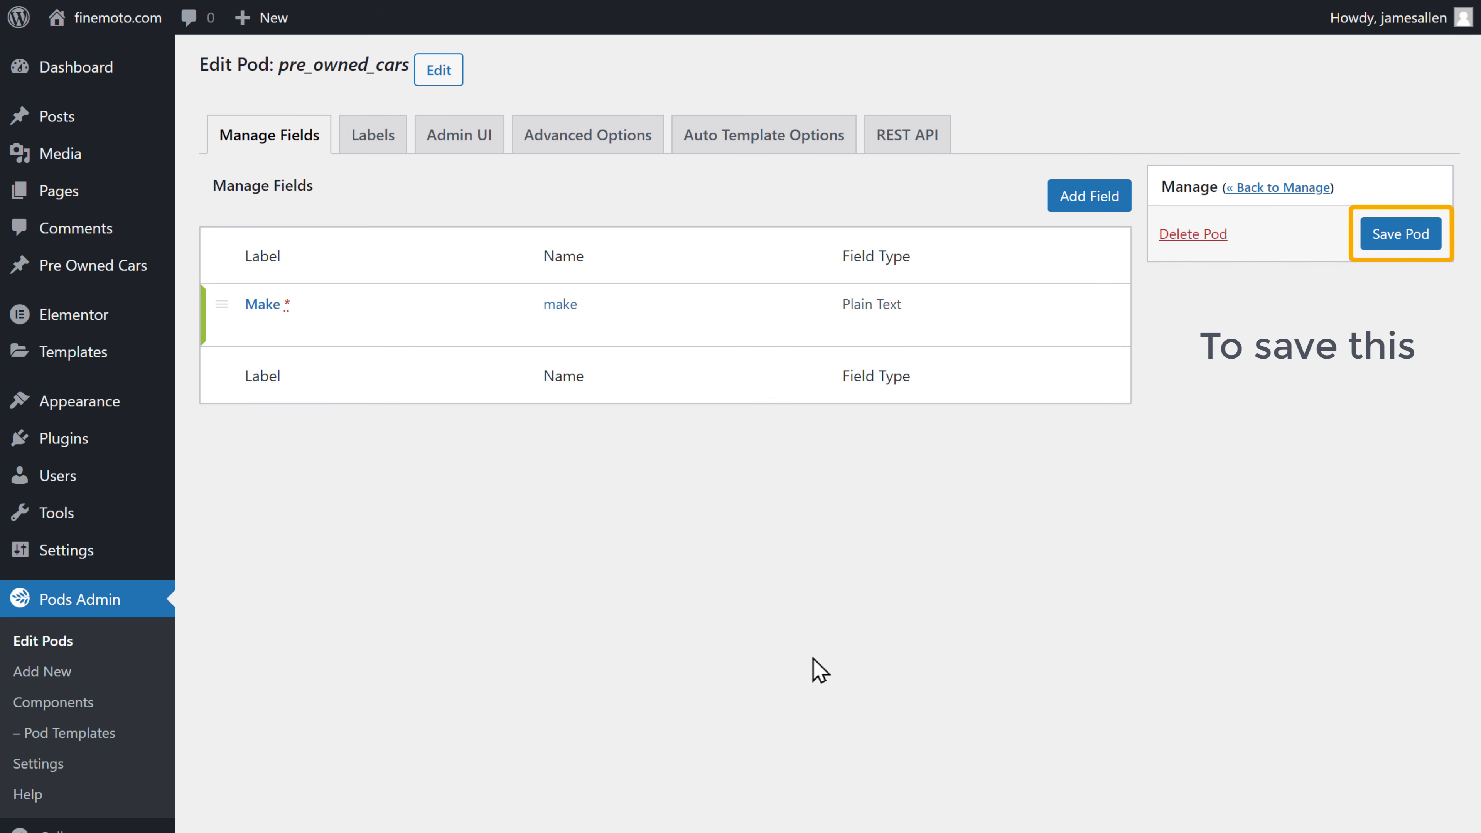
{"action": "left_click", "coordinate": [1391, 244]}
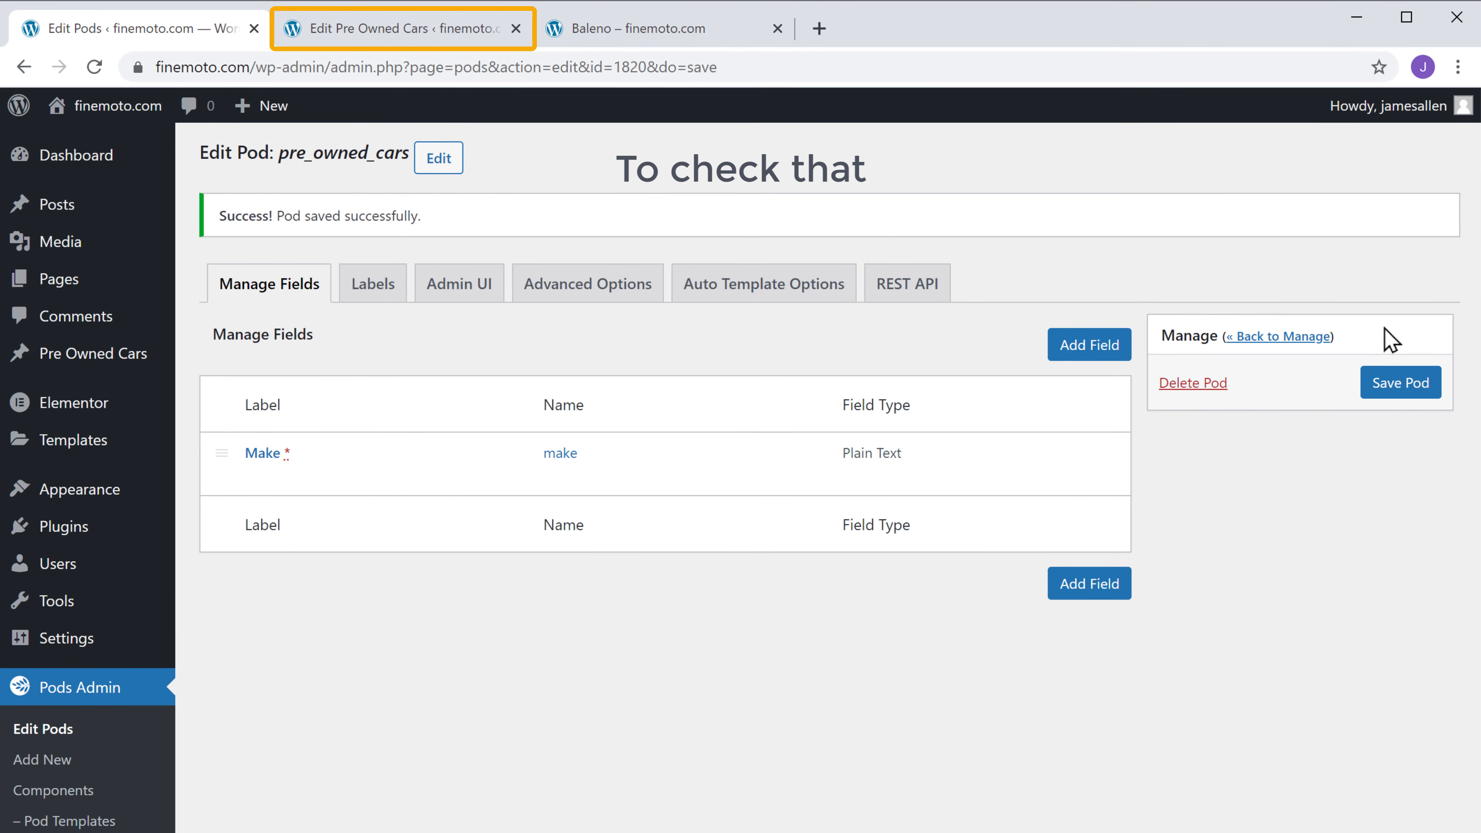
Step: Check the Baleno entry for the Make field, and add Year of Manufacture, Distance Driven, Design, Price and Contact plain text fields to the pod
{"action": "left_click", "coordinate": [379, 37]}
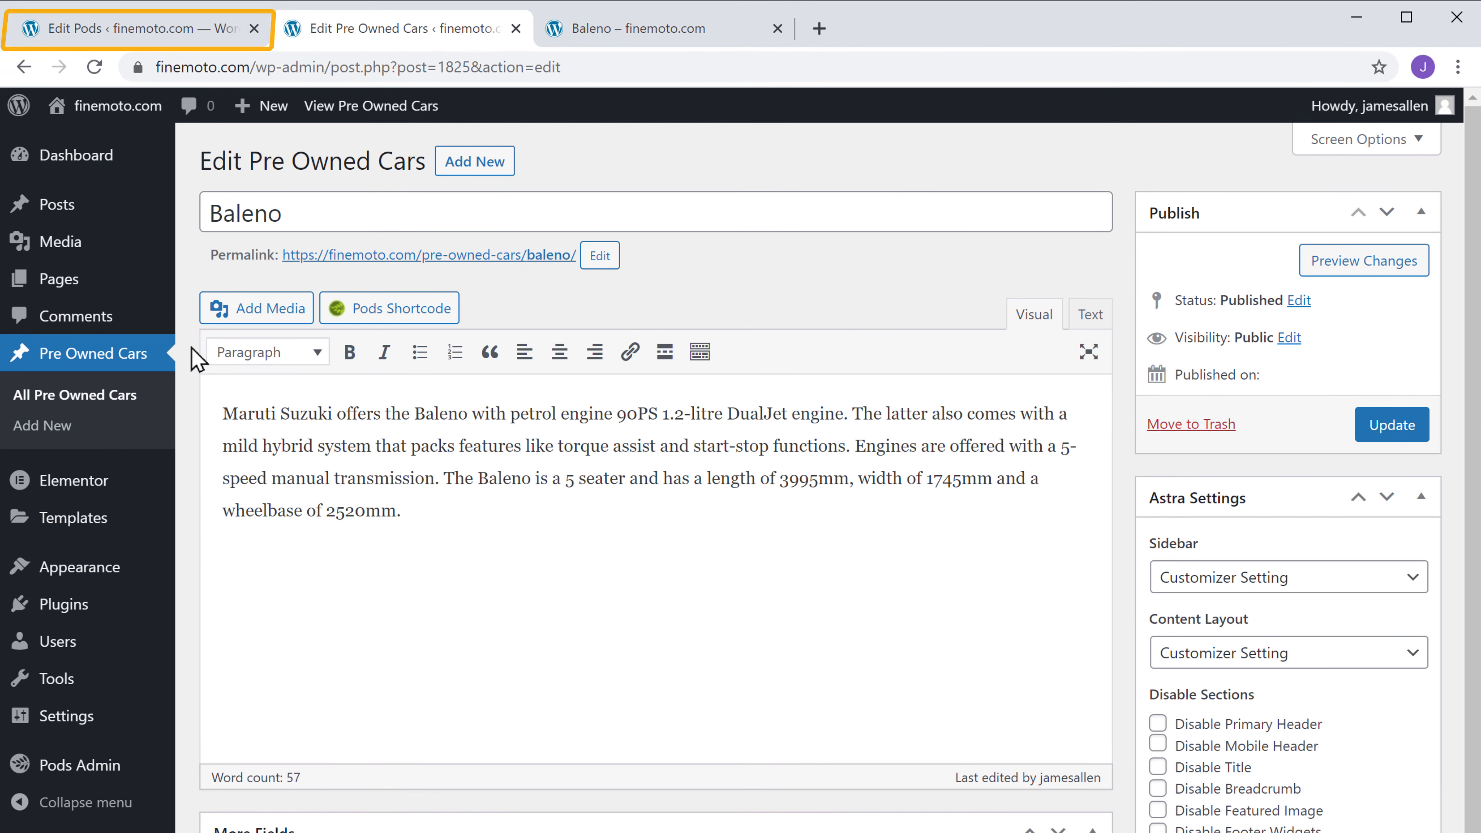
{"action": "left_click", "coordinate": [140, 40]}
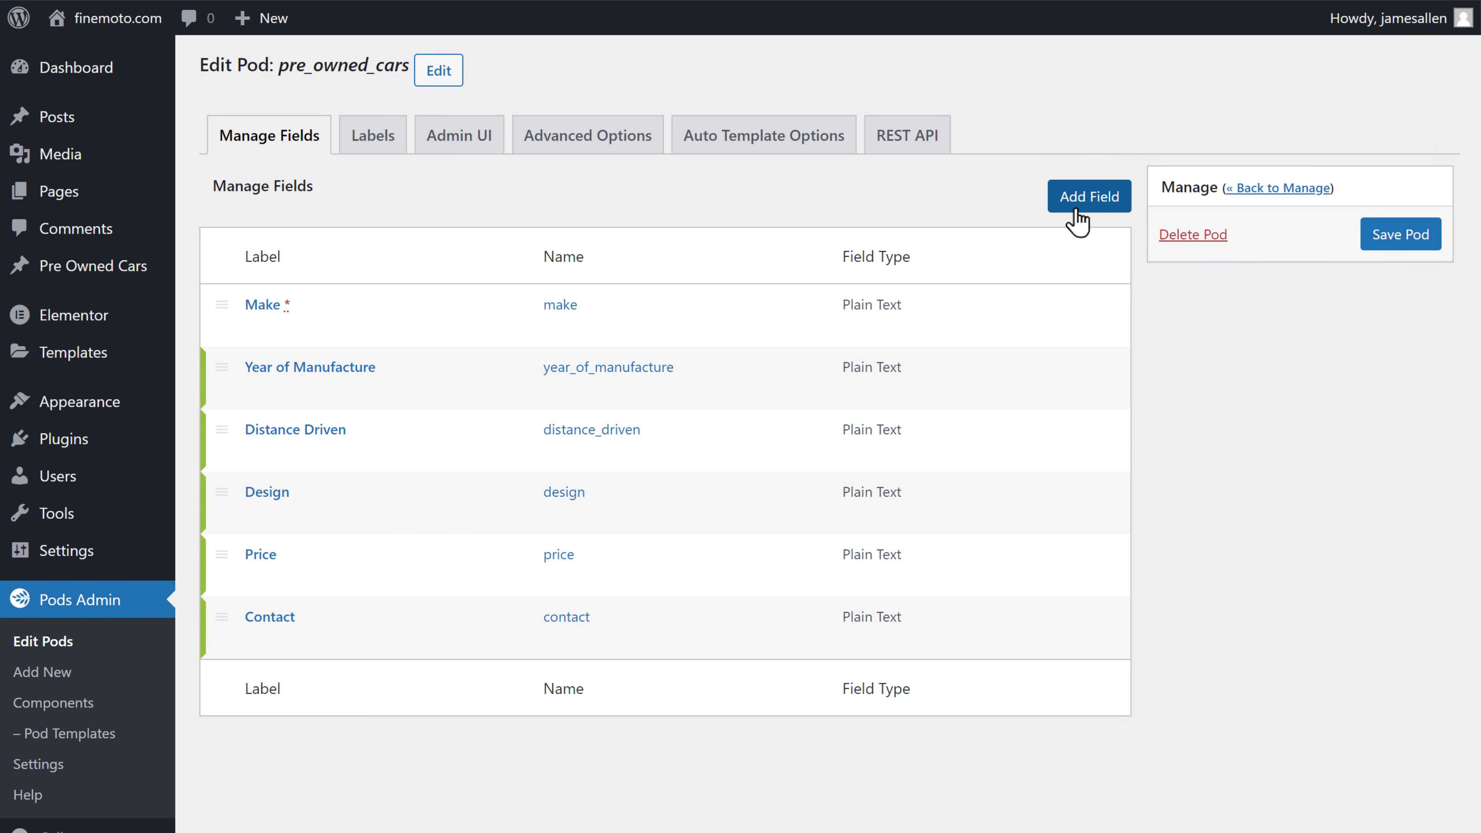
Step: Start a new pod field labelled Gallery and set its field type to File / Image / Video
{"action": "left_click", "coordinate": [1088, 197]}
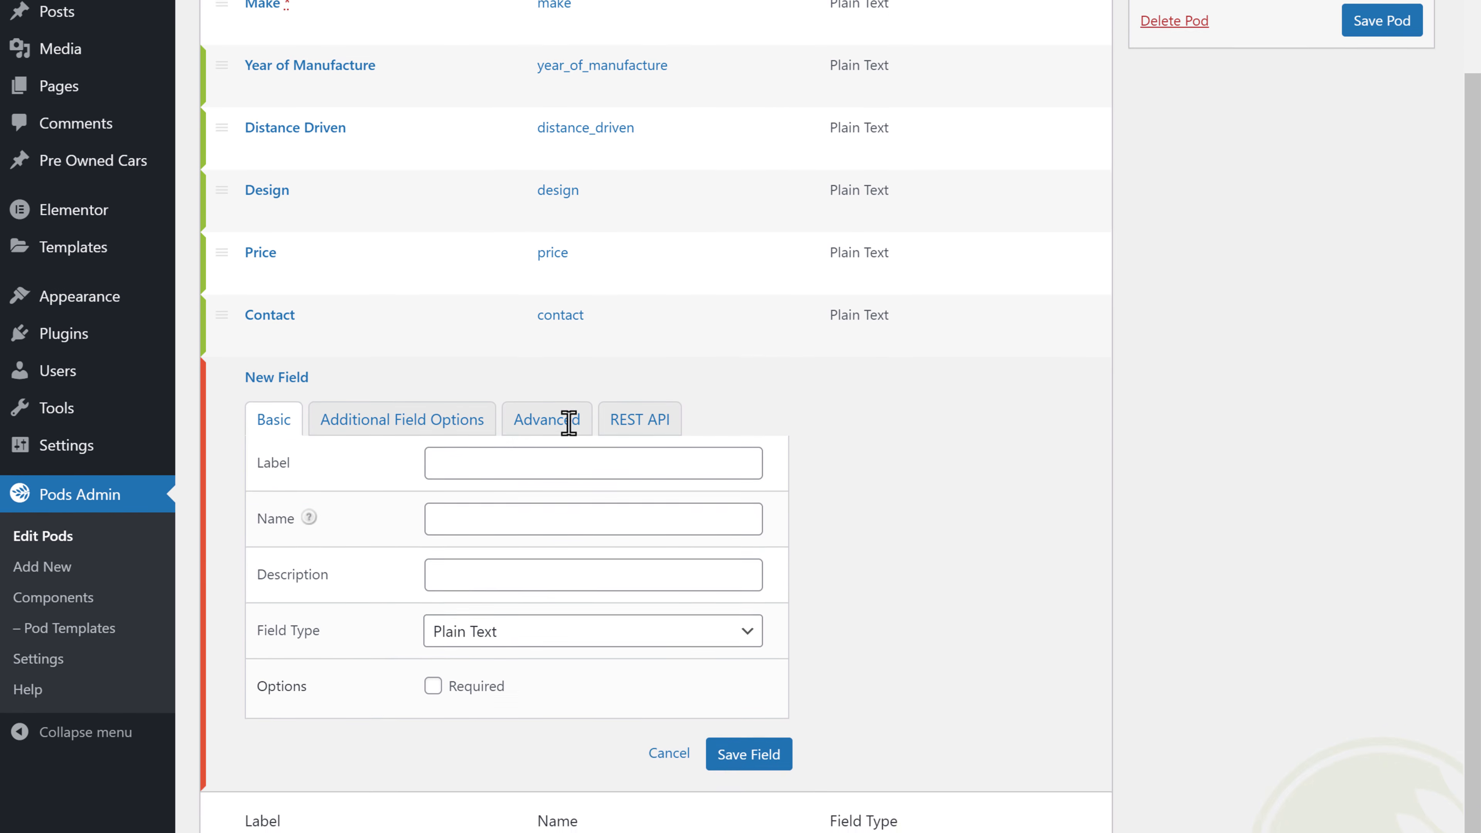
{"action": "left_click", "coordinate": [499, 395]}
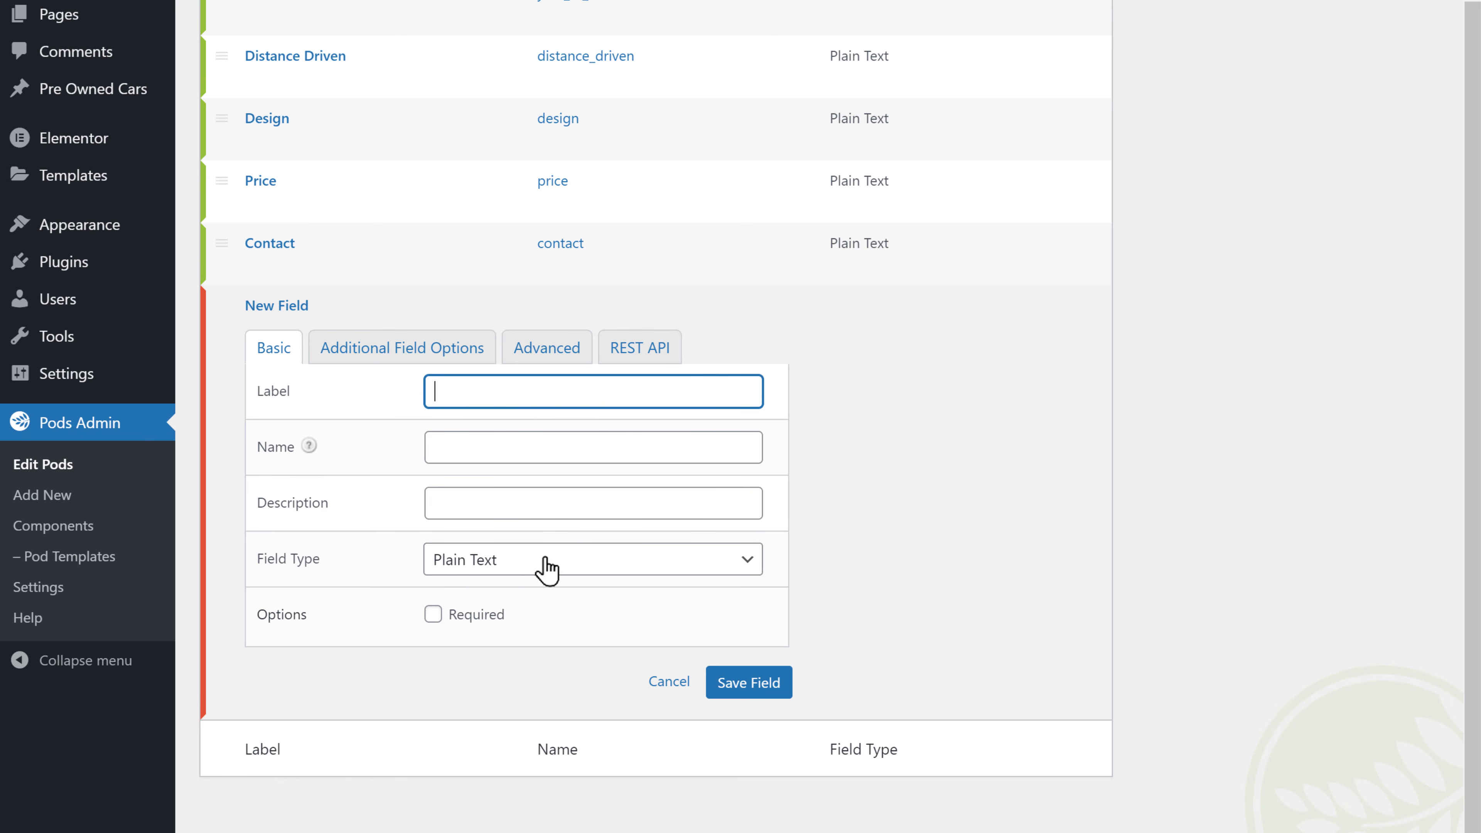
{"action": "left_click", "coordinate": [558, 617]}
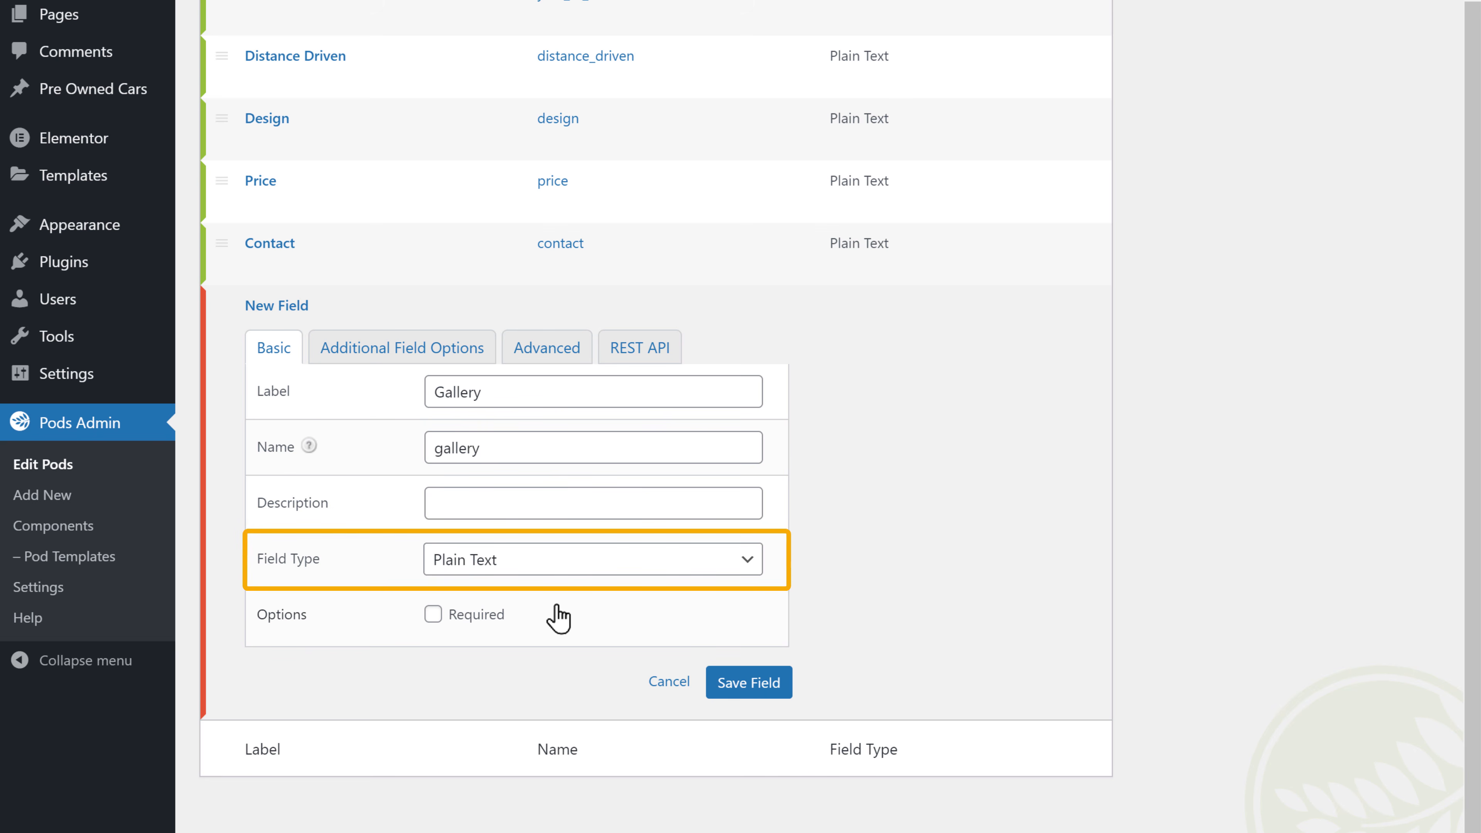
{"action": "left_click", "coordinate": [531, 567]}
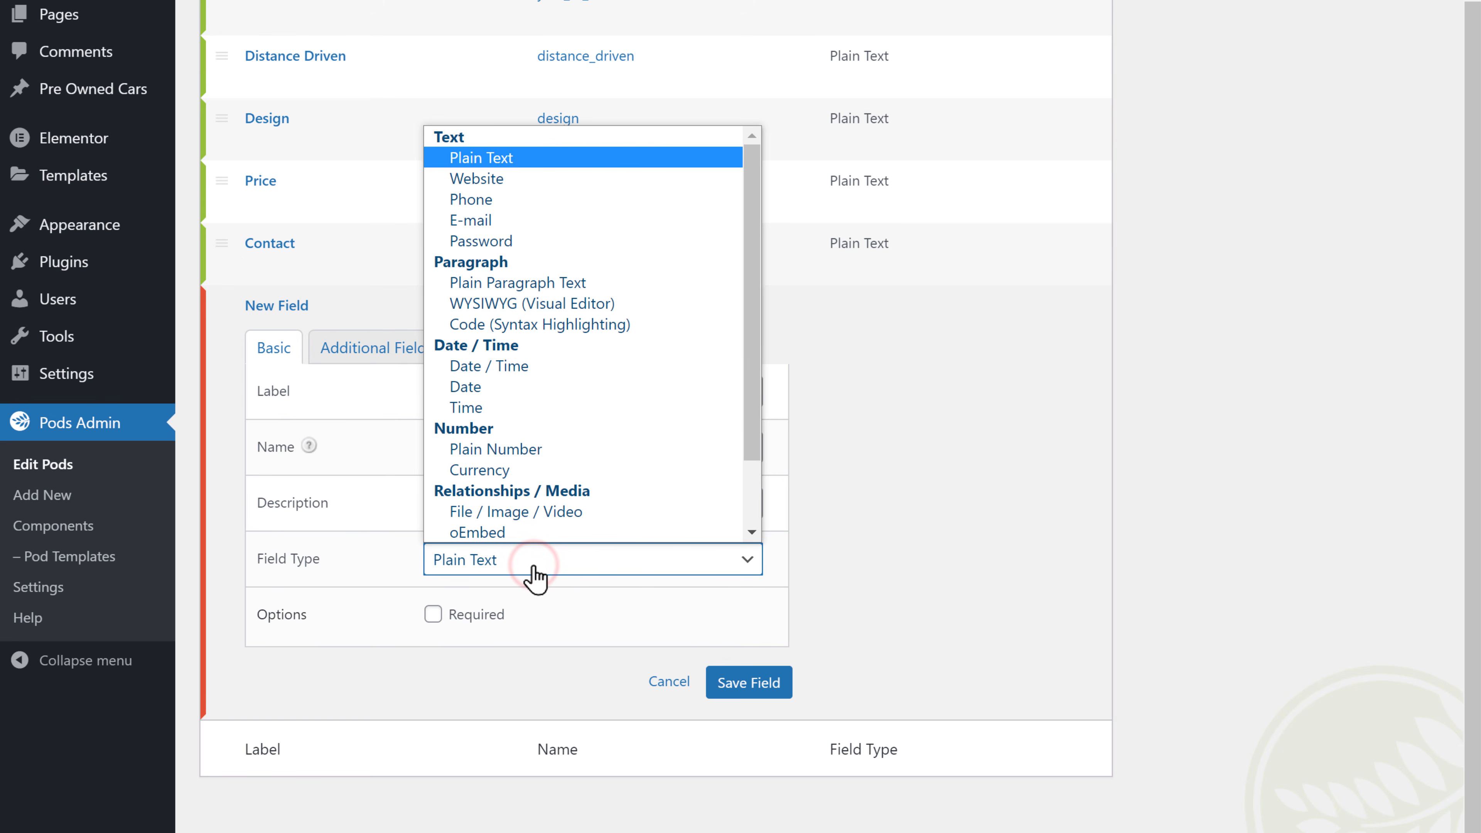
{"action": "left_click", "coordinate": [509, 511]}
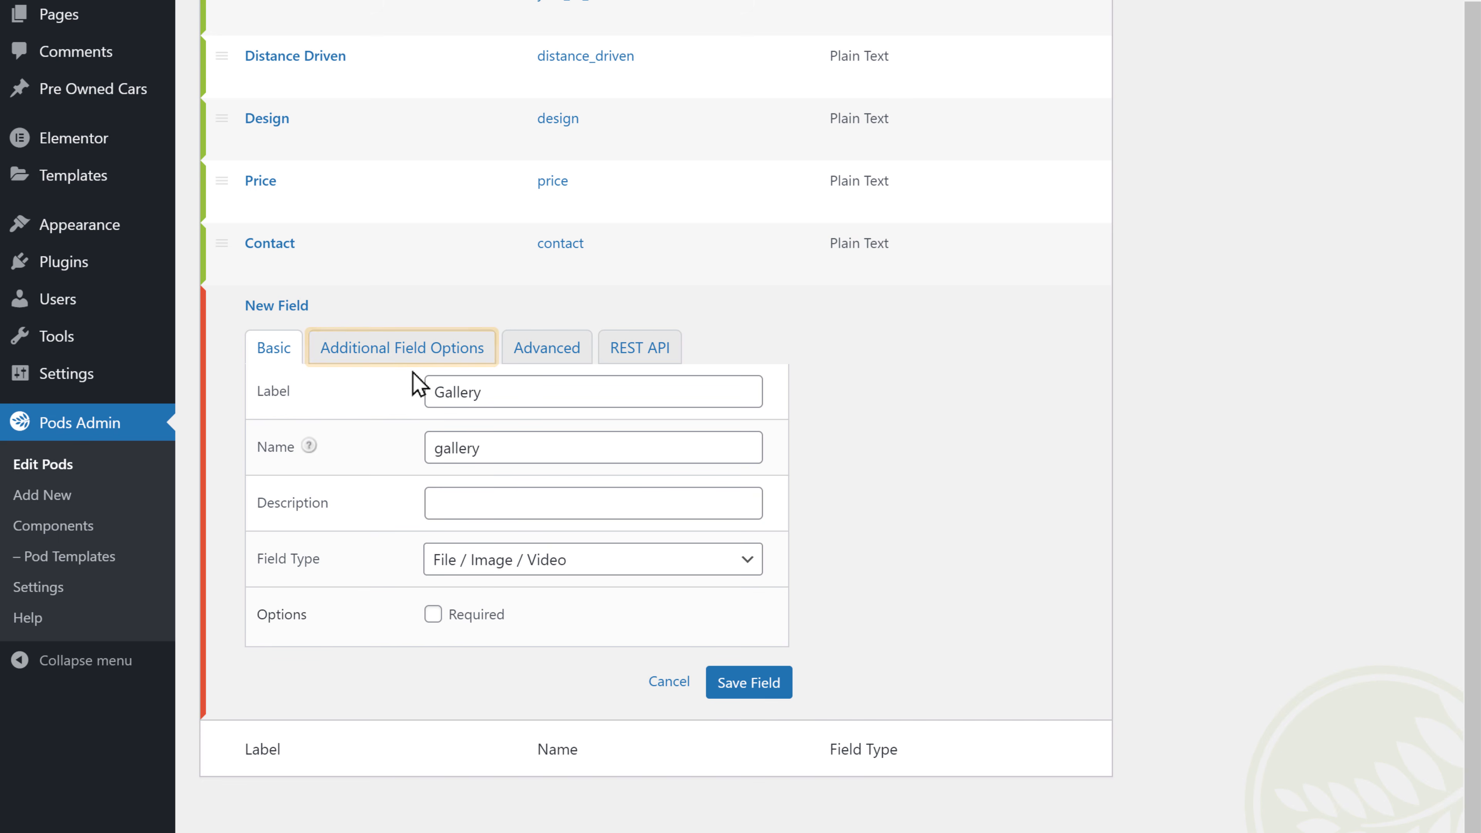
Step: Set the Gallery field's upload limit to Multiple Files, then save the field and the pod
{"action": "left_click", "coordinate": [408, 360]}
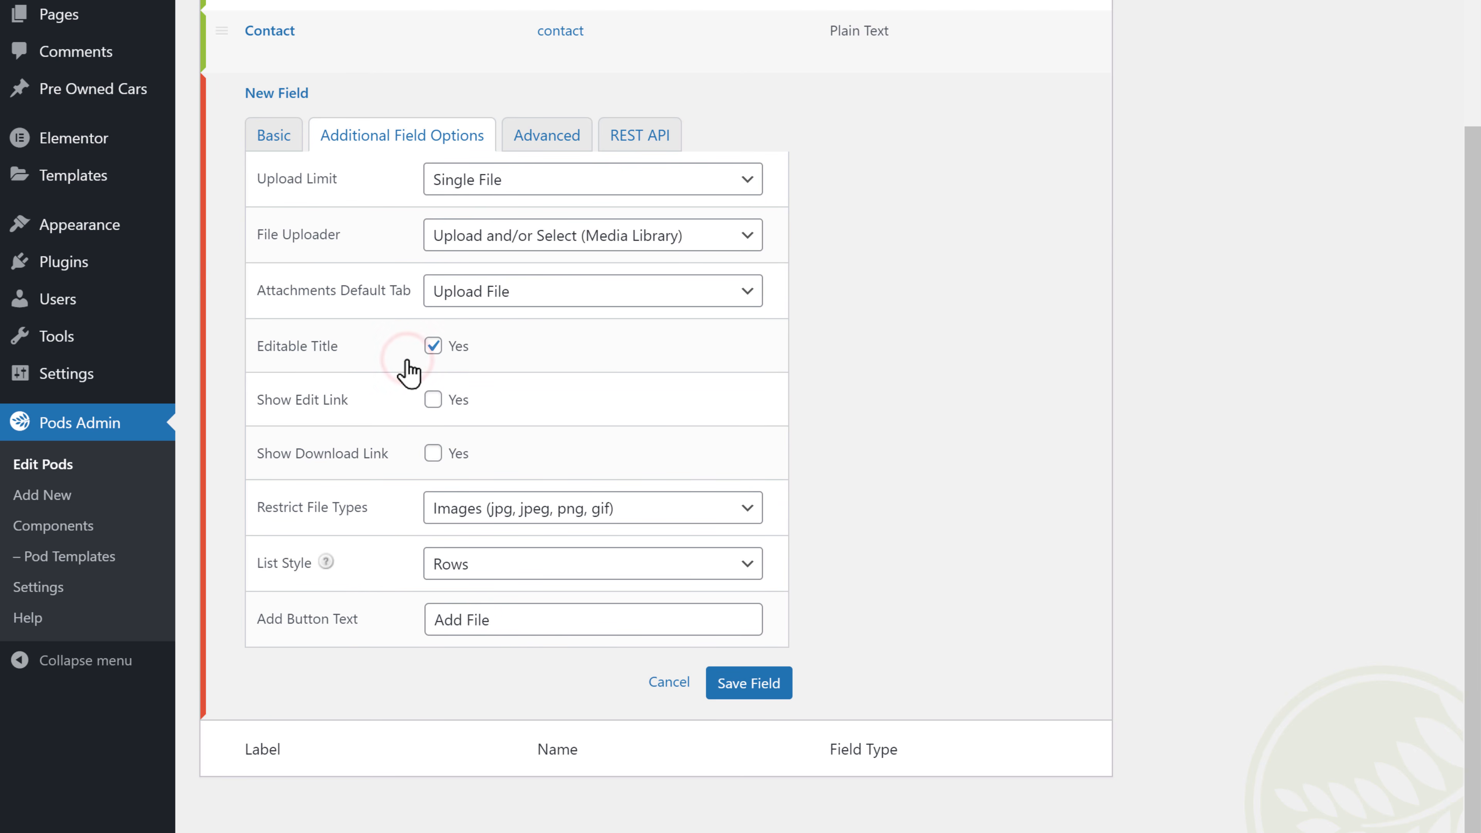
{"action": "left_click", "coordinate": [445, 185]}
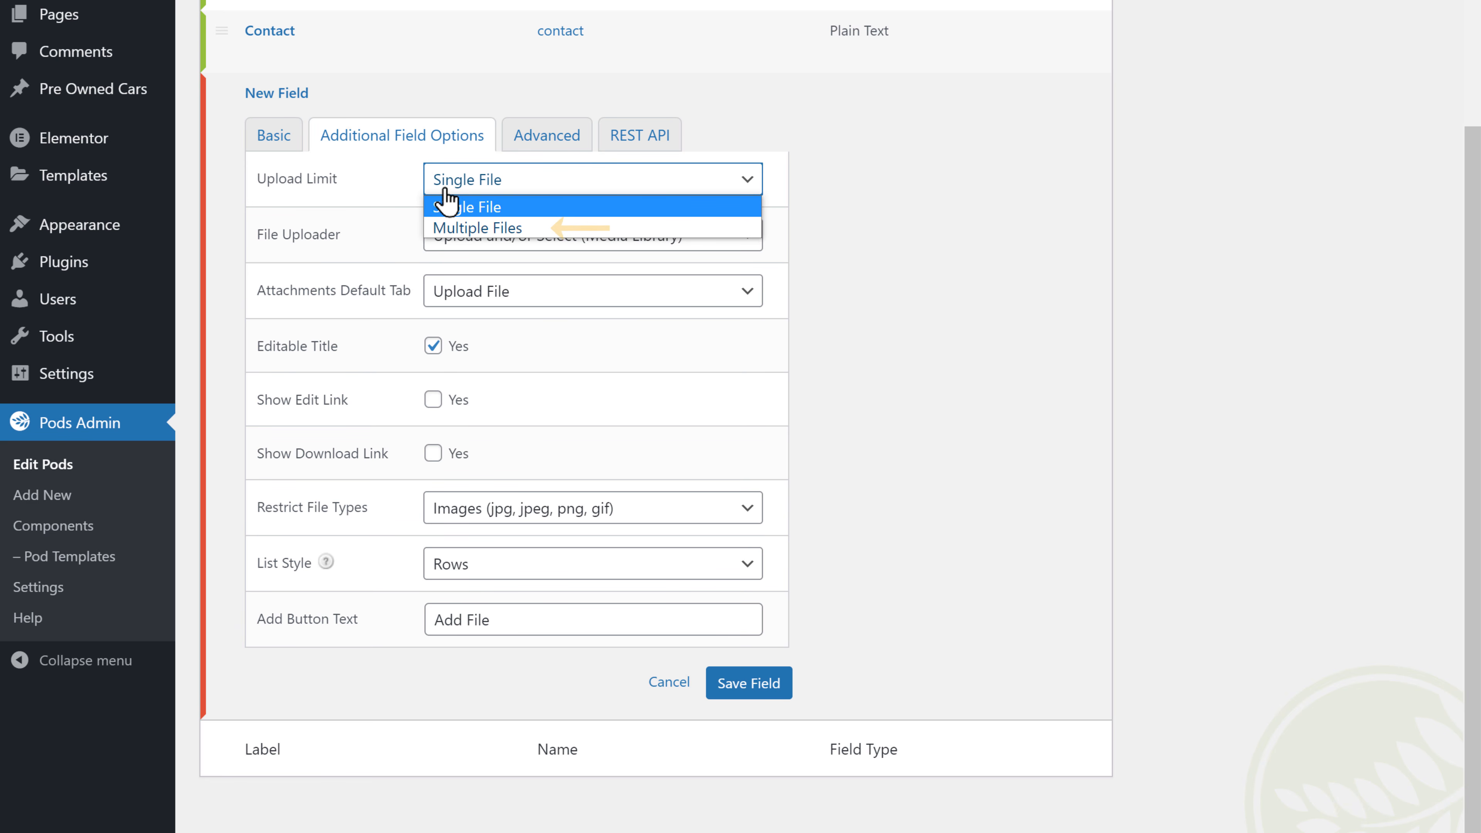
{"action": "left_click", "coordinate": [451, 229]}
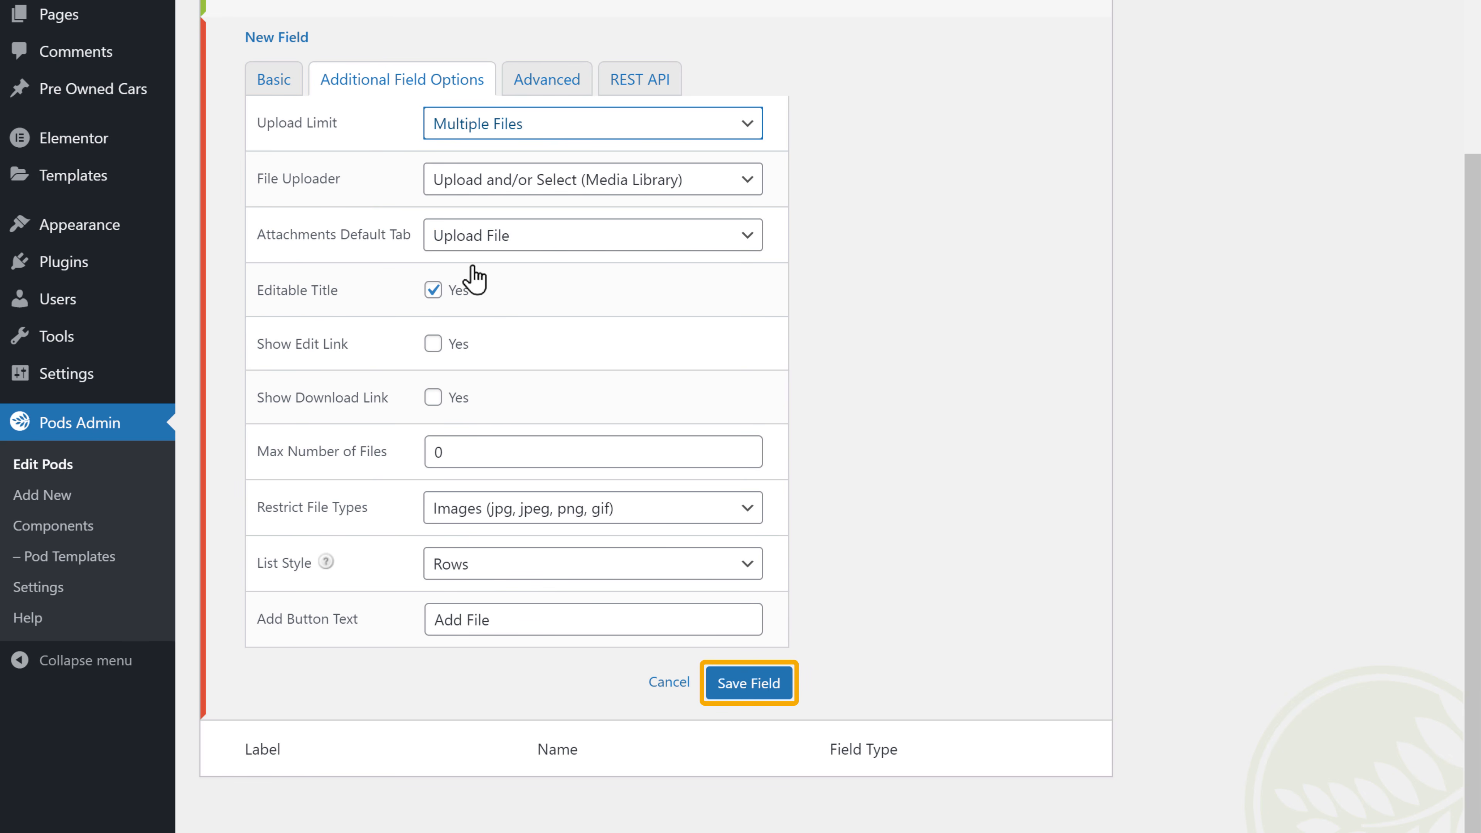
{"action": "left_click", "coordinate": [741, 700]}
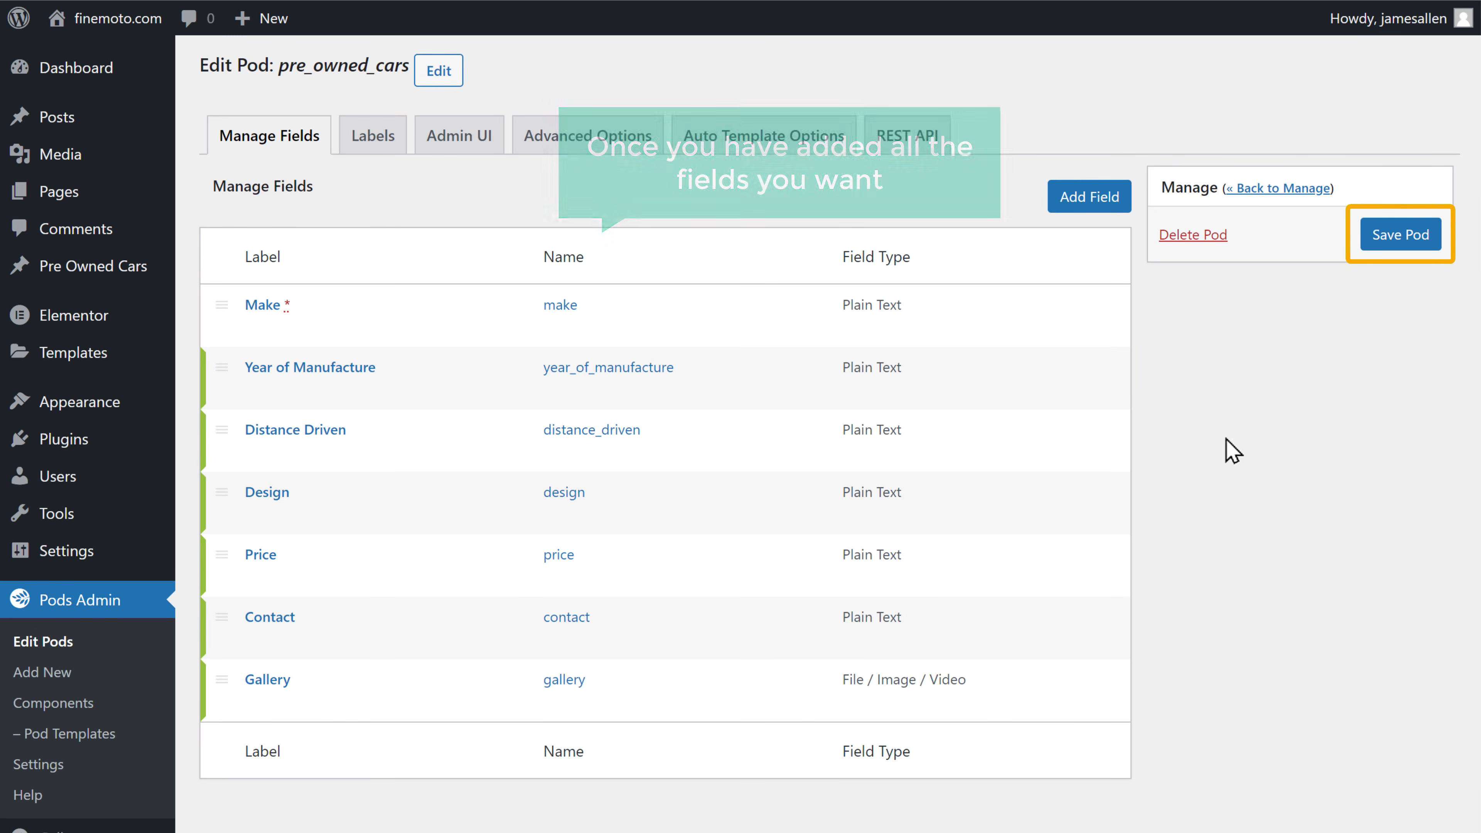
{"action": "left_click", "coordinate": [1391, 247]}
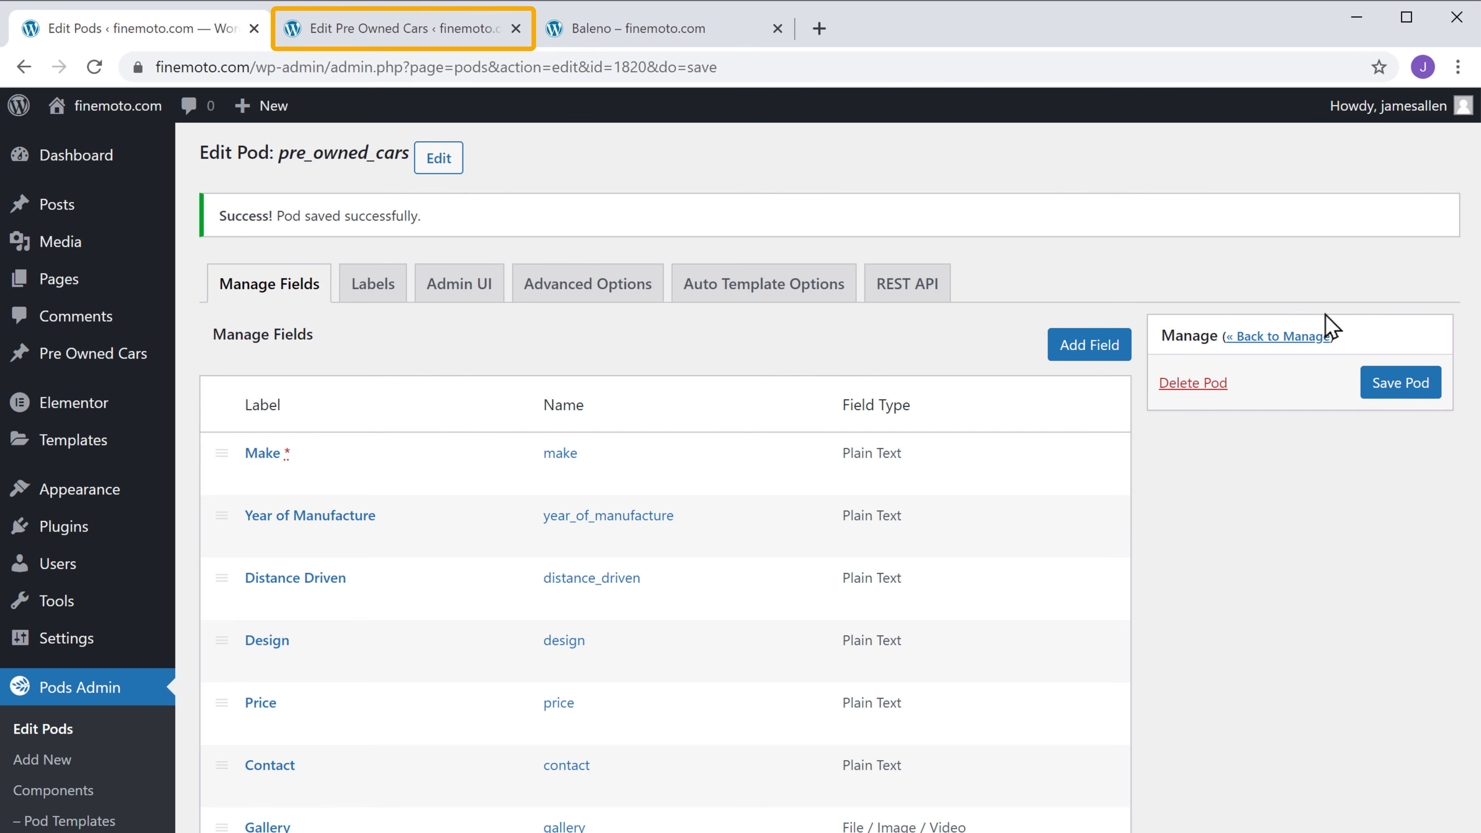
Step: Set Baleno's Make to Maruti Suzuki, Year of Manufacture March 04, 2018, Distance Driven 27,500 KM, Design Hatchback, Price Rs. 6,50,000, and enter the contact number
{"action": "left_click", "coordinate": [368, 39]}
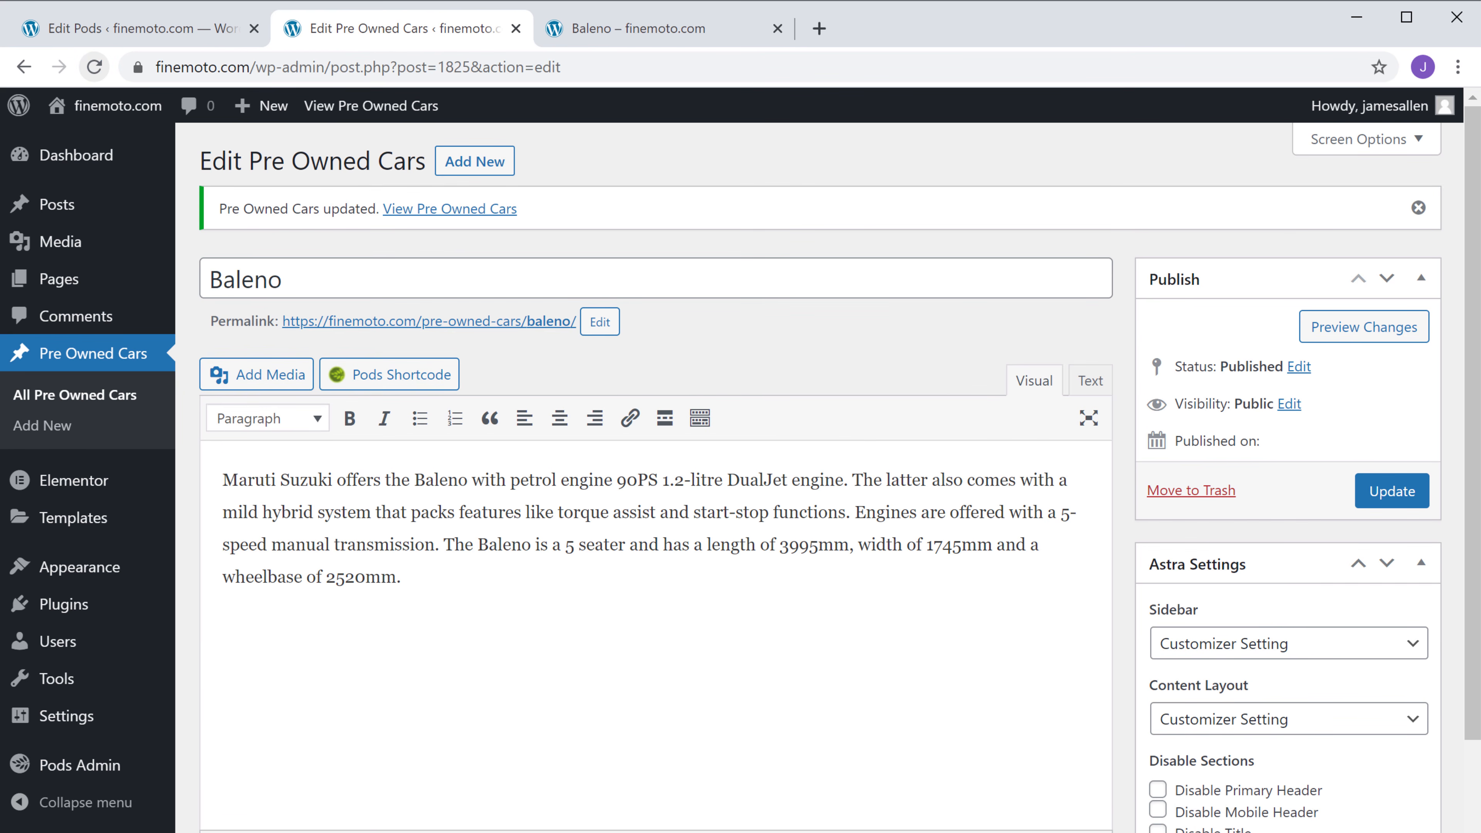
{"action": "scroll", "coordinate": [656, 525], "scroll_direction": "down", "scroll_amount": 10}
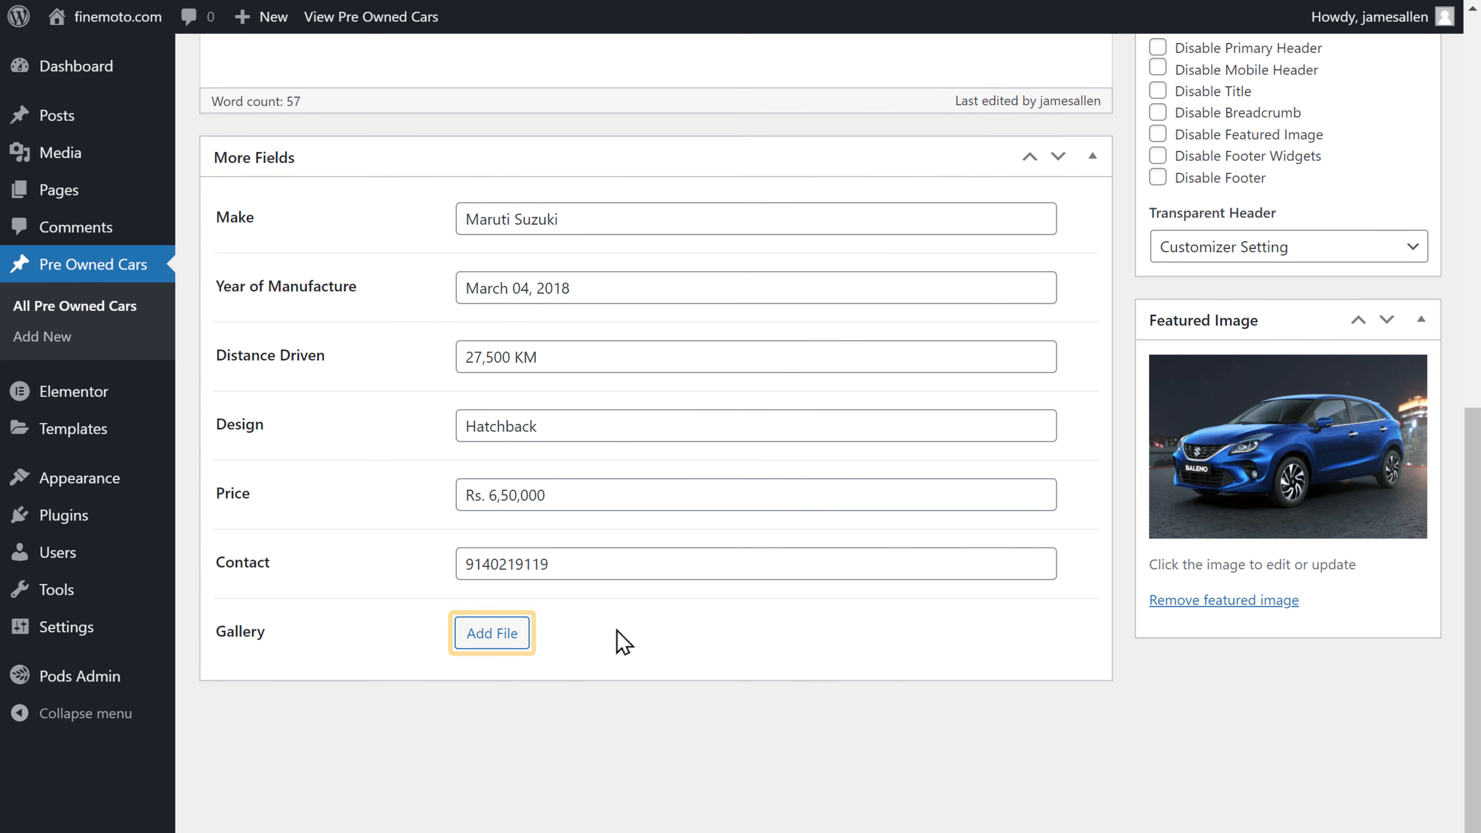
Step: Upload the pictures Image 1 to Image 9 into the Baleno entry's Gallery field and update the entry
{"action": "left_click", "coordinate": [479, 642]}
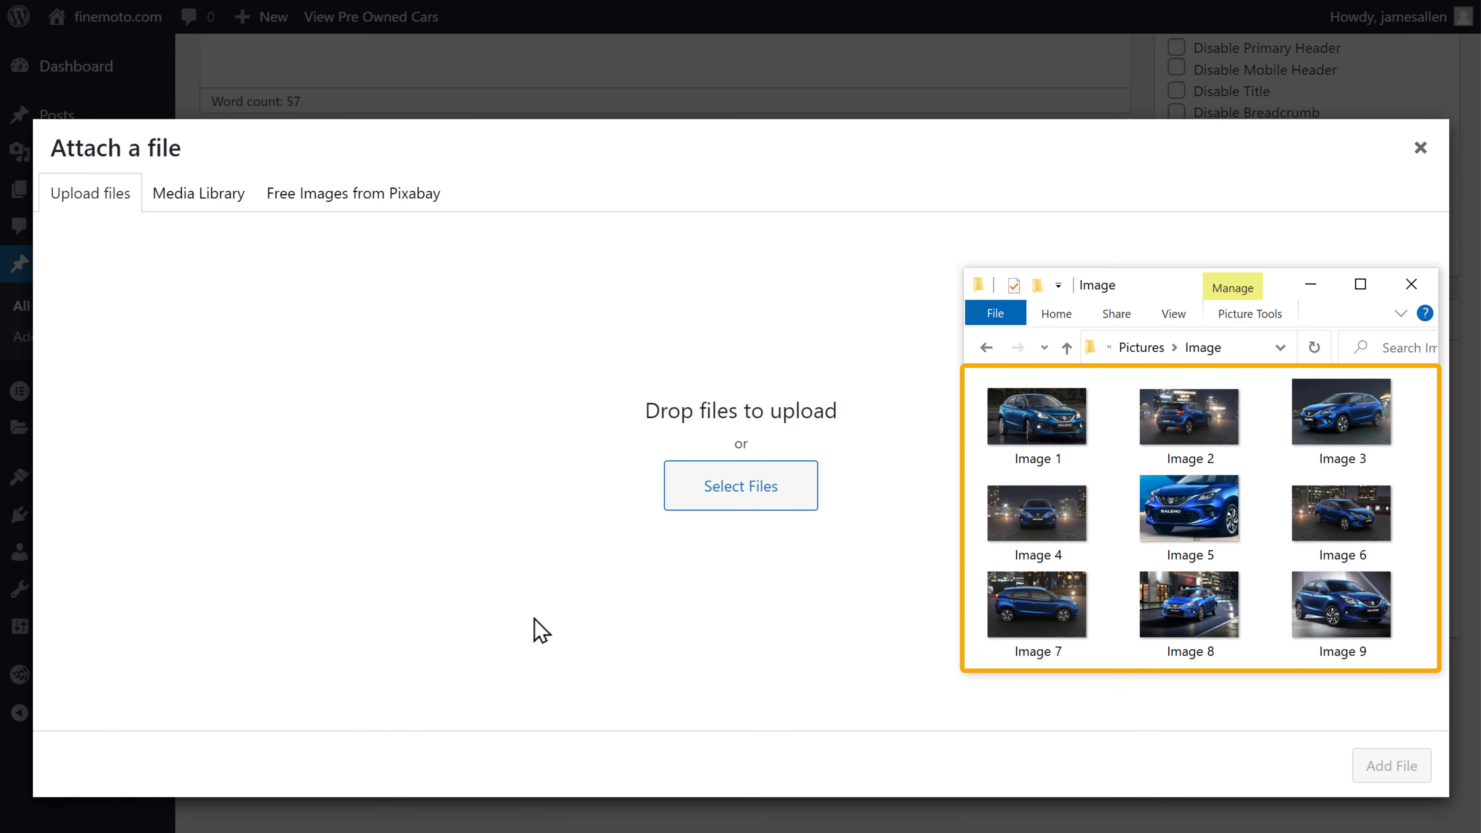
{"action": "key", "text": "ctrl+a"}
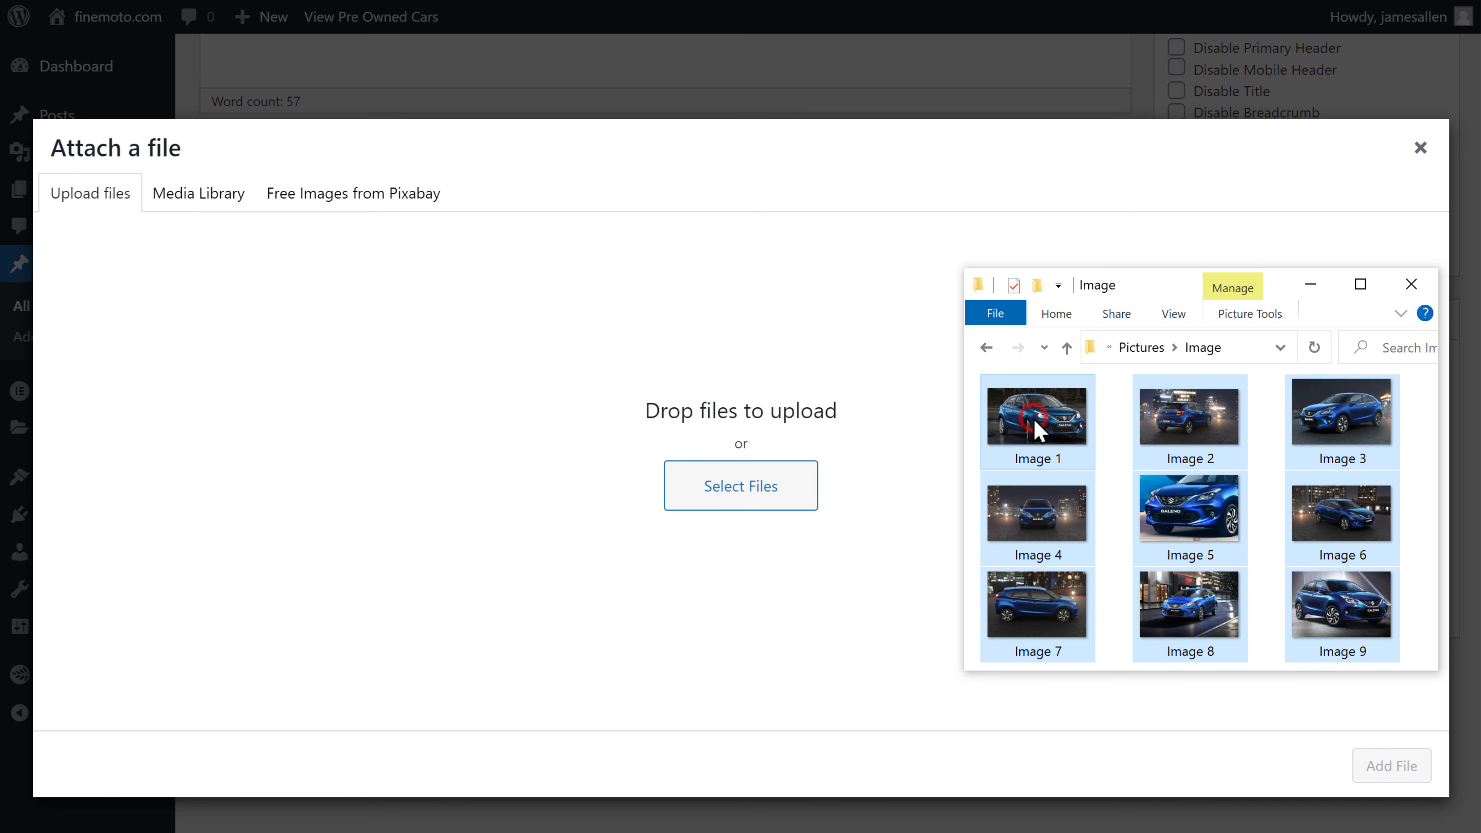
{"action": "left_click_drag", "start_coordinate": [1037, 429], "coordinate": [748, 415]}
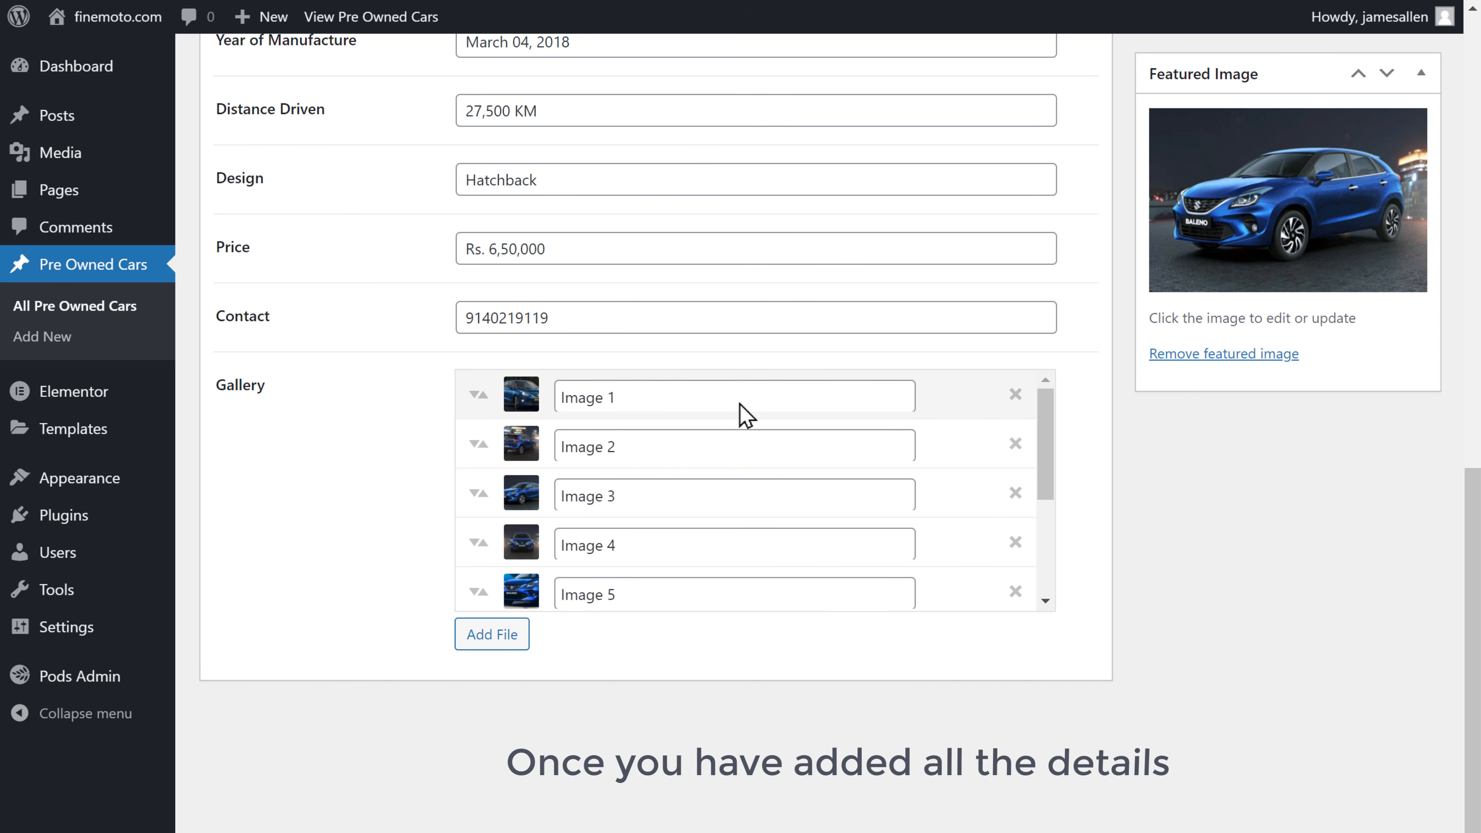
{"action": "scroll", "coordinate": [1070, 398], "scroll_direction": "up", "scroll_amount": 3}
{"action": "scroll", "coordinate": [1094, 397], "scroll_direction": "up", "scroll_amount": 10}
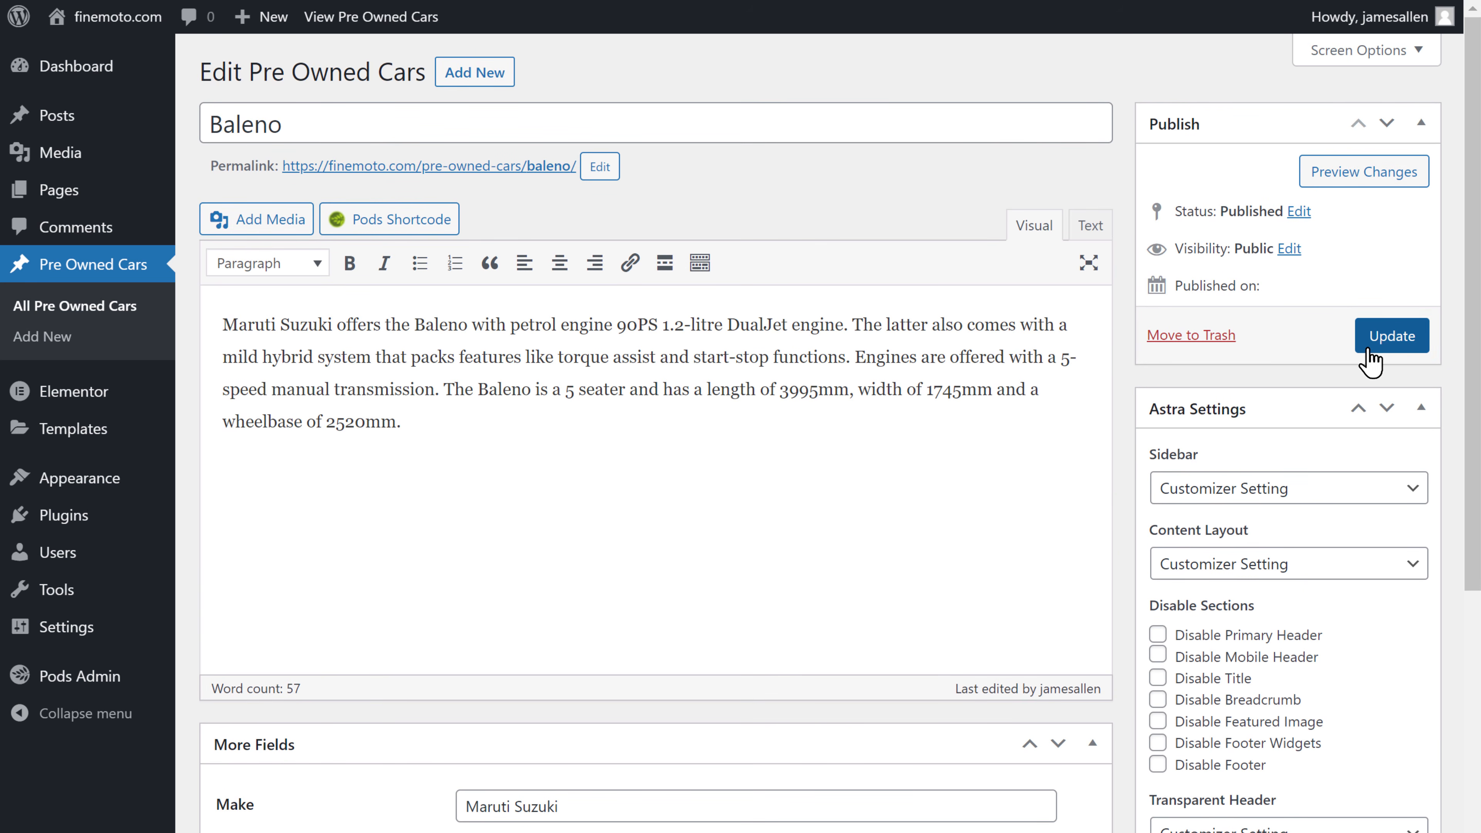
{"action": "left_click", "coordinate": [1390, 344]}
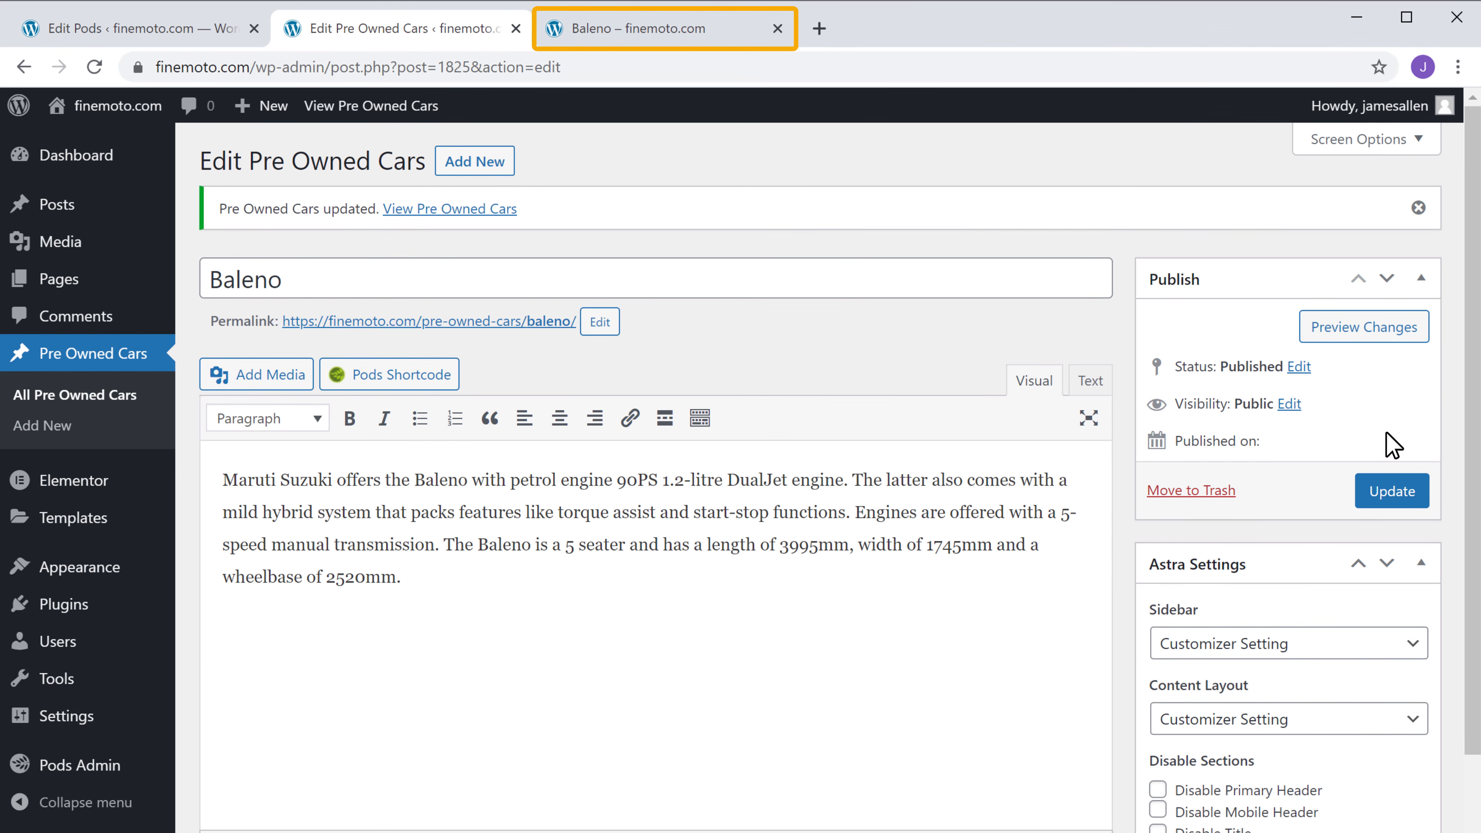
Step: Reload the Baleno page on the site to check how the updated entry is displayed
{"action": "left_click", "coordinate": [643, 40]}
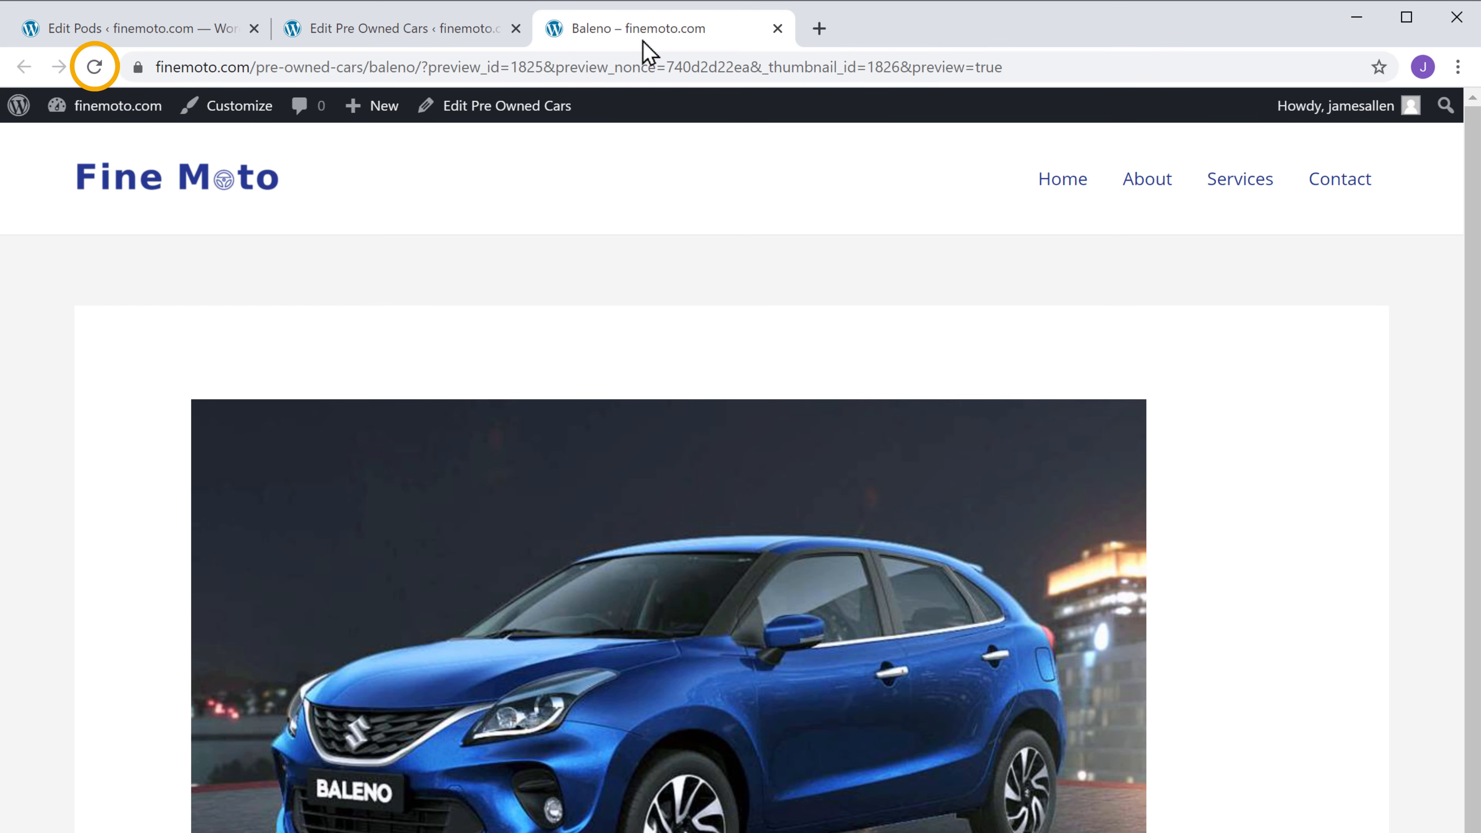
{"action": "left_click", "coordinate": [91, 69]}
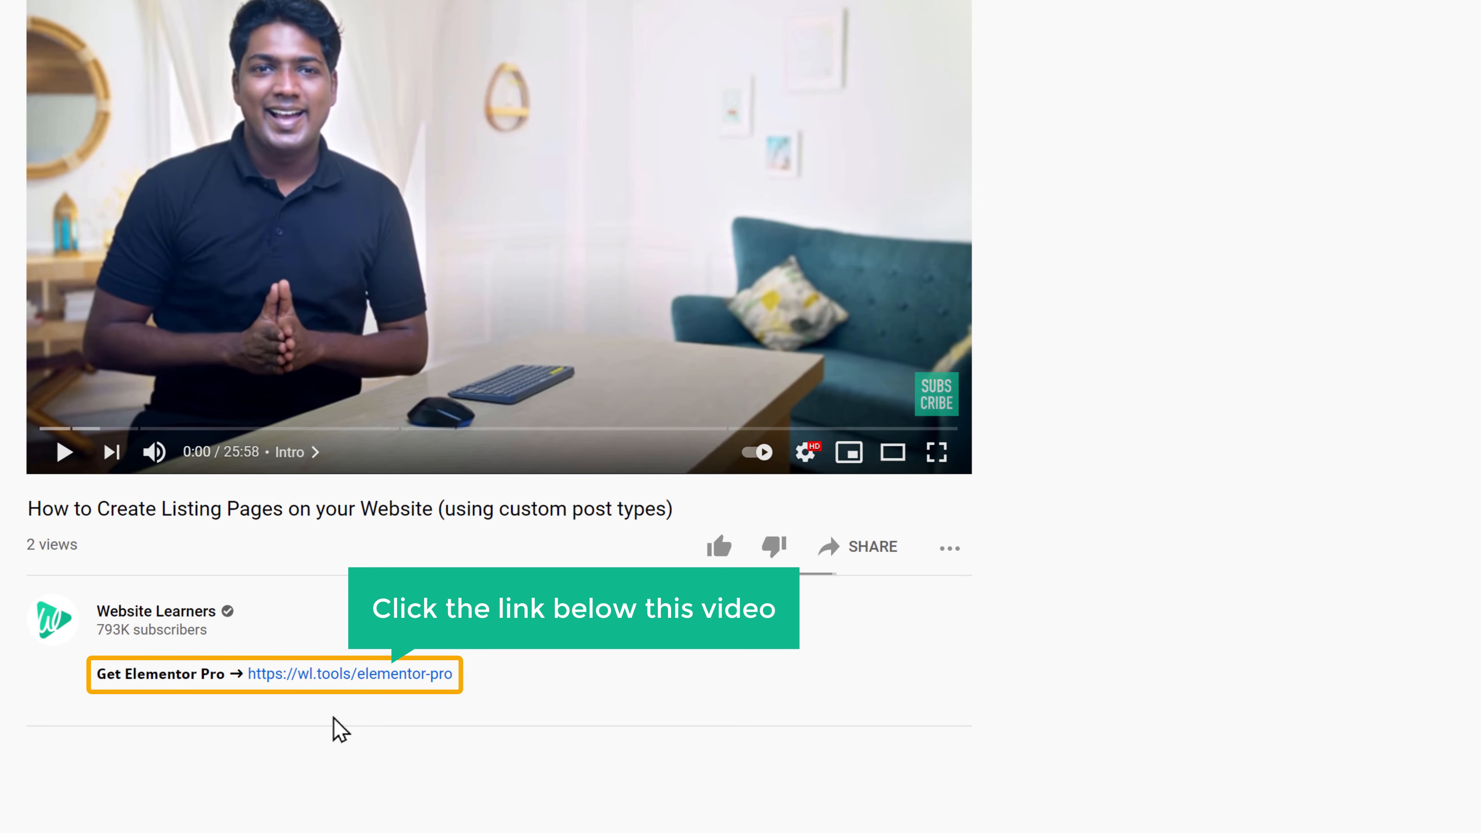
Step: Buy the Elementor Pro Essential plan for one website, filling in the account and billing details, card number, expiry date and card code
{"action": "left_click", "coordinate": [332, 682]}
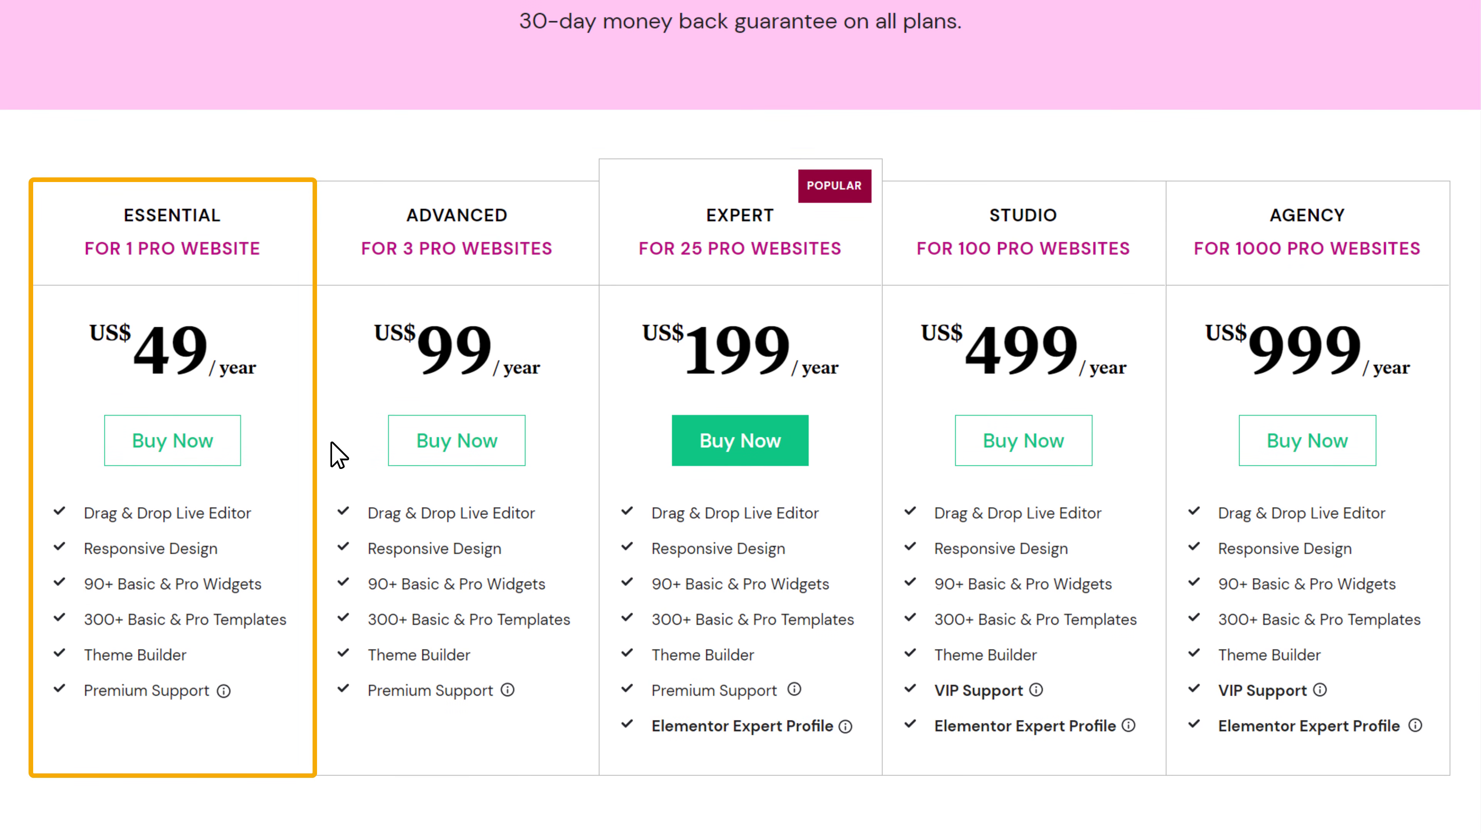
{"action": "left_click", "coordinate": [169, 454]}
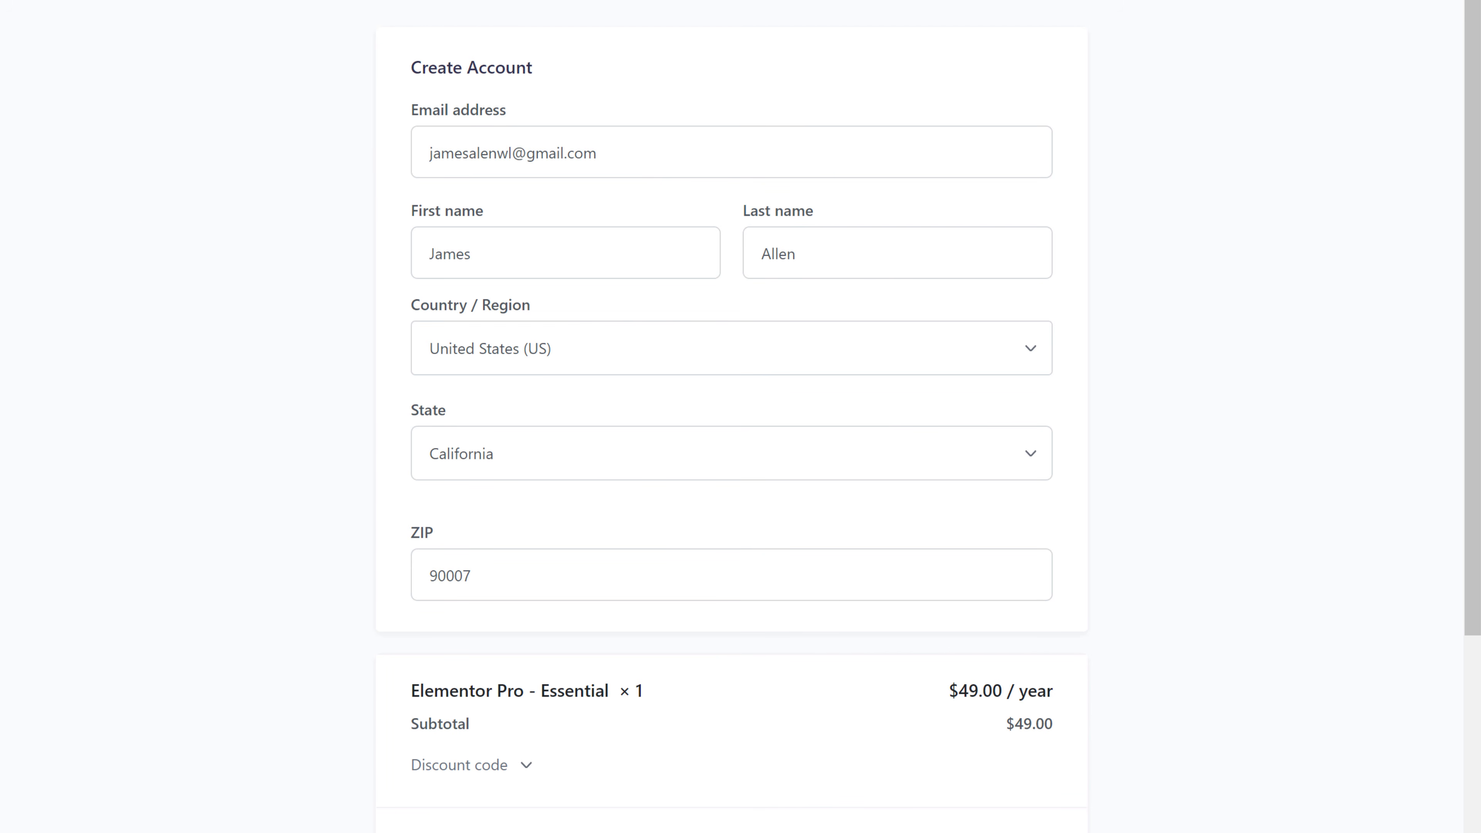
{"action": "scroll", "coordinate": [731, 417], "scroll_direction": "down", "scroll_amount": 8}
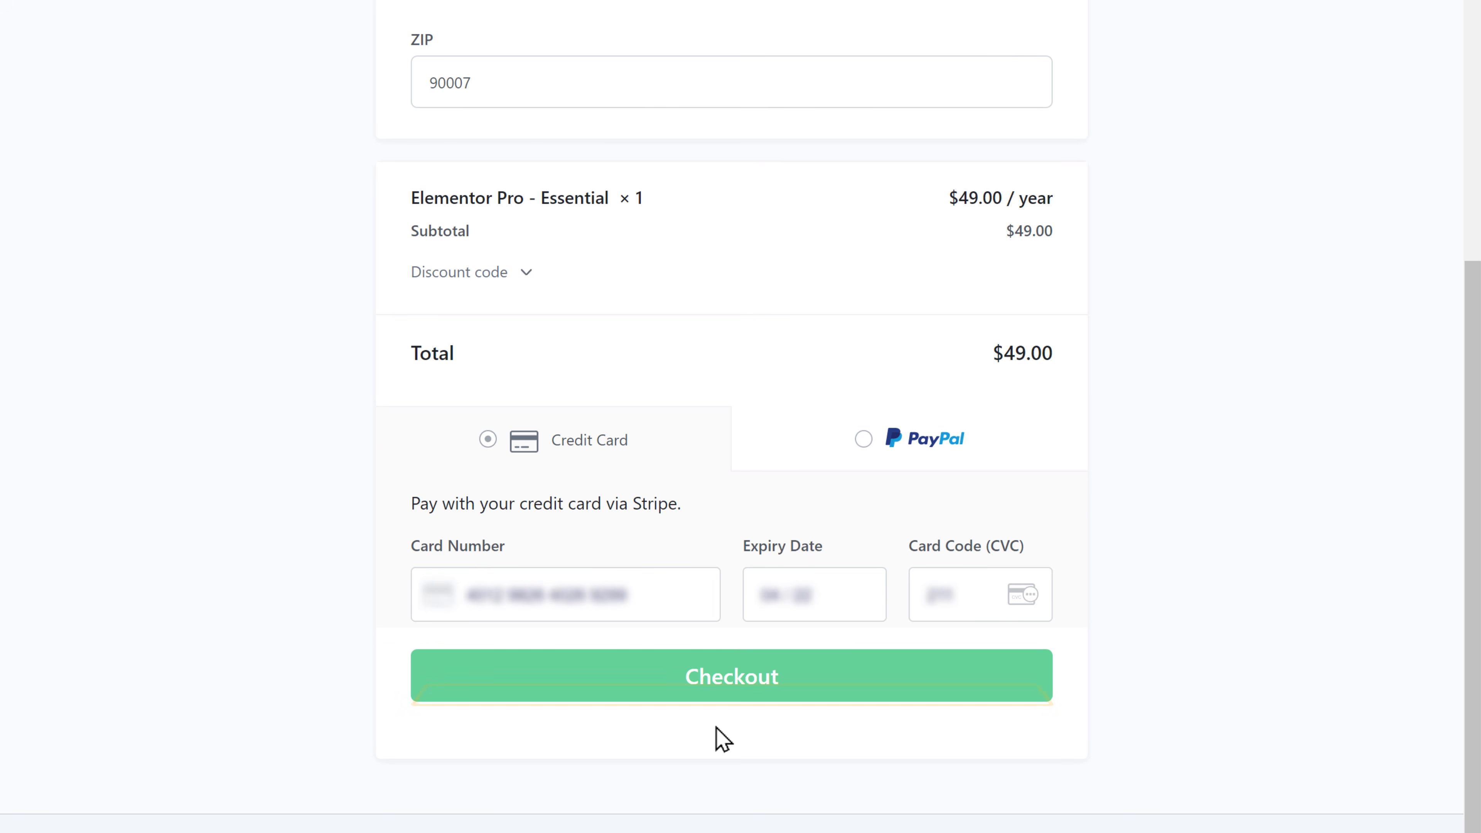
{"action": "left_click", "coordinate": [736, 693]}
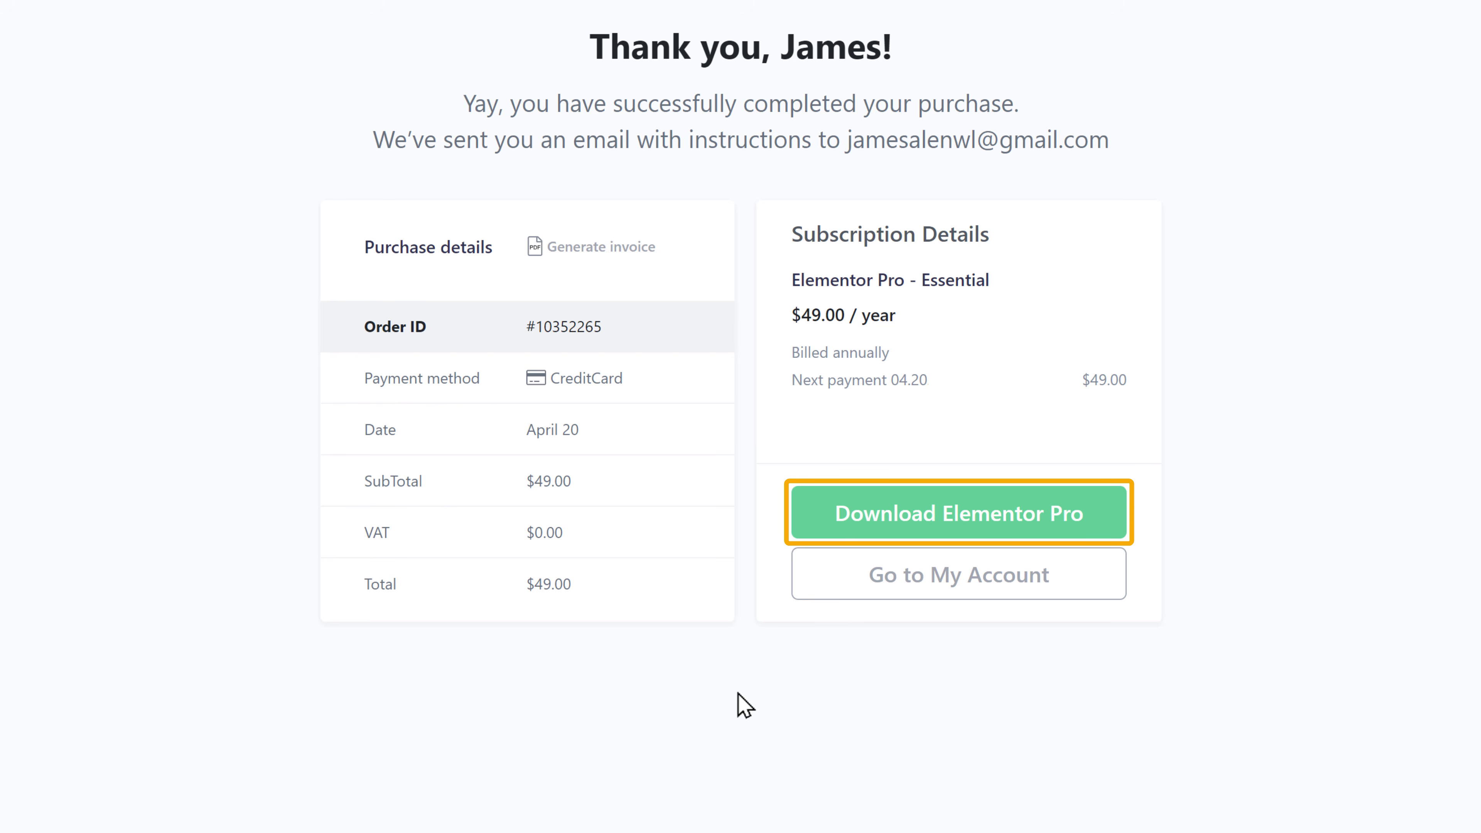
Step: Download the Elementor Pro plugin and switch back to the site's WordPress dashboard
{"action": "left_click", "coordinate": [888, 528]}
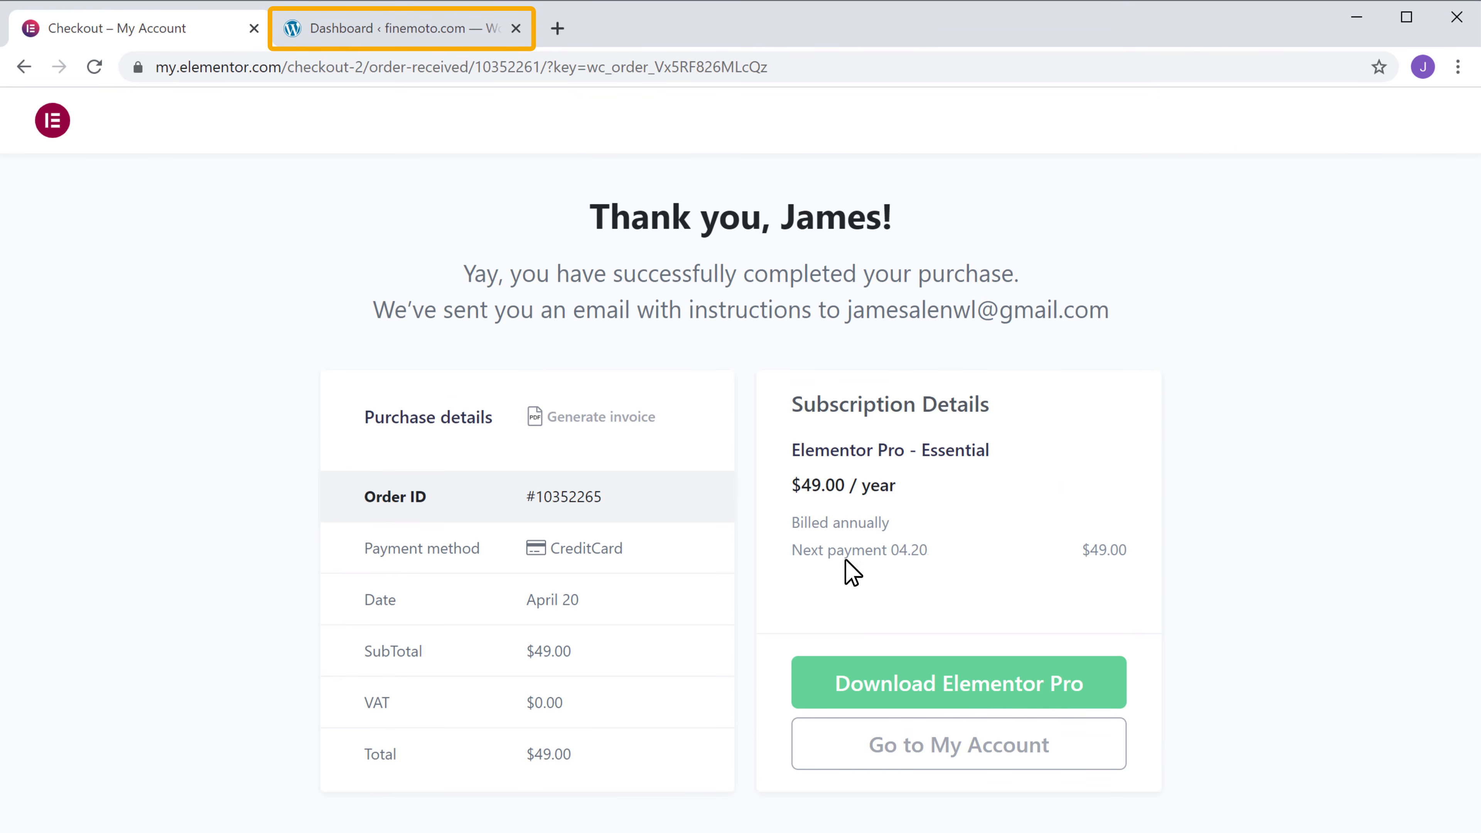
{"action": "left_click", "coordinate": [417, 29]}
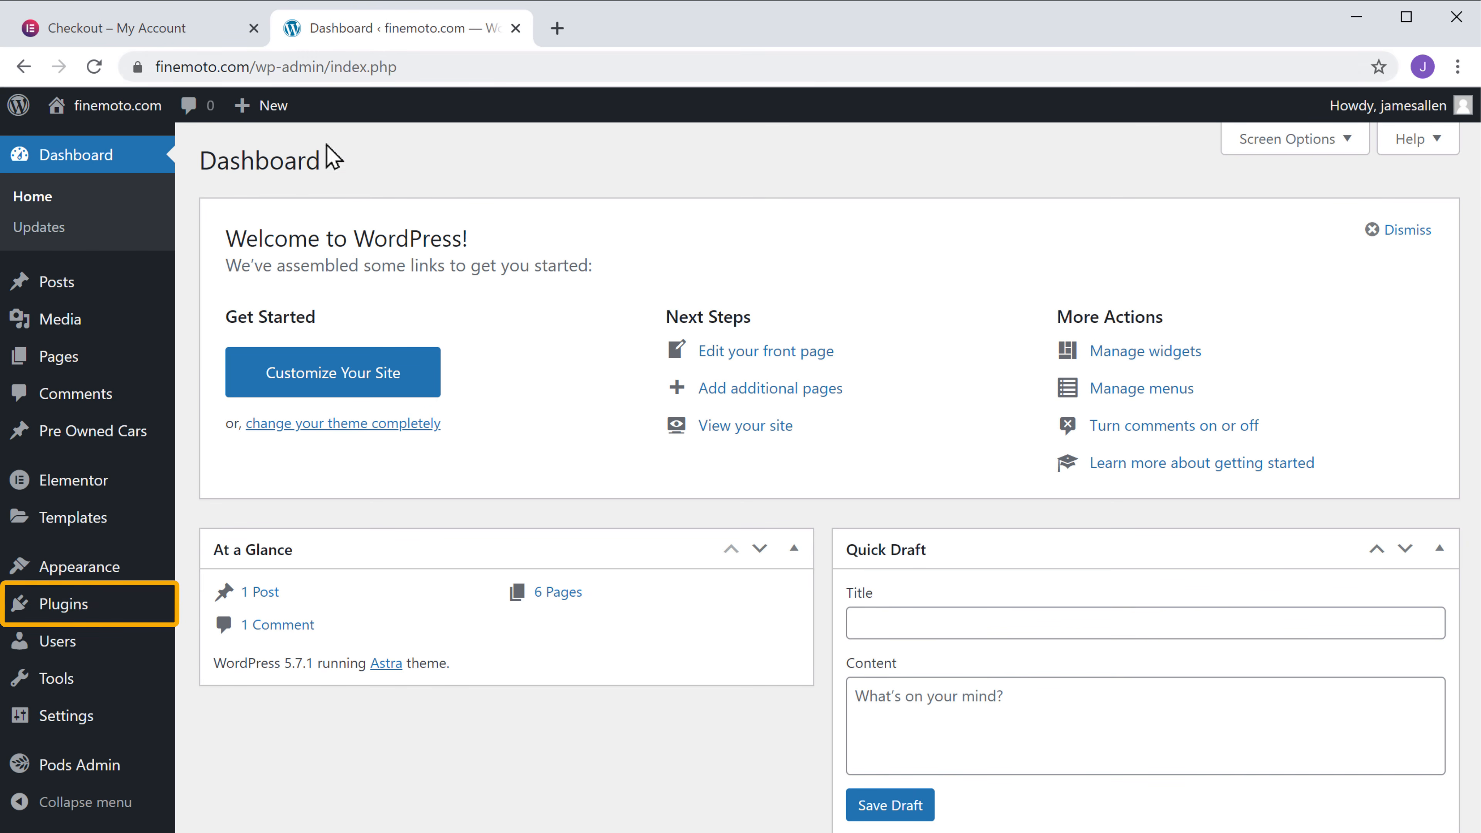
Step: Upload the downloaded elementor-pro-3.2.1 zip file as a new plugin and install it on the site
{"action": "mouse_move", "coordinate": [63, 623]}
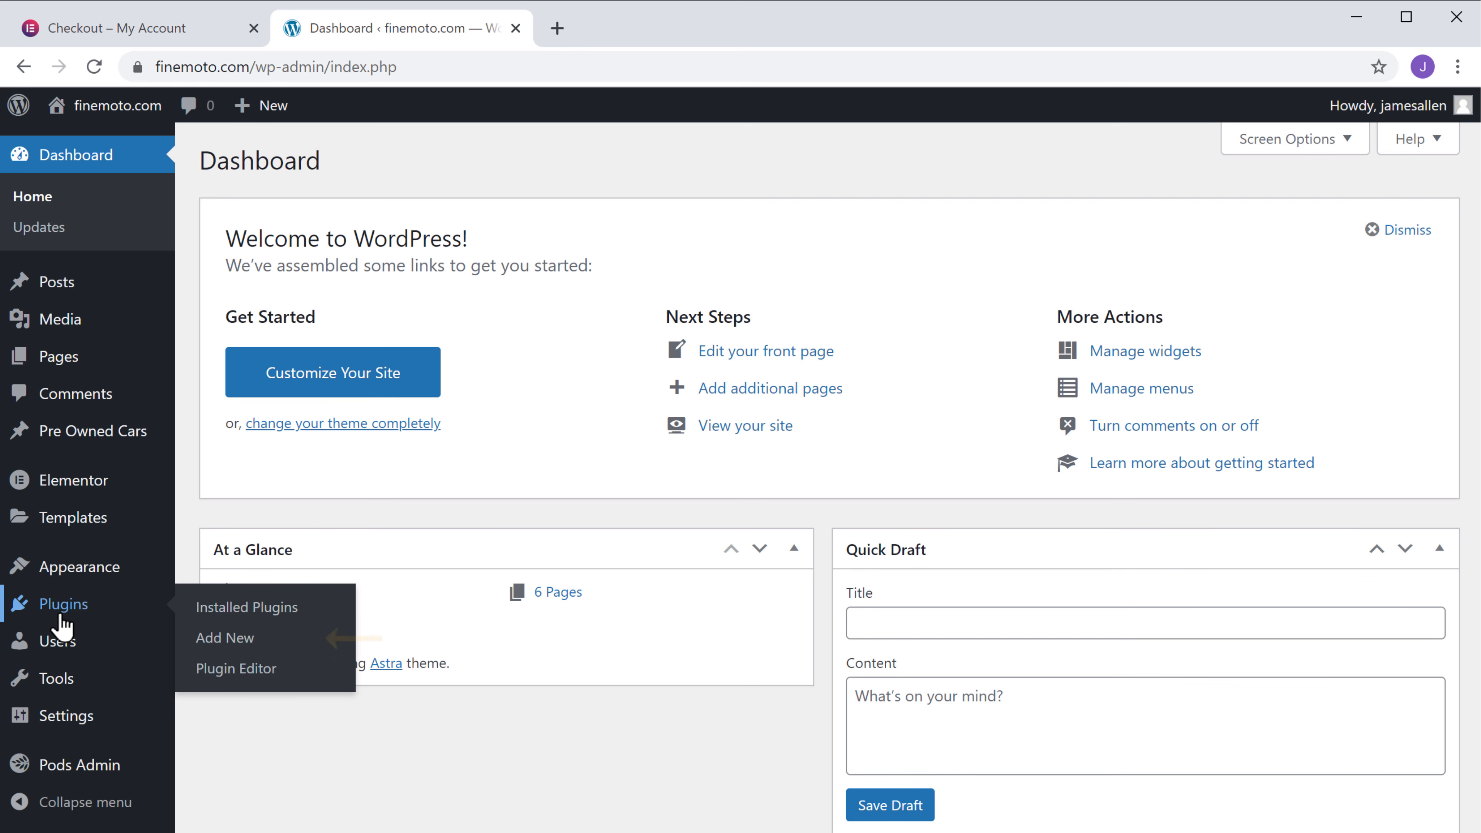
{"action": "left_click", "coordinate": [224, 637]}
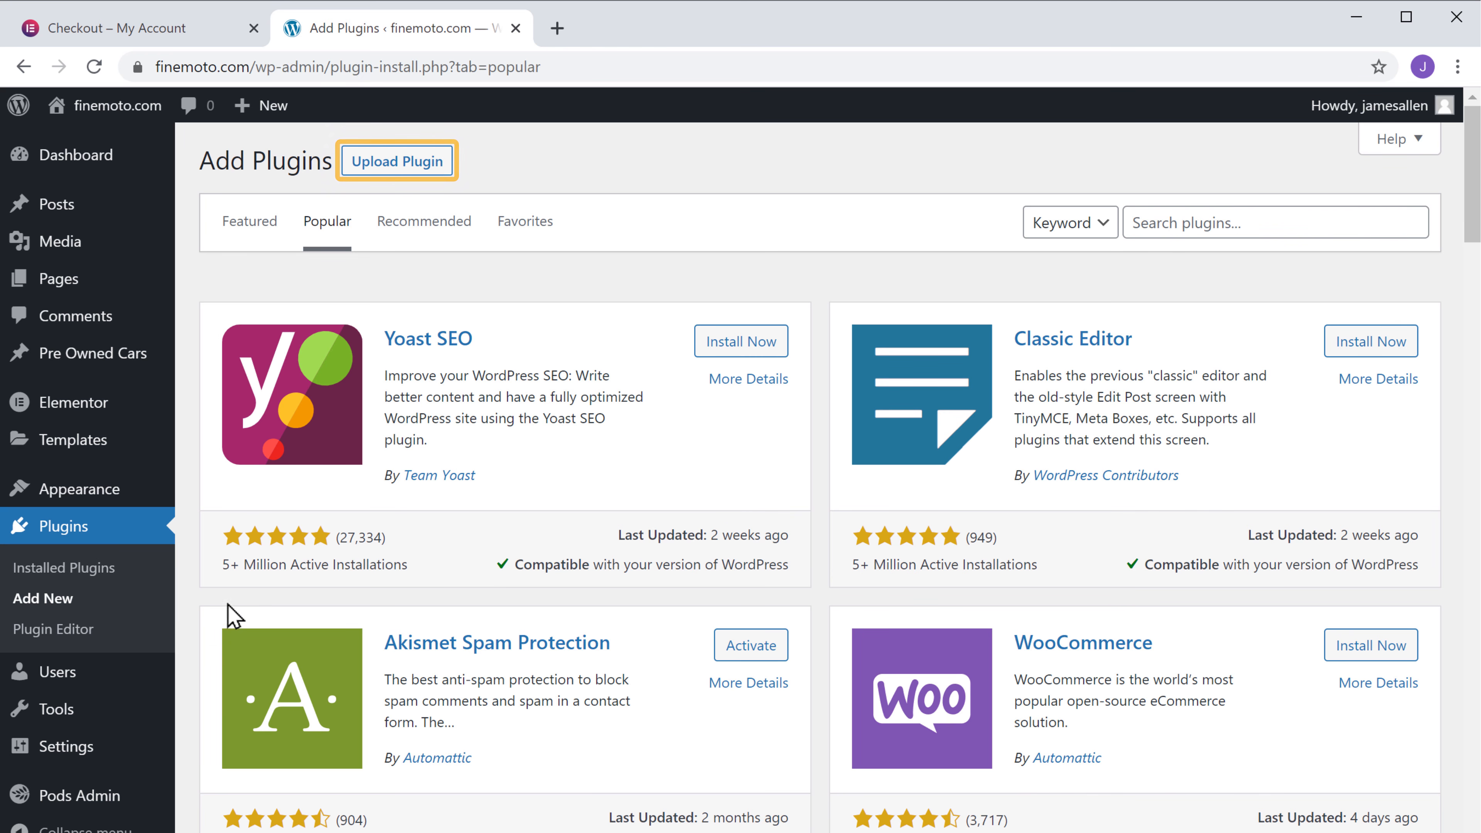
{"action": "left_click", "coordinate": [377, 181]}
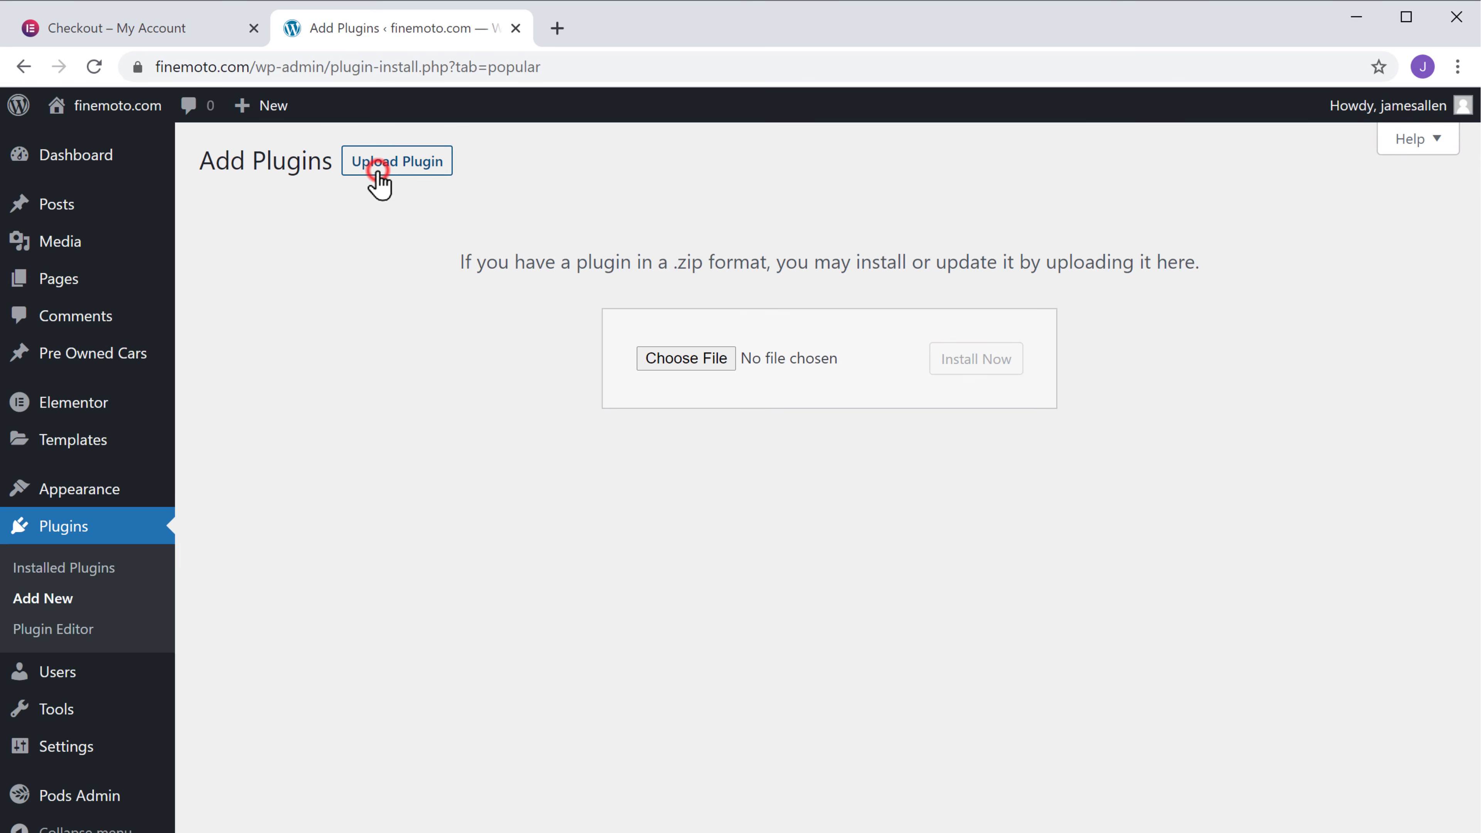
{"action": "key", "text": "alt+Tab"}
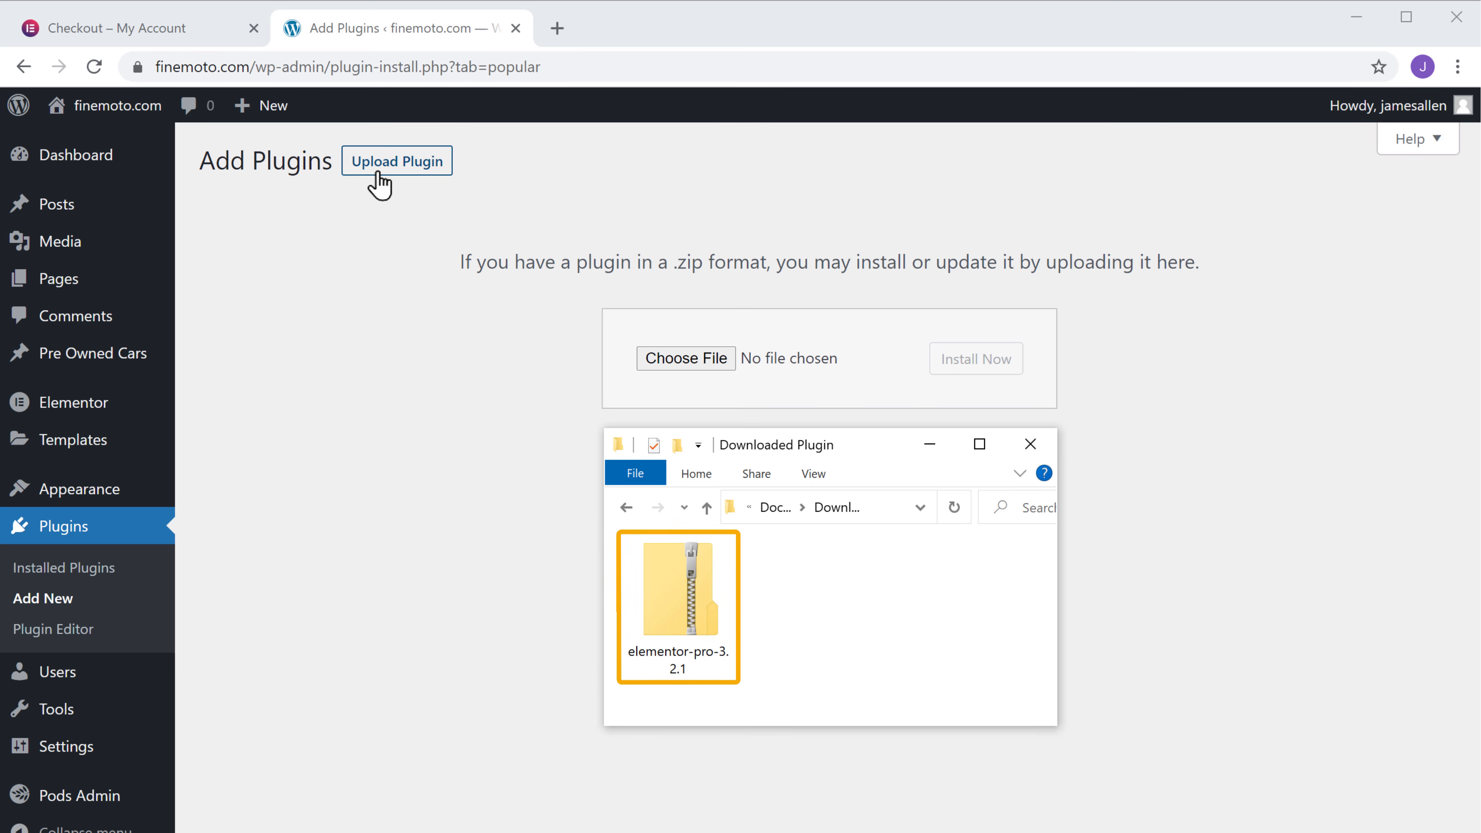
{"action": "left_click", "coordinate": [679, 590]}
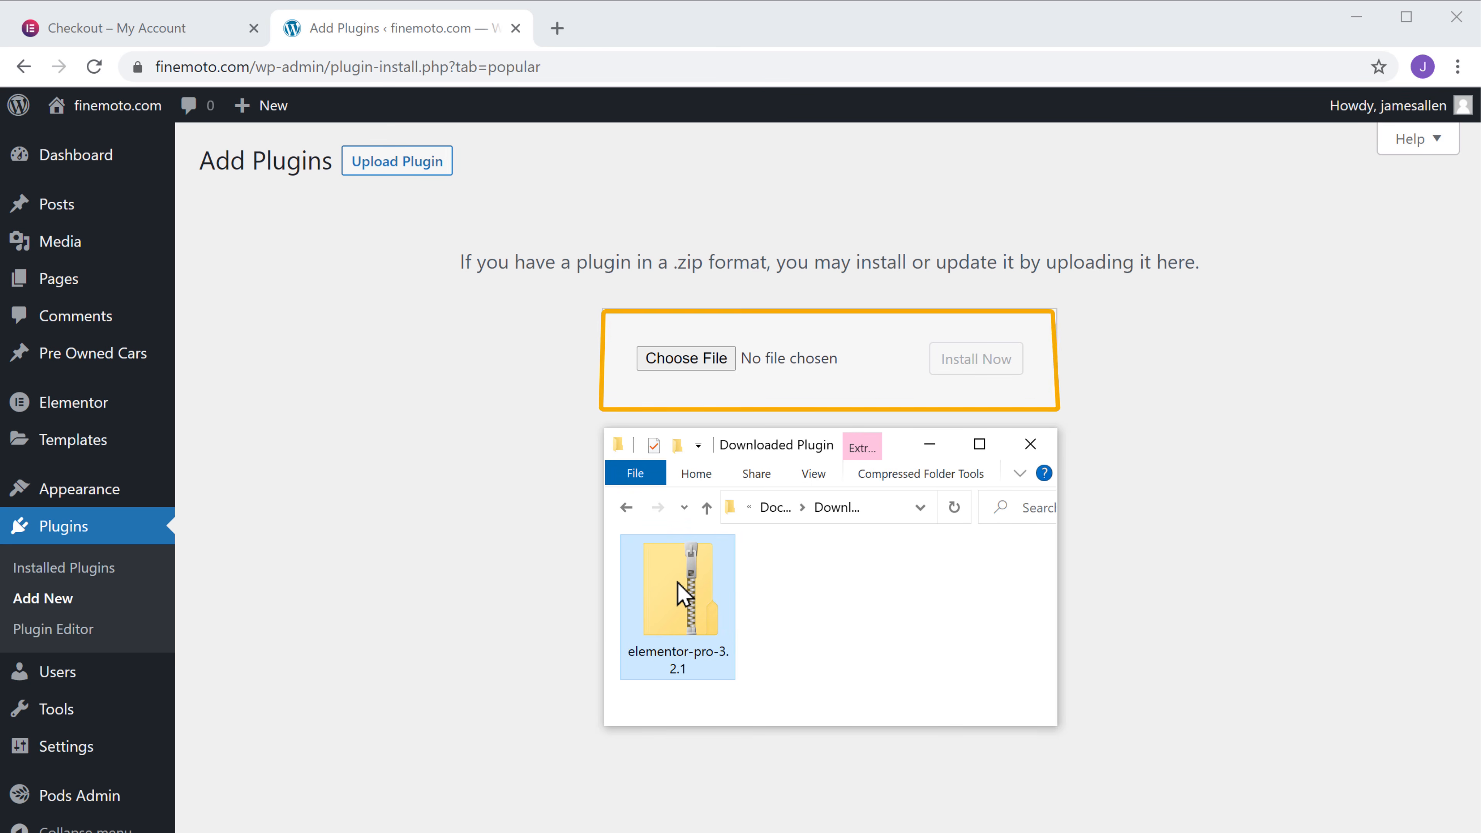
{"action": "left_click_drag", "start_coordinate": [679, 591], "coordinate": [685, 368]}
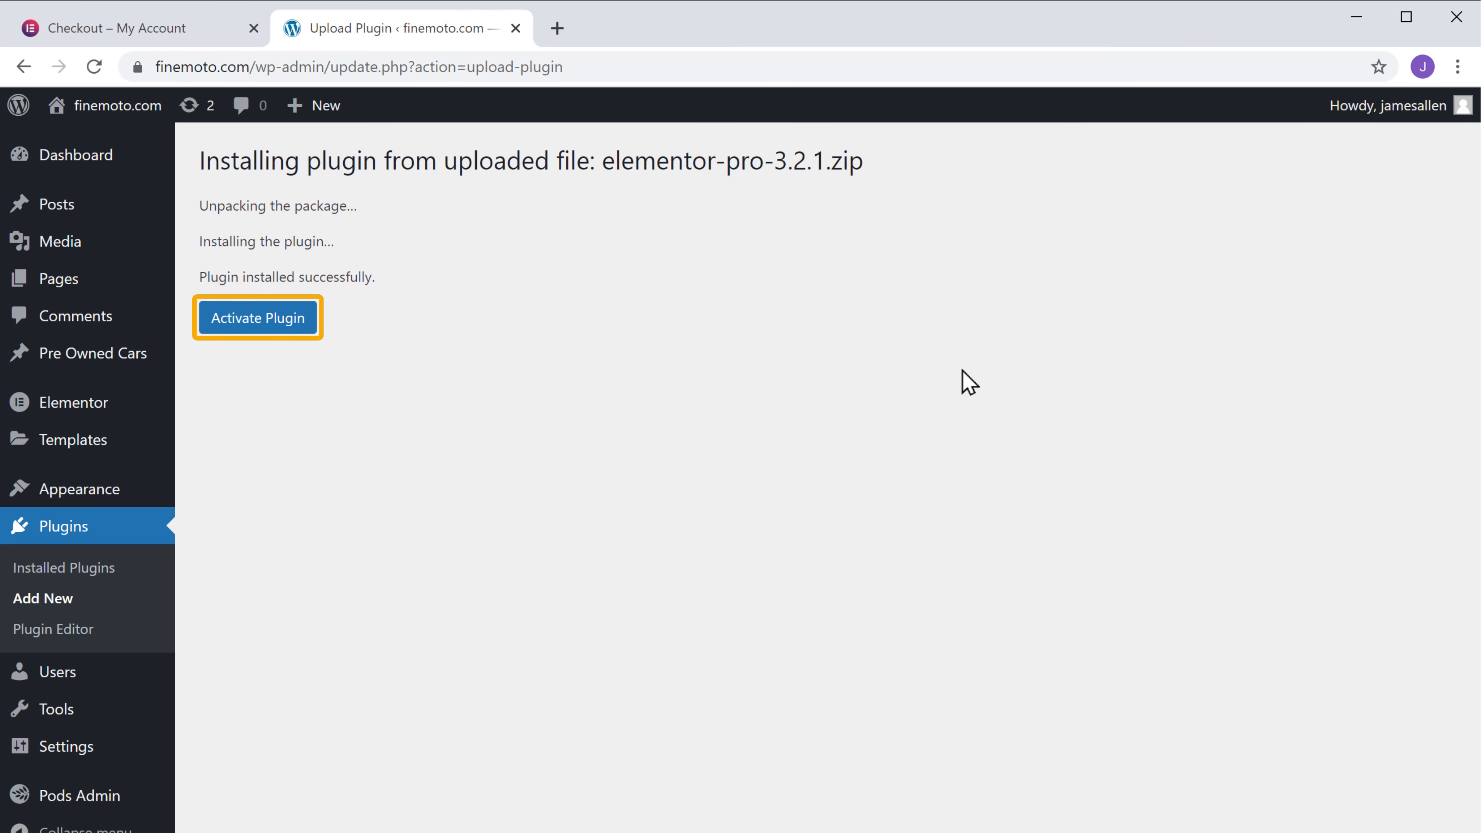
Step: Activate the Elementor Pro plugin, then connect the site to the Elementor account and activate its Essential license
{"action": "left_click", "coordinate": [229, 328]}
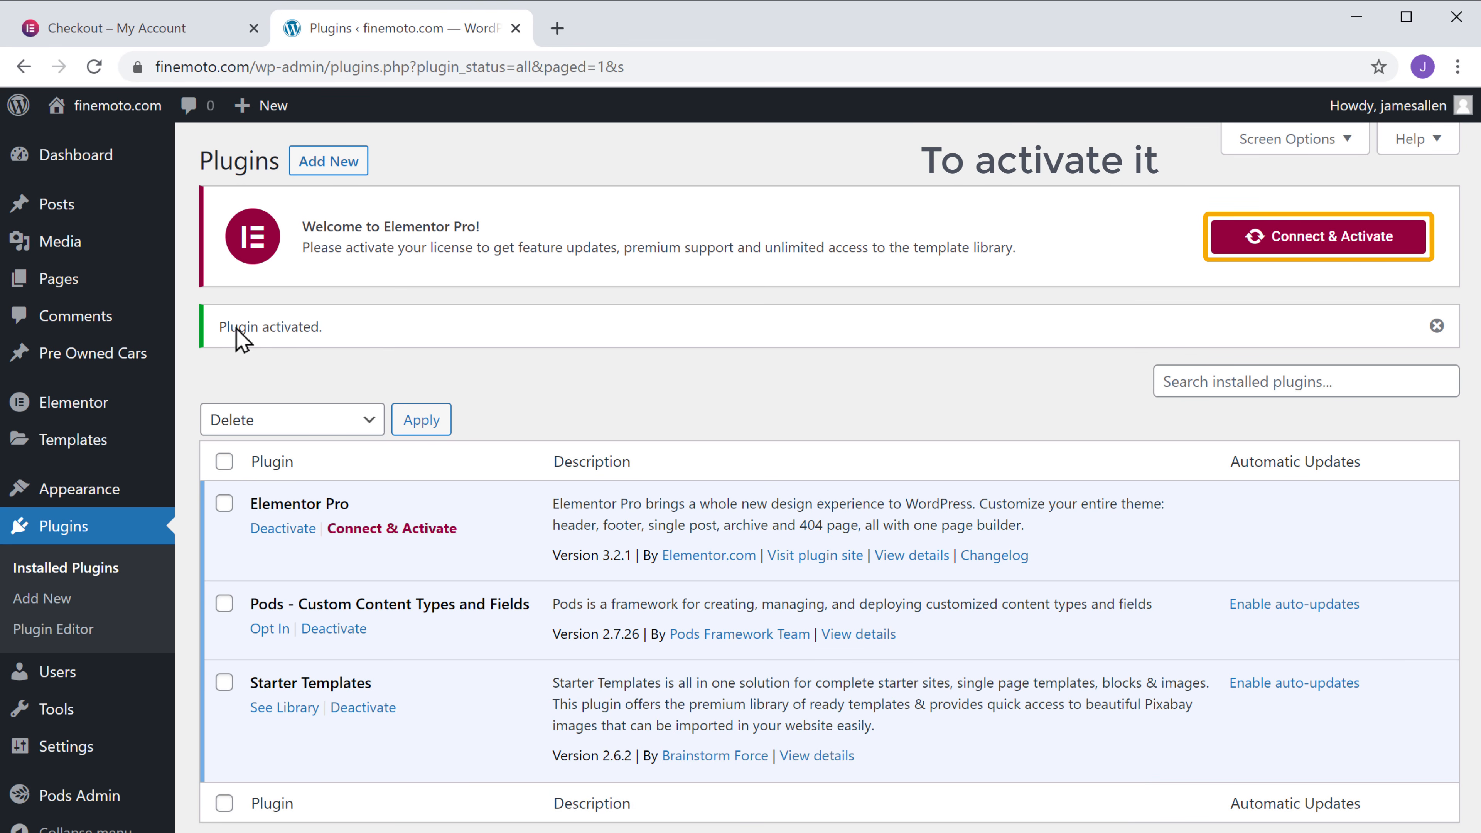
{"action": "left_click", "coordinate": [1304, 245]}
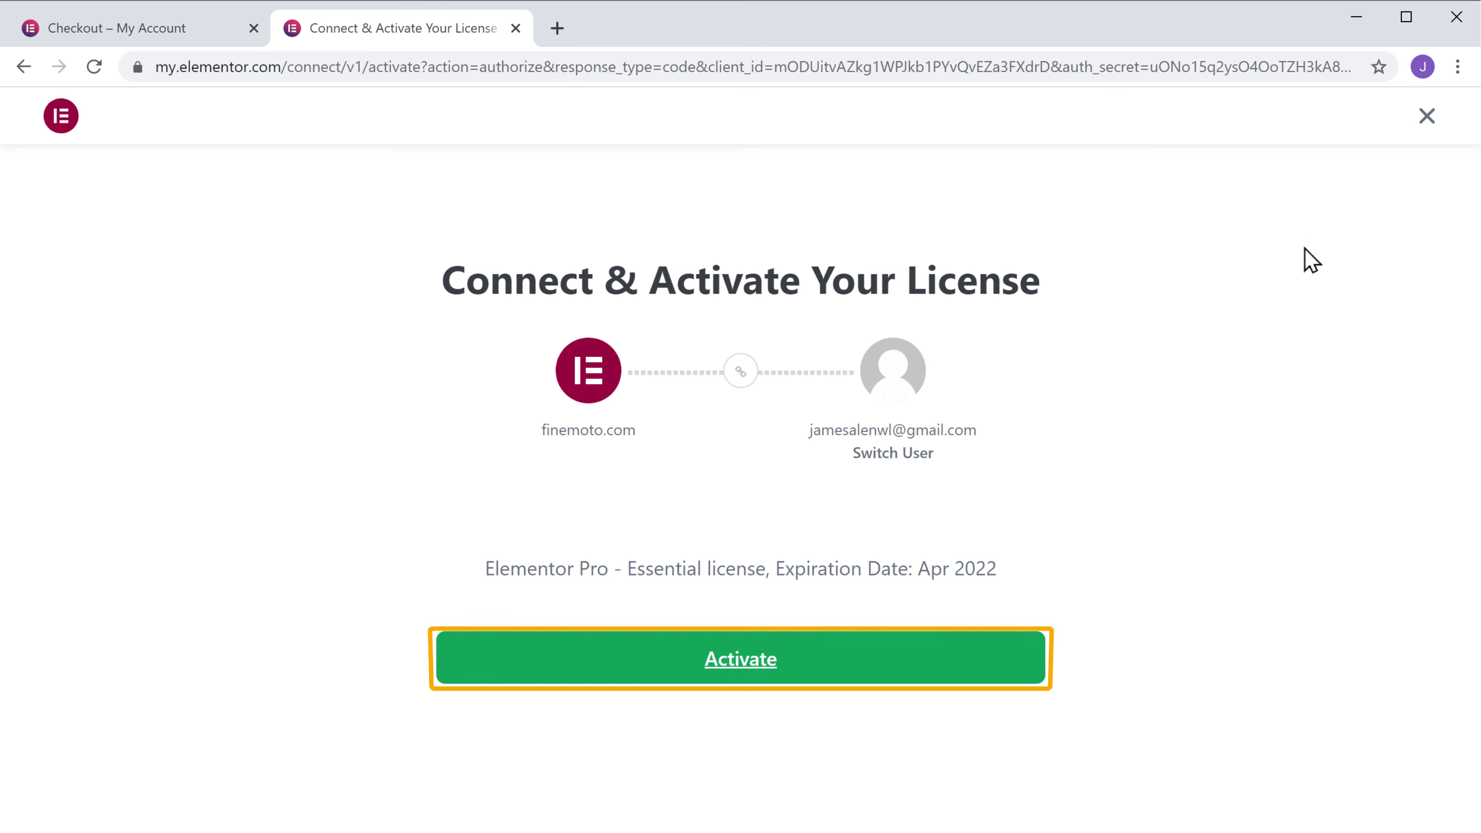
{"action": "left_click", "coordinate": [740, 677]}
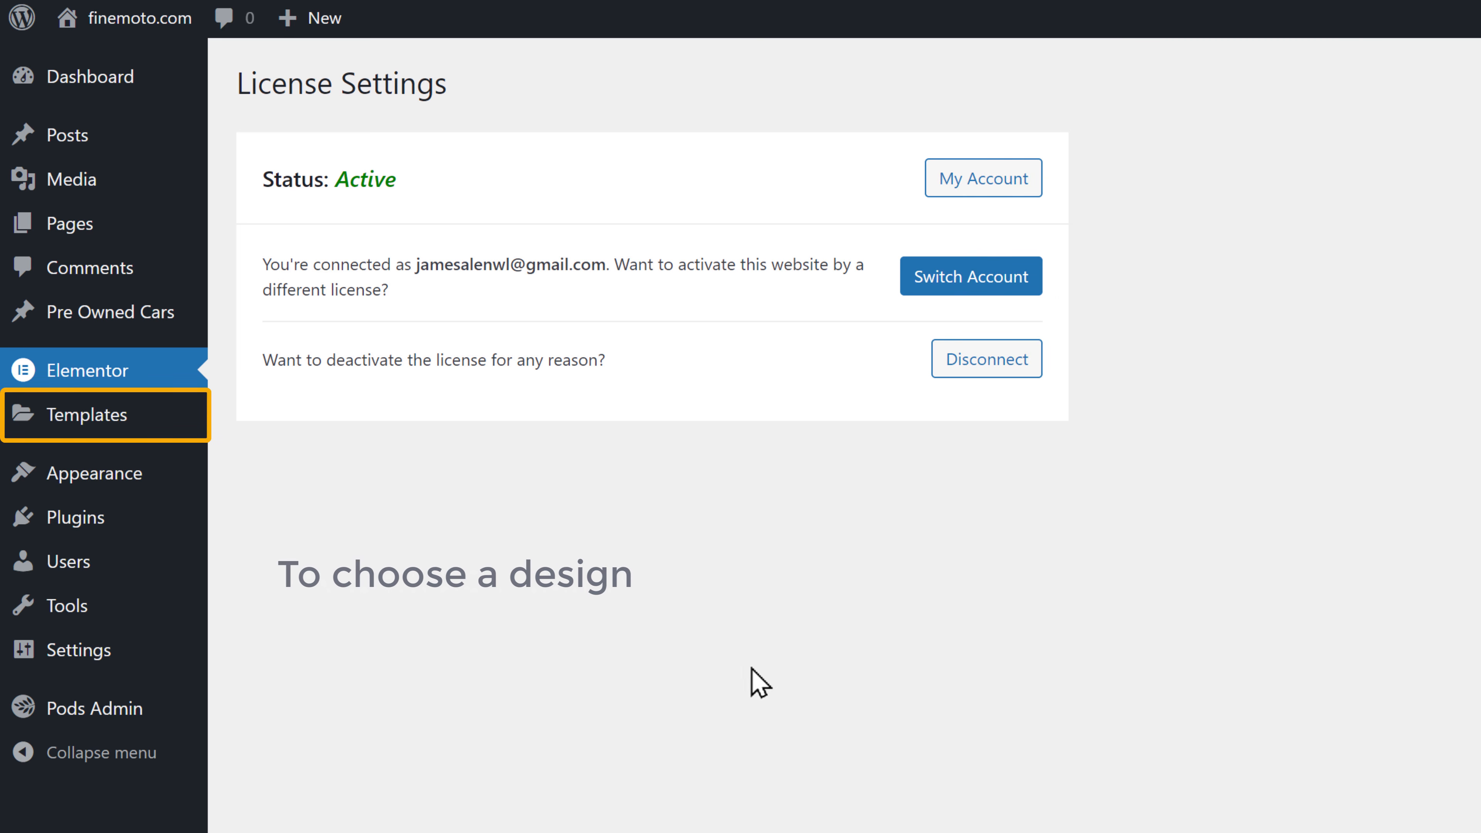
Step: Create a new Elementor template of type Single Post, leaving its name empty
{"action": "mouse_move", "coordinate": [86, 436]}
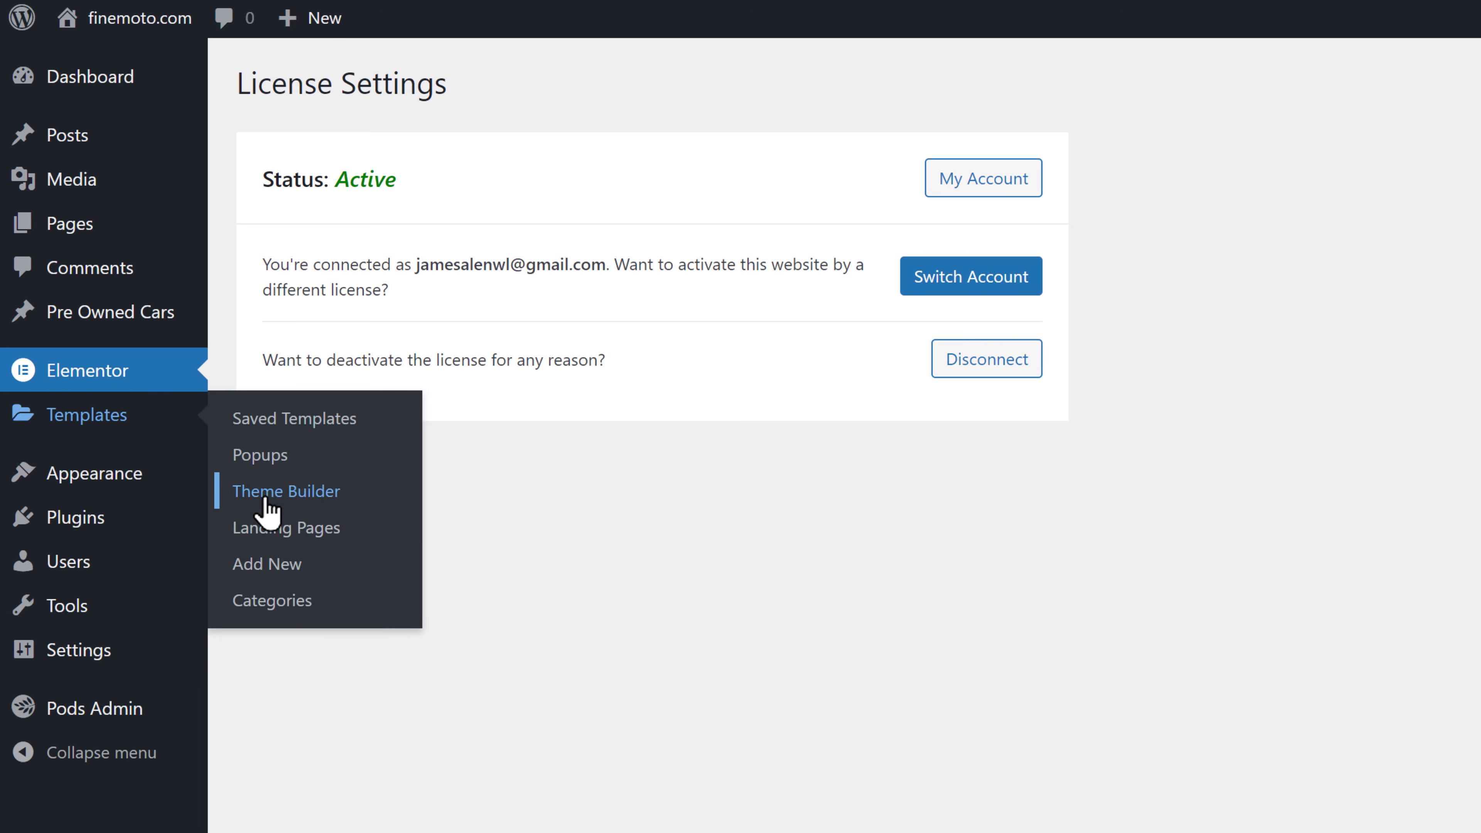
{"action": "left_click", "coordinate": [255, 577]}
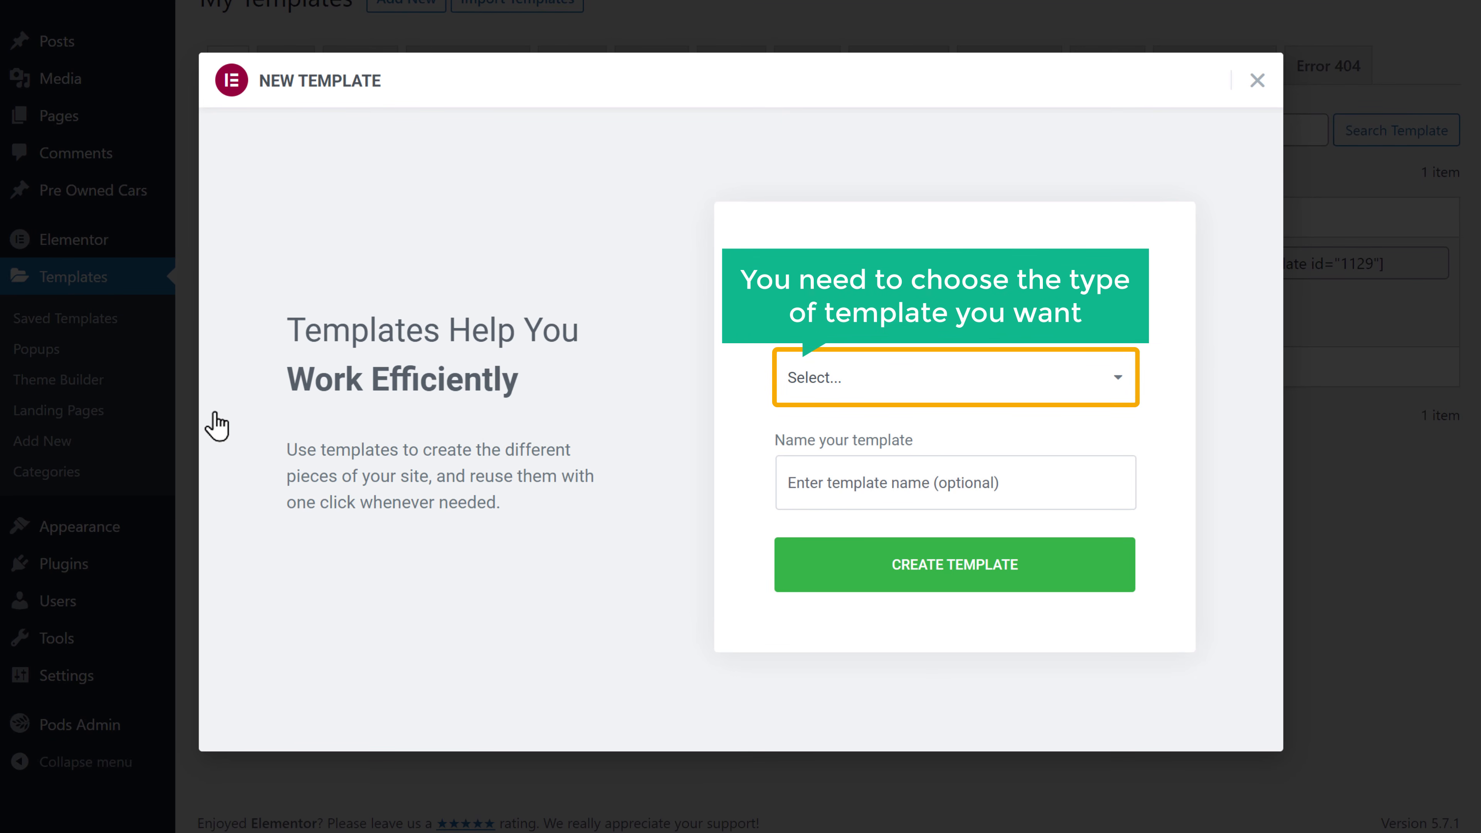
{"action": "left_click", "coordinate": [904, 387]}
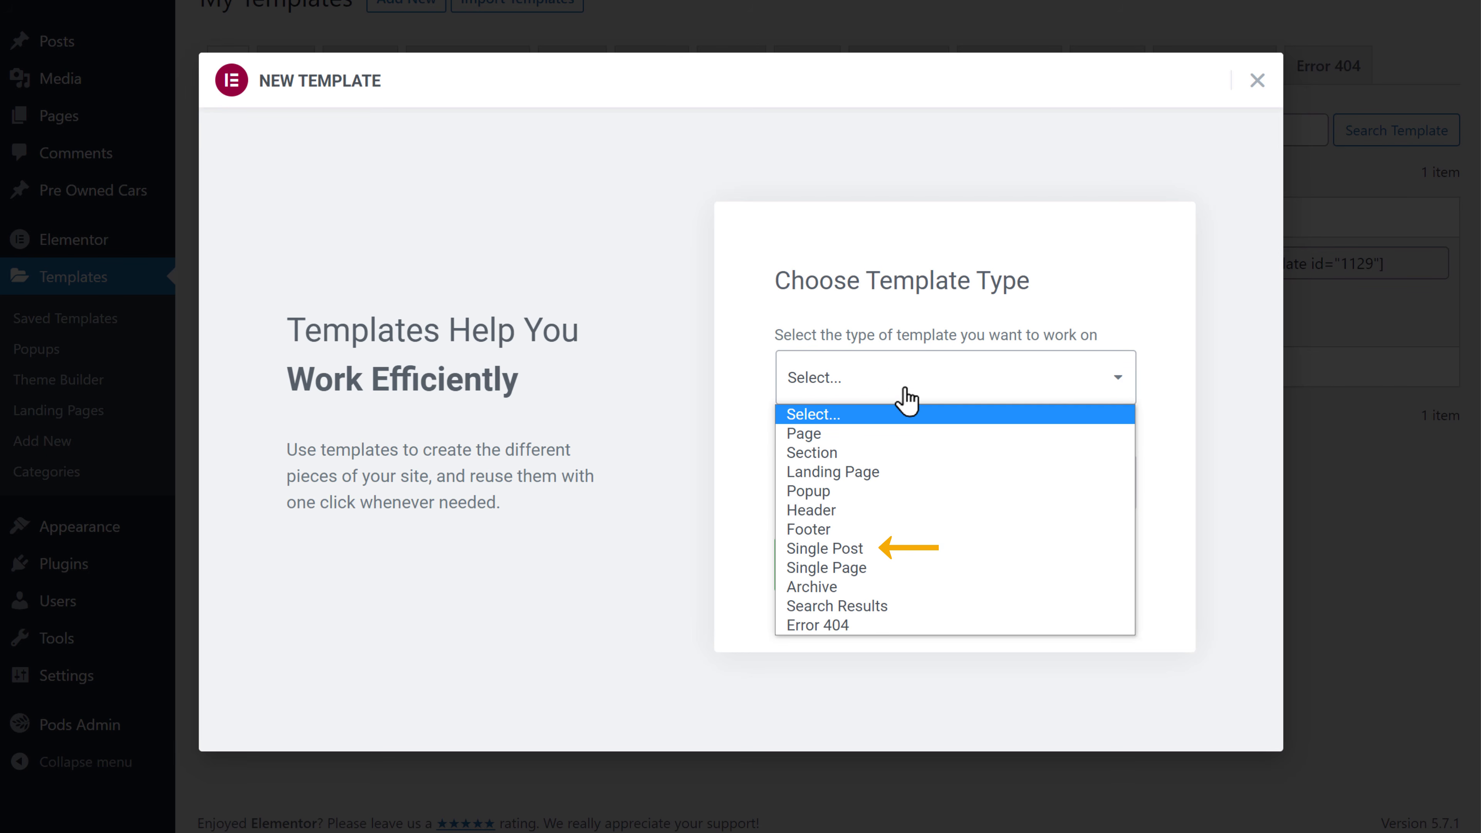
{"action": "left_click", "coordinate": [809, 553]}
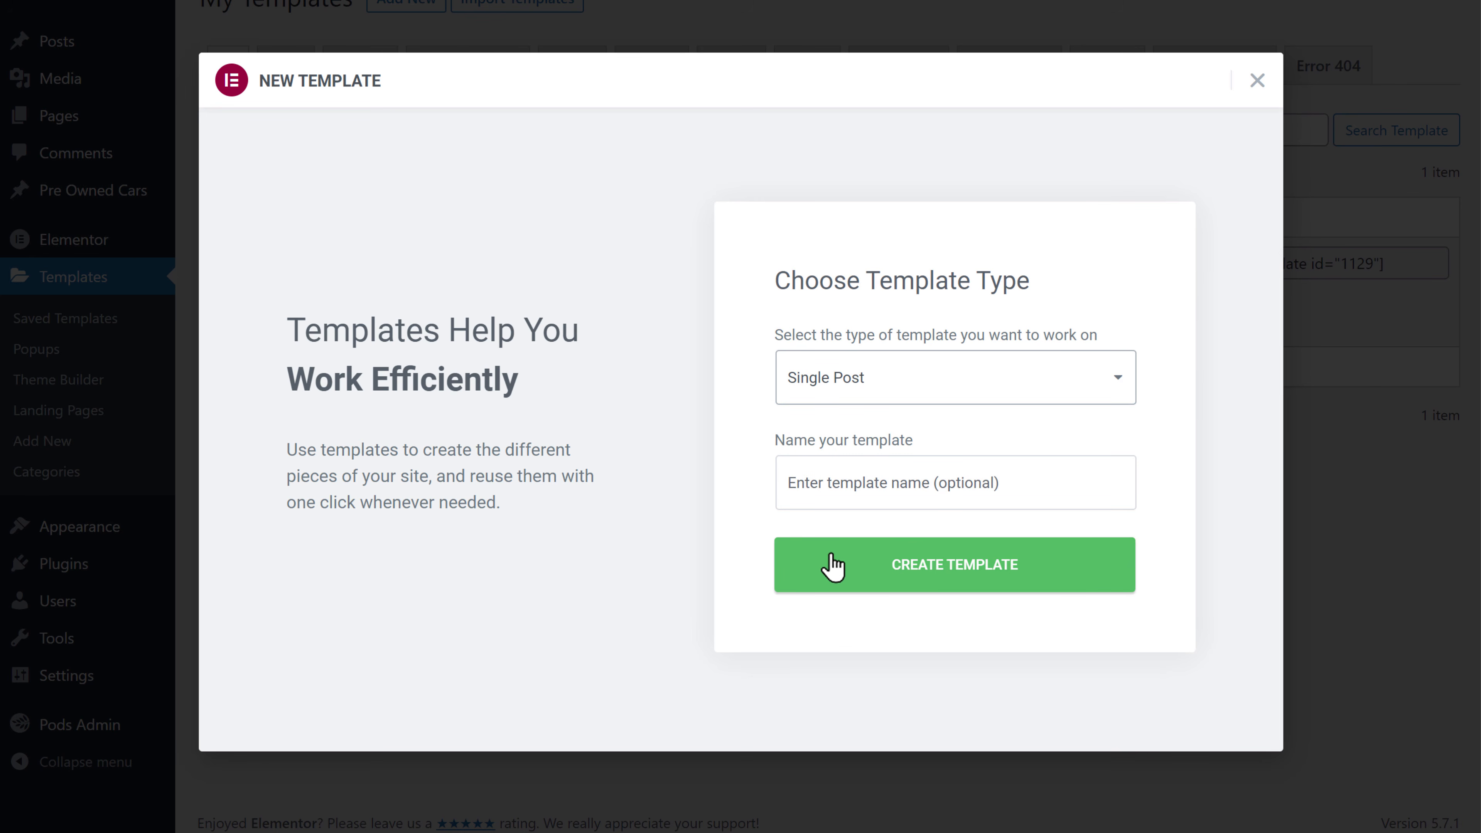
{"action": "left_click", "coordinate": [930, 584]}
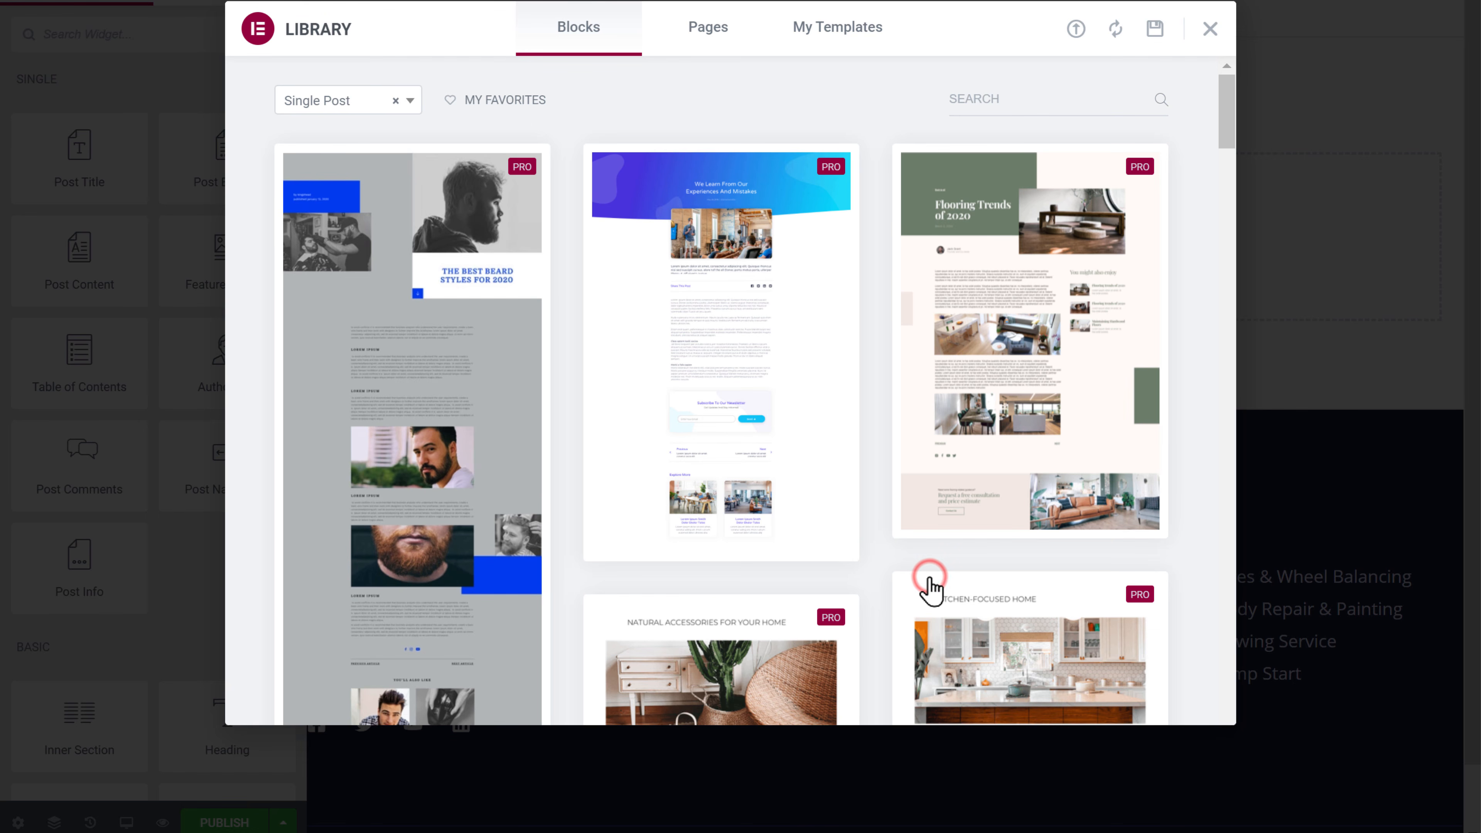
Step: Browse the Single Post blocks in the template library and insert the Anxiety Disorders design
{"action": "scroll", "coordinate": [1215, 554], "scroll_direction": "down", "scroll_amount": 15}
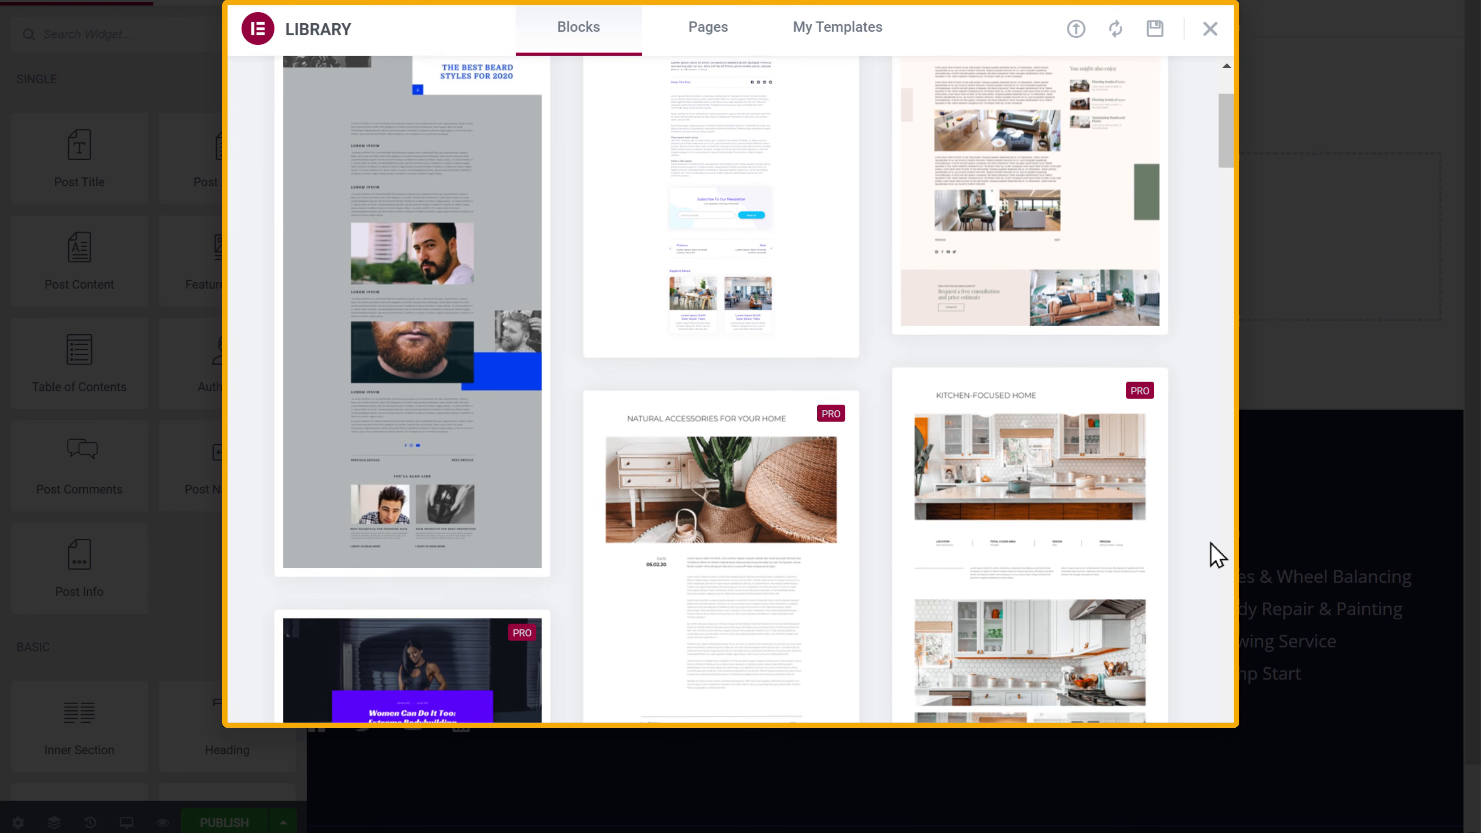
{"action": "scroll", "coordinate": [1216, 554], "scroll_direction": "down", "scroll_amount": 15}
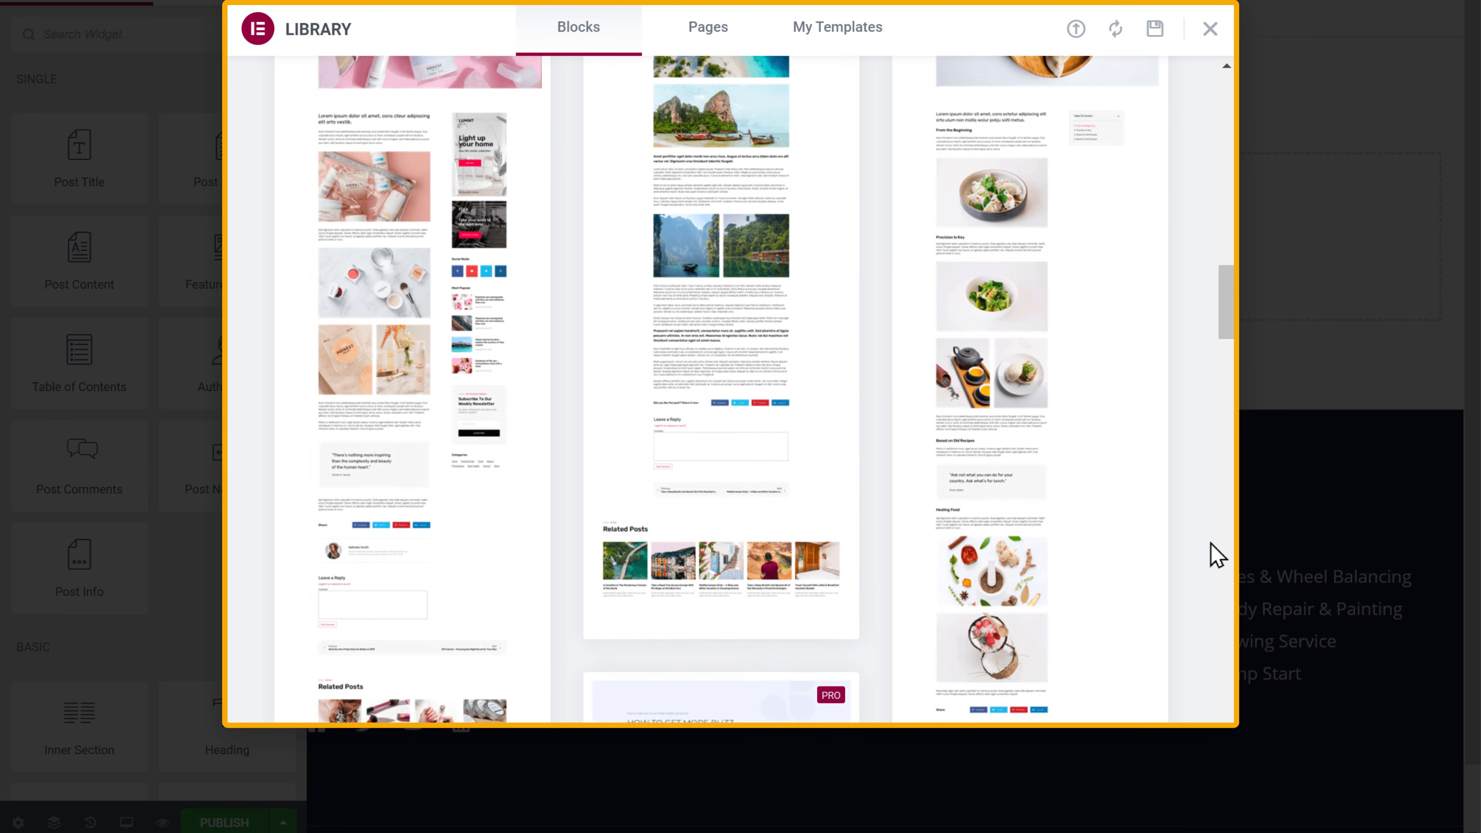
{"action": "scroll", "coordinate": [1215, 554], "scroll_direction": "down", "scroll_amount": 5}
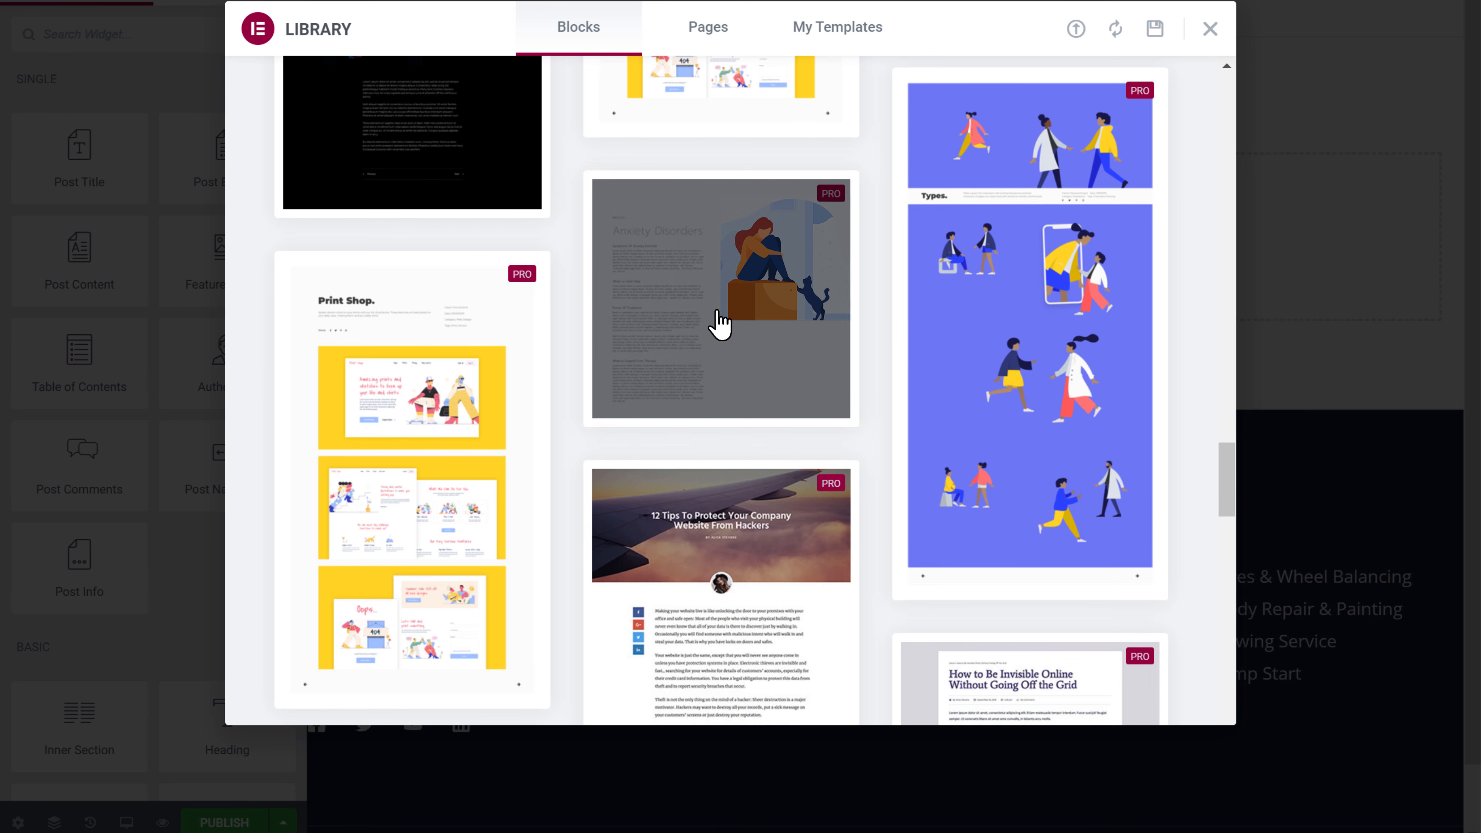
{"action": "left_click", "coordinate": [718, 312]}
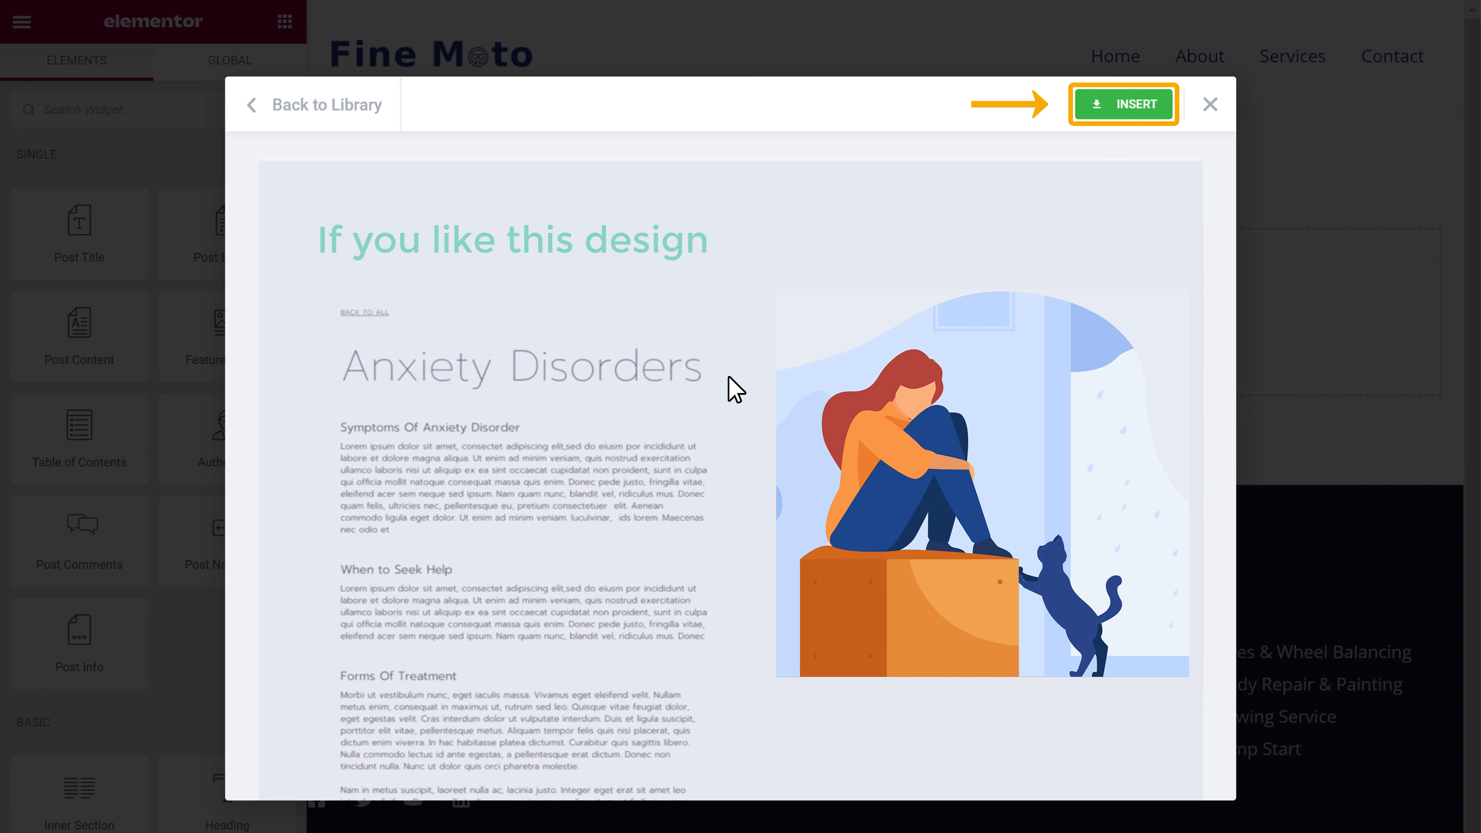
{"action": "left_click", "coordinate": [1134, 124]}
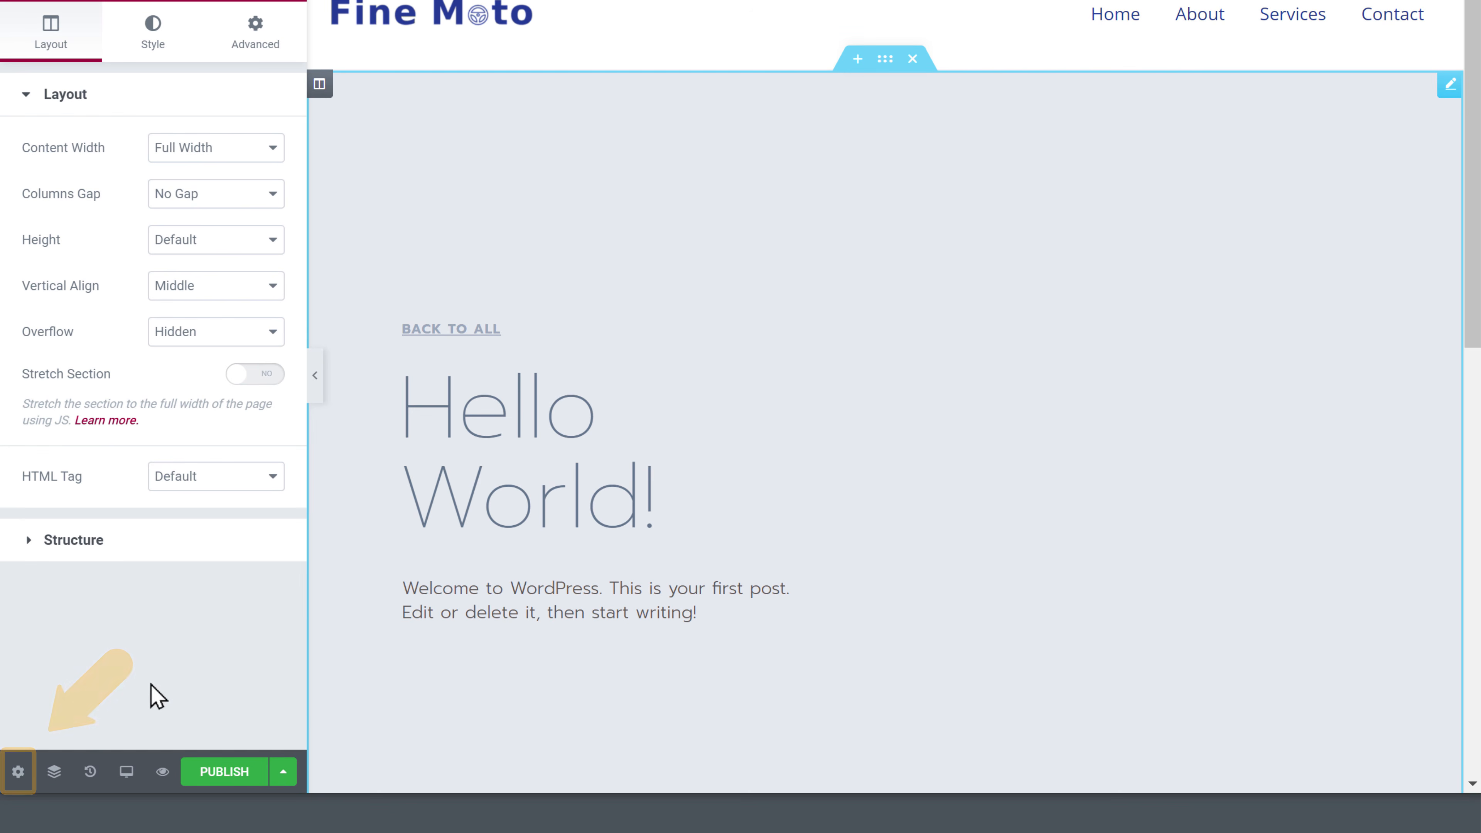
Step: Set the template to preview its dynamic content as Pre Owned Cars with the Baleno entry, and apply the preview
{"action": "left_click", "coordinate": [18, 772]}
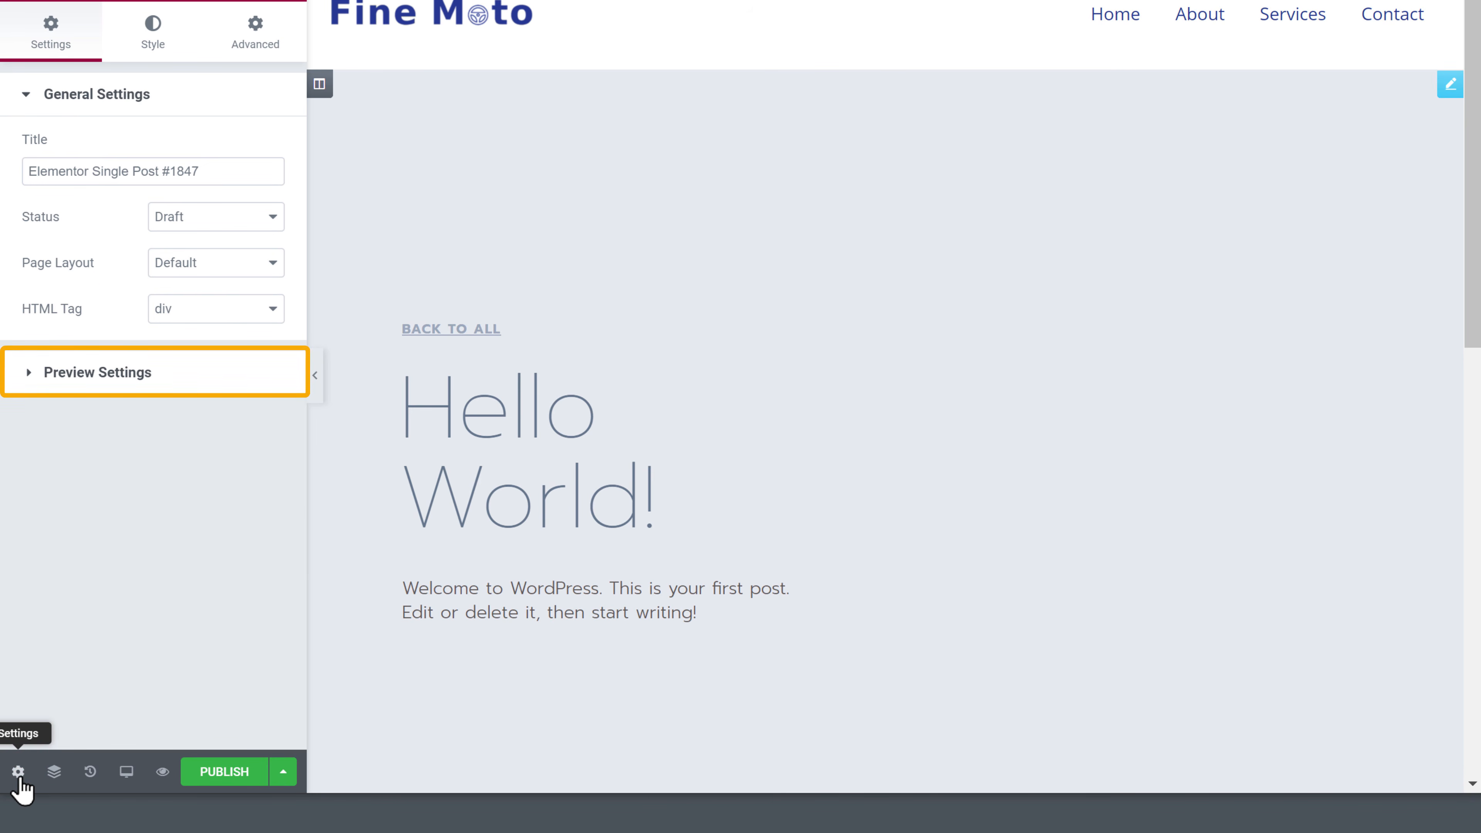
{"action": "left_click", "coordinate": [69, 379]}
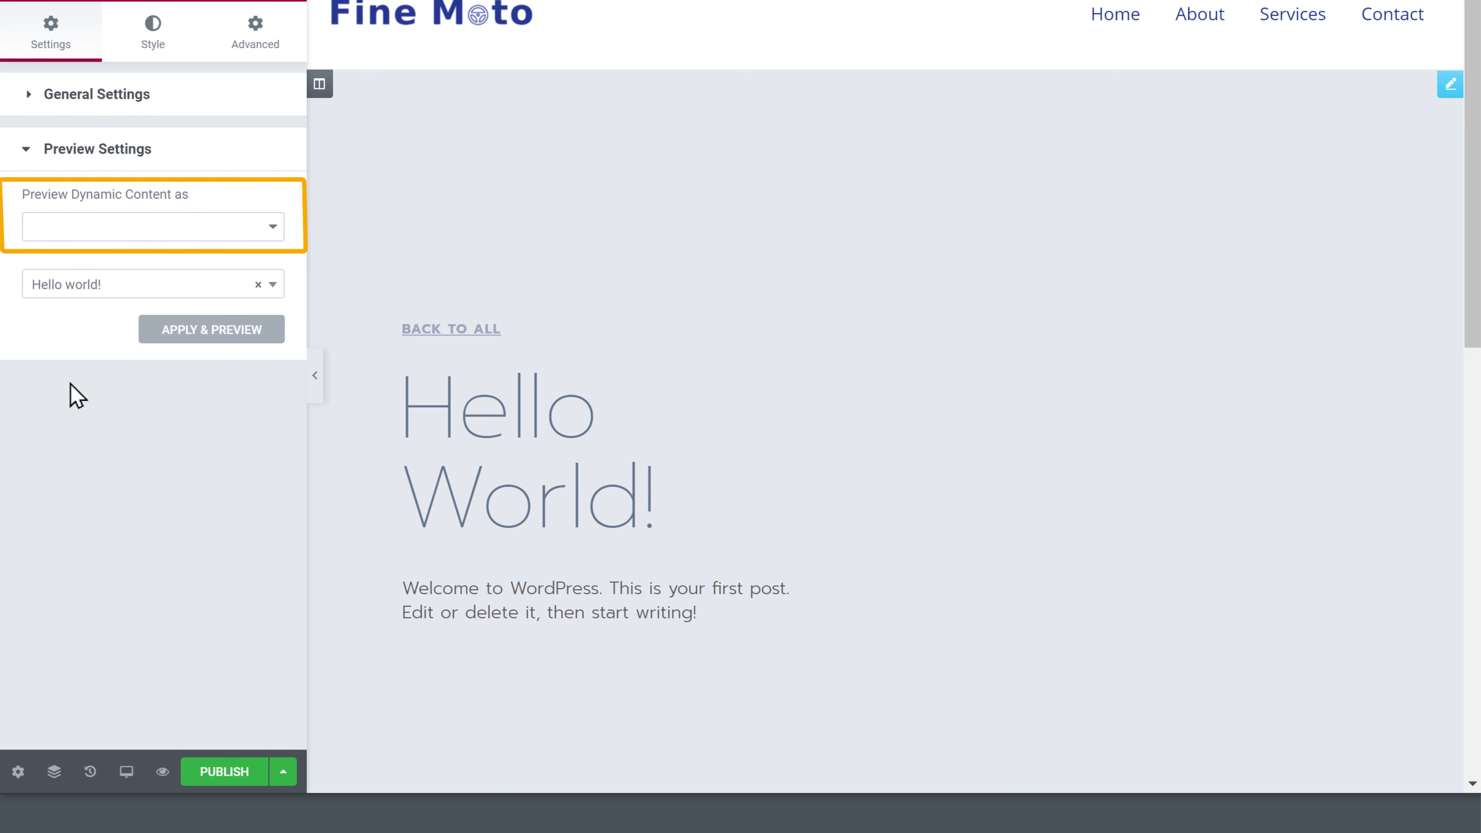
{"action": "left_click", "coordinate": [145, 280]}
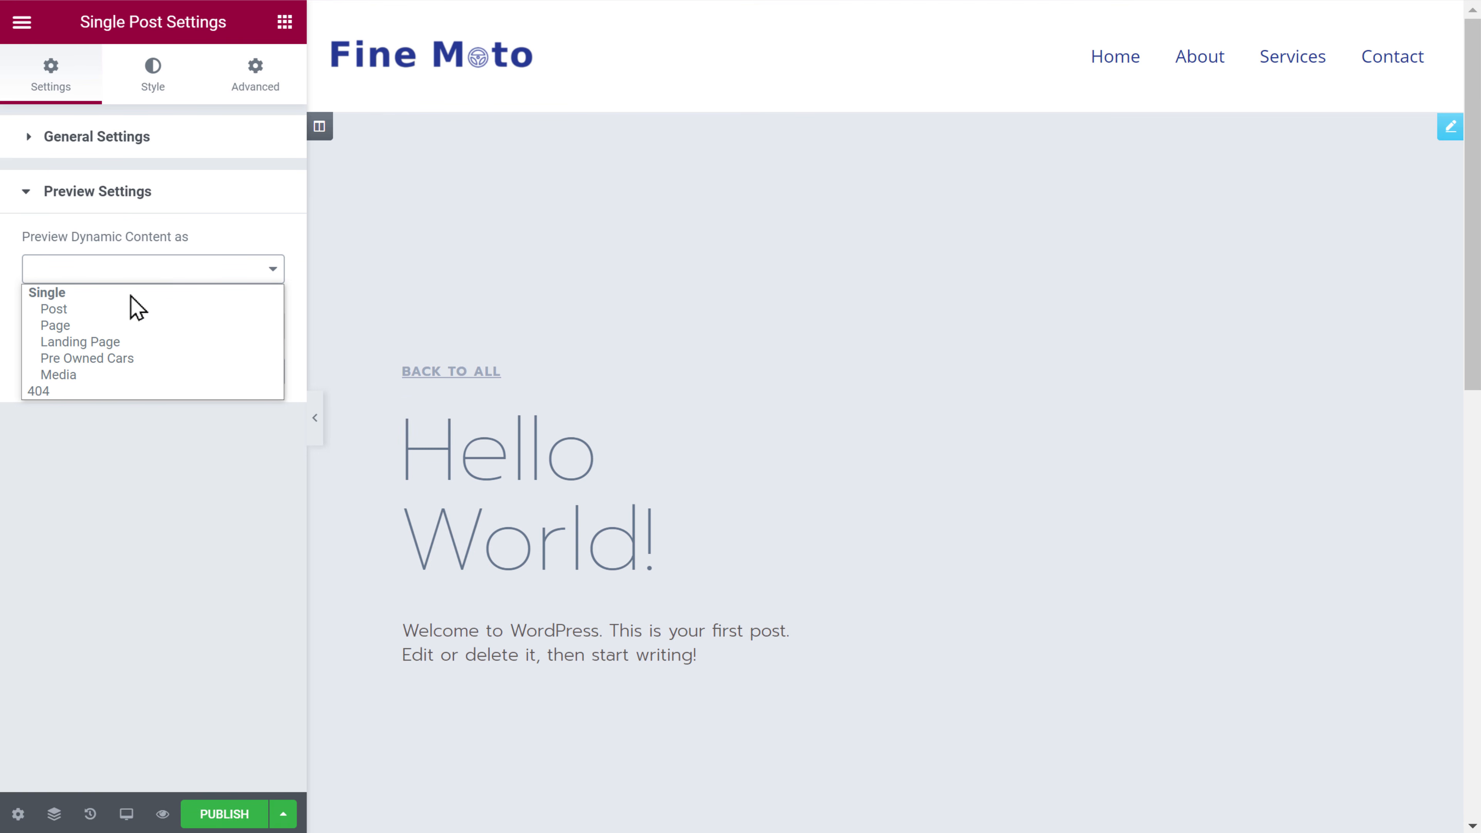
{"action": "left_click", "coordinate": [78, 364]}
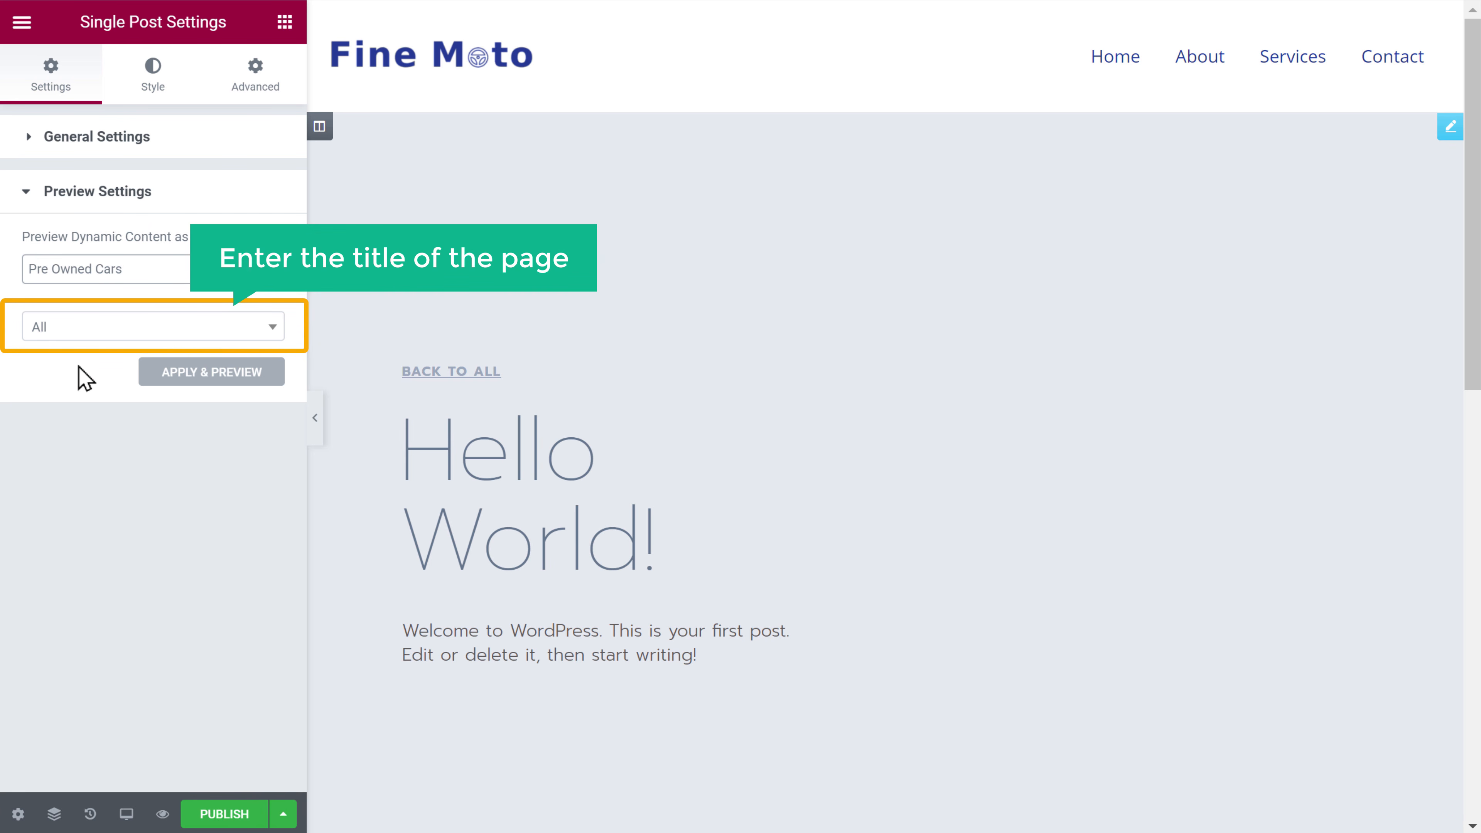
{"action": "left_click", "coordinate": [108, 330]}
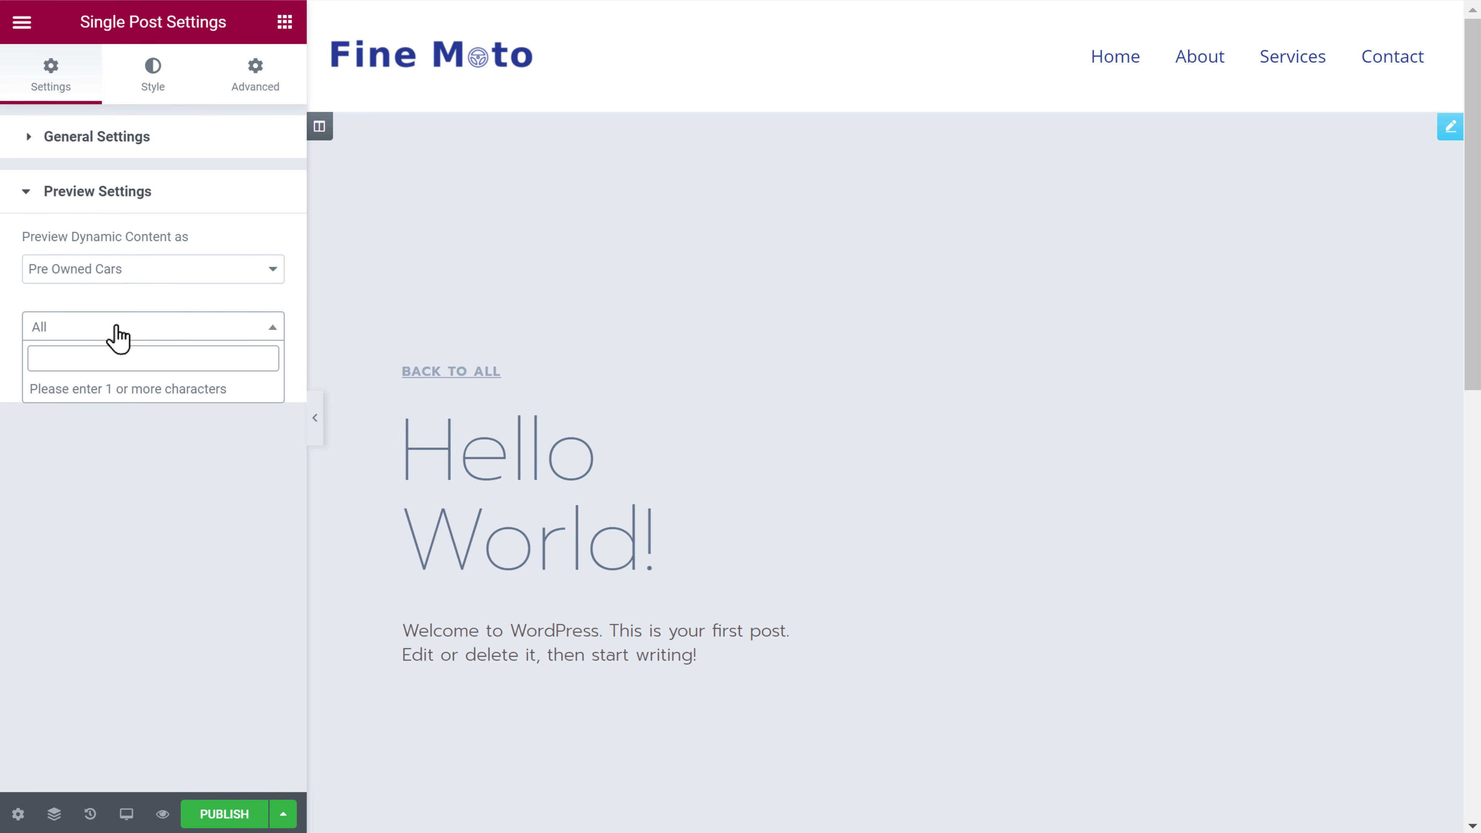
{"action": "type", "text": "Baleno"}
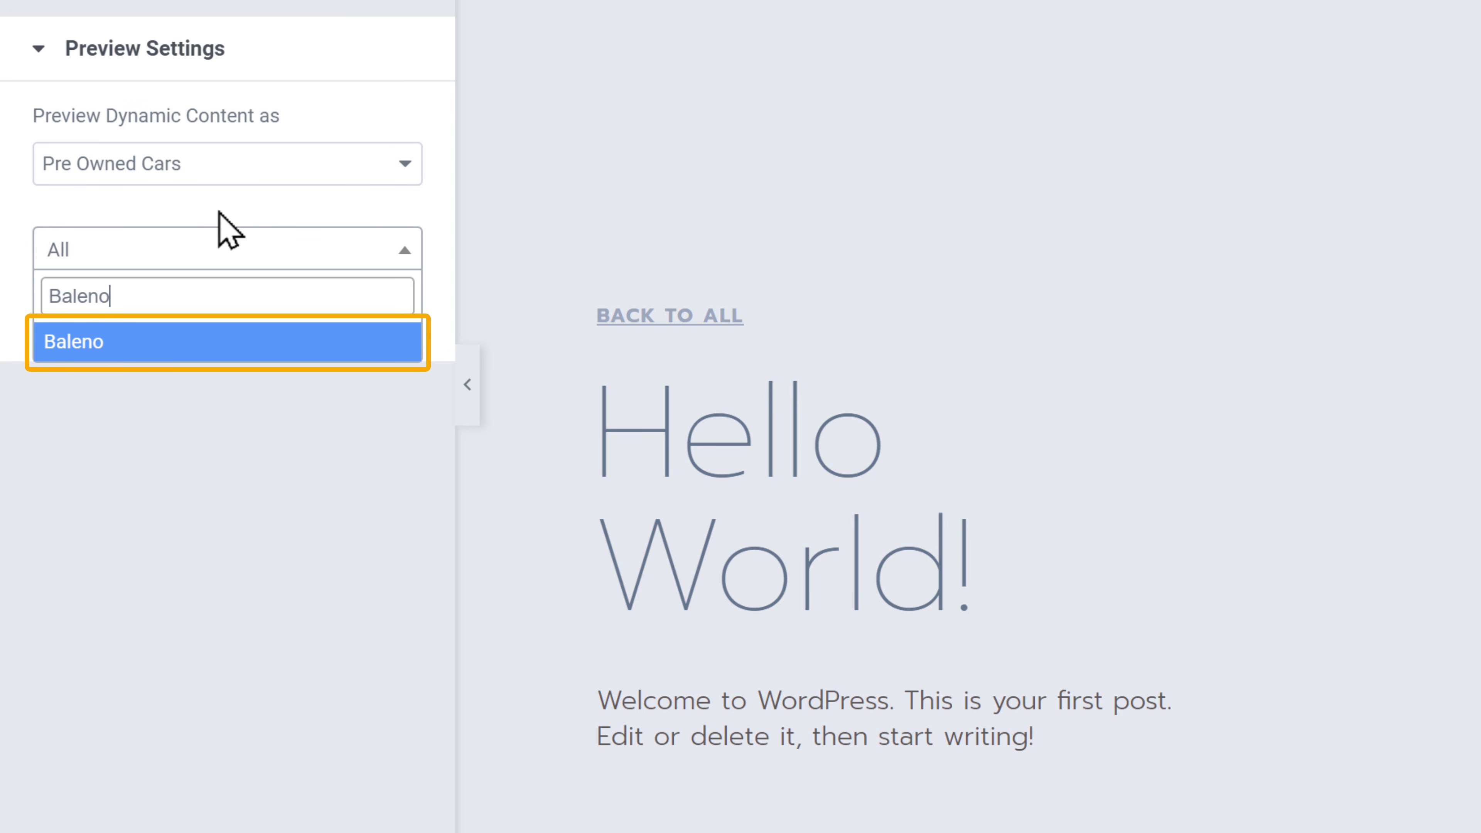
{"action": "left_click", "coordinate": [152, 340]}
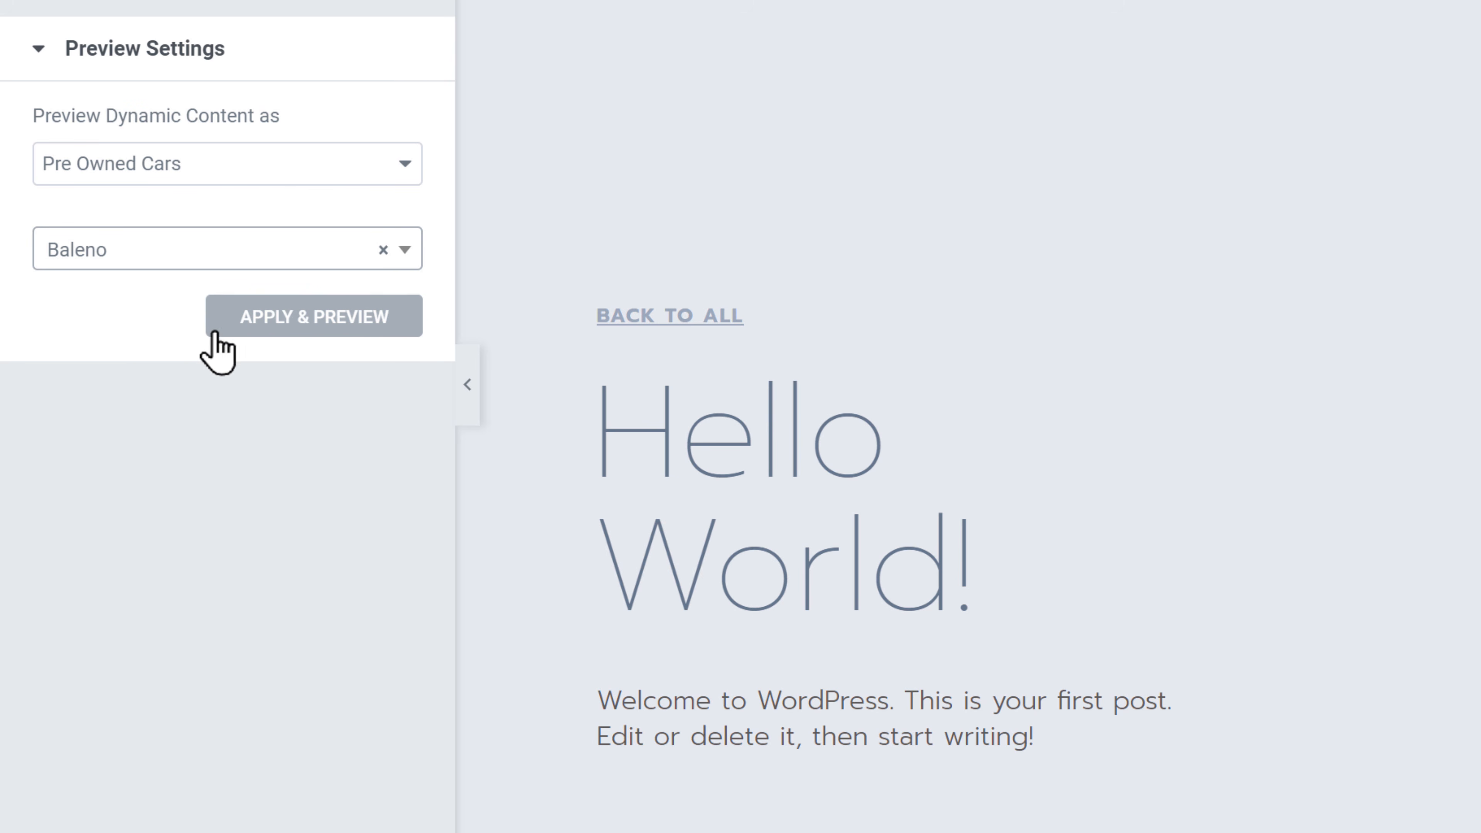
{"action": "left_click", "coordinate": [270, 328]}
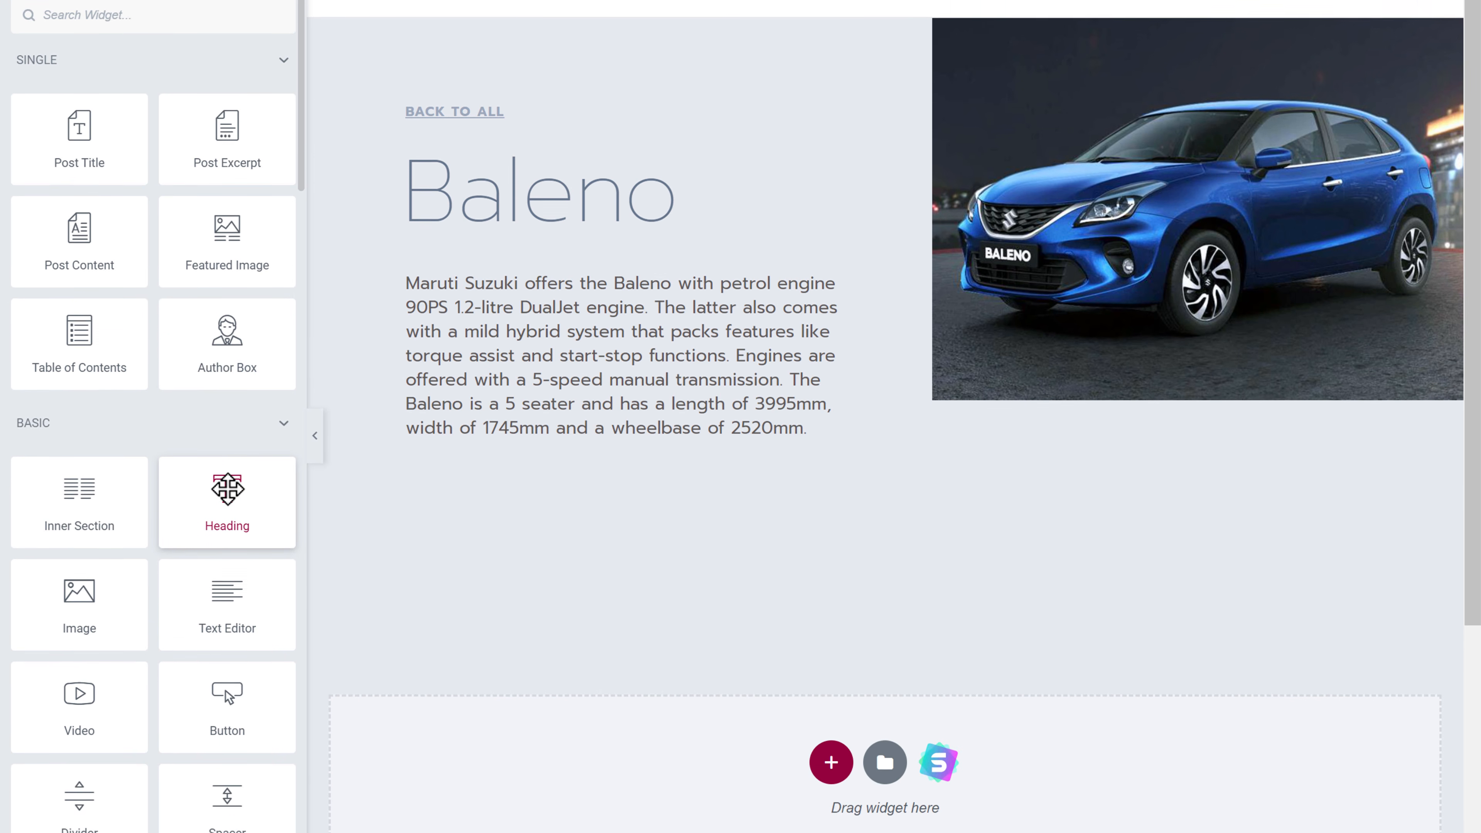
Step: Add a Heading widget below the Baleno description and set its text to "Car Details"
{"action": "left_click_drag", "start_coordinate": [228, 489], "coordinate": [621, 490]}
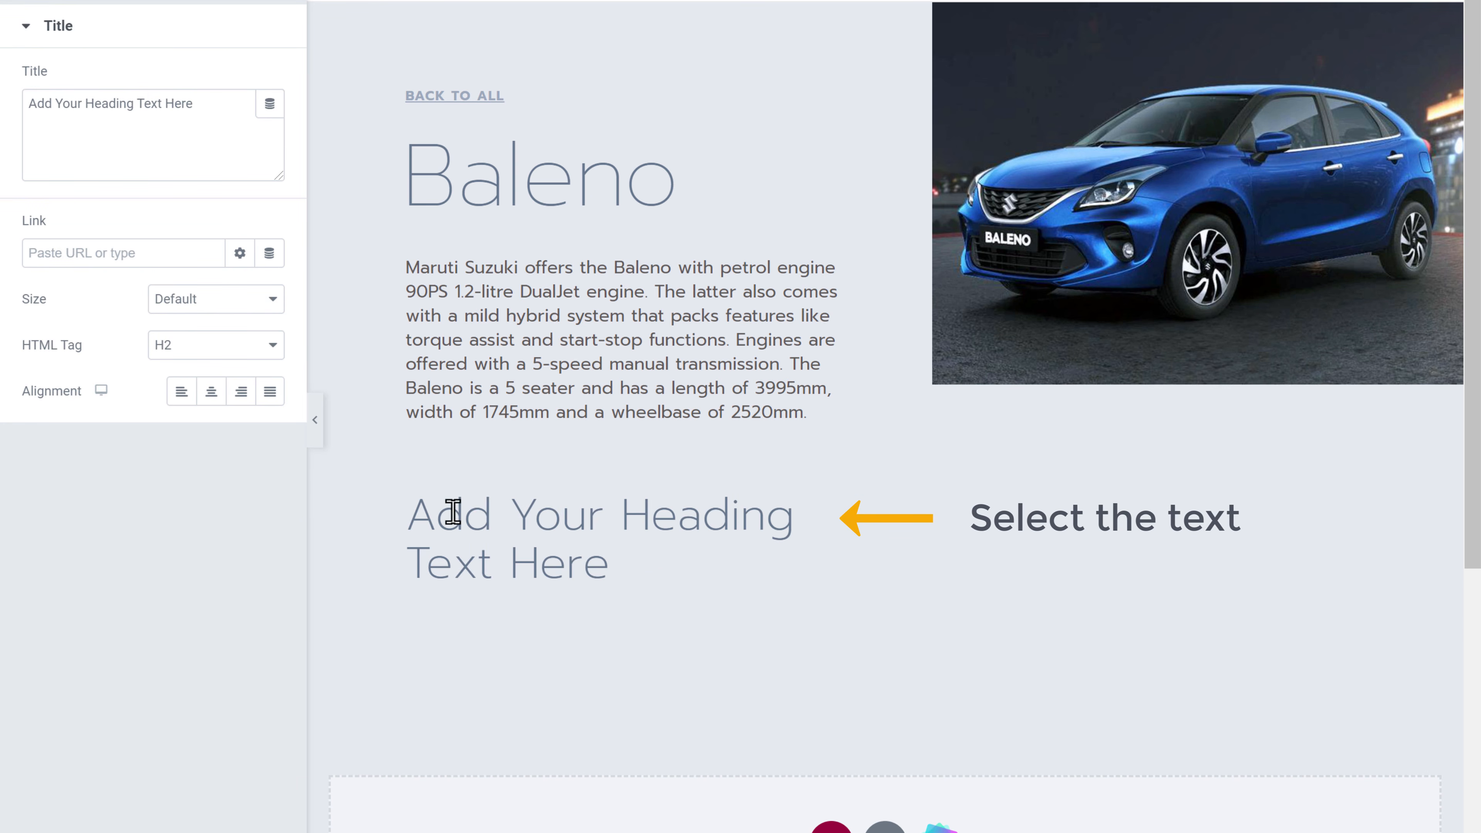
{"action": "mouse_move", "coordinate": [413, 515]}
{"action": "left_mouse_down"}
{"action": "mouse_move", "coordinate": [568, 575]}
{"action": "mouse_move", "coordinate": [605, 569]}
{"action": "left_mouse_up"}
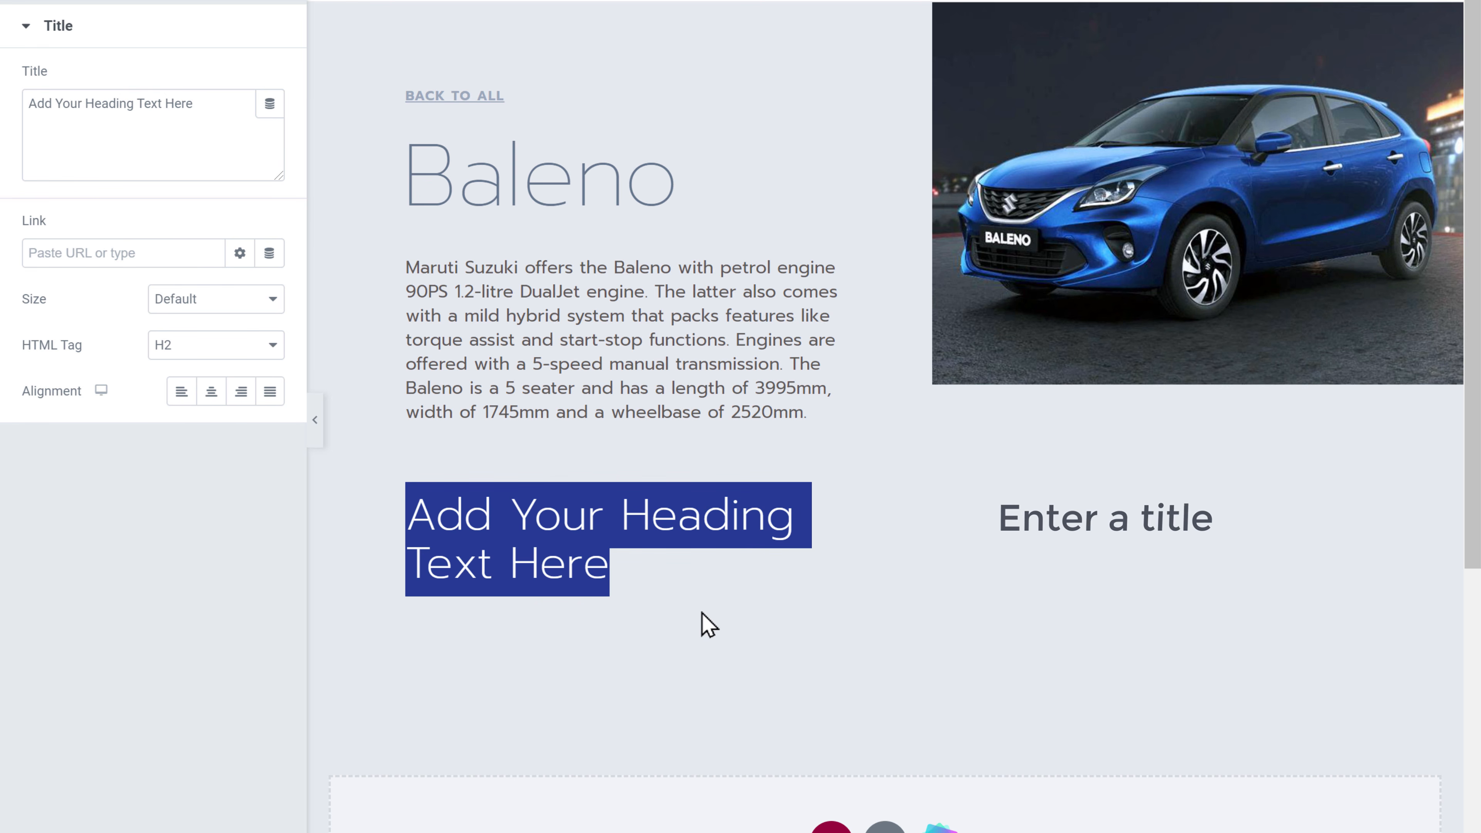
{"action": "type", "text": "Car Details"}
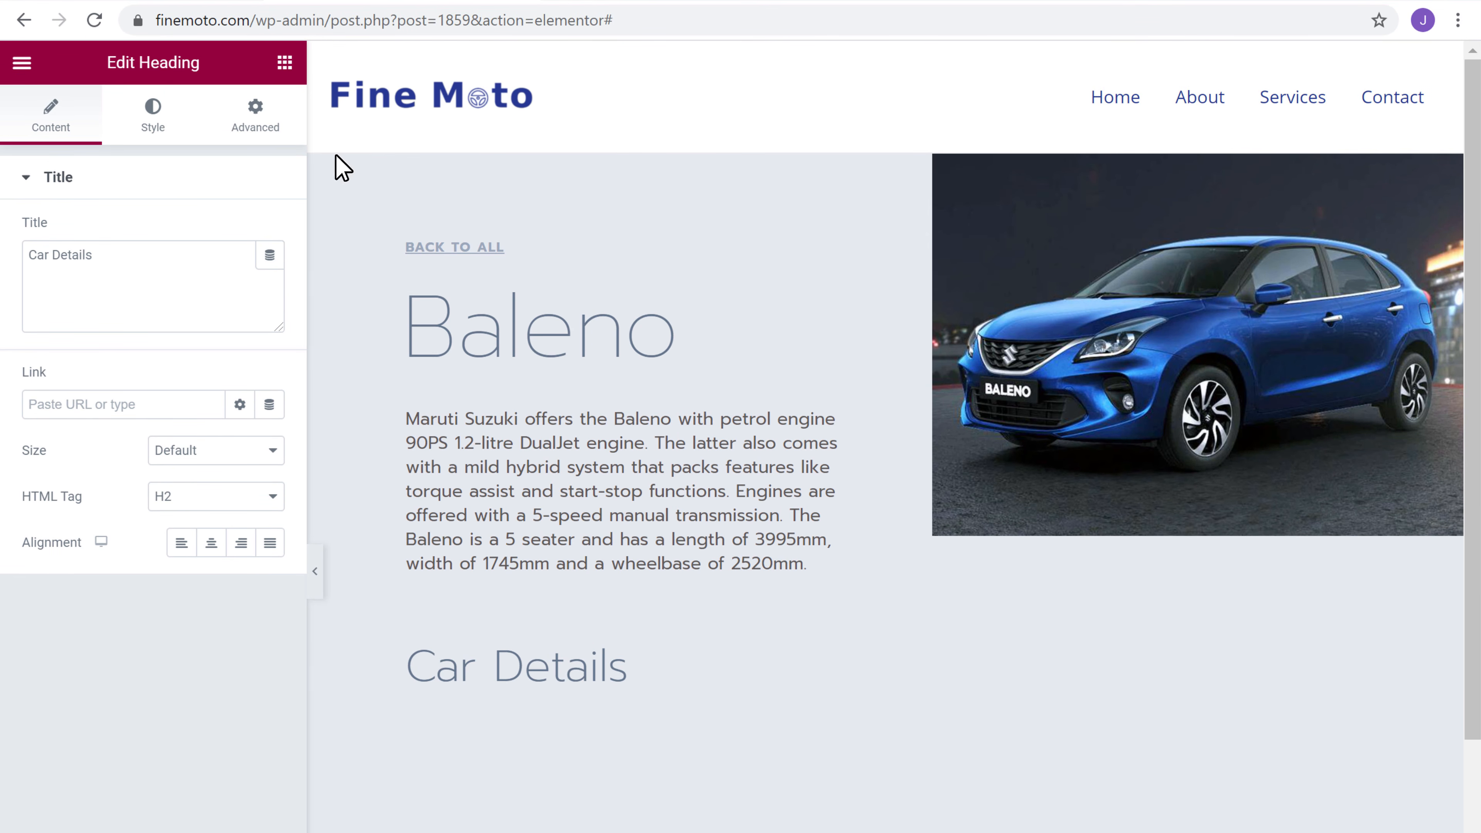
Step: Add a two-column inner section below the Car Details heading and place an Icon Box widget in its first column
{"action": "left_click", "coordinate": [284, 63]}
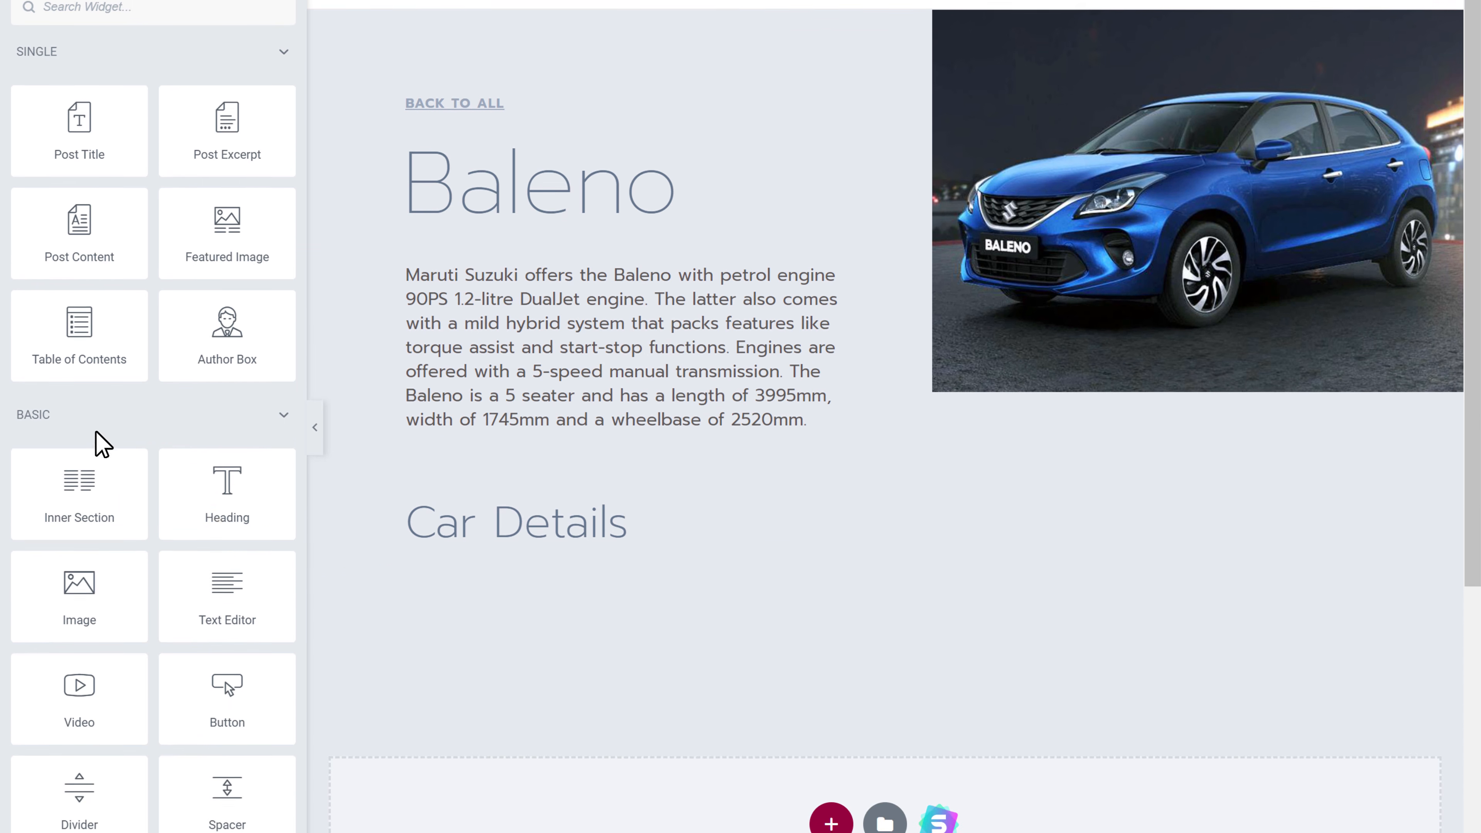
{"action": "left_click_drag", "start_coordinate": [72, 478], "coordinate": [510, 578]}
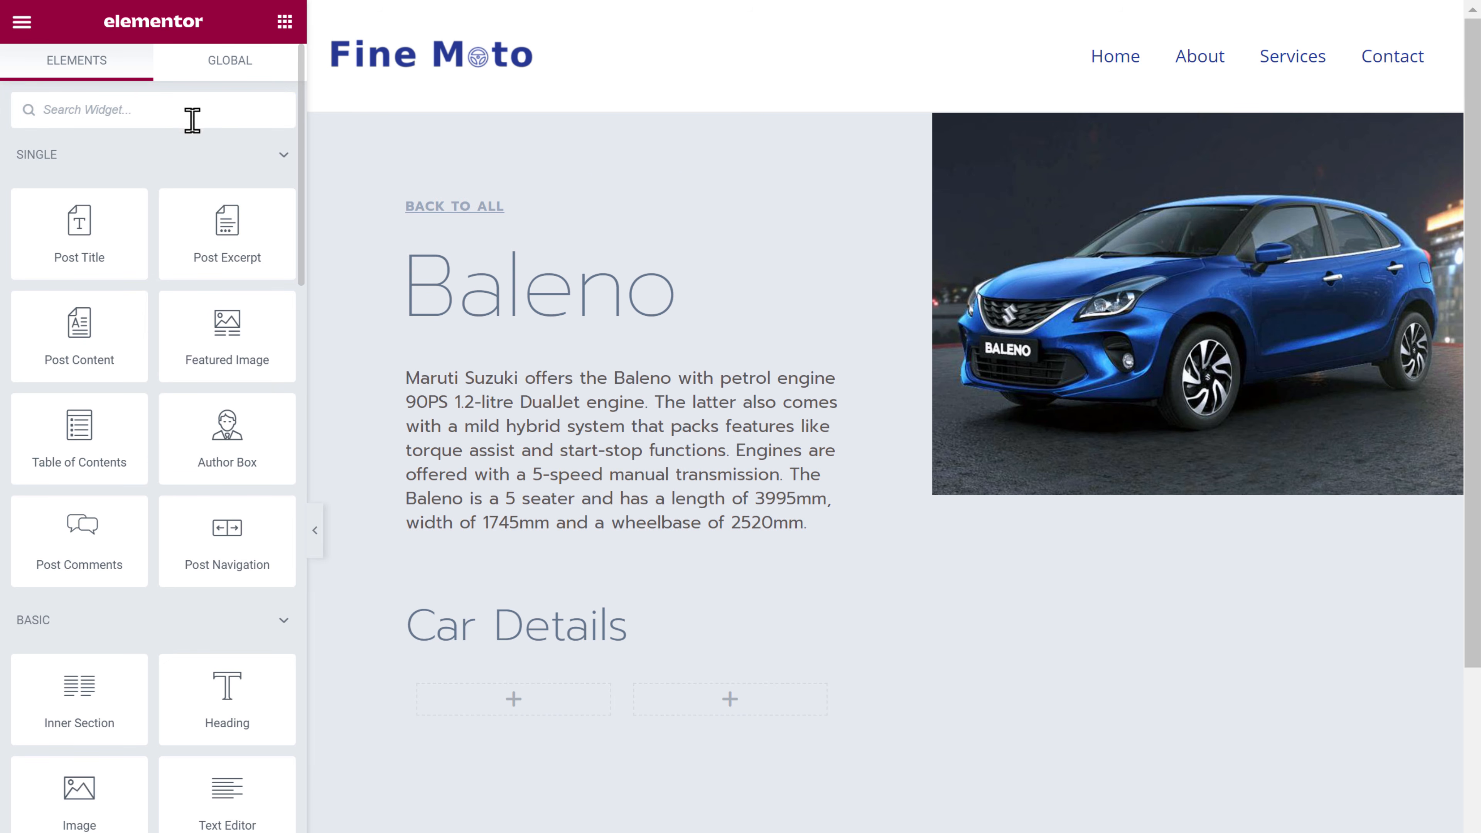
{"action": "type", "text": "Icon box"}
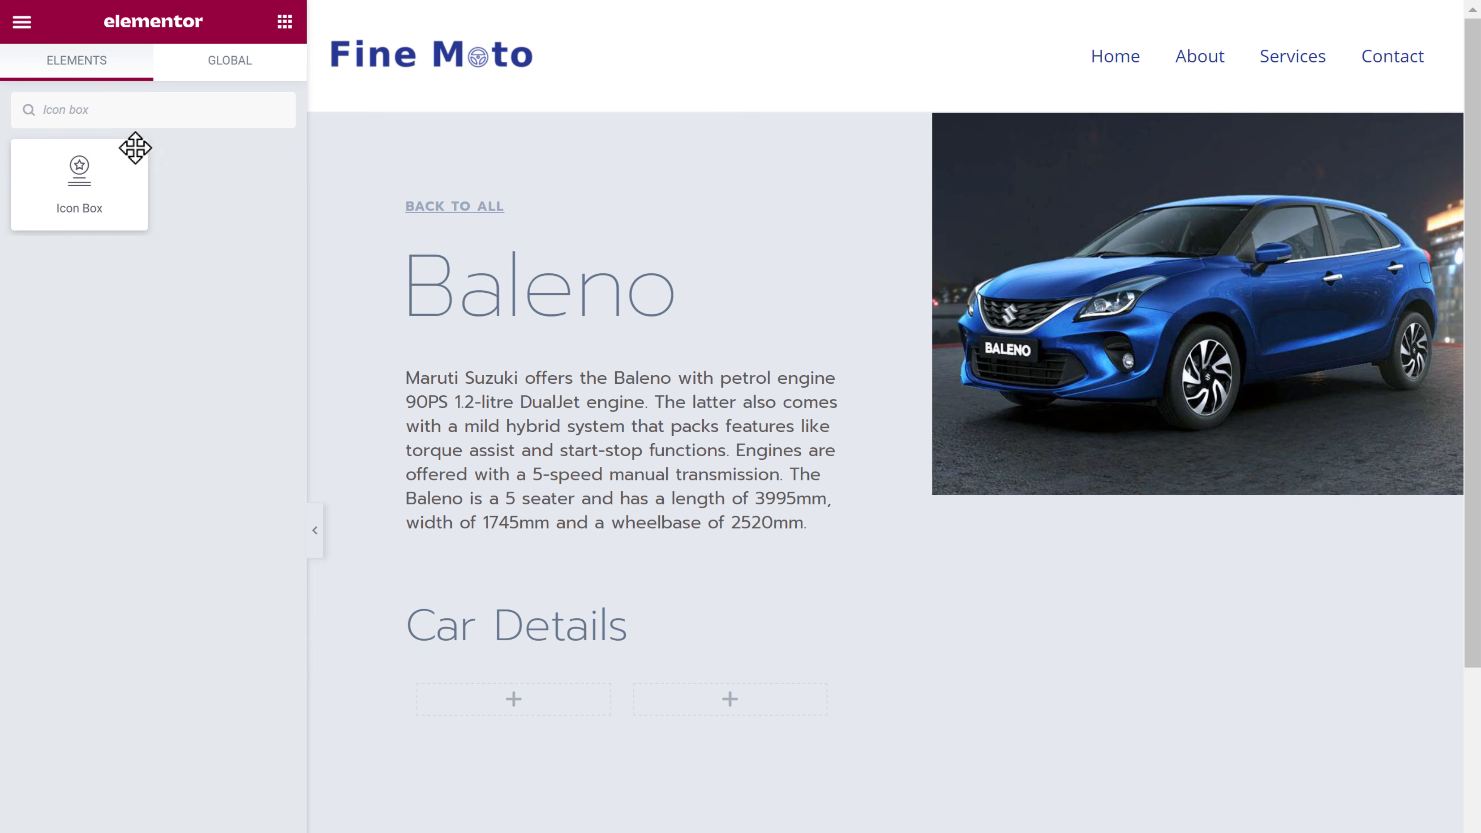
{"action": "left_click_drag", "start_coordinate": [78, 174], "coordinate": [303, 546]}
{"action": "left_click_drag", "start_coordinate": [303, 400], "coordinate": [456, 561]}
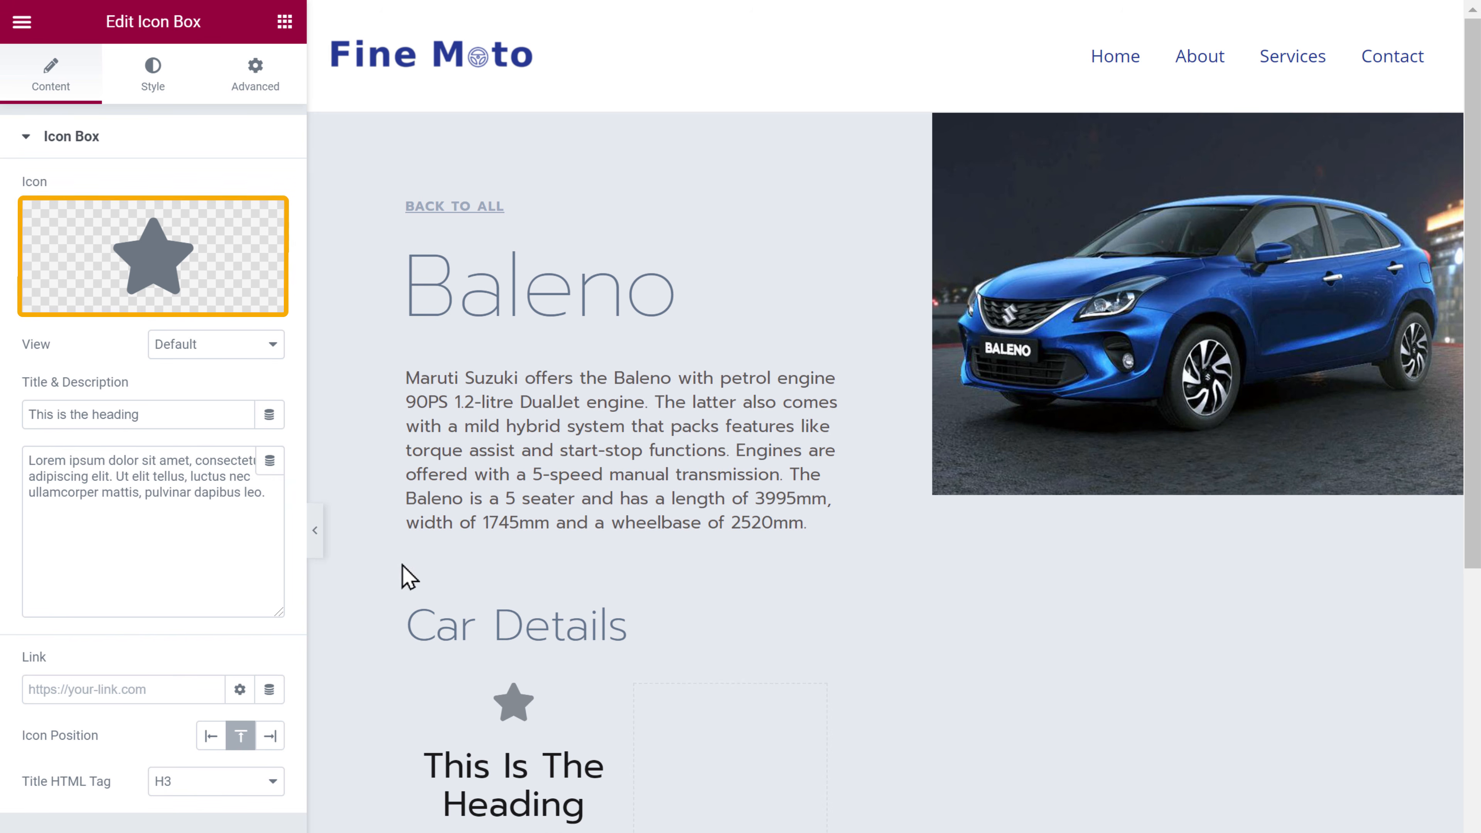
Step: Replace the icon box's star with the Car icon from the icon library and set its title to "Make"
{"action": "left_click", "coordinate": [139, 255]}
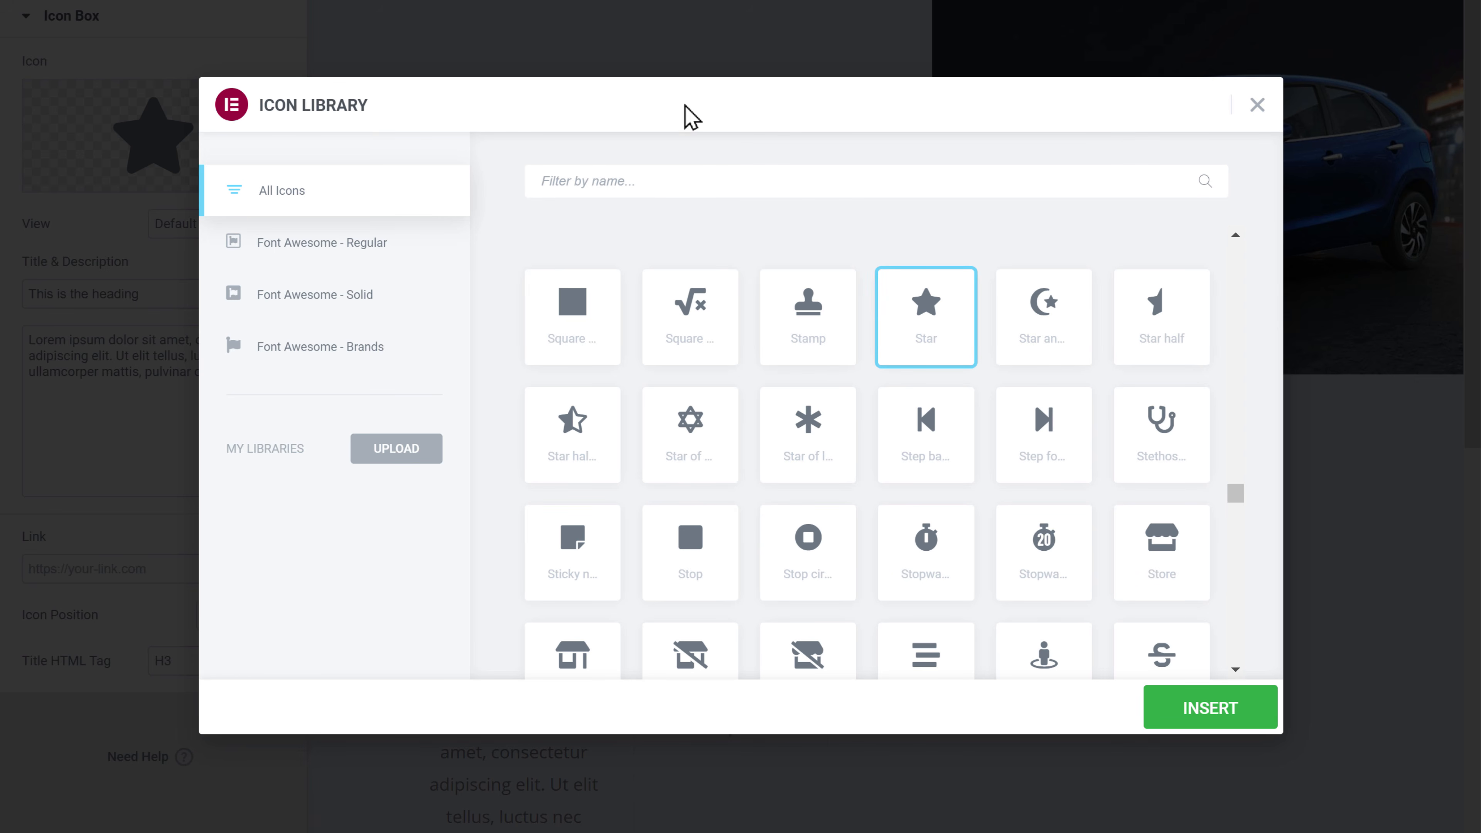
{"action": "type", "text": "Car"}
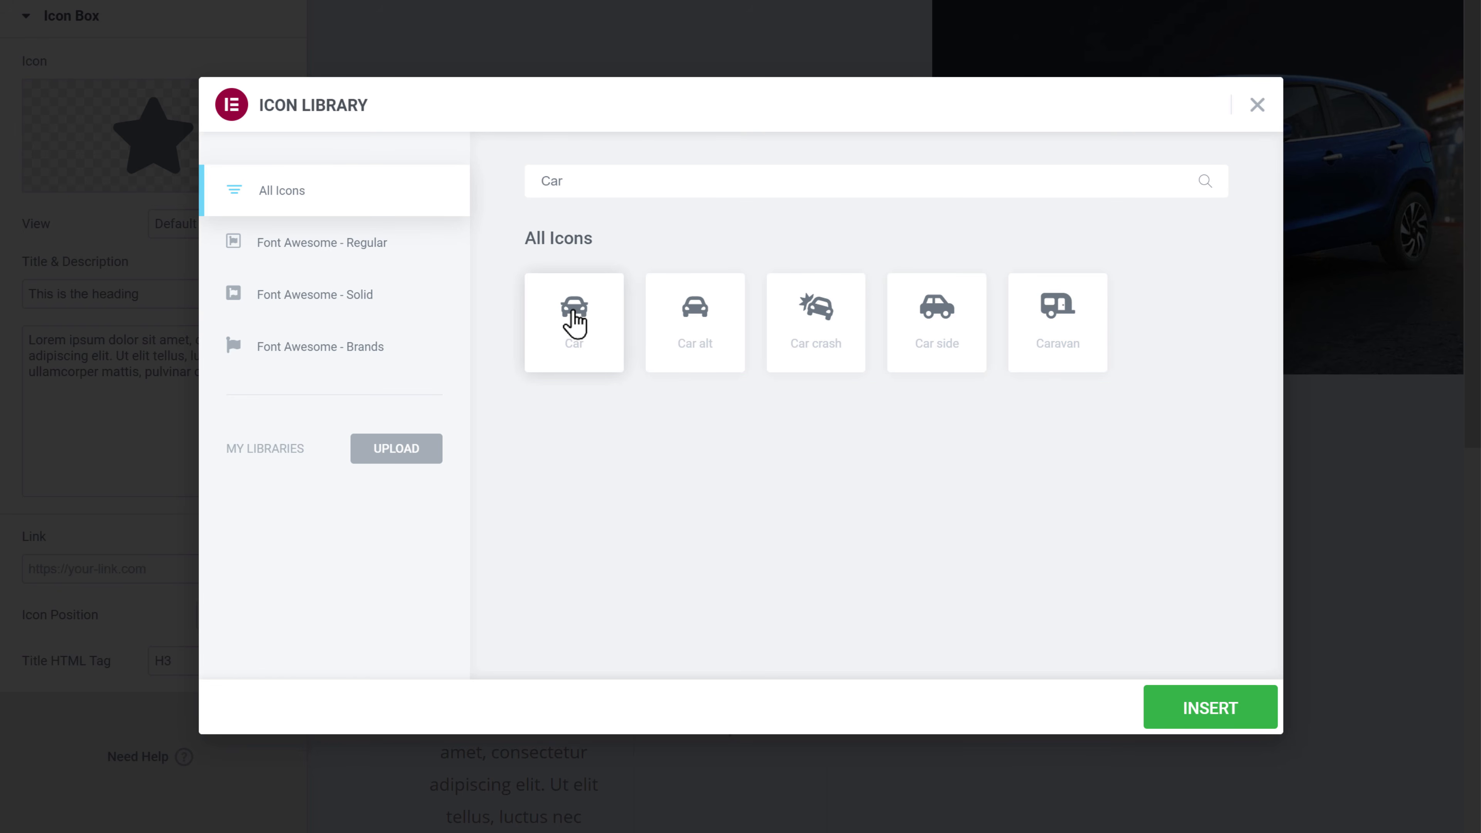
{"action": "left_click", "coordinate": [574, 322]}
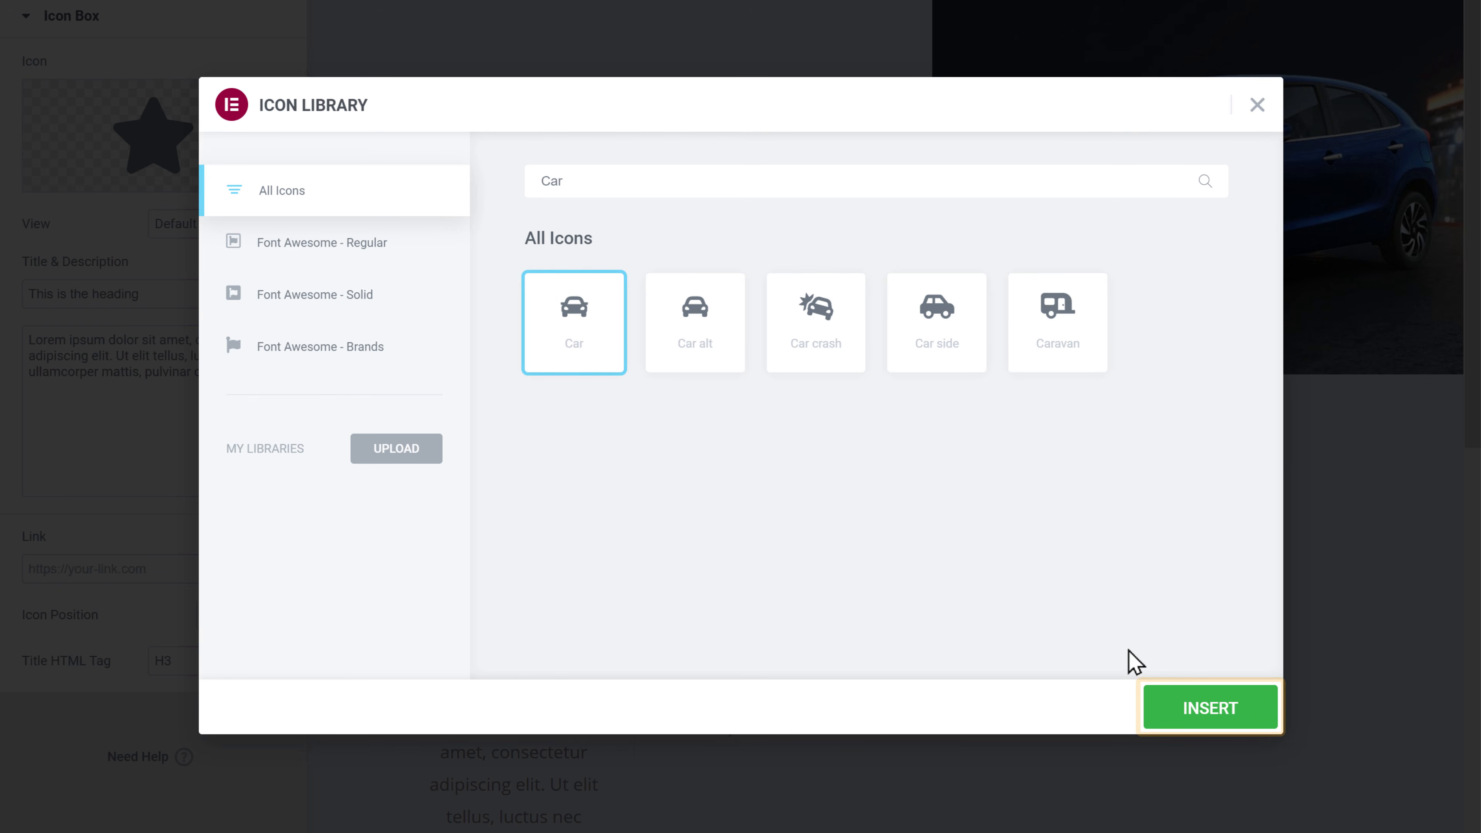
{"action": "left_click", "coordinate": [1207, 732]}
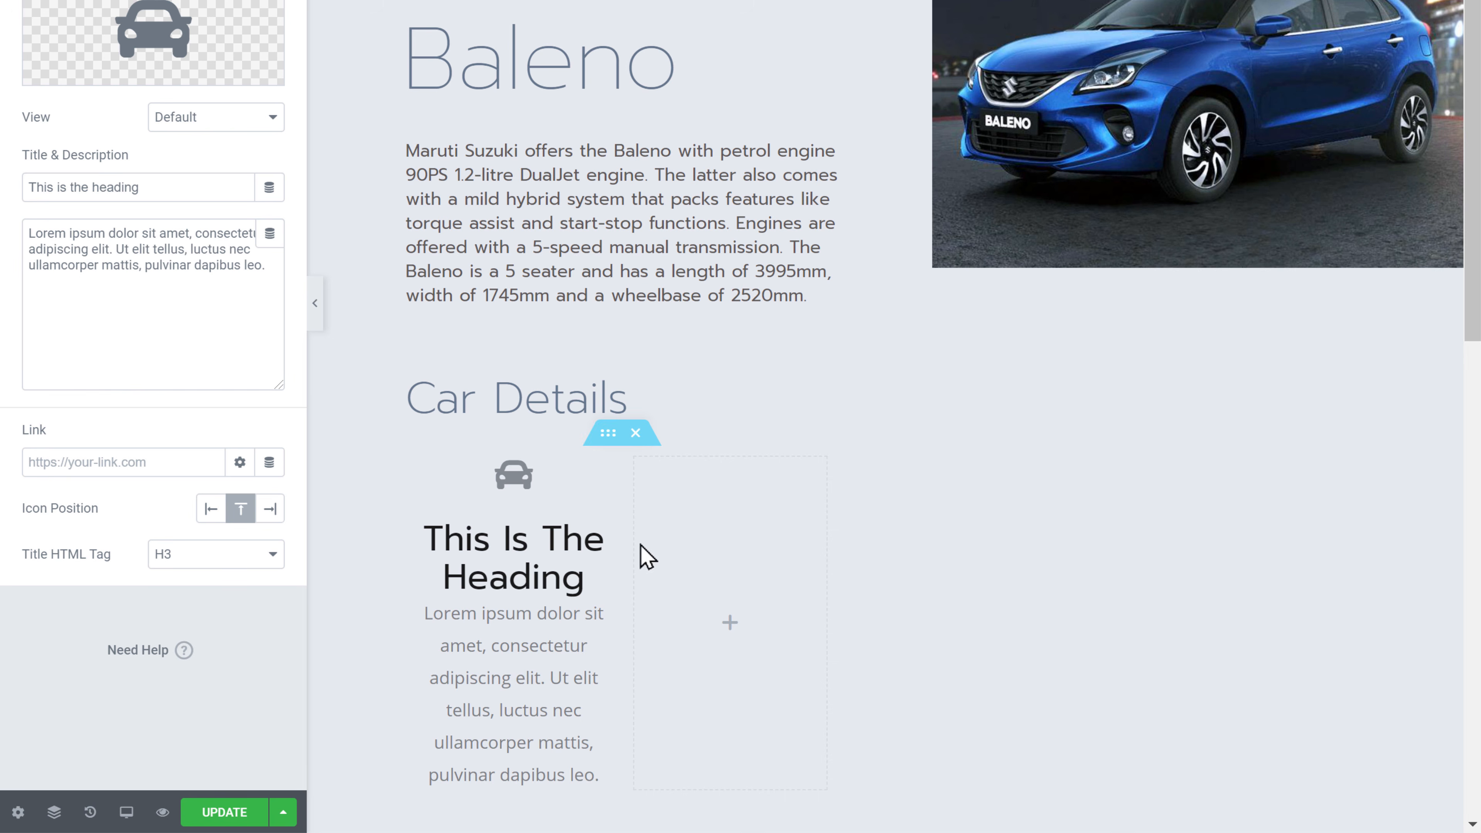
{"action": "left_click_drag", "start_coordinate": [427, 537], "coordinate": [590, 587]}
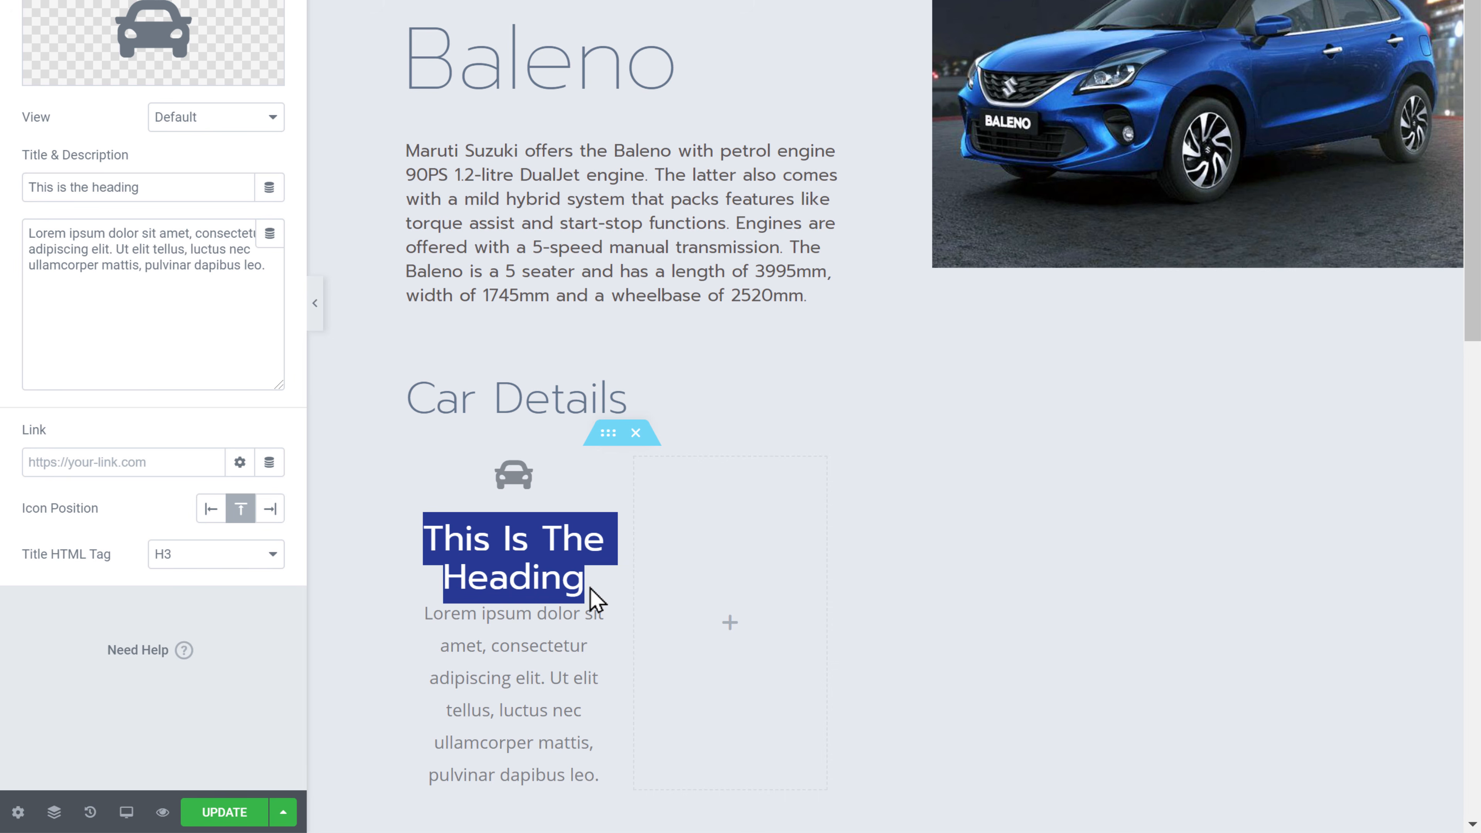
{"action": "type", "text": "Make"}
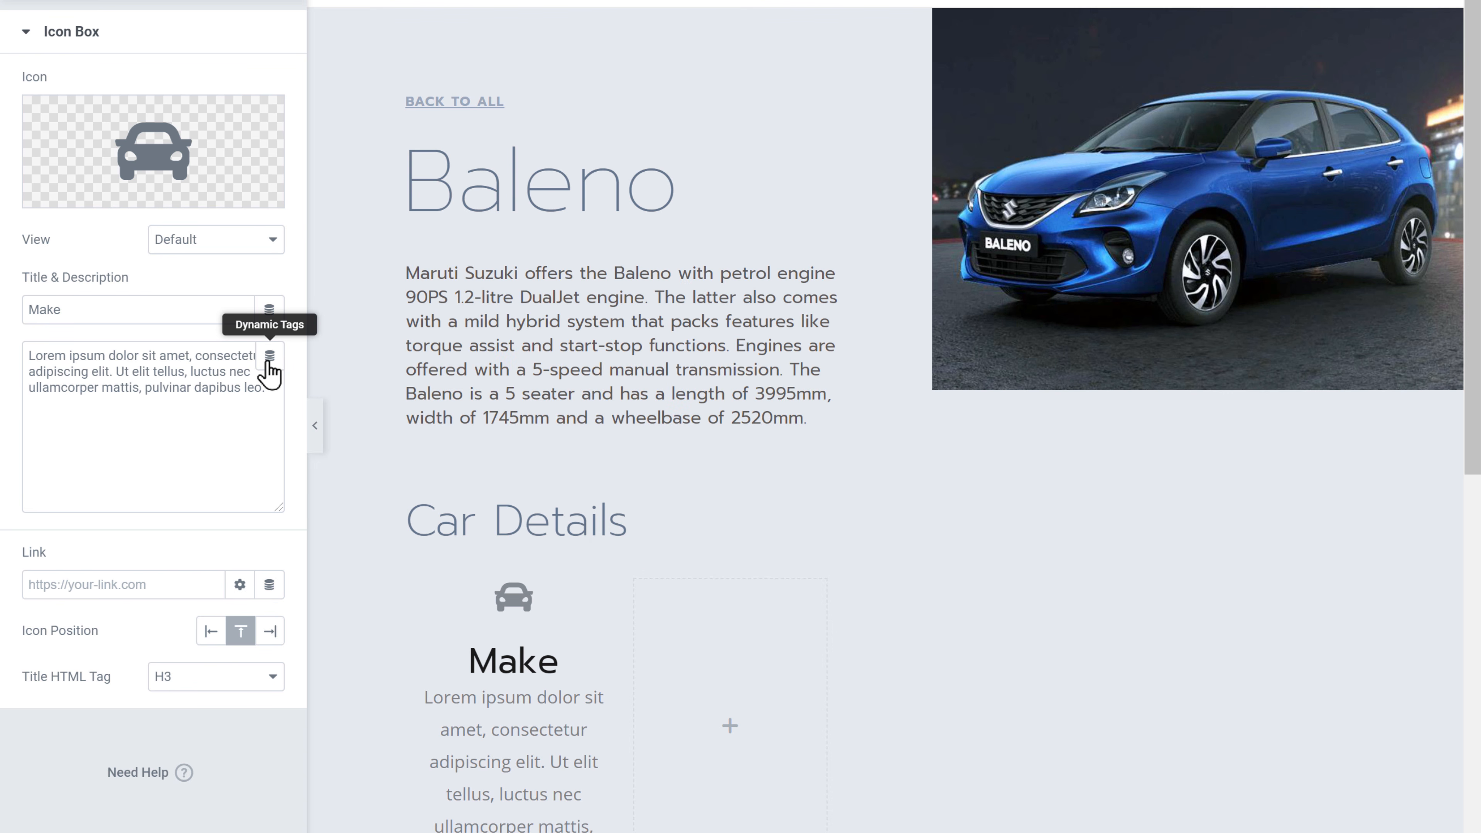
Step: Link the Make icon box's description to a dynamic Pods Field with the key Make
{"action": "left_click", "coordinate": [269, 357]}
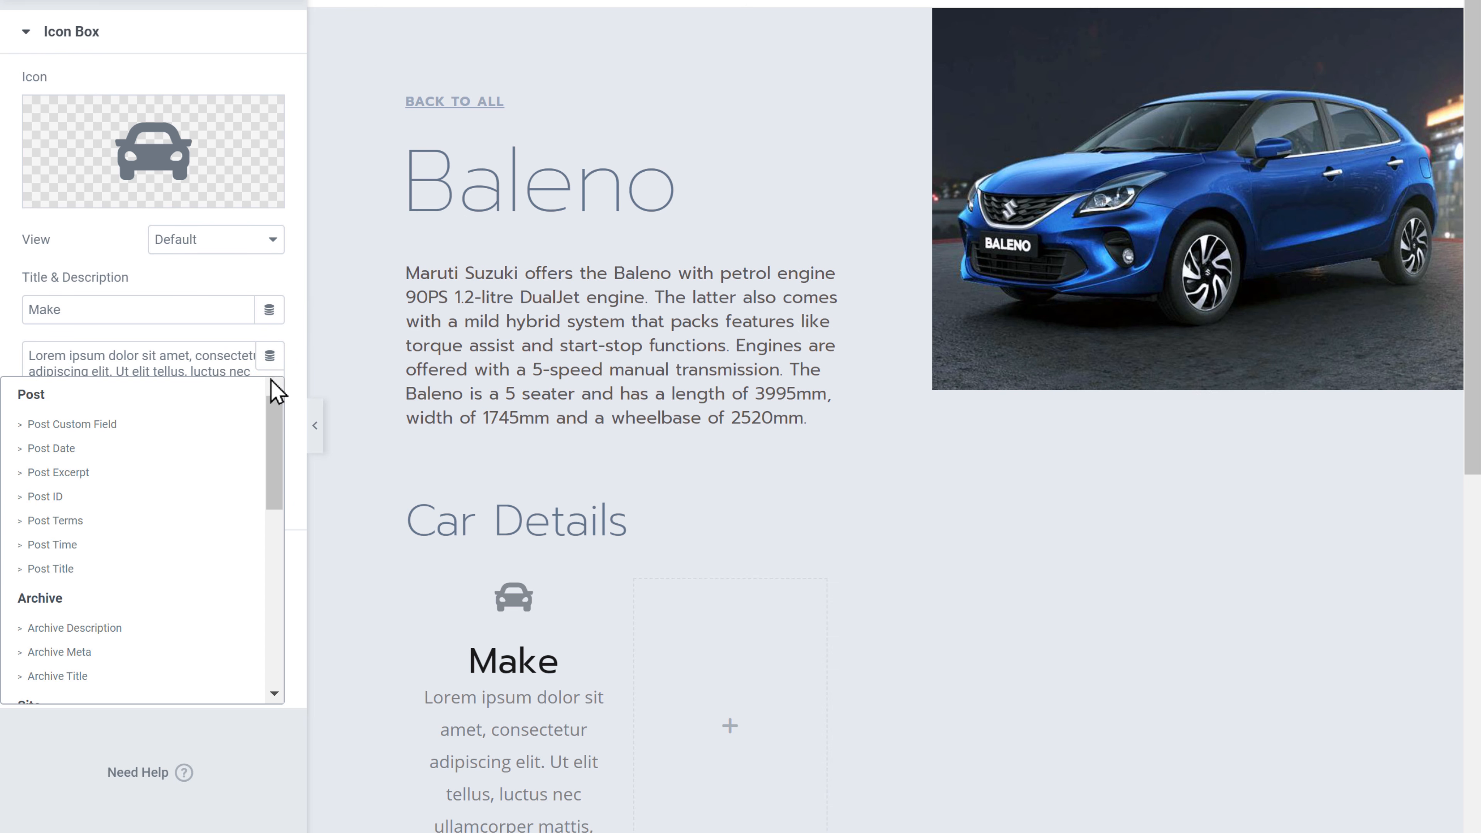
{"action": "scroll", "coordinate": [275, 425], "scroll_direction": "down", "scroll_amount": 5}
{"action": "scroll", "coordinate": [275, 426], "scroll_direction": "down", "scroll_amount": 3}
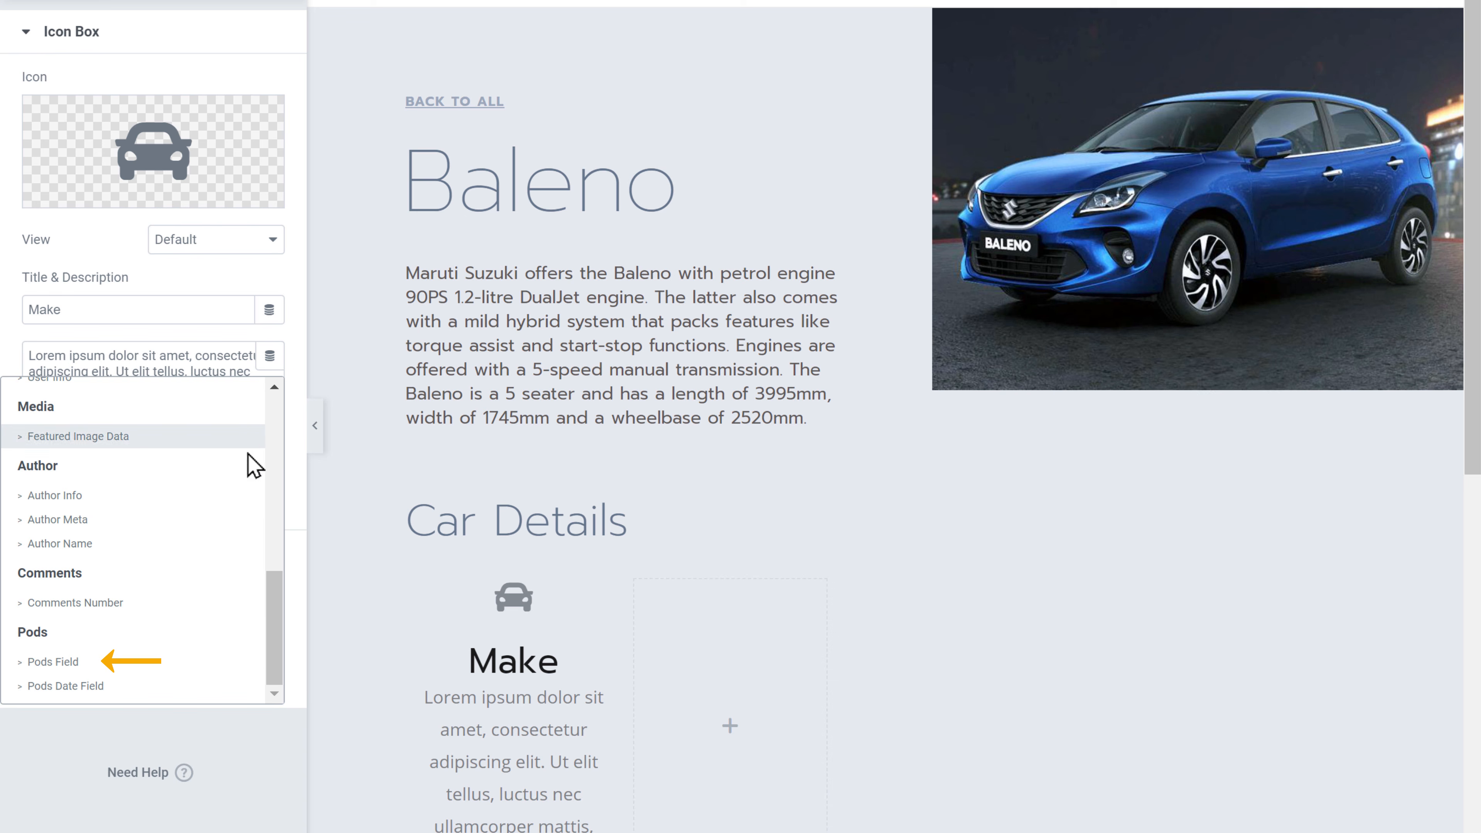
{"action": "left_click", "coordinate": [51, 661]}
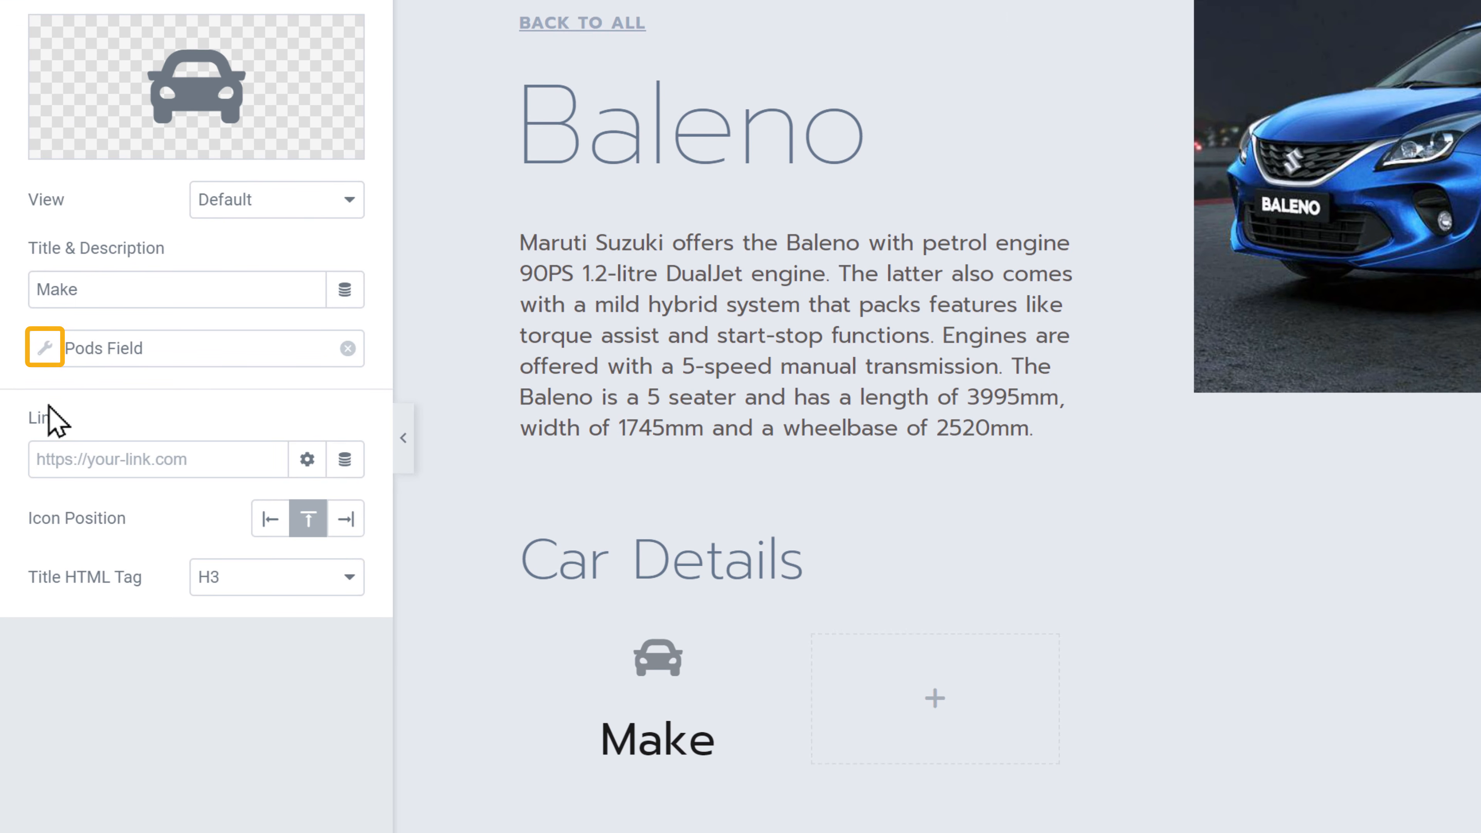
{"action": "left_click", "coordinate": [45, 353]}
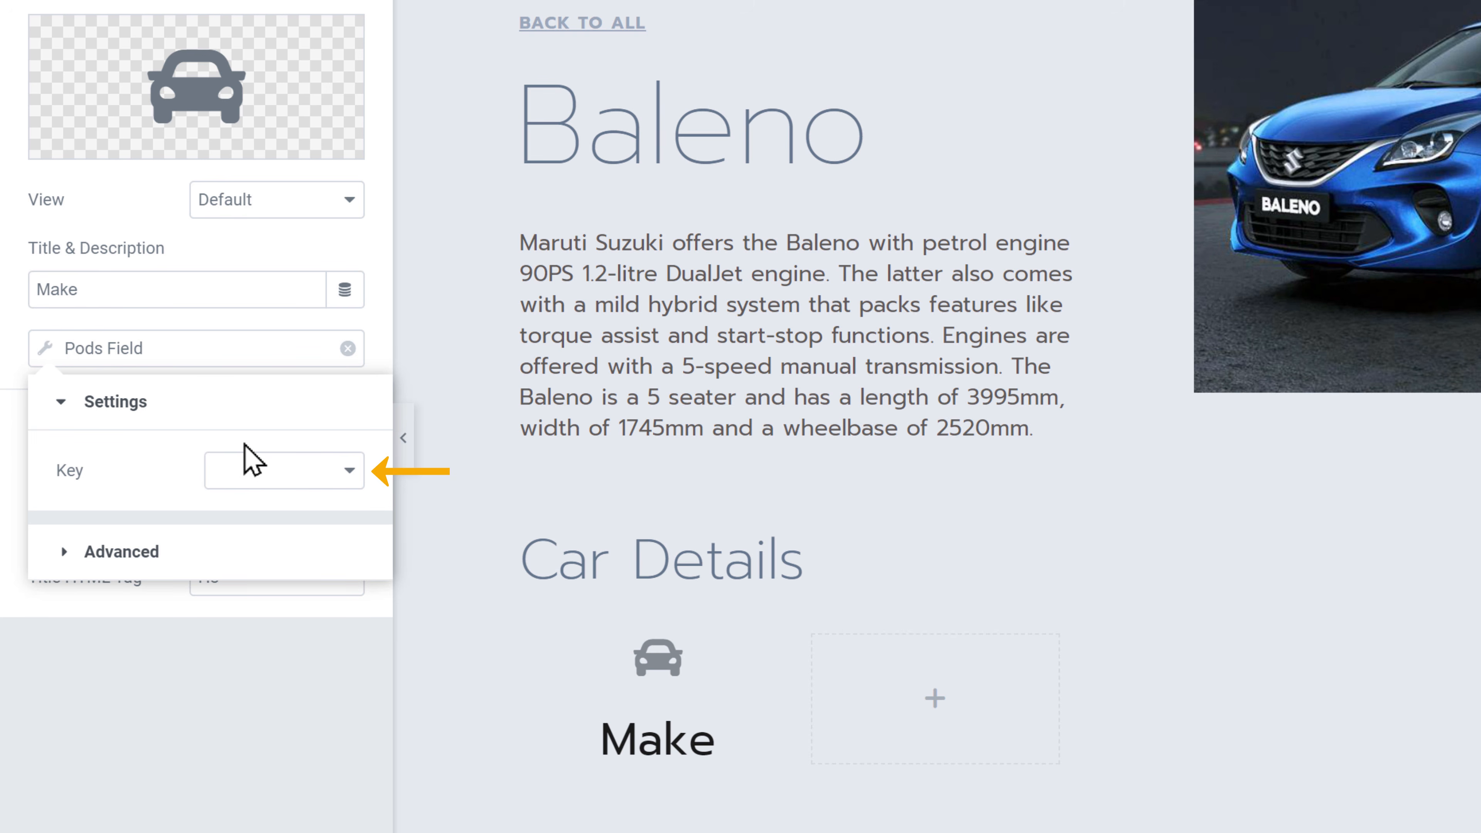
{"action": "left_click", "coordinate": [351, 480]}
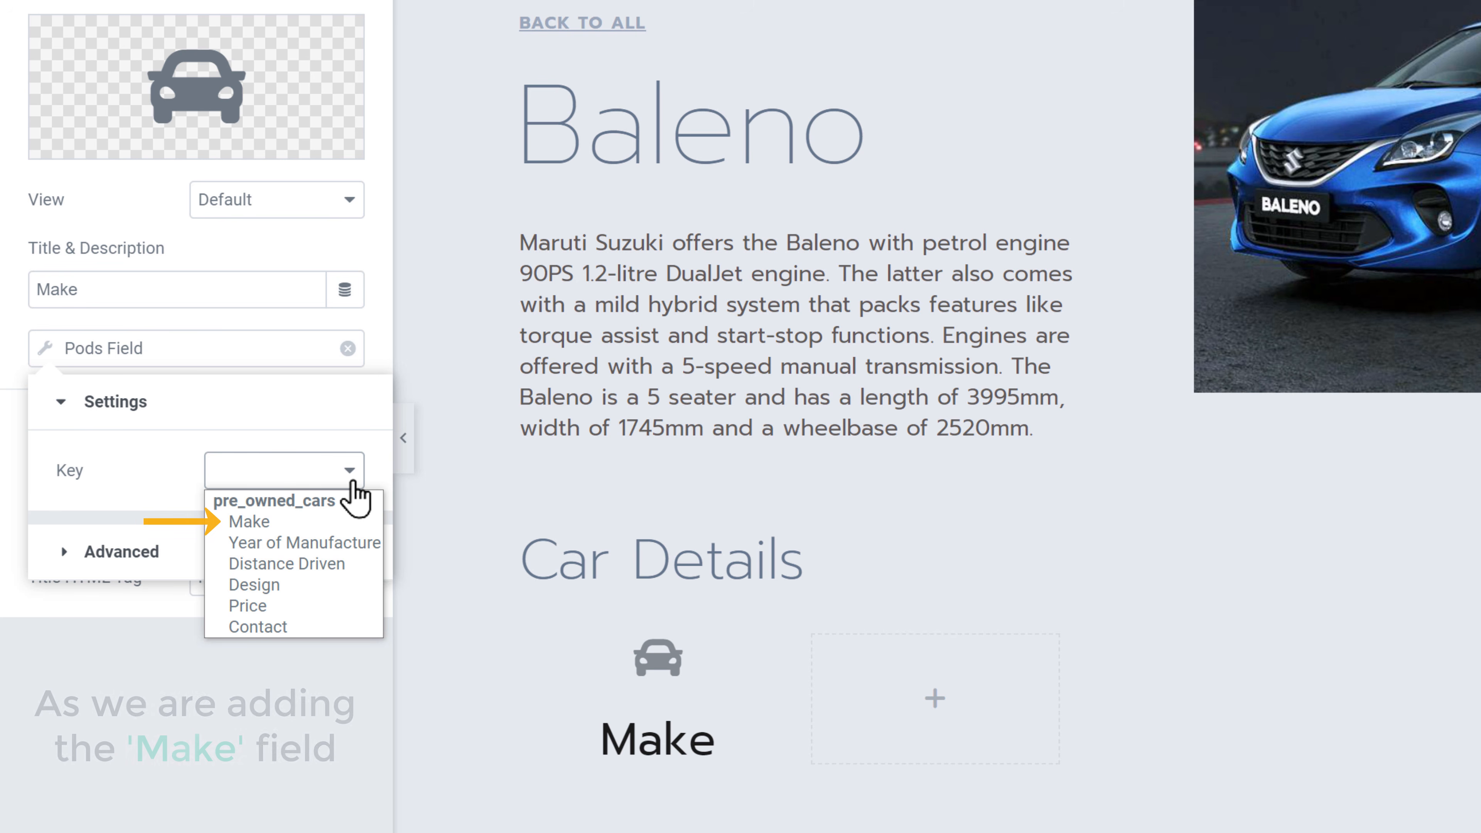
{"action": "left_click", "coordinate": [252, 528]}
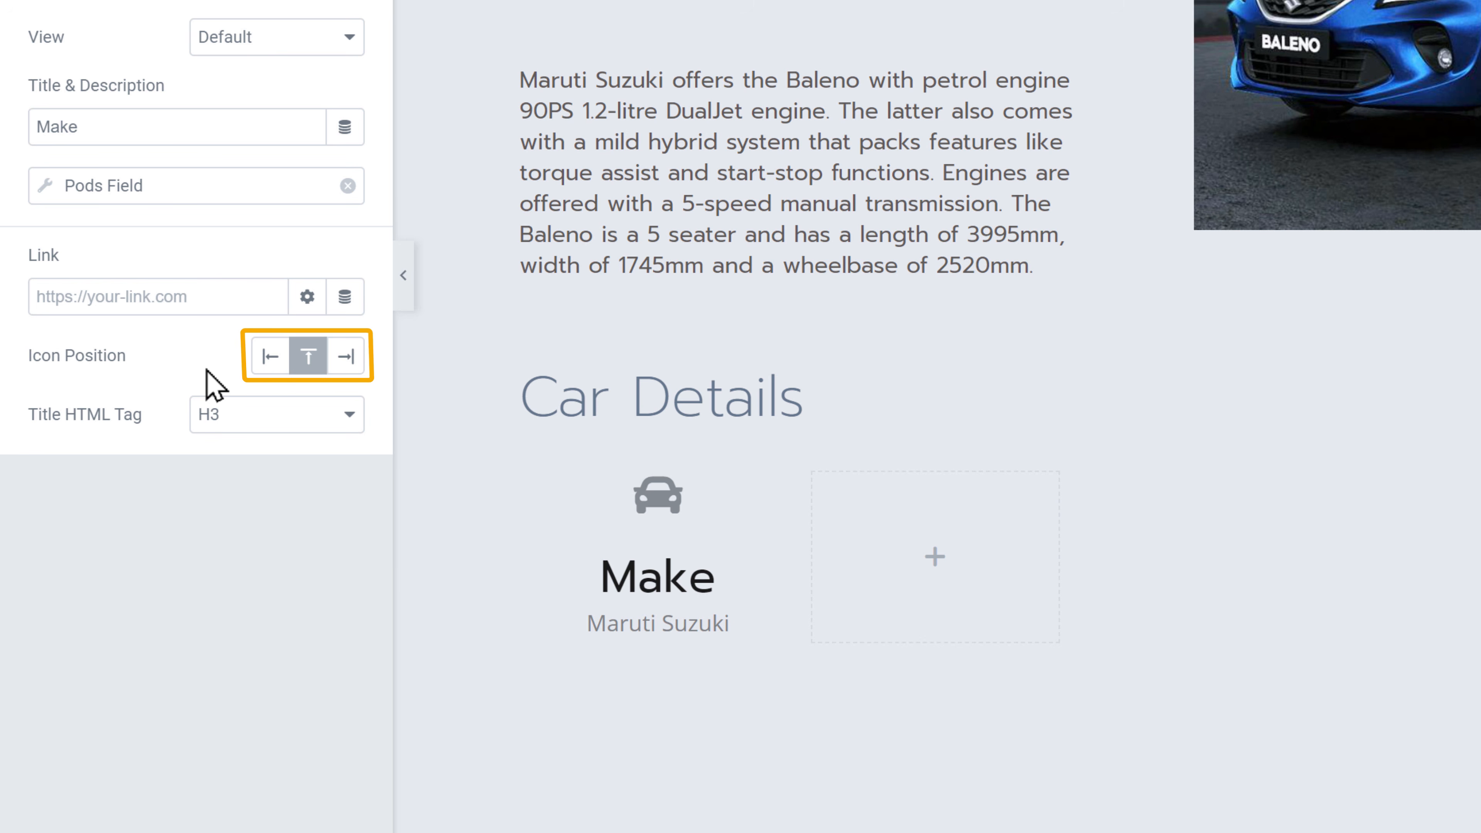
Step: Place the Make box's icon to the left of its text and set the title HTML tag to H6
{"action": "left_click", "coordinate": [269, 362]}
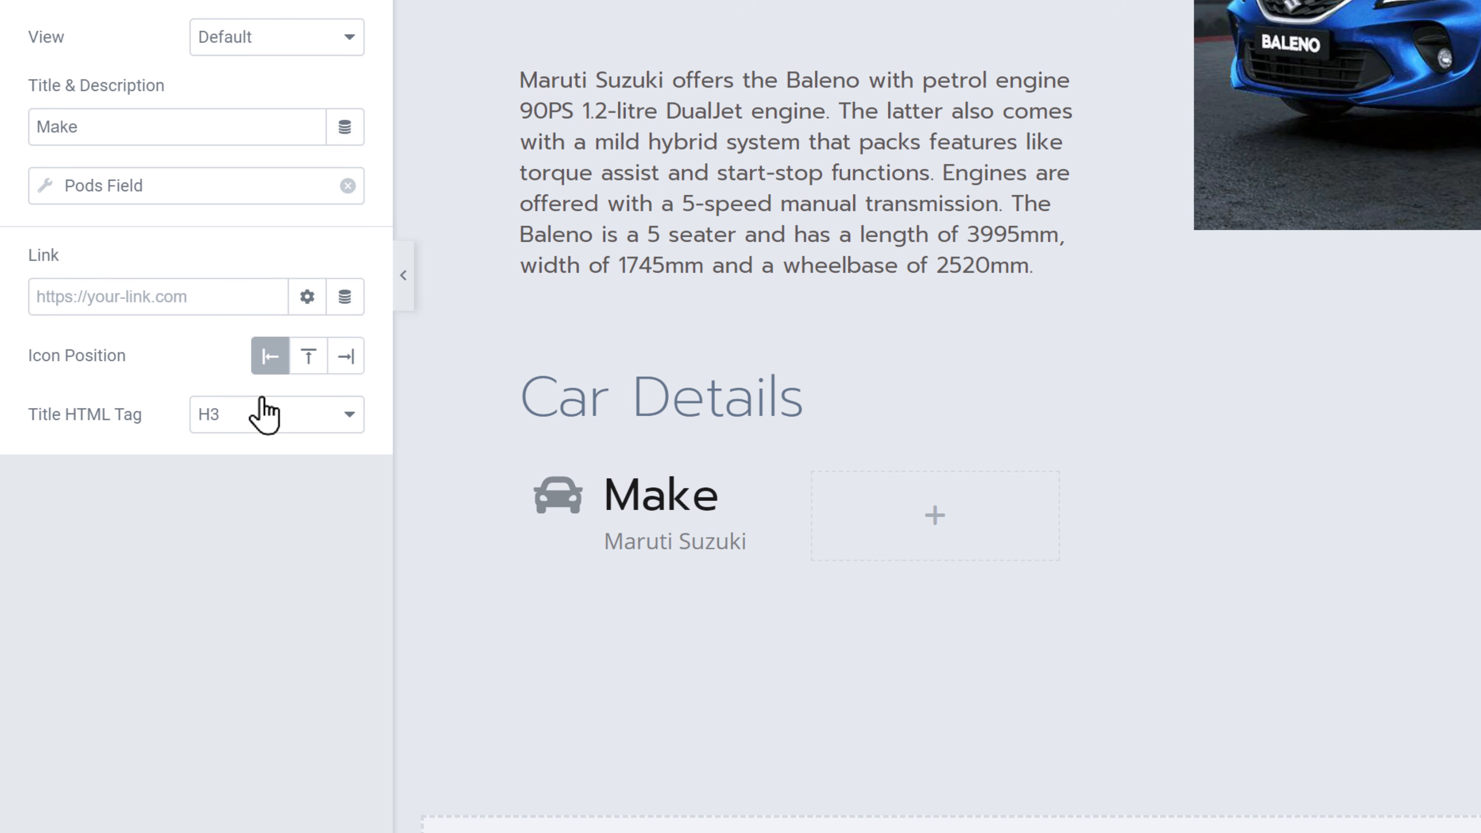
{"action": "left_click", "coordinate": [262, 424]}
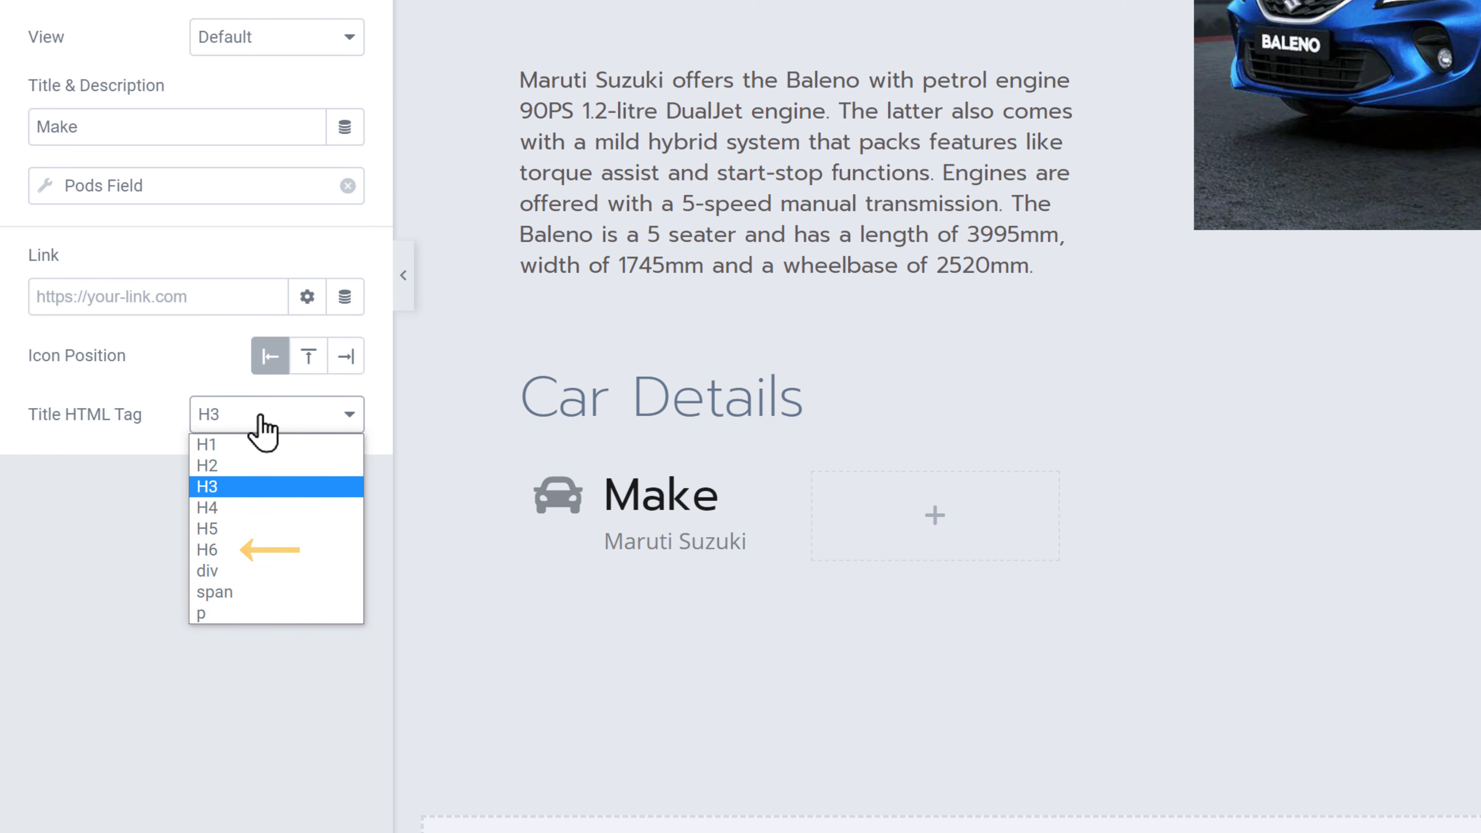
{"action": "left_click", "coordinate": [211, 550]}
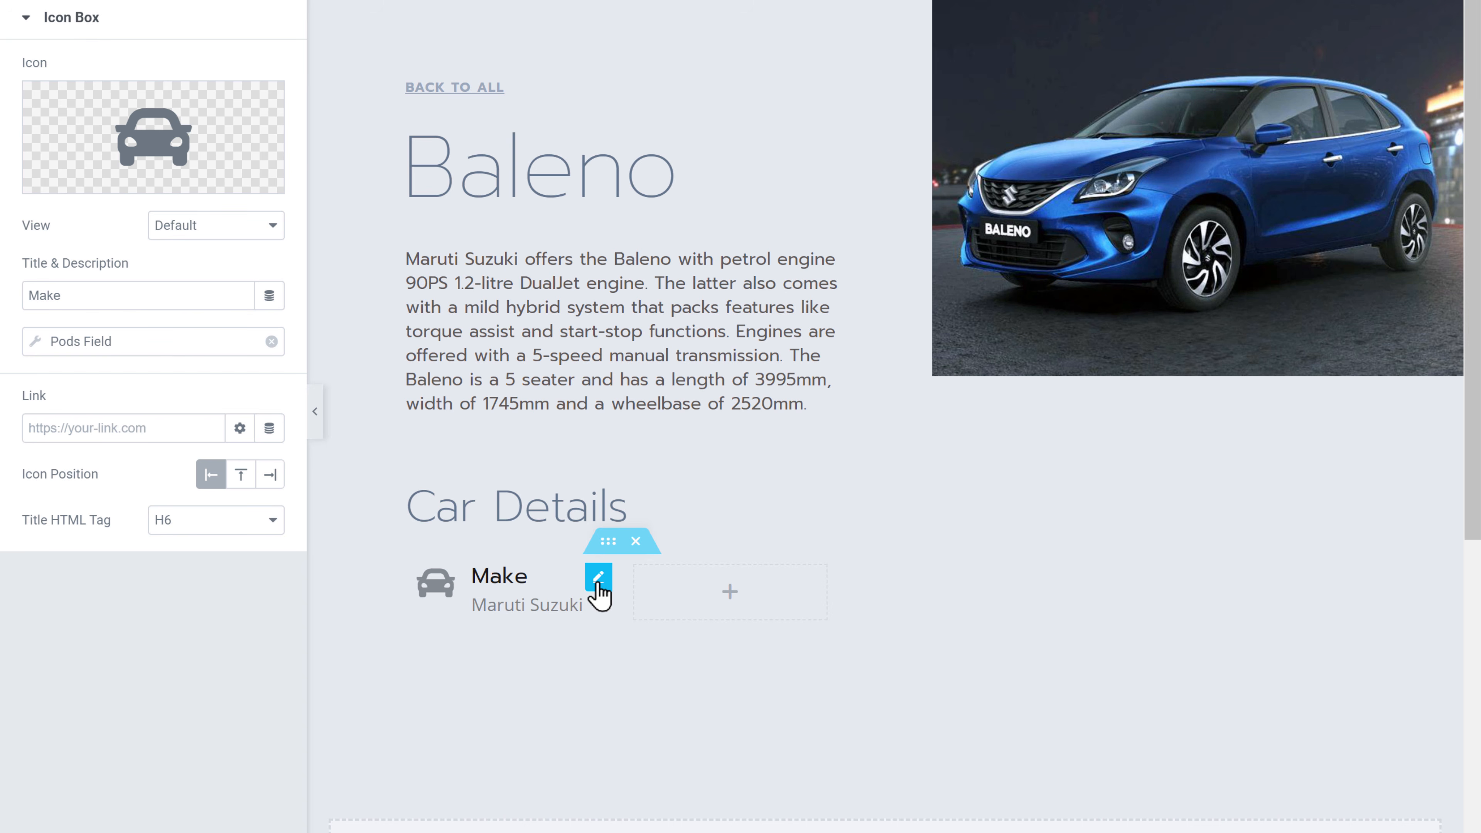
Step: Copy the Make icon box and paste it into the empty second column of the inner section
{"action": "right_click", "coordinate": [598, 582]}
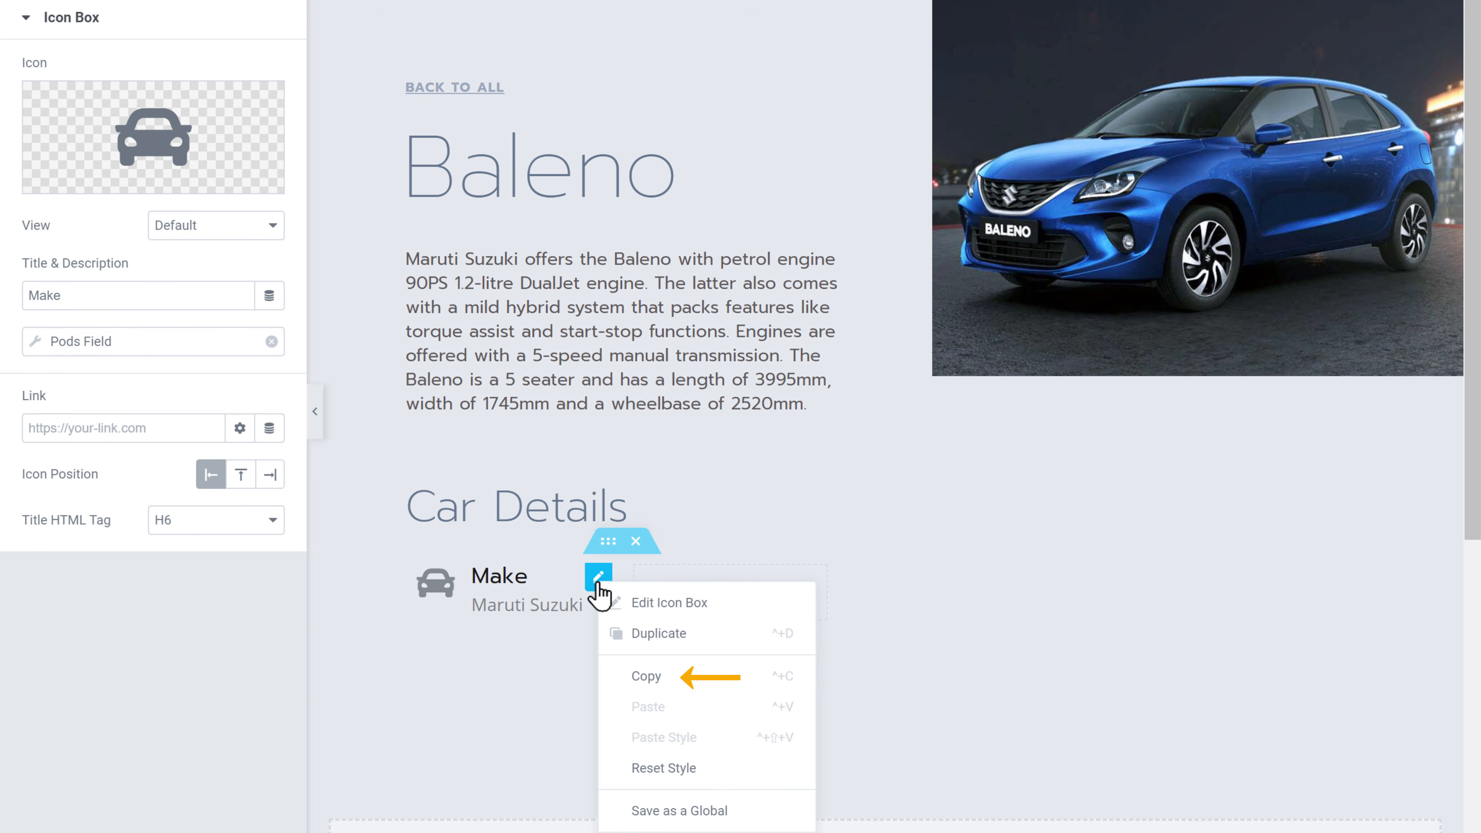
{"action": "left_click", "coordinate": [646, 685]}
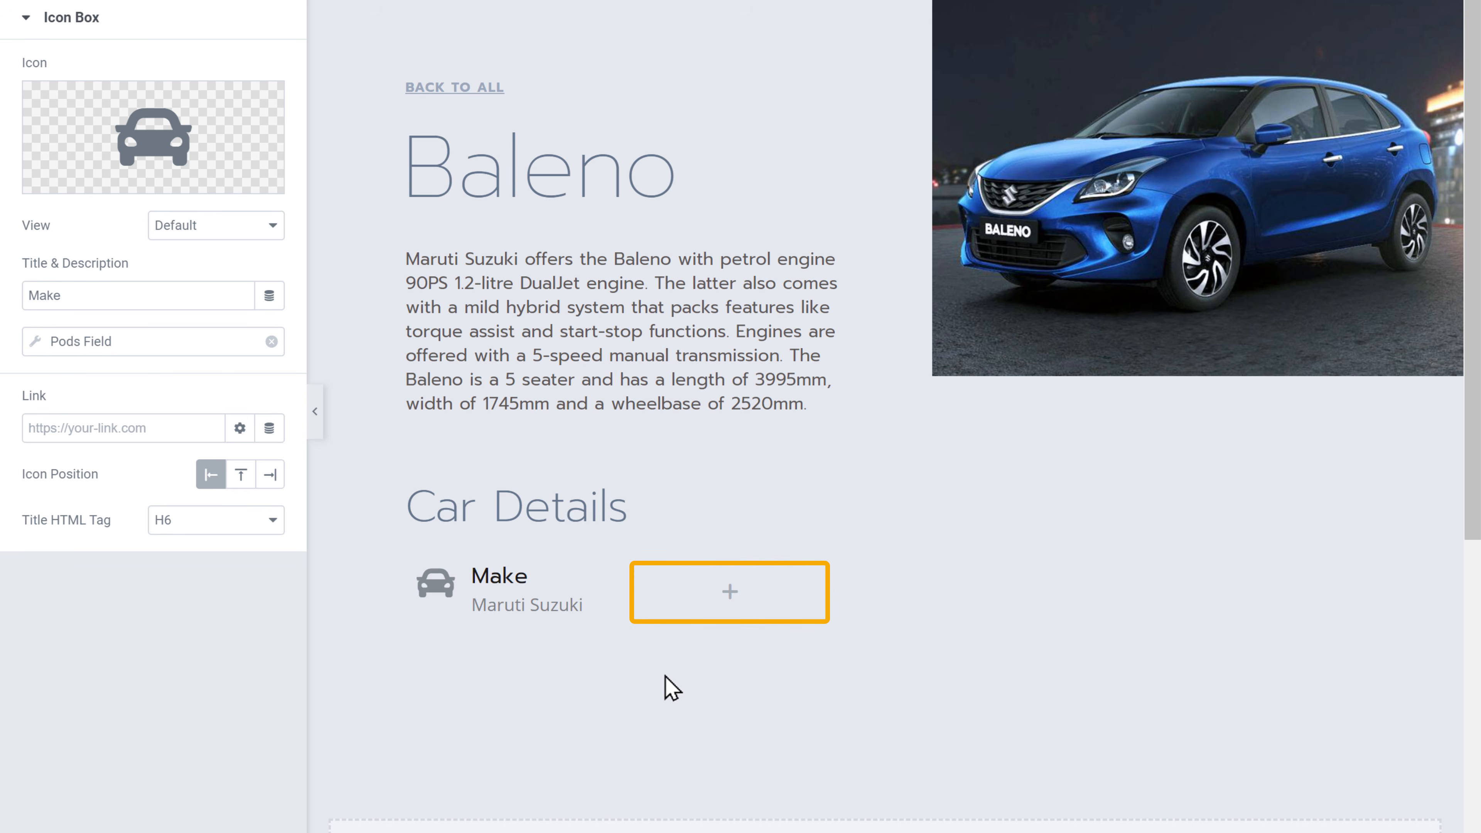
{"action": "right_click", "coordinate": [728, 601]}
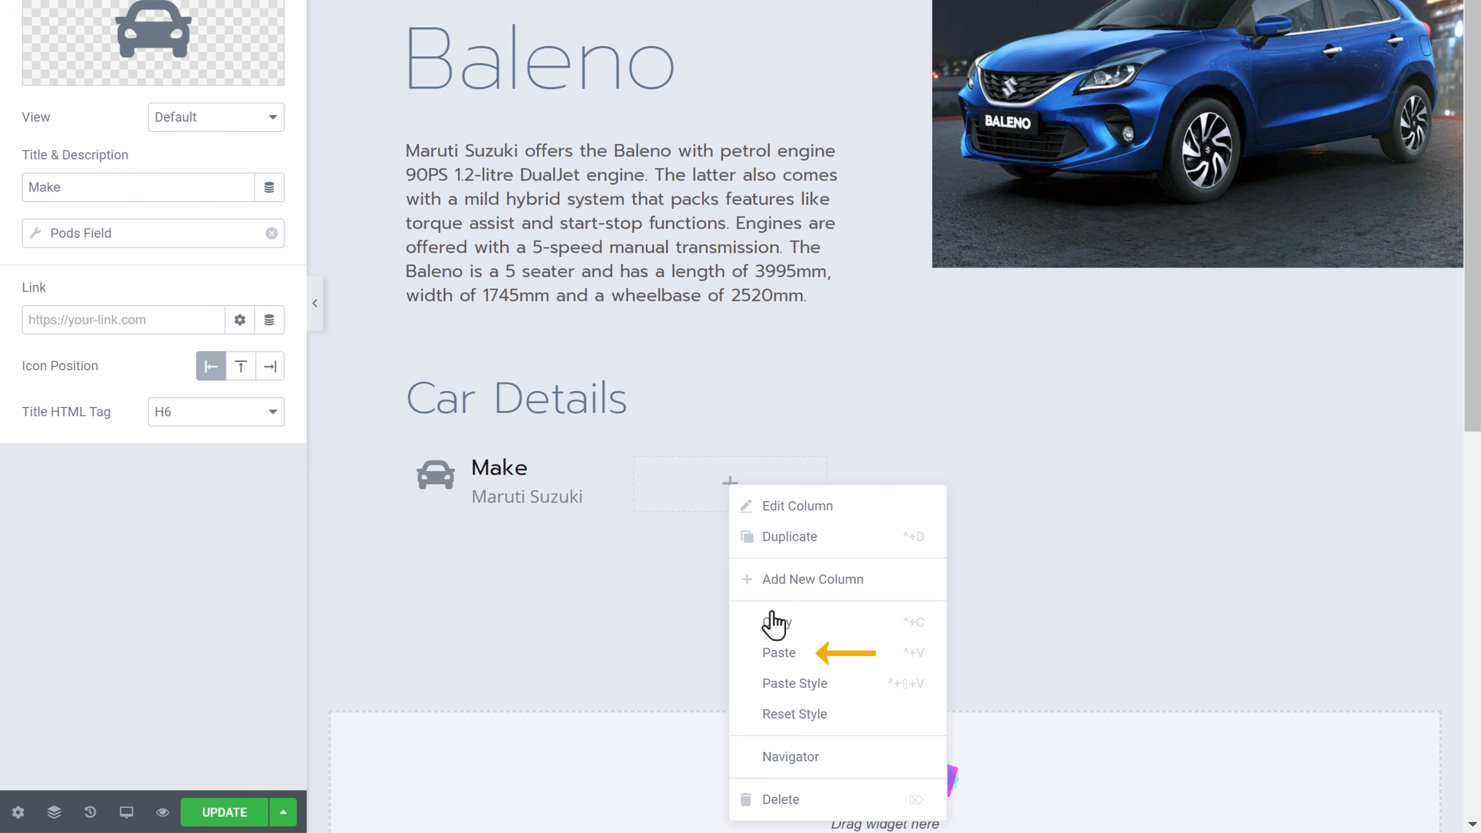
{"action": "left_click", "coordinate": [781, 663]}
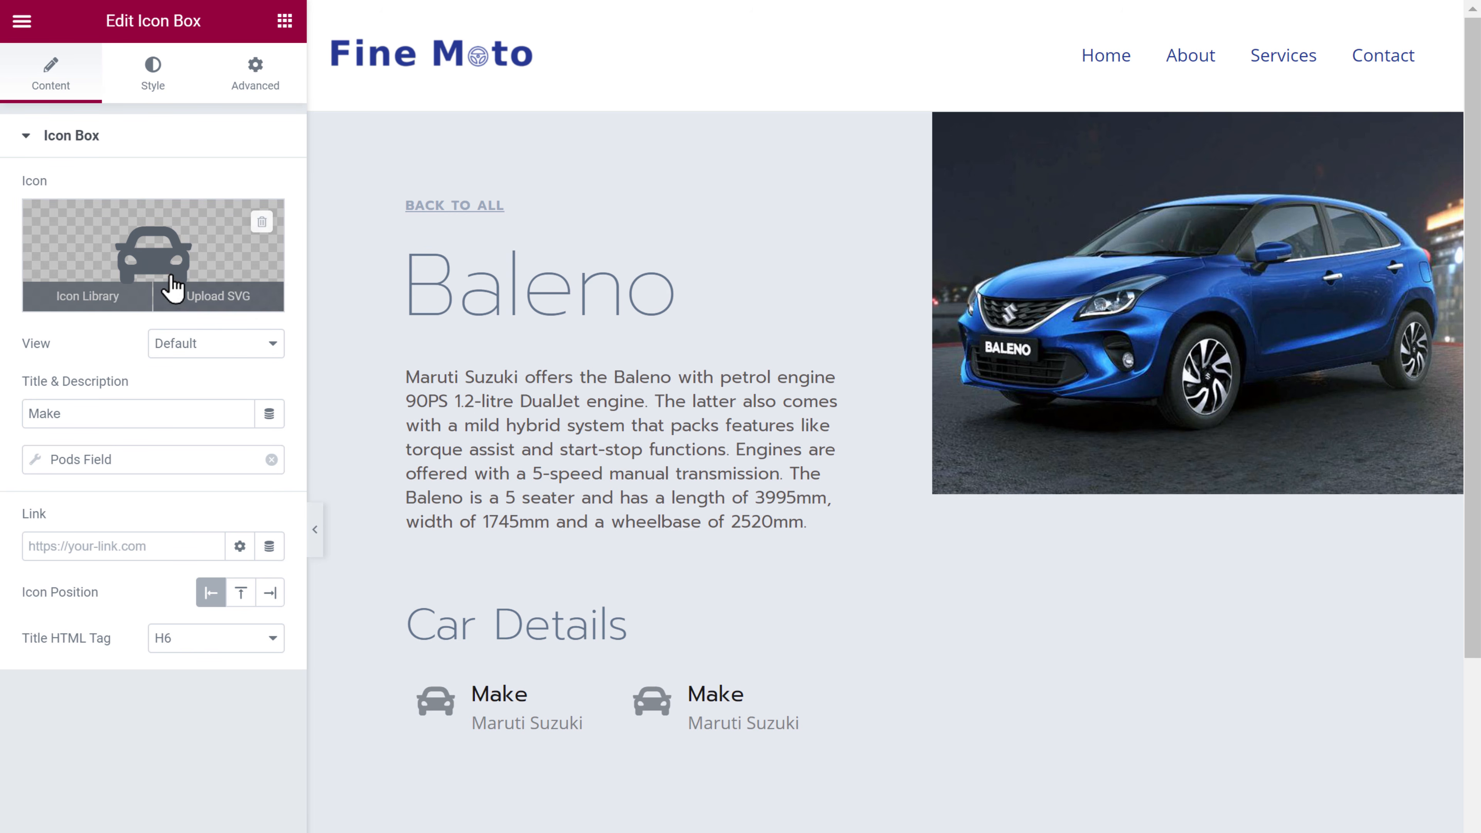
Step: Change the copied icon box's icon to the calendar with date grid and its title to "Year of manufacture"
{"action": "left_click", "coordinate": [155, 257]}
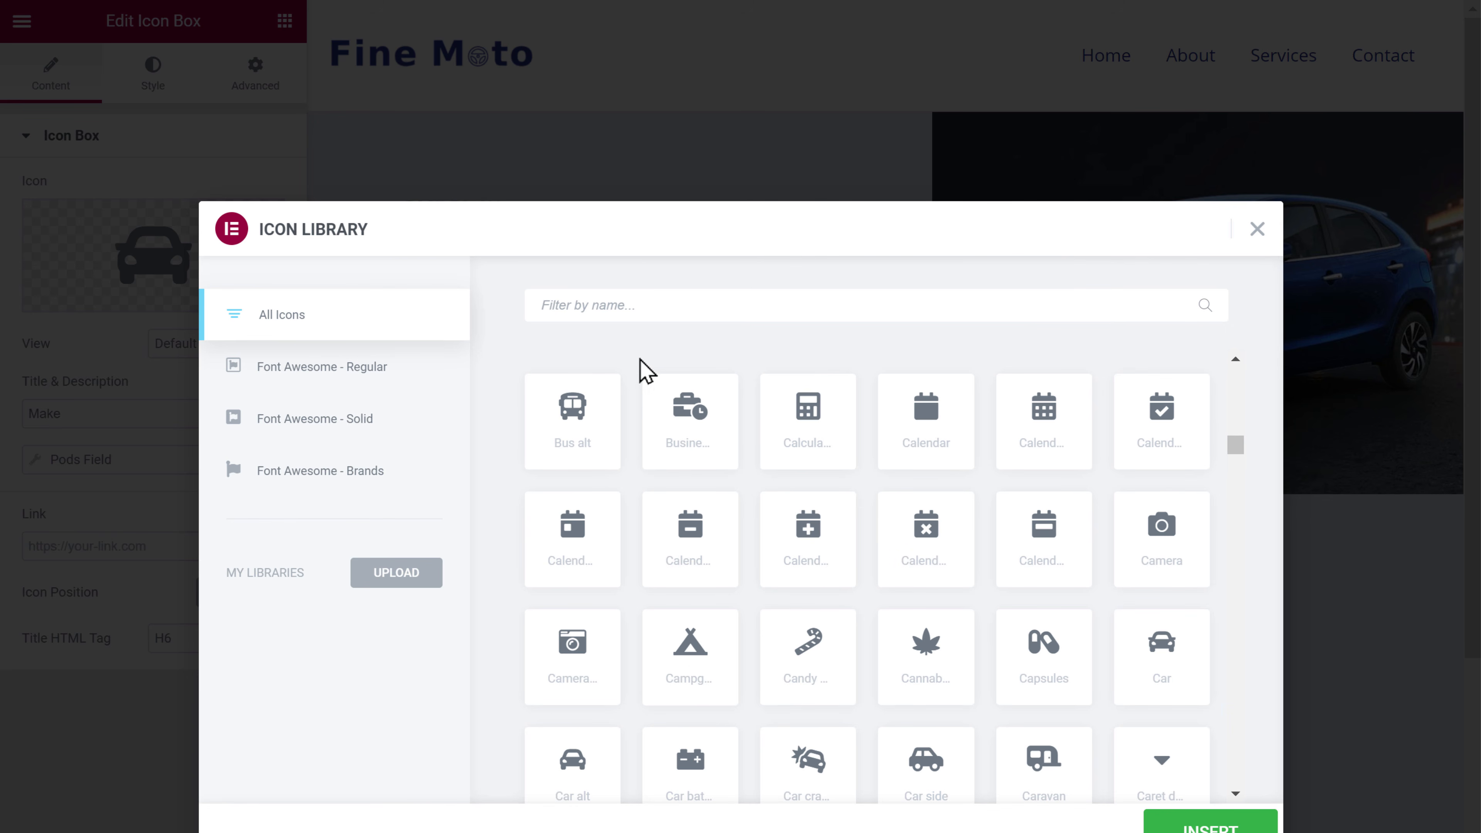
{"action": "left_click", "coordinate": [1046, 417]}
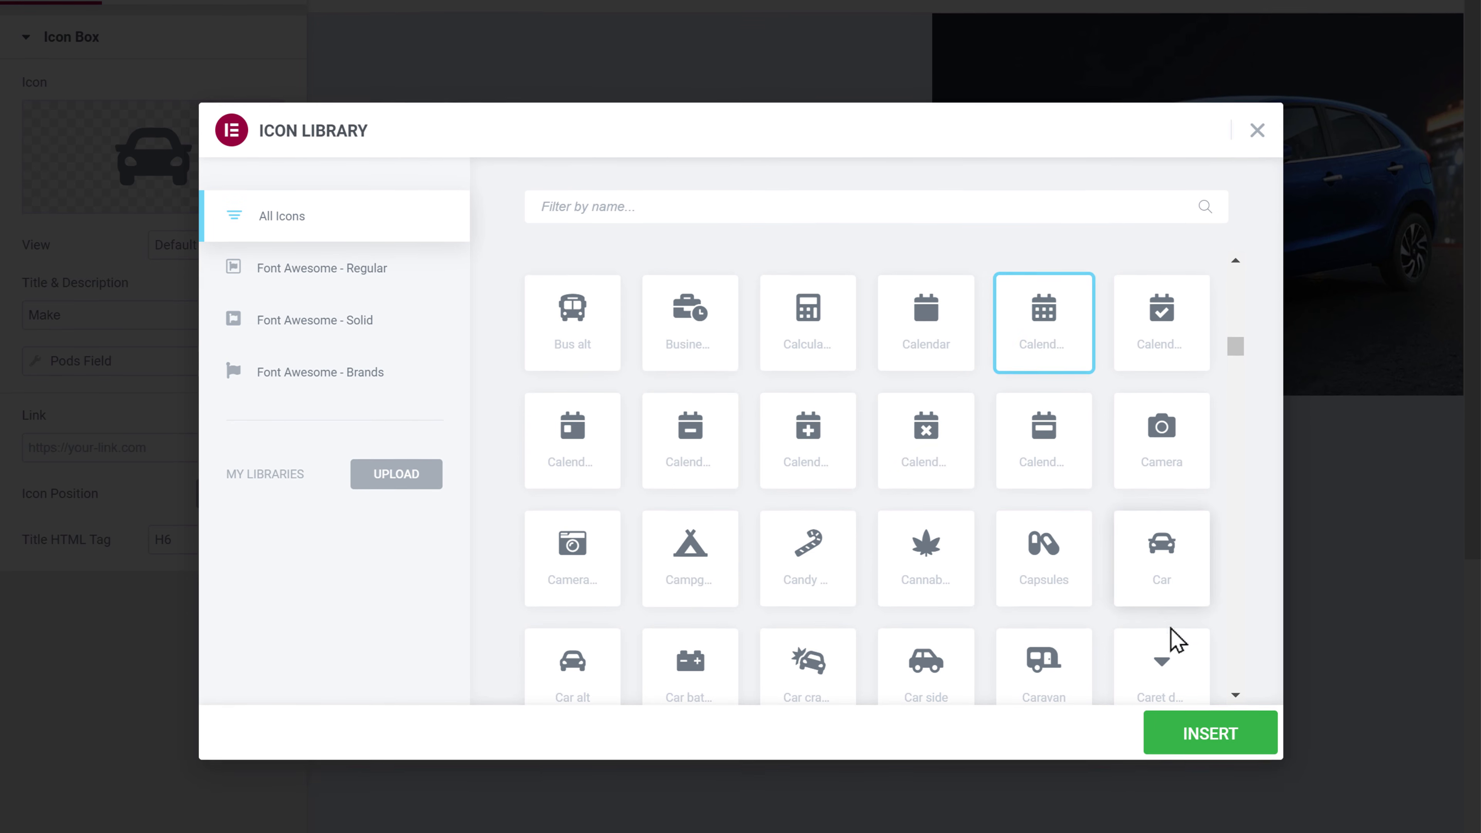
{"action": "left_click", "coordinate": [1208, 721]}
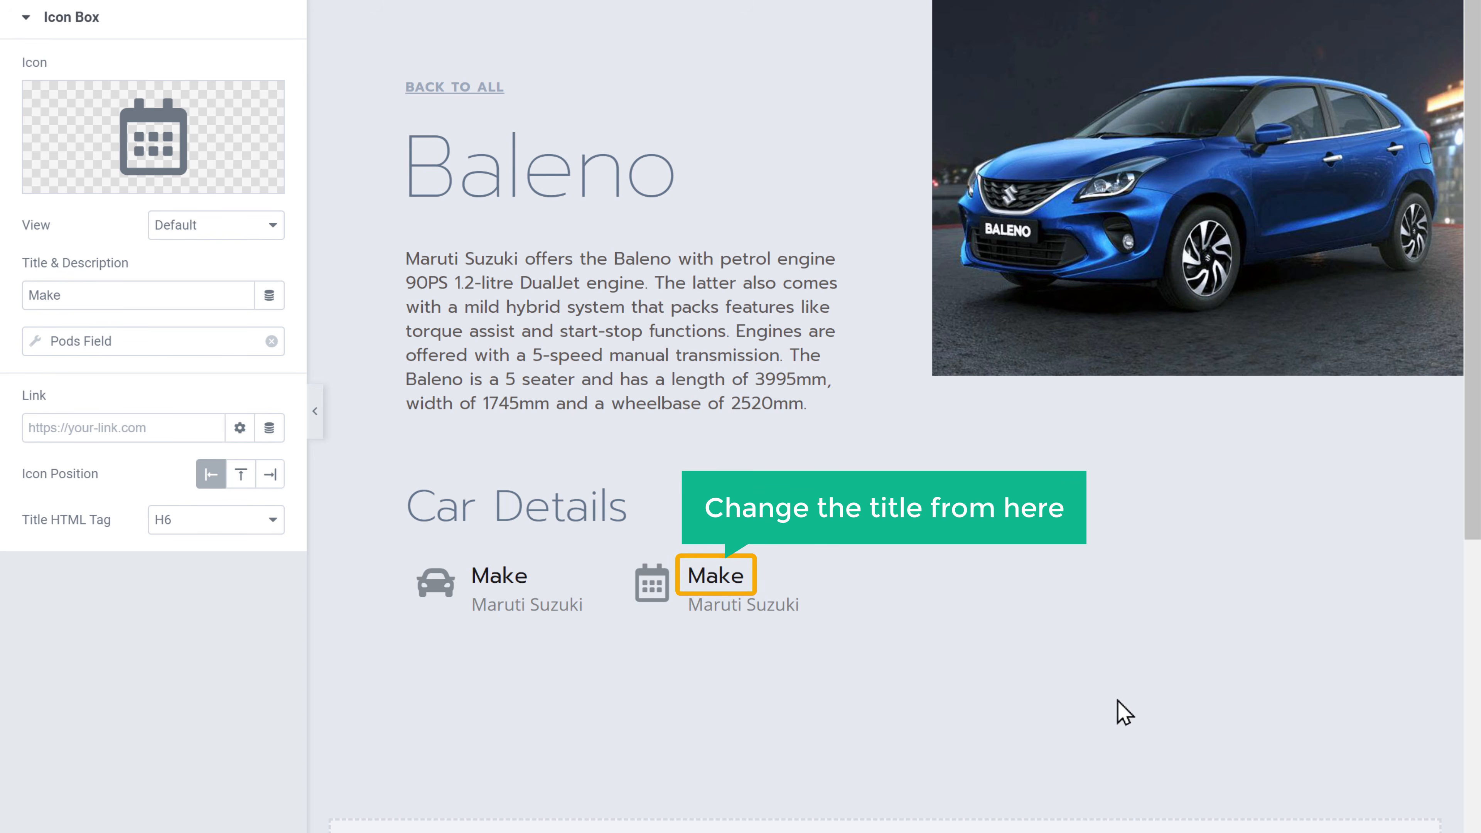
{"action": "left_click_drag", "start_coordinate": [692, 576], "coordinate": [741, 576]}
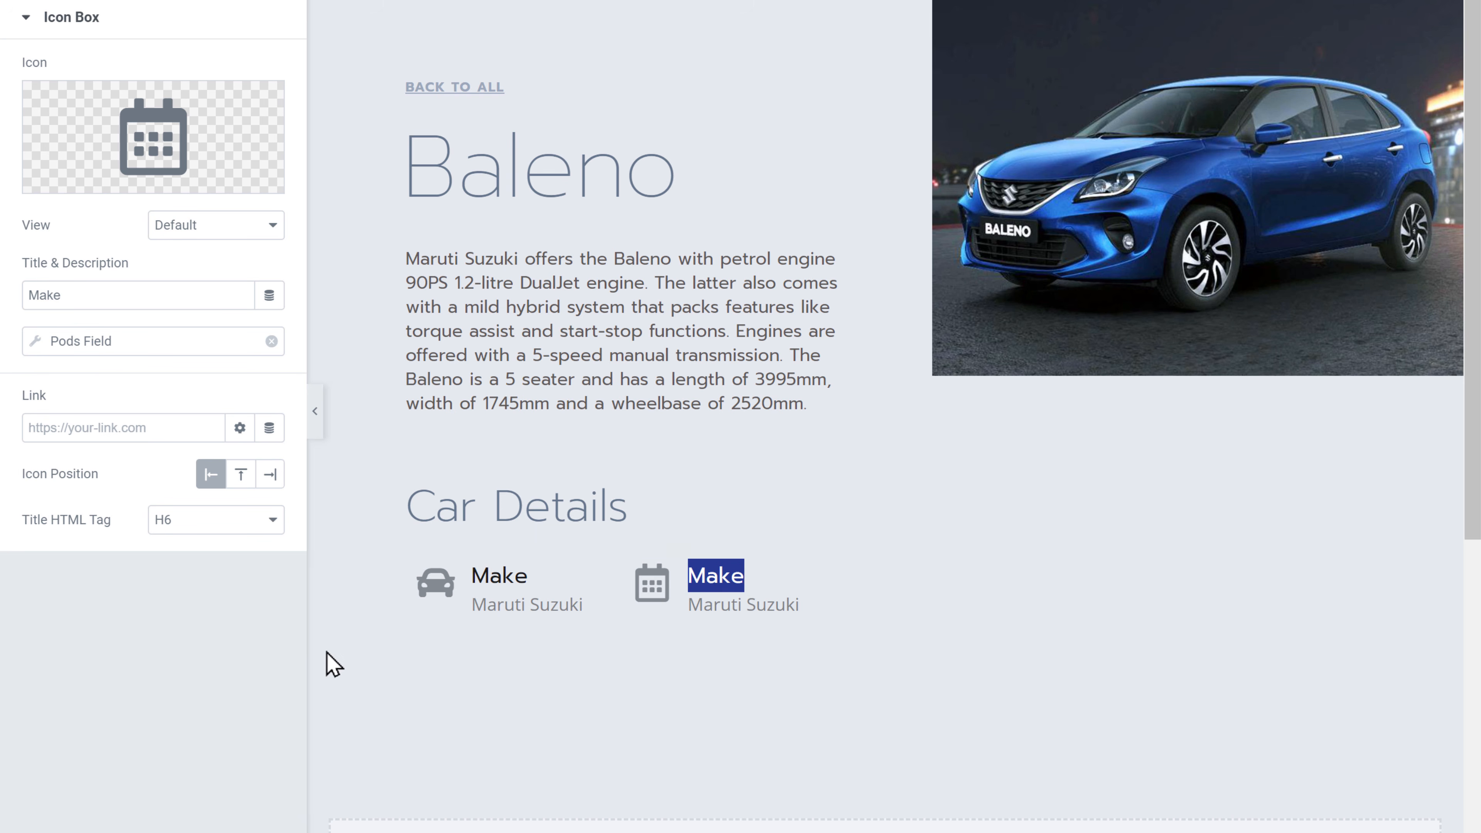
{"action": "type", "text": "Year of manufactur"}
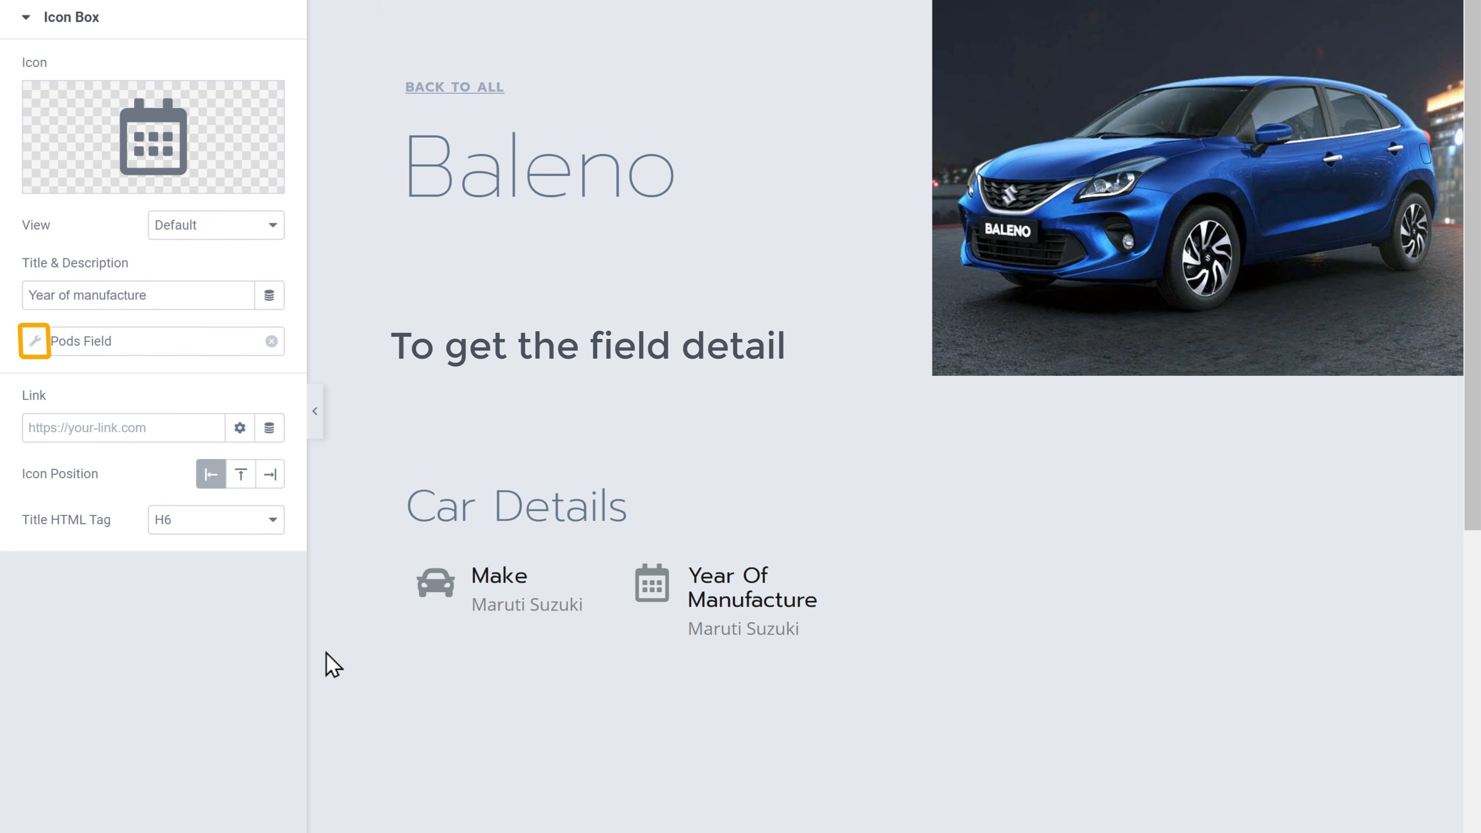
Step: Set the Pods Field key of the second icon box's description to Year of Manufacture
{"action": "left_click", "coordinate": [29, 344]}
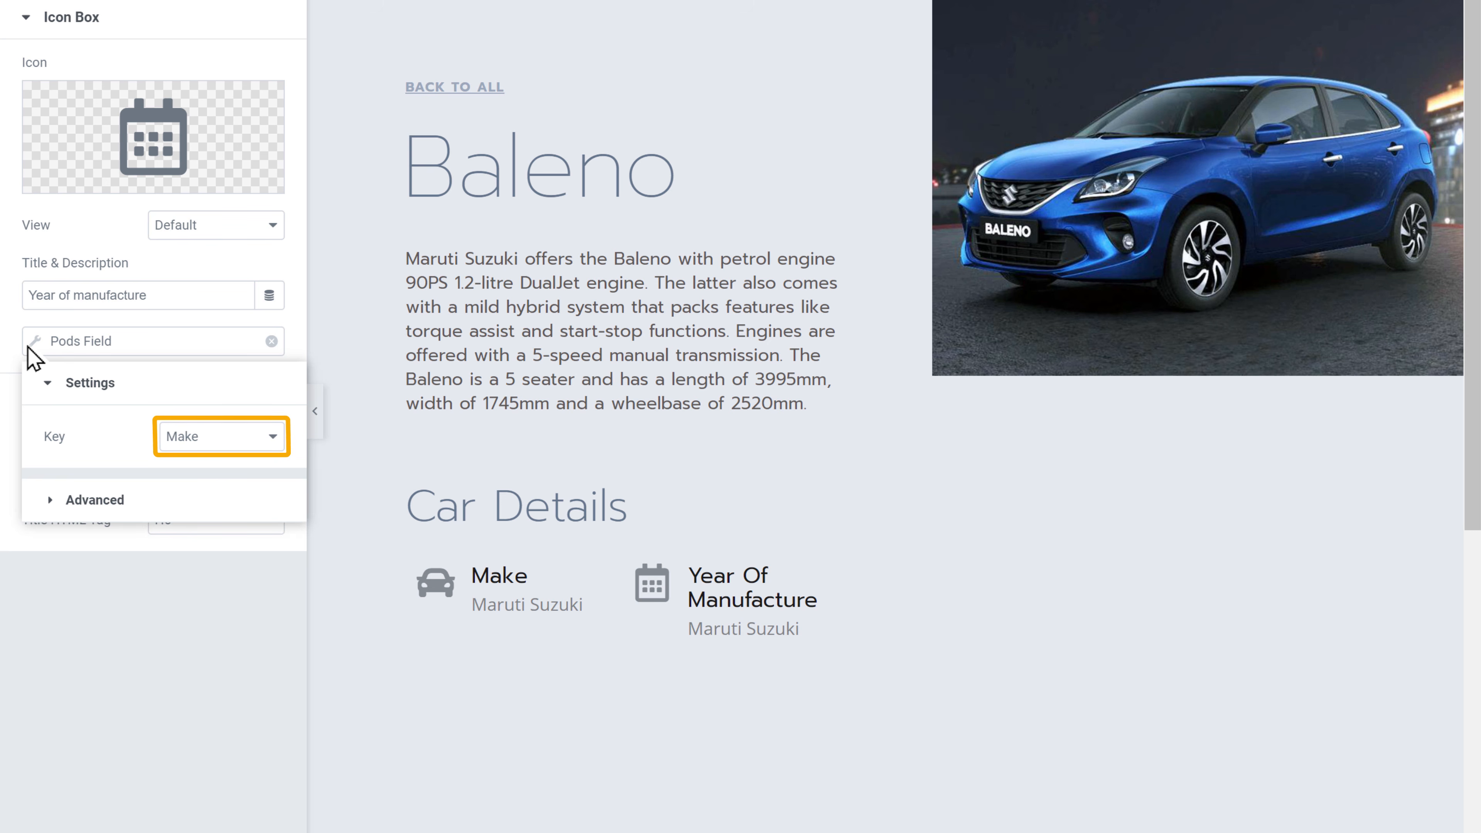
{"action": "left_click", "coordinate": [269, 440]}
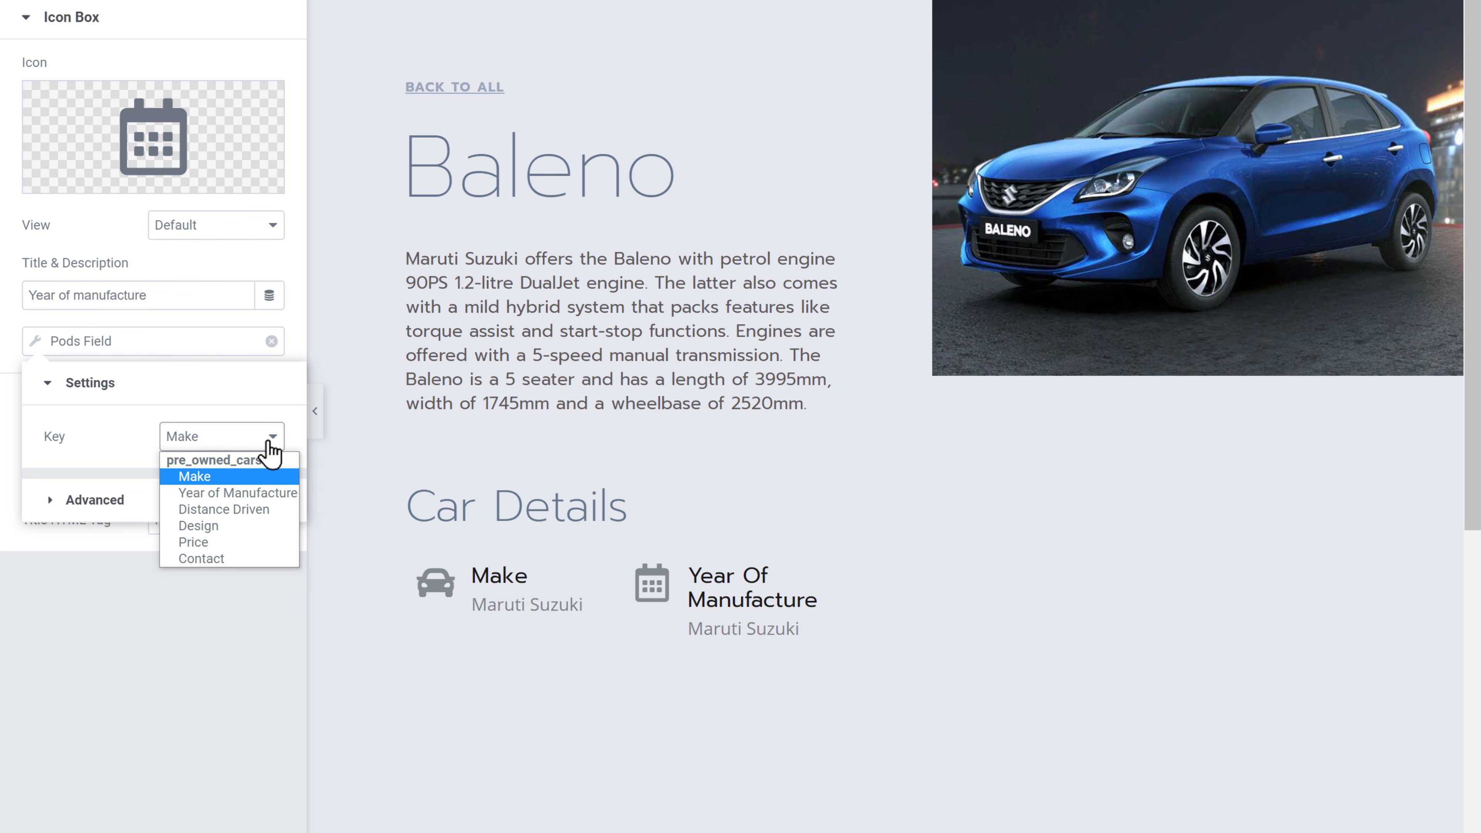
{"action": "left_click", "coordinate": [233, 495]}
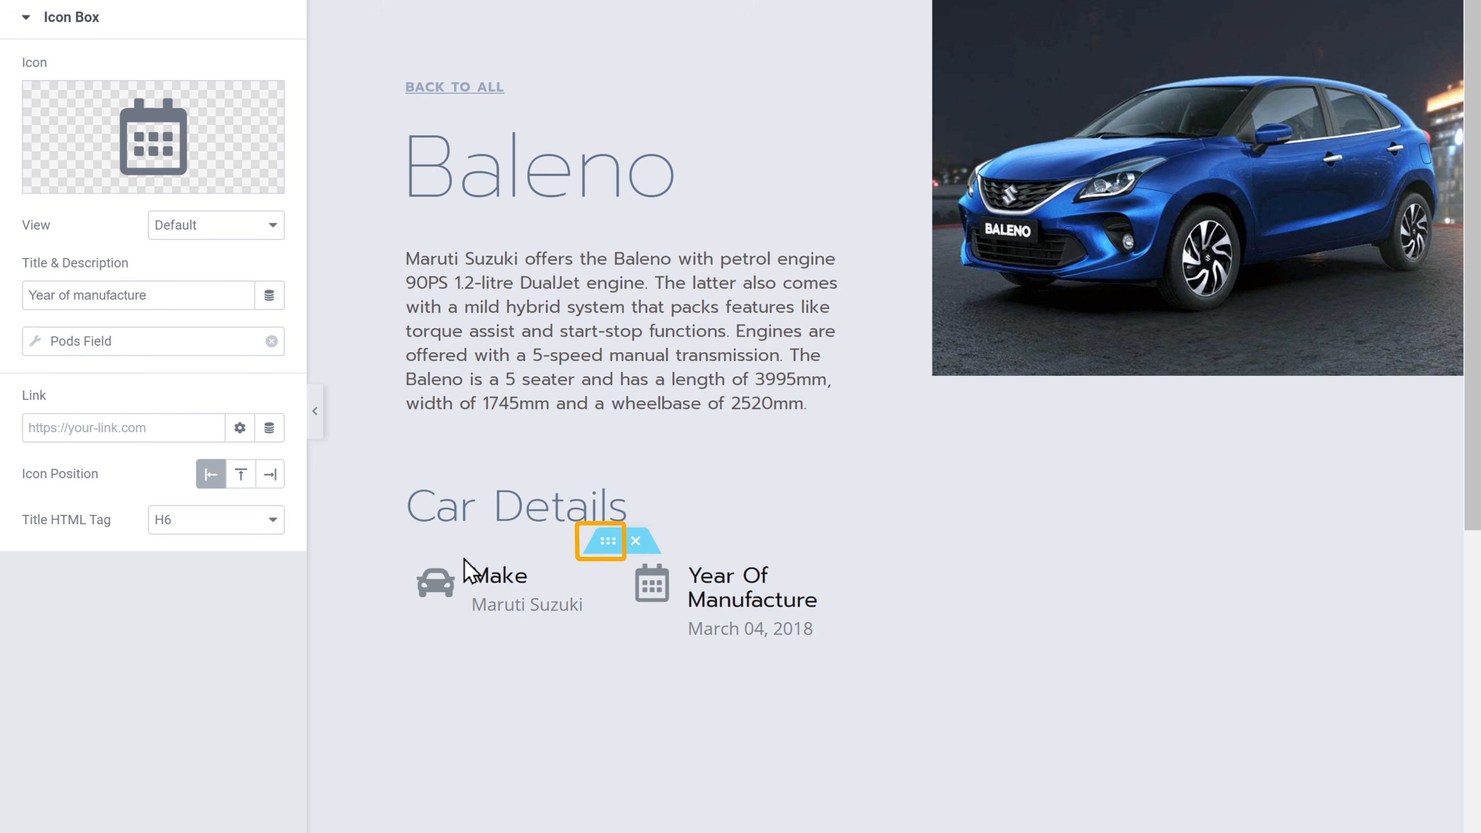
Step: Duplicate the inner section that holds the Make and Year of Manufacture icon boxes
{"action": "right_click", "coordinate": [603, 551]}
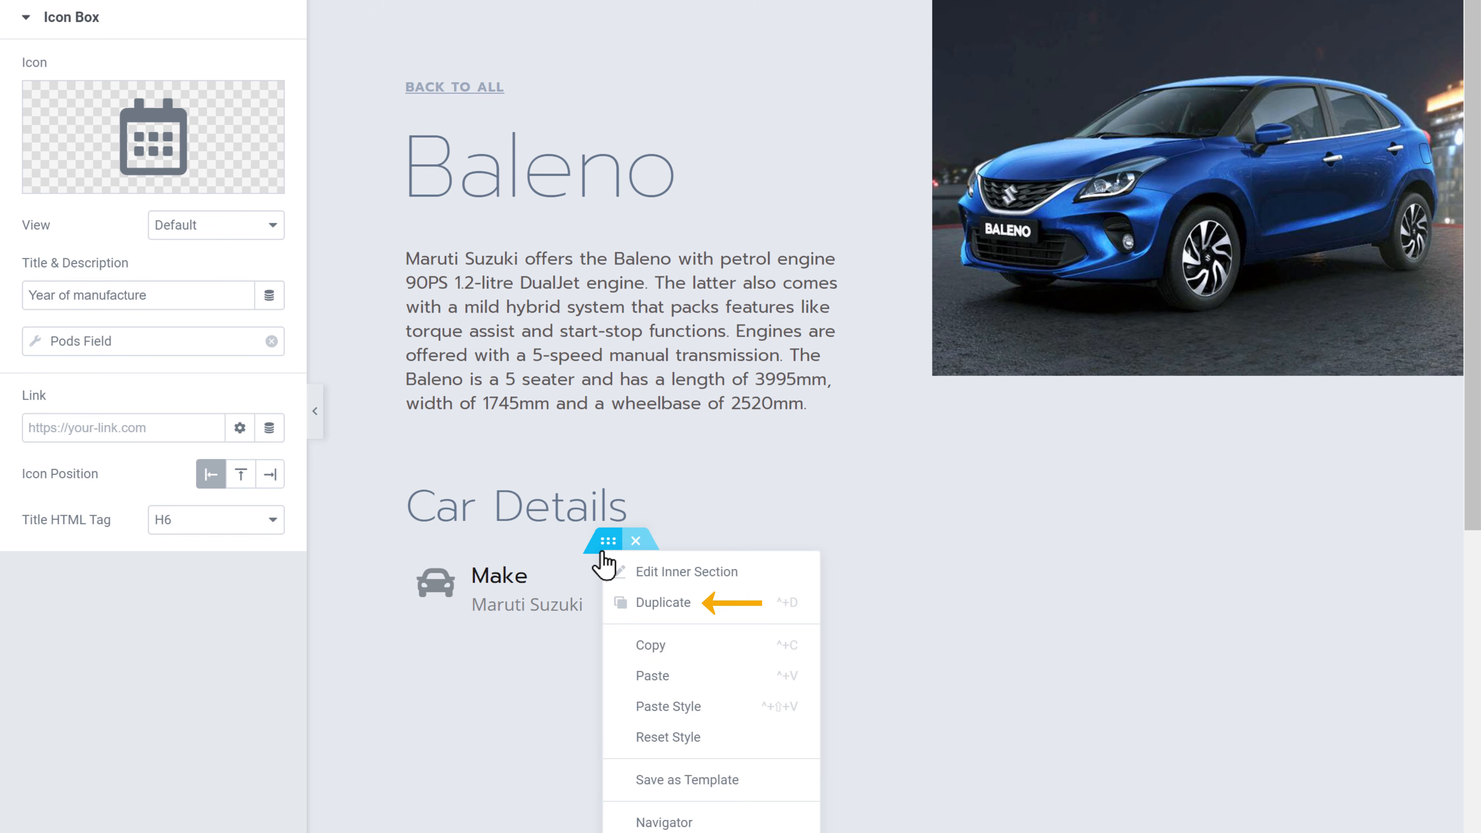
{"action": "left_click", "coordinate": [652, 627]}
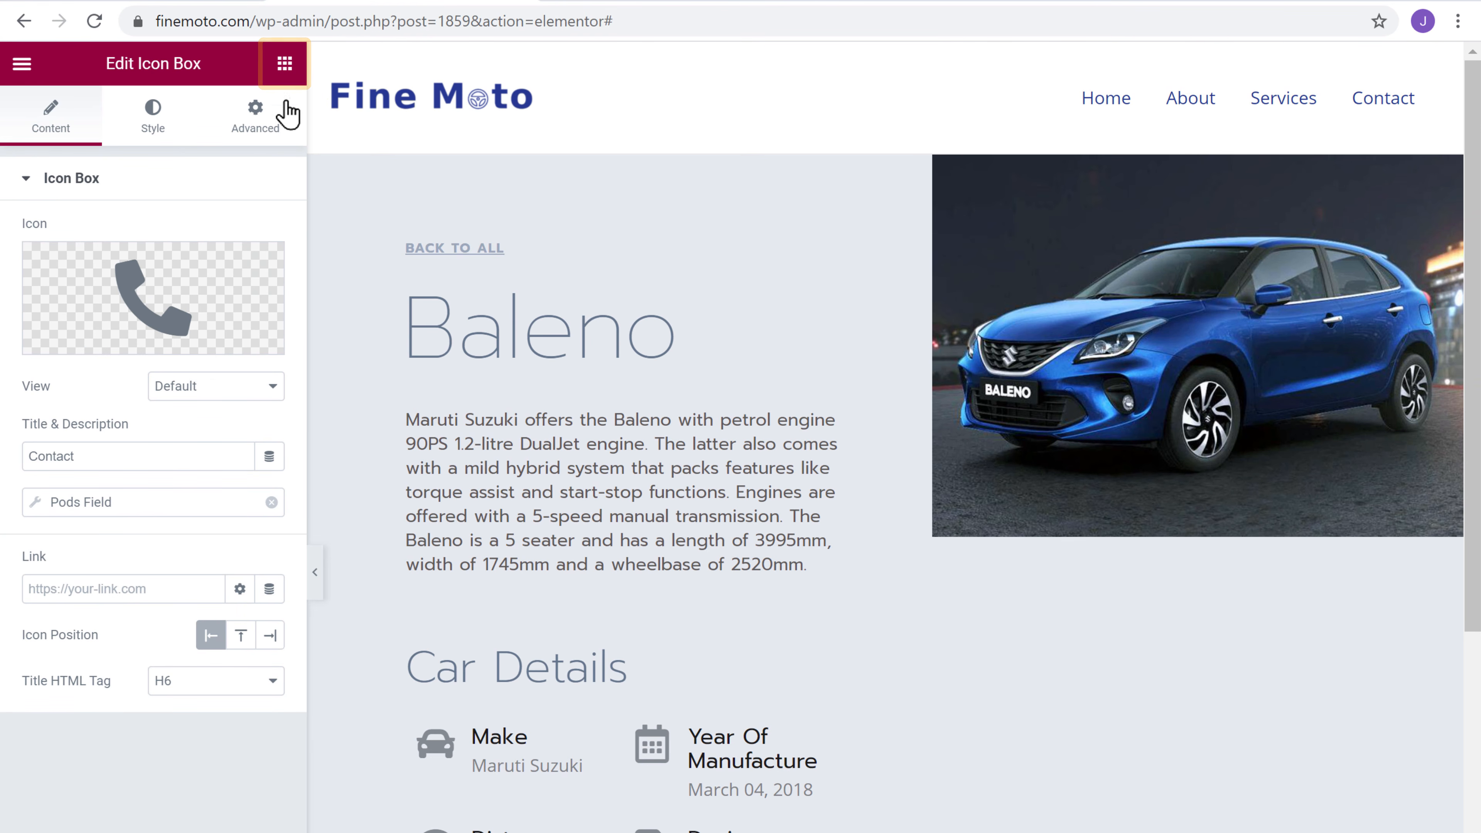
Step: Find the Gallery widget and place it directly below the featured car image
{"action": "left_click", "coordinate": [285, 64]}
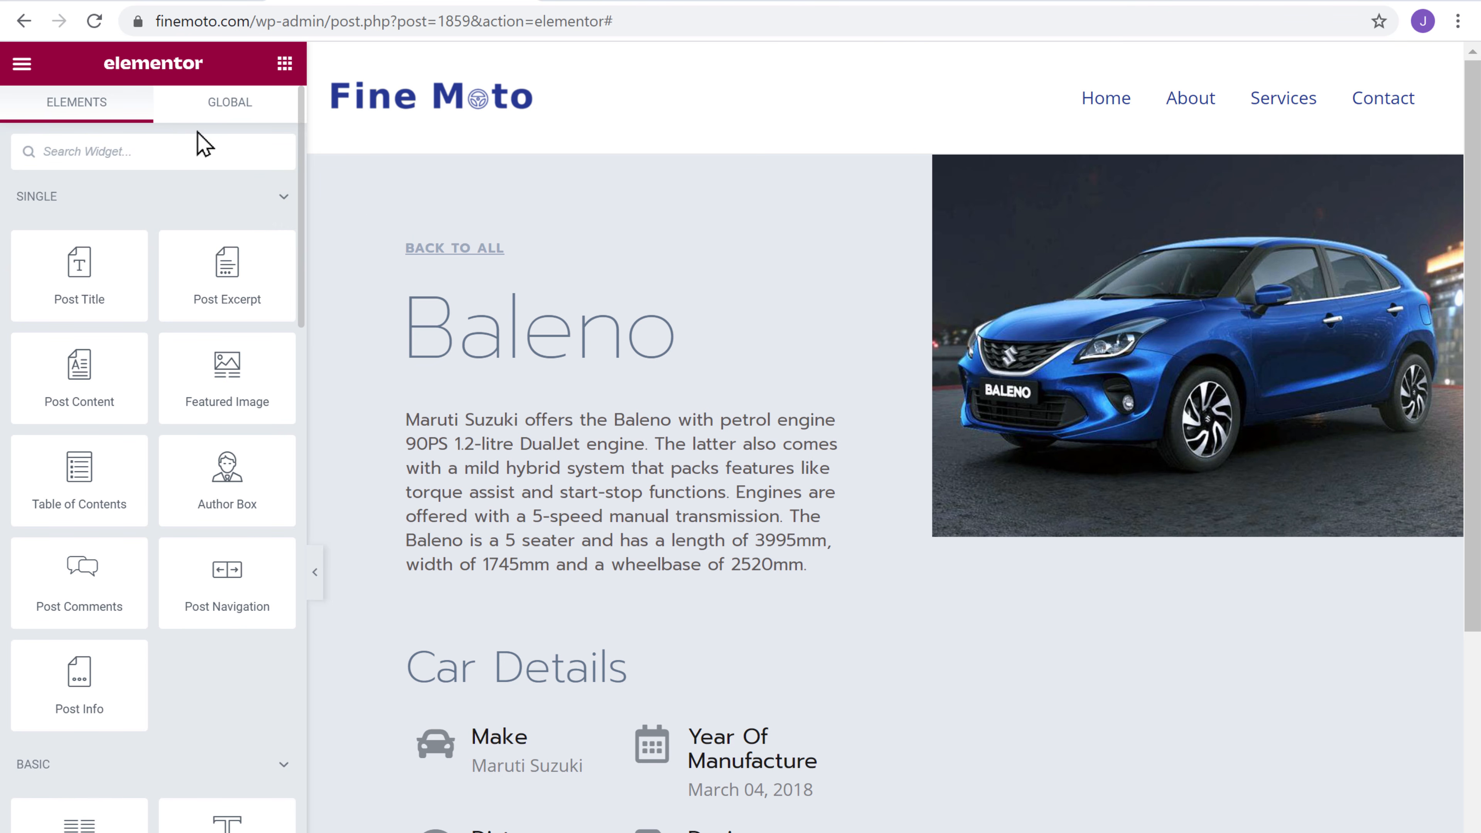
{"action": "type", "text": "Gallery"}
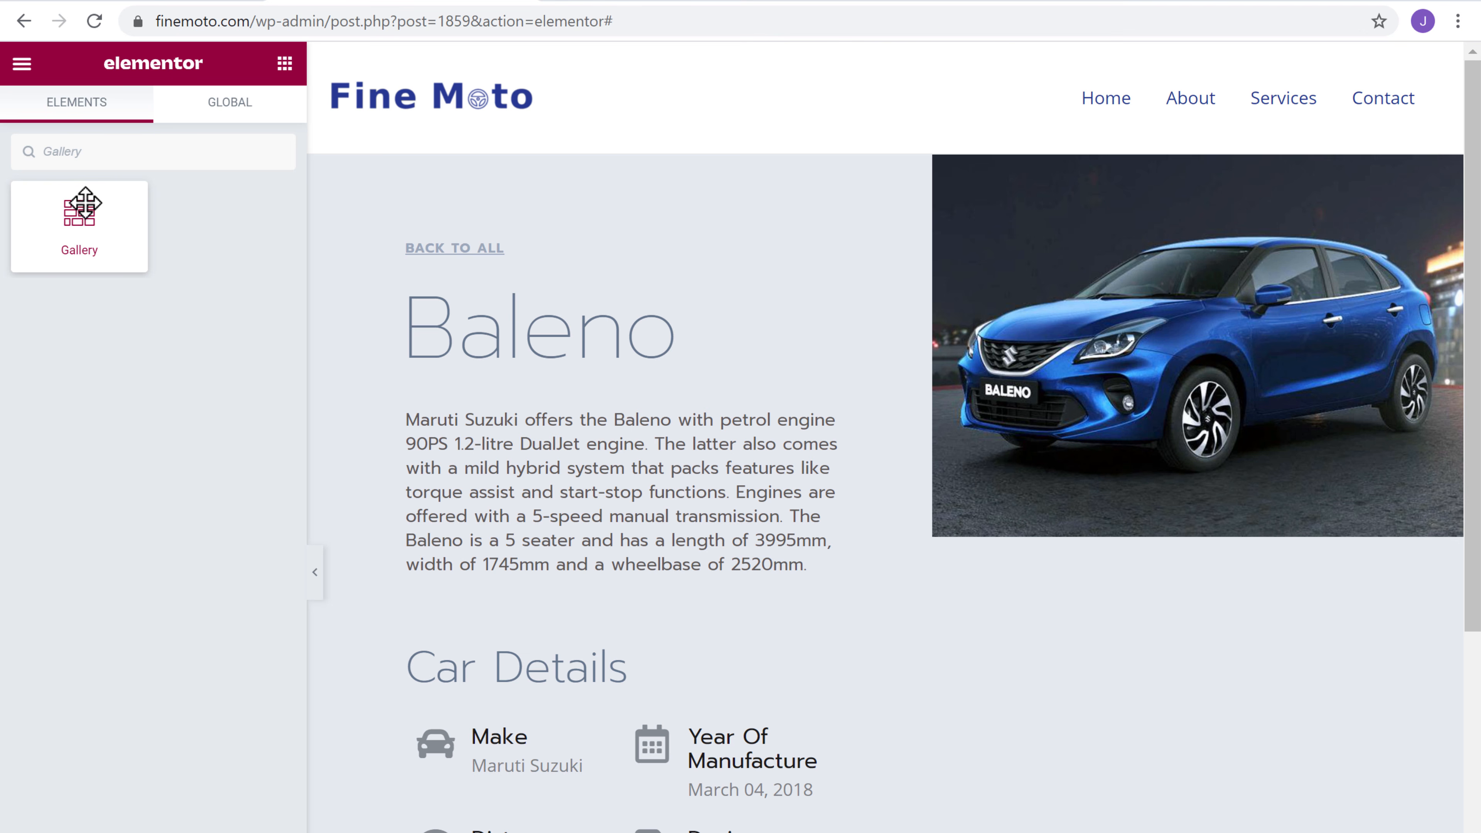
{"action": "left_click_drag", "start_coordinate": [78, 210], "coordinate": [1145, 551]}
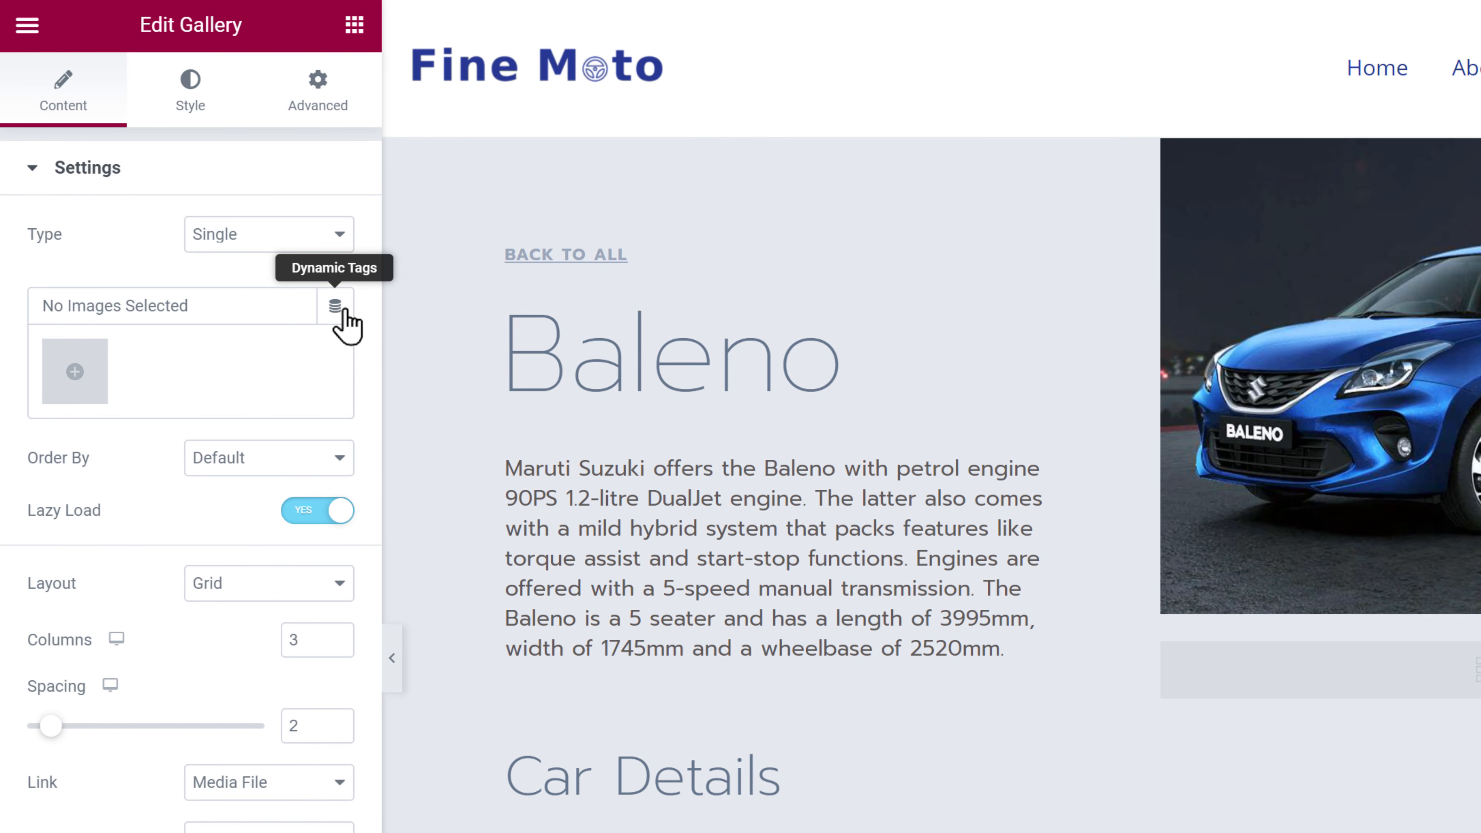
Step: Link the gallery's images dynamically to the Pods Gallery Field with its key set to Gallery
{"action": "left_click", "coordinate": [336, 307]}
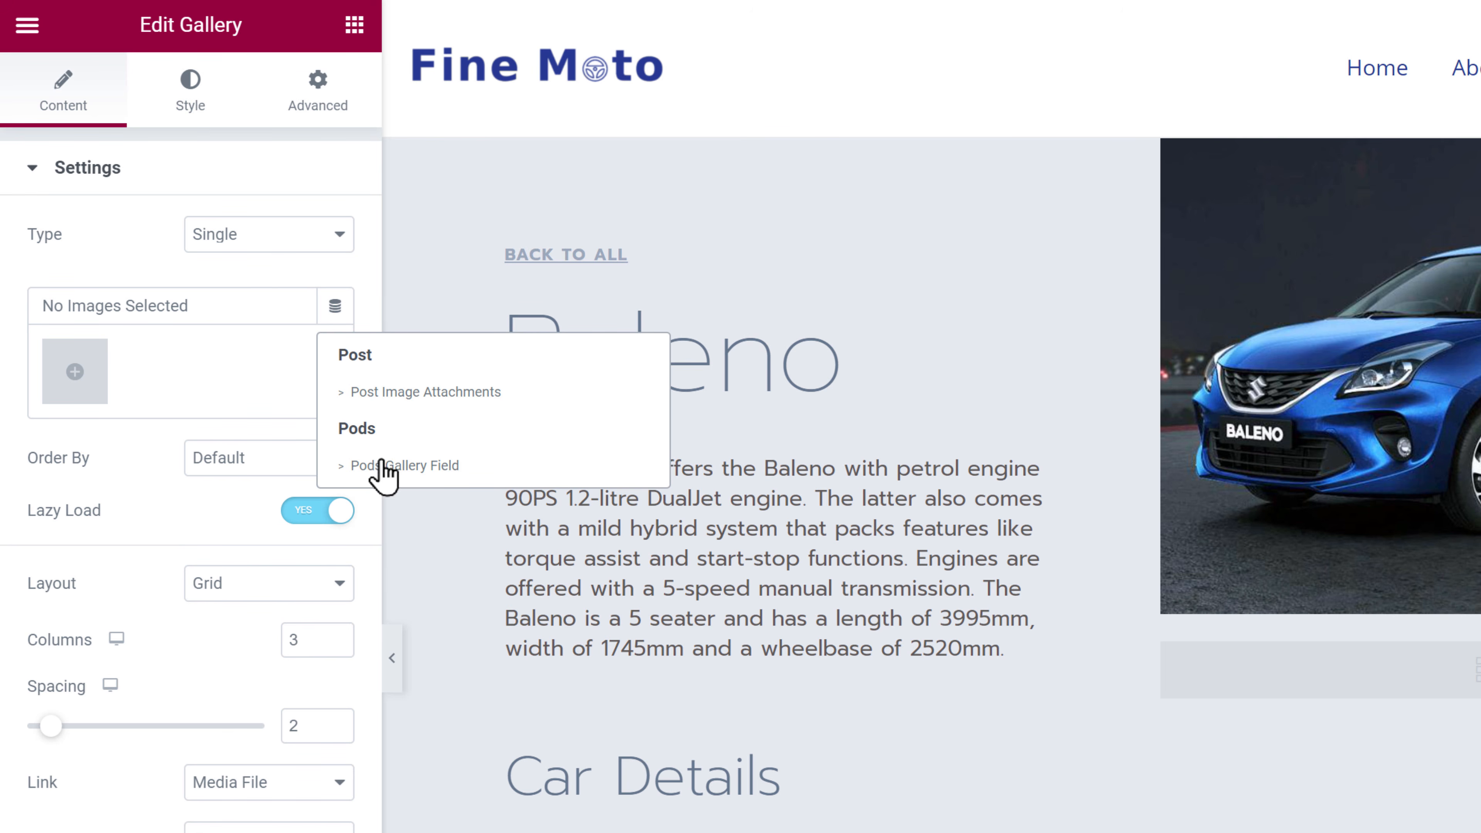
{"action": "left_click", "coordinate": [386, 472]}
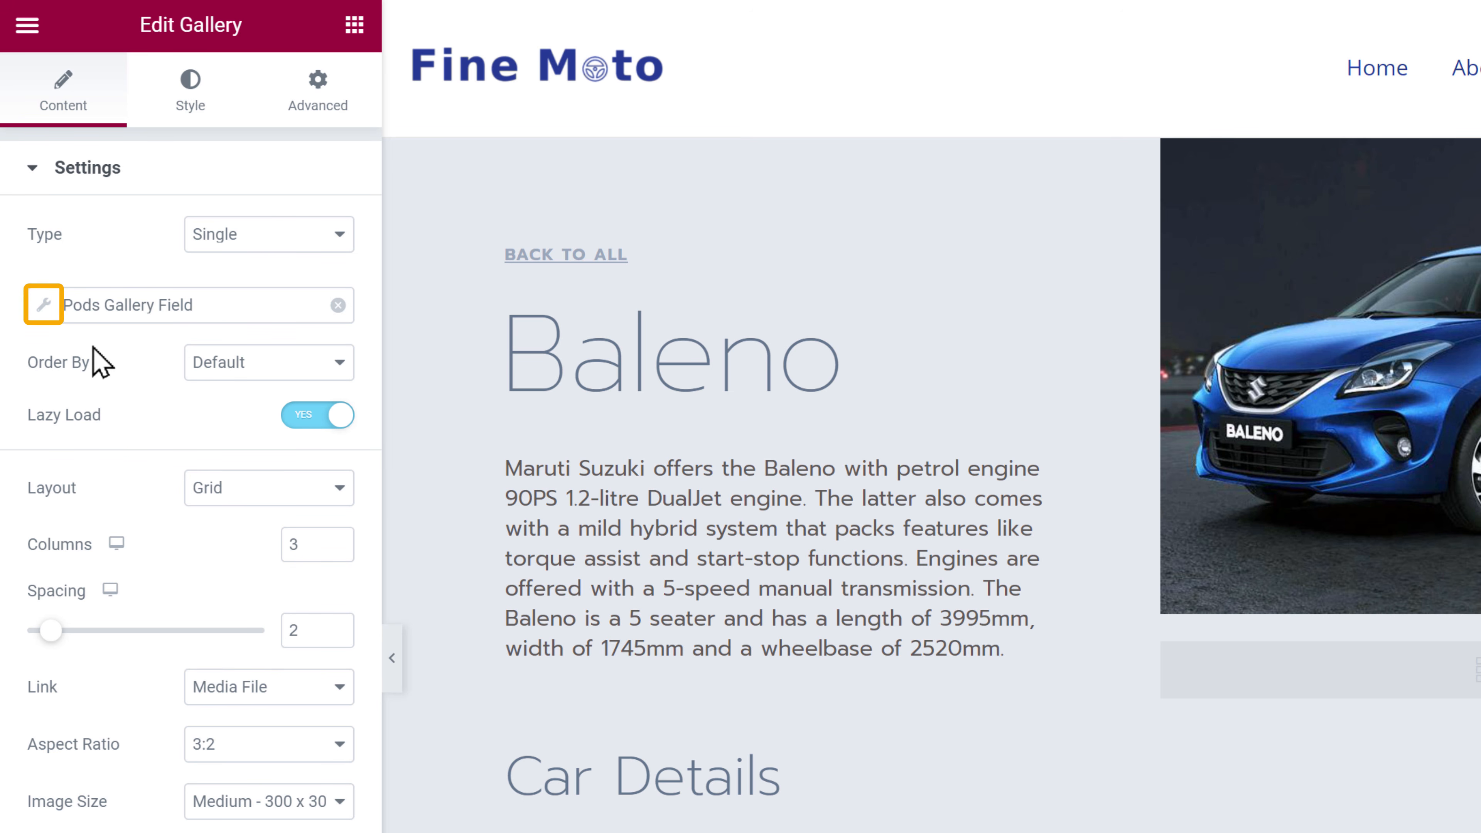
{"action": "left_click", "coordinate": [41, 308]}
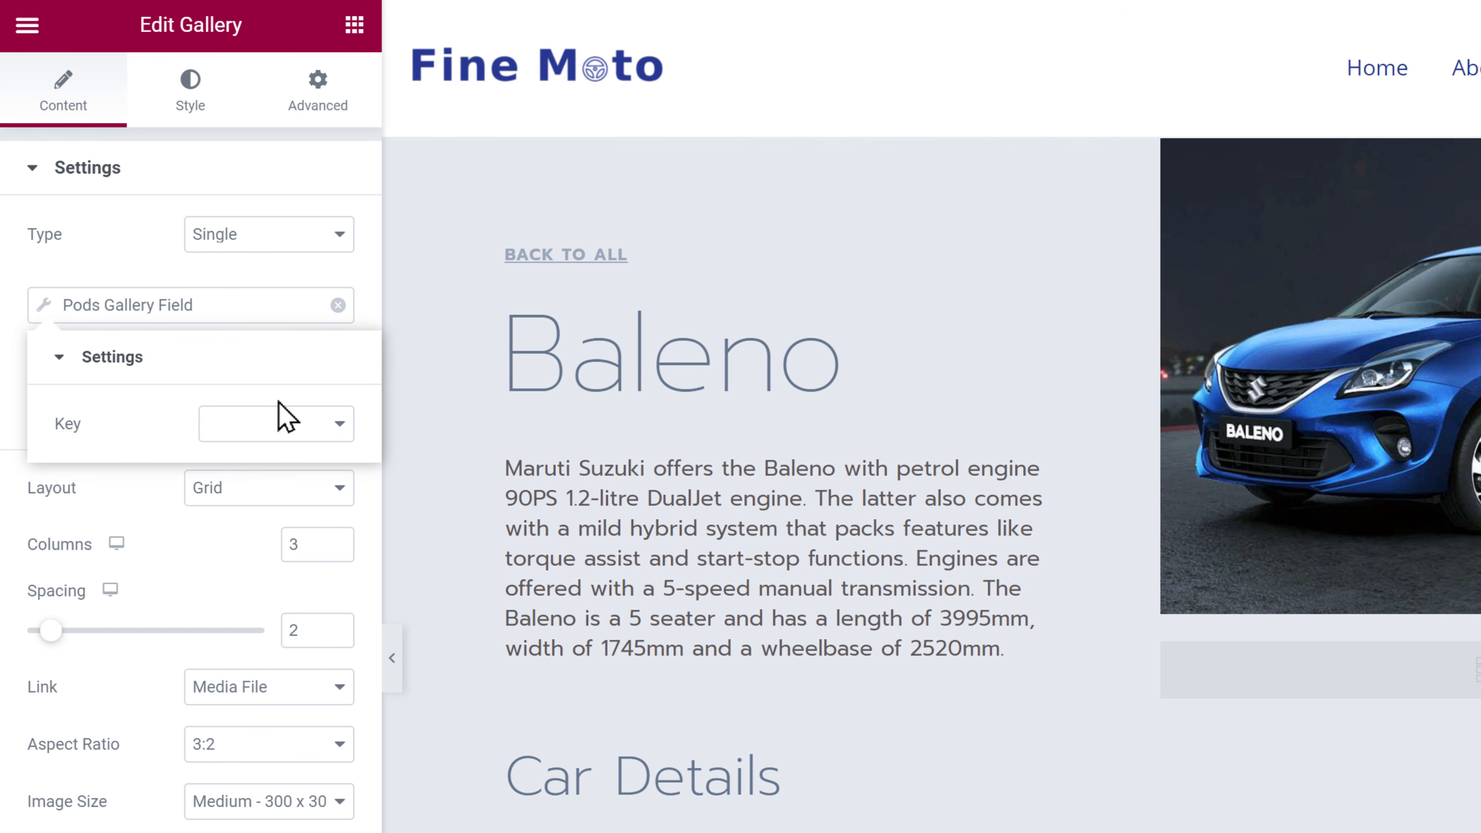
{"action": "left_click", "coordinate": [340, 424]}
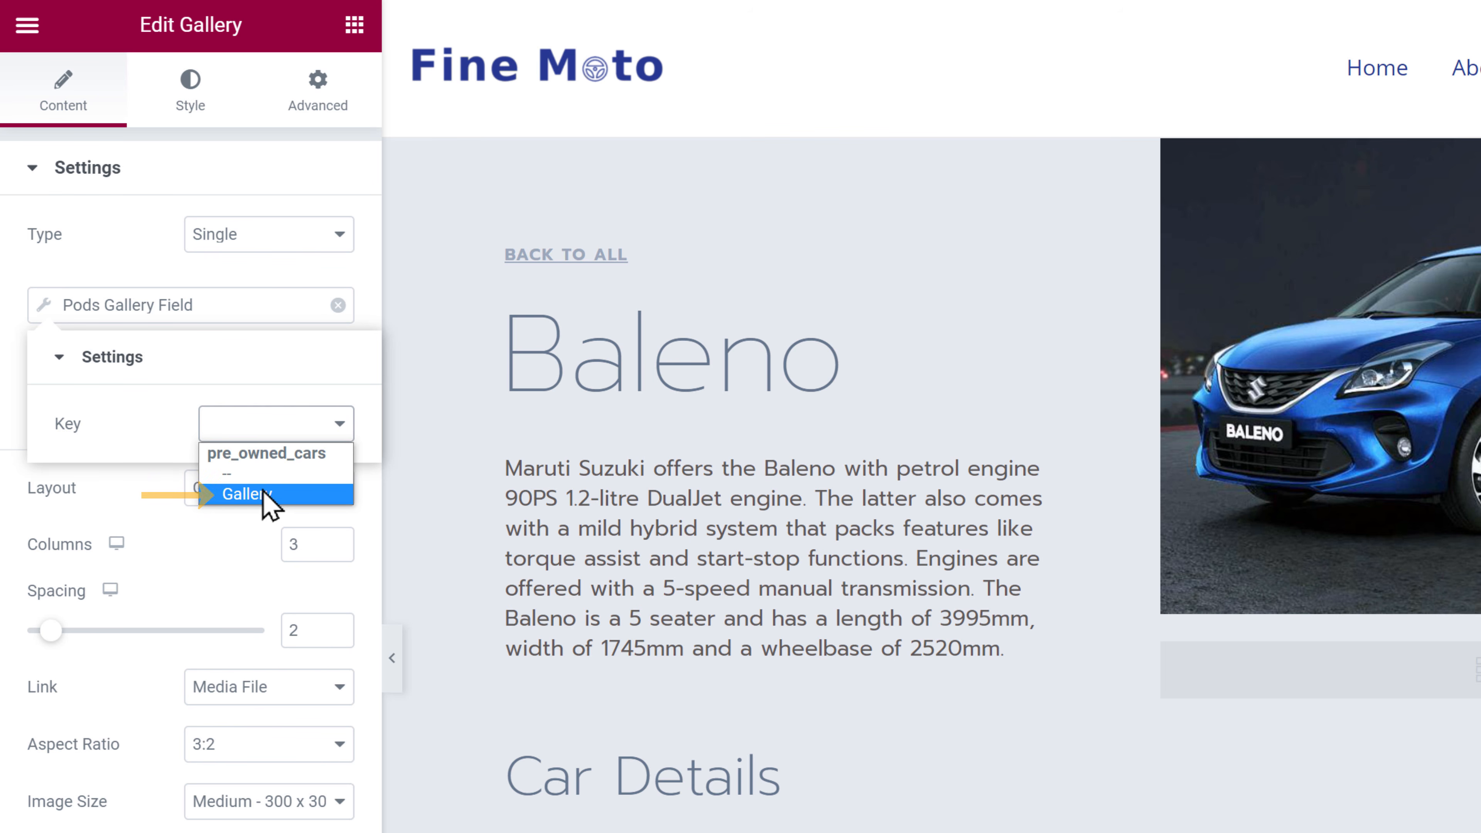
{"action": "left_click", "coordinate": [241, 499]}
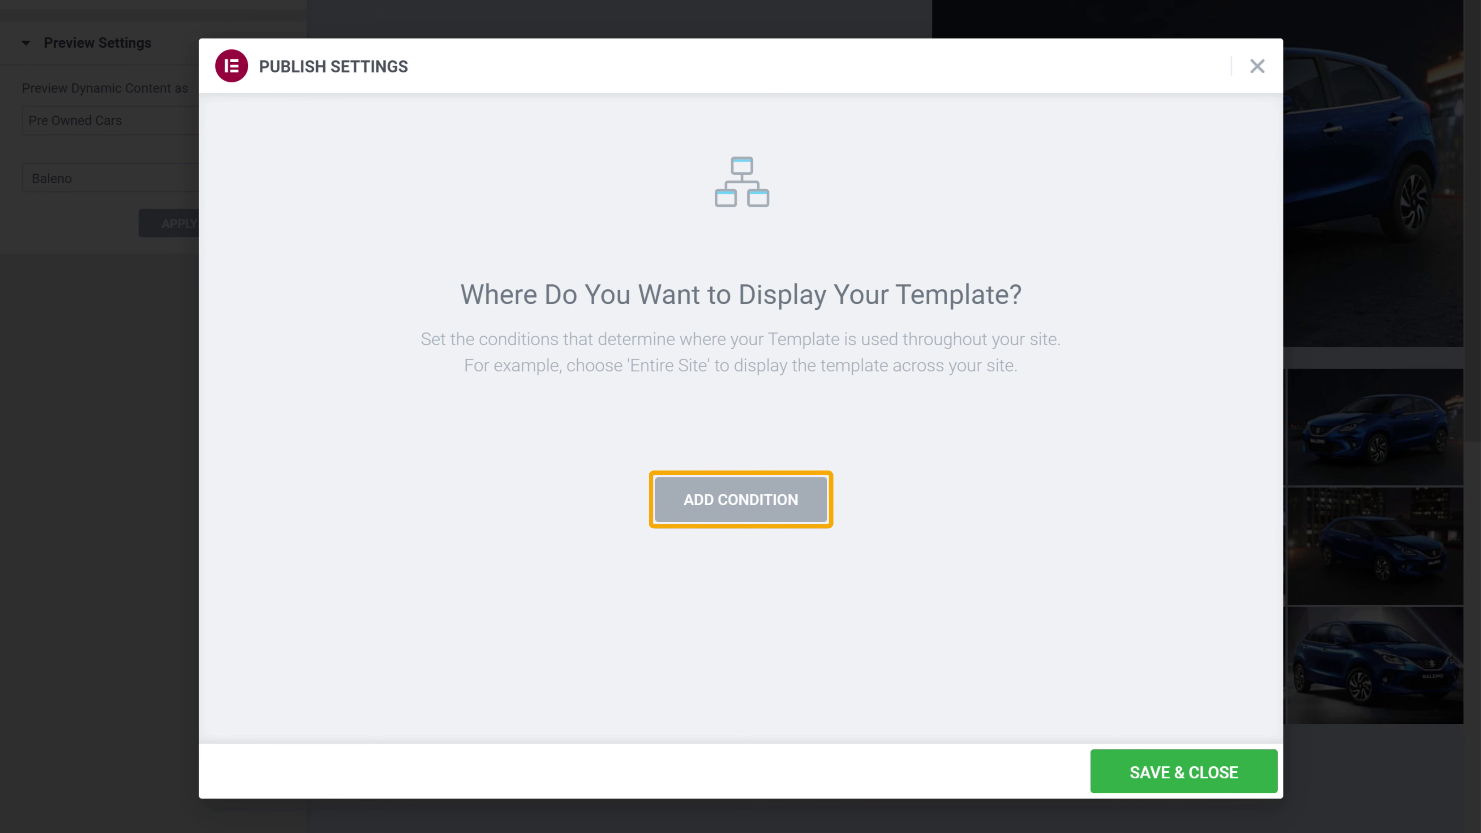
Step: Publish the template with an Include condition for all Pre Owned Cars, and reload the live Baleno page to check it
{"action": "left_click", "coordinate": [749, 514]}
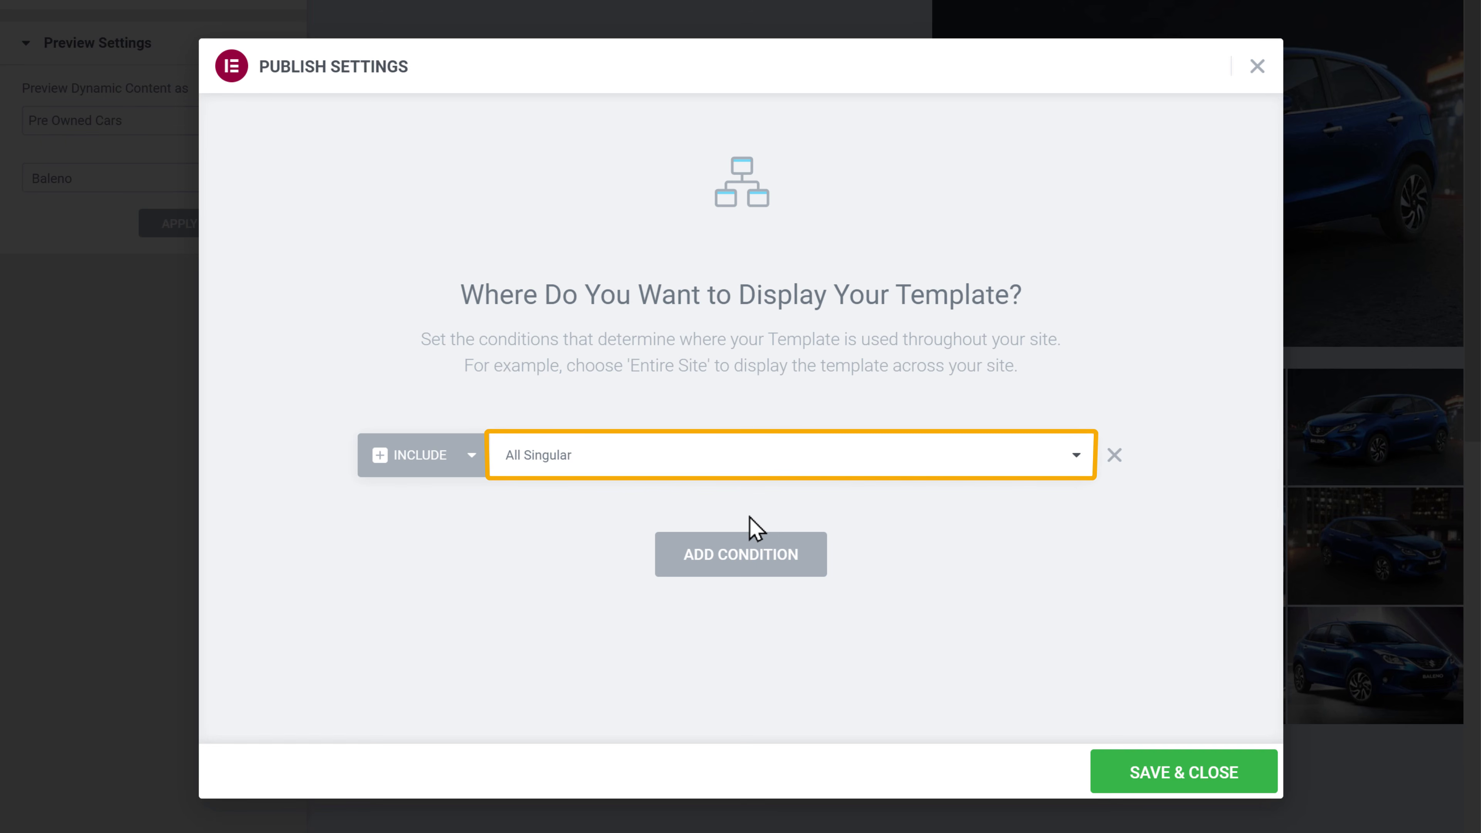
{"action": "left_click", "coordinate": [746, 460]}
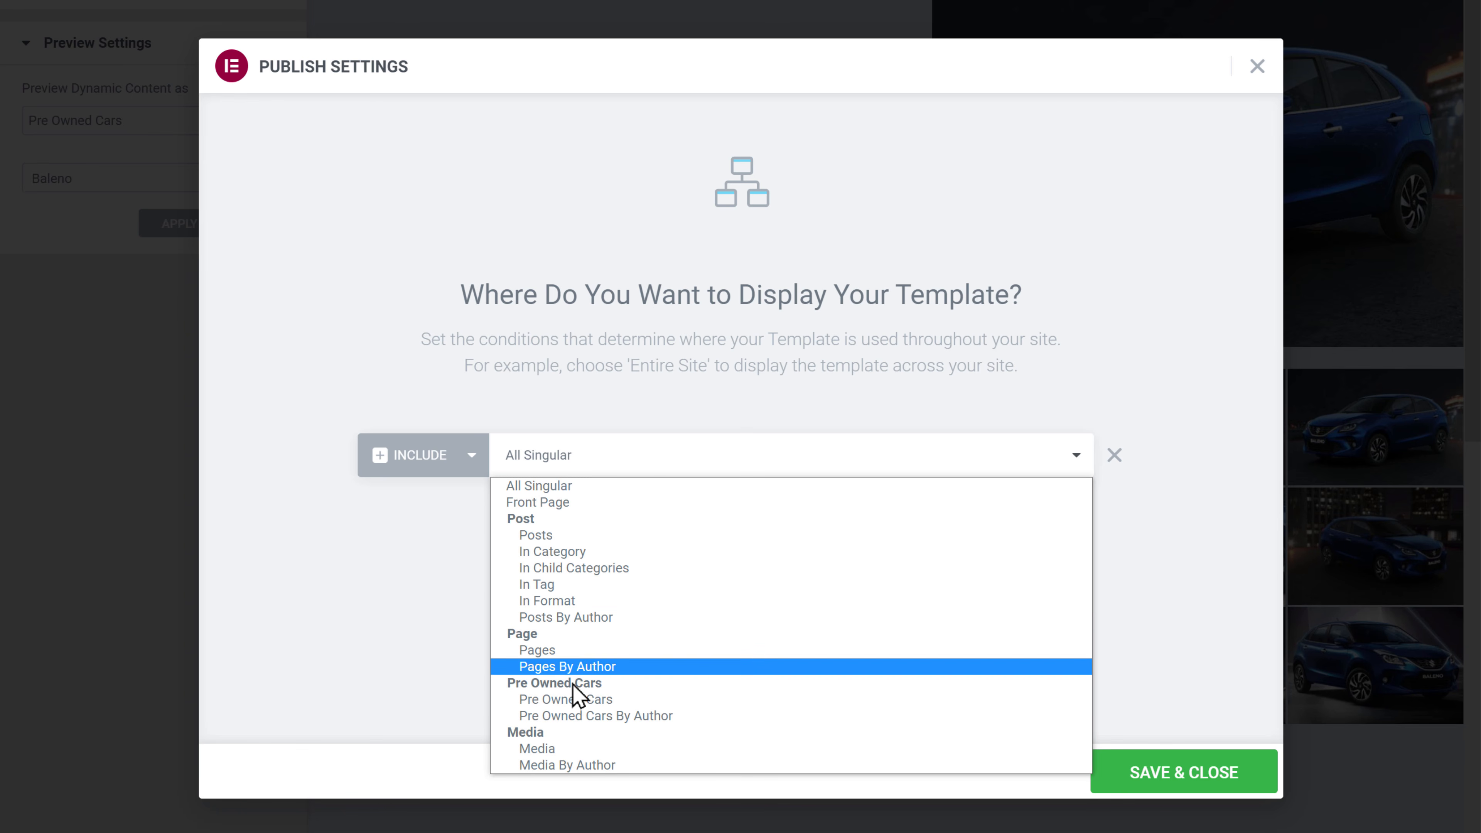
{"action": "left_click", "coordinate": [564, 700]}
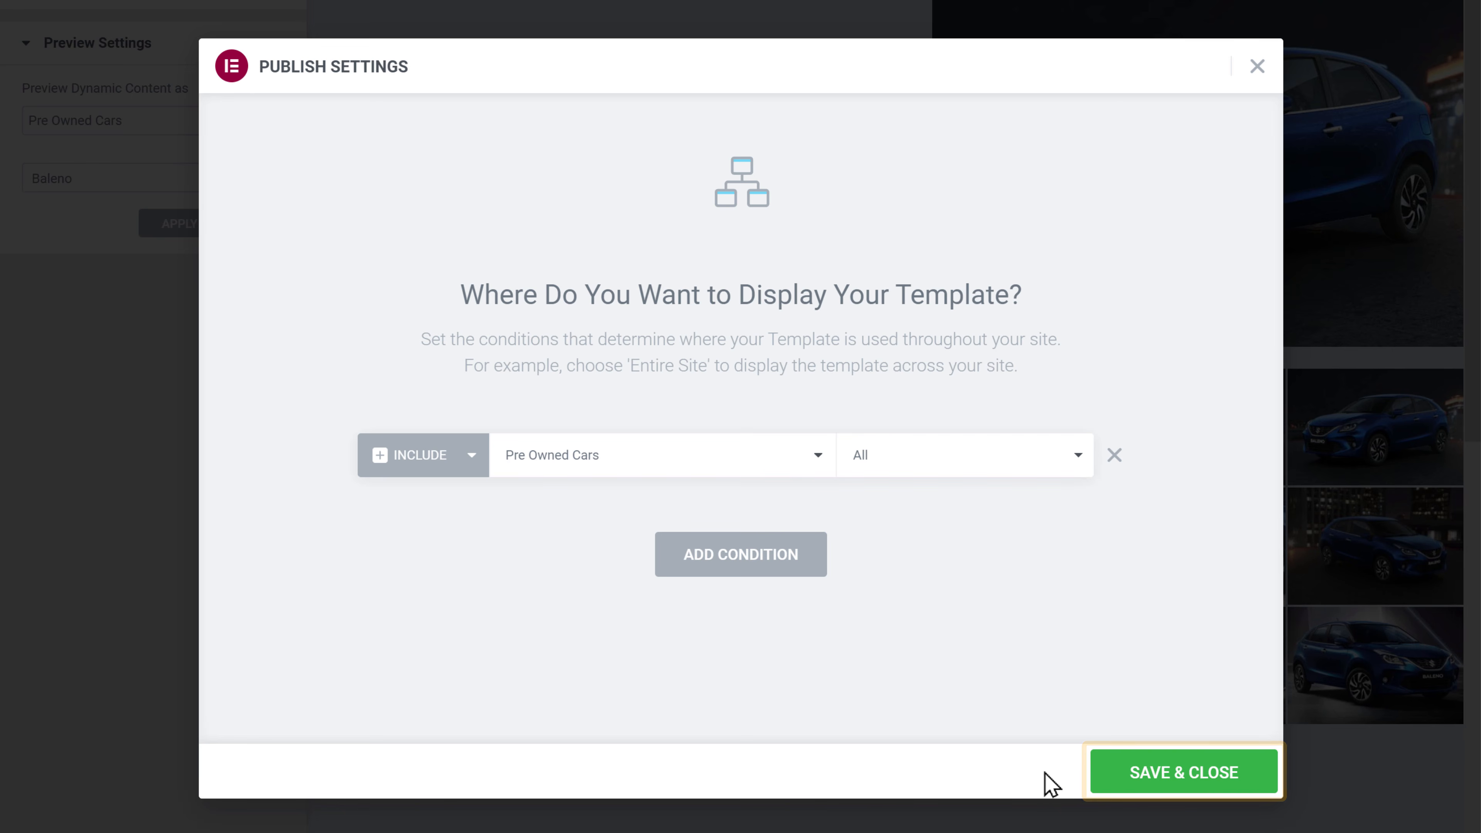
{"action": "left_click", "coordinate": [1148, 781]}
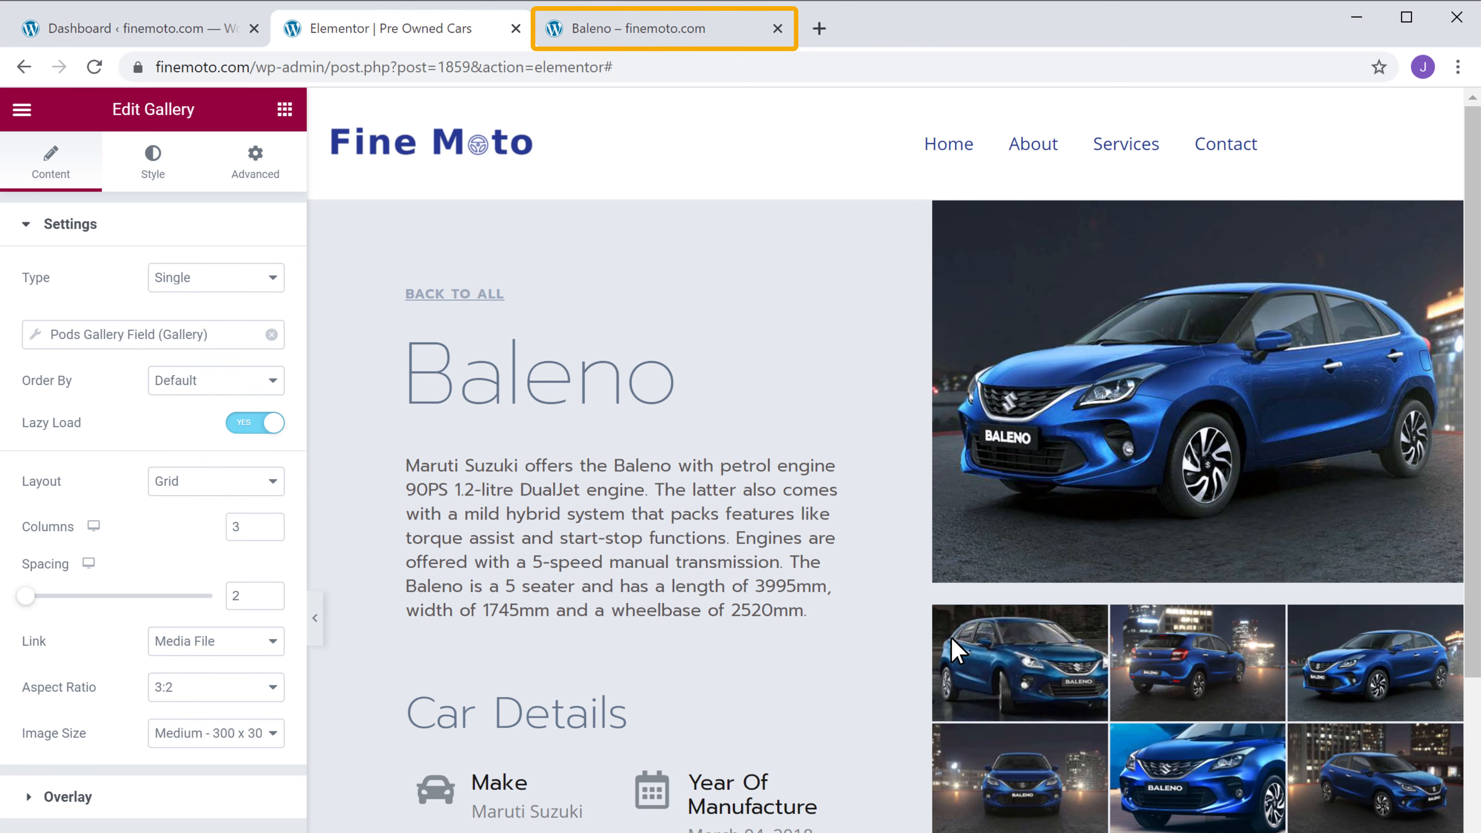
{"action": "left_click", "coordinate": [655, 36]}
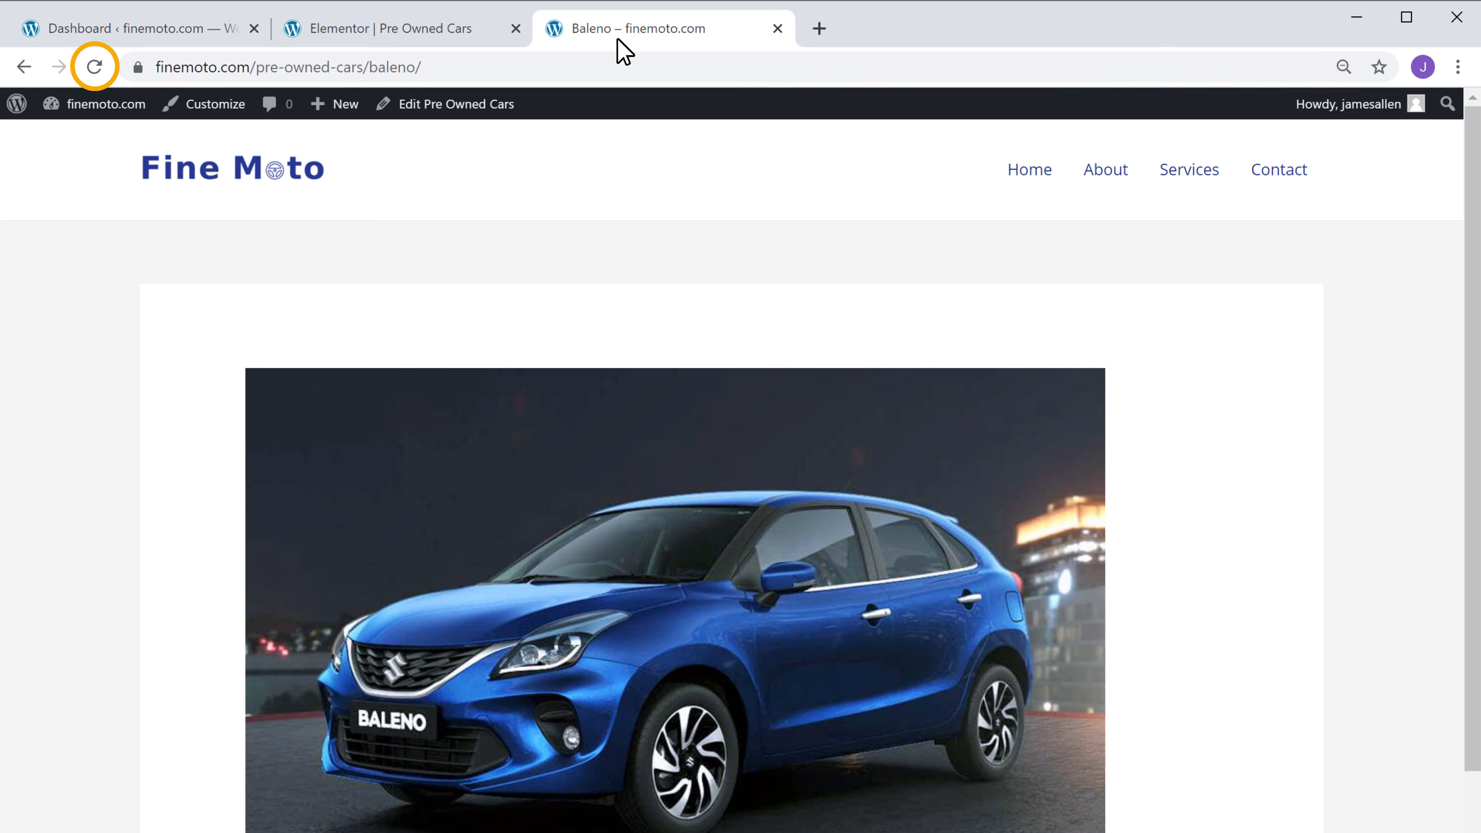
{"action": "left_click", "coordinate": [99, 68]}
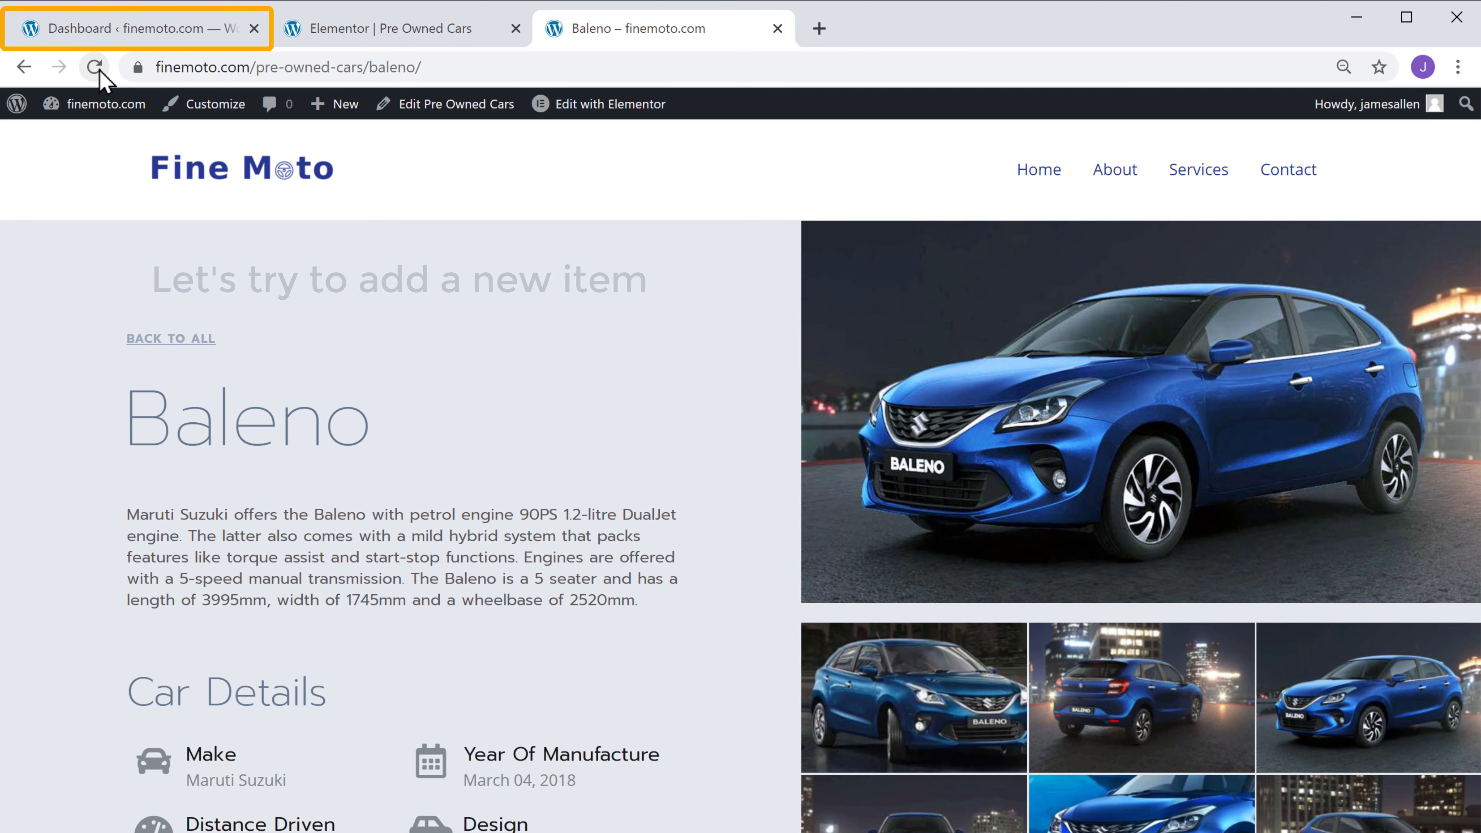
Step: Start a new Pre Owned Cars item titled "BMW X1" with a description beginning "The new BMW X1 has come to set standards."
{"action": "left_click", "coordinate": [96, 34]}
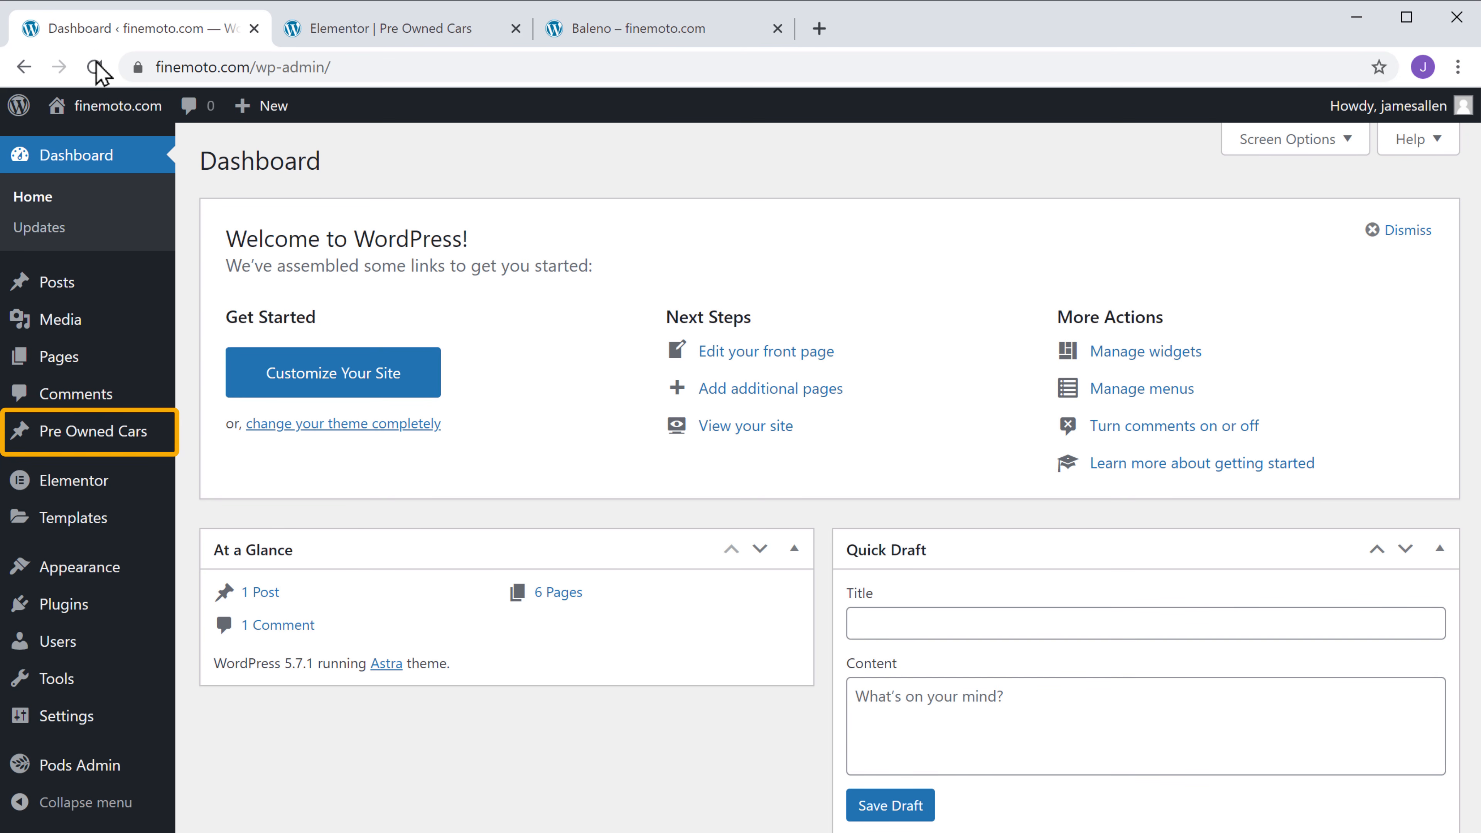
{"action": "mouse_move", "coordinate": [95, 443]}
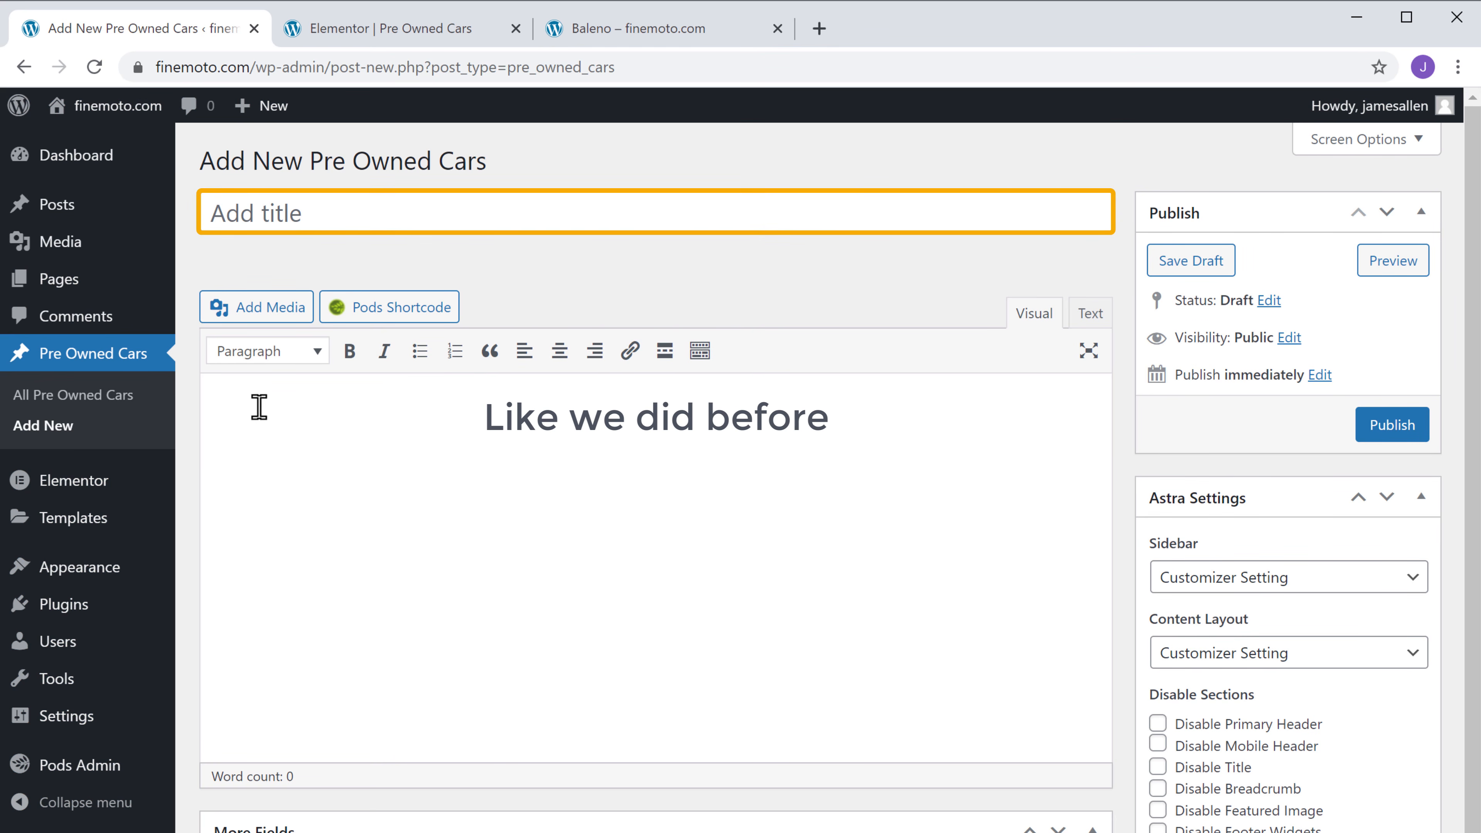
{"action": "left_click", "coordinate": [340, 212]}
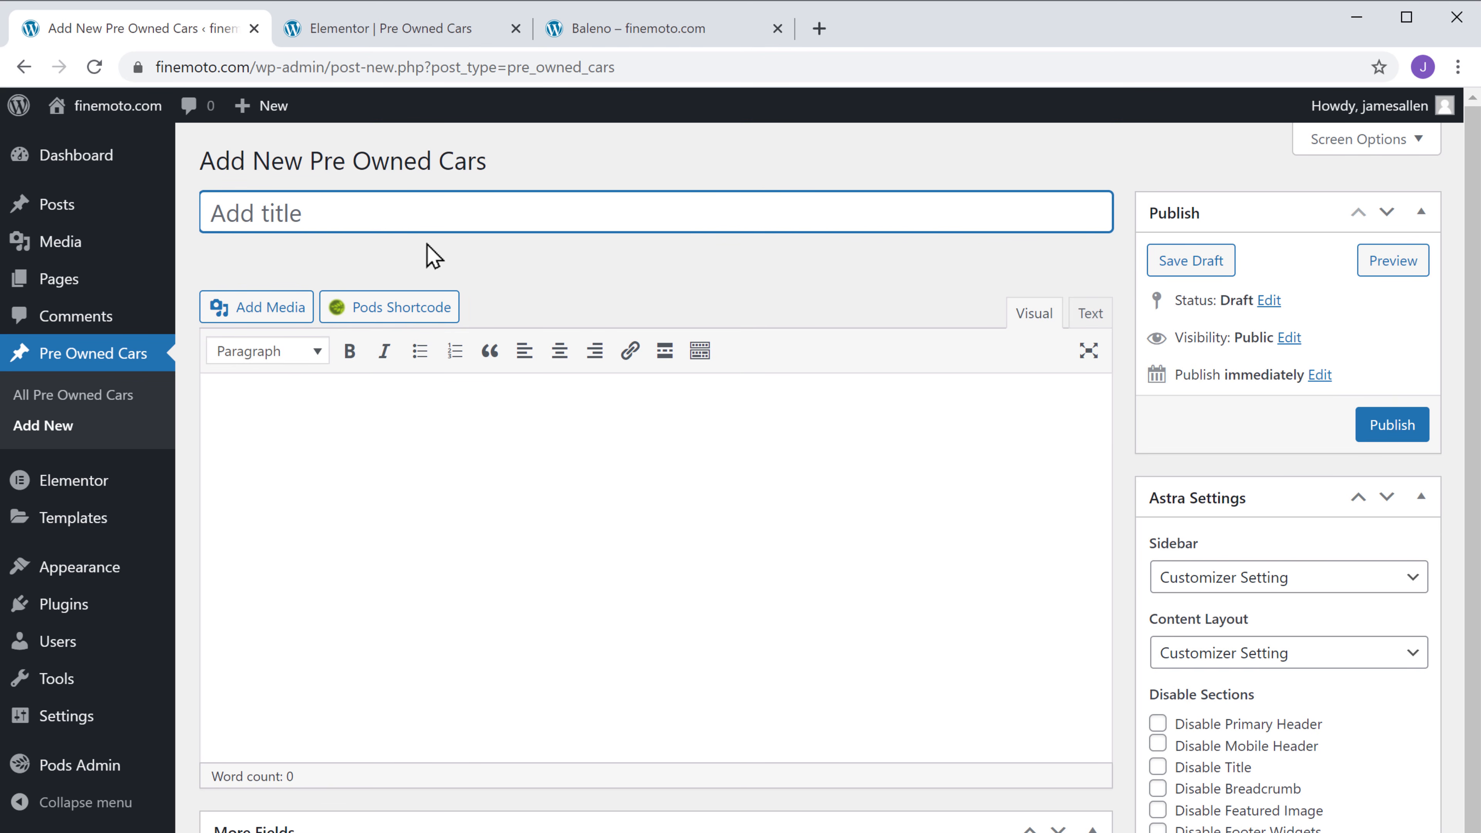
{"action": "type", "text": "BMW X1"}
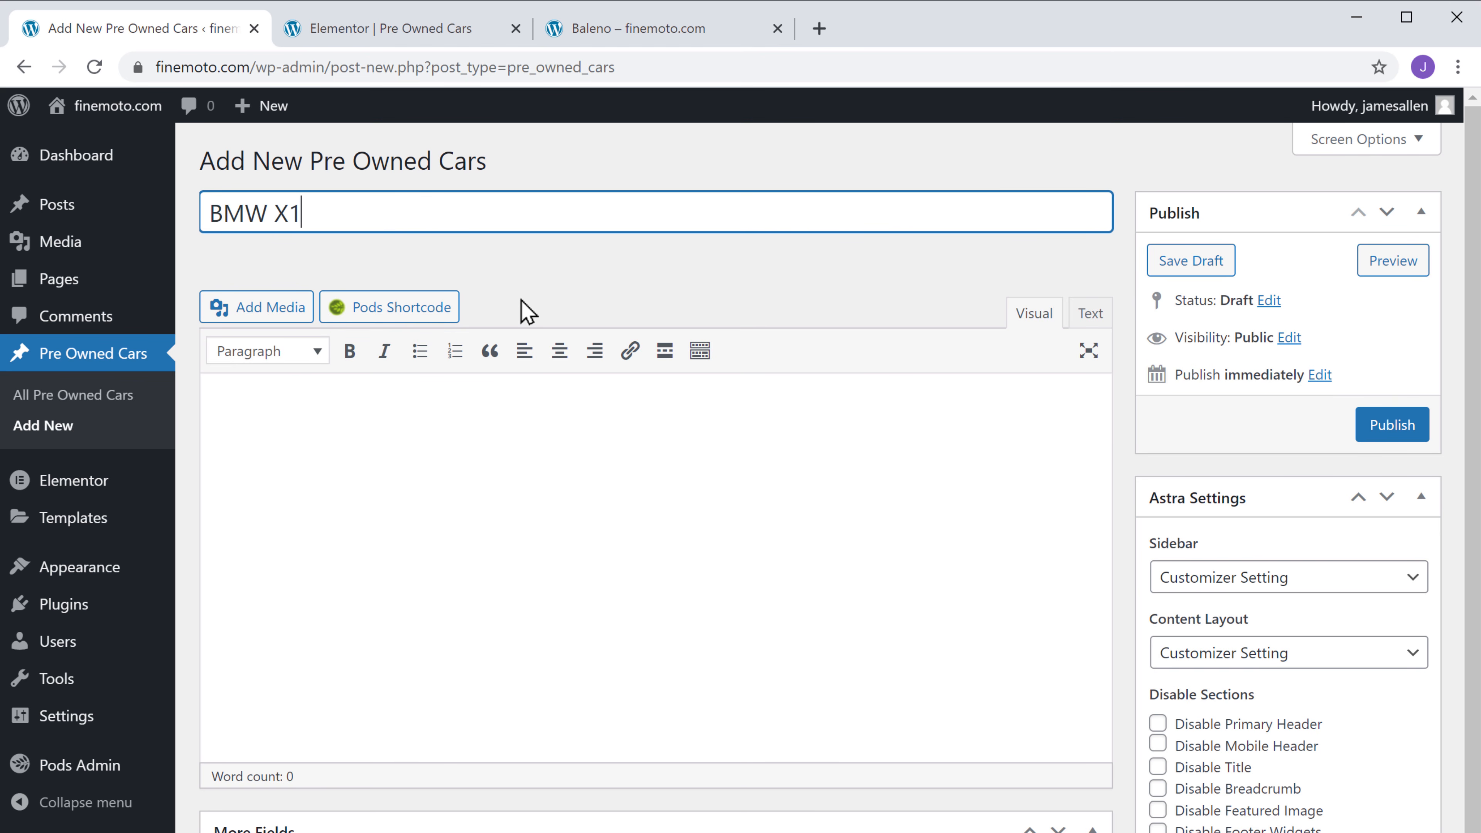
{"action": "left_click", "coordinate": [521, 299]}
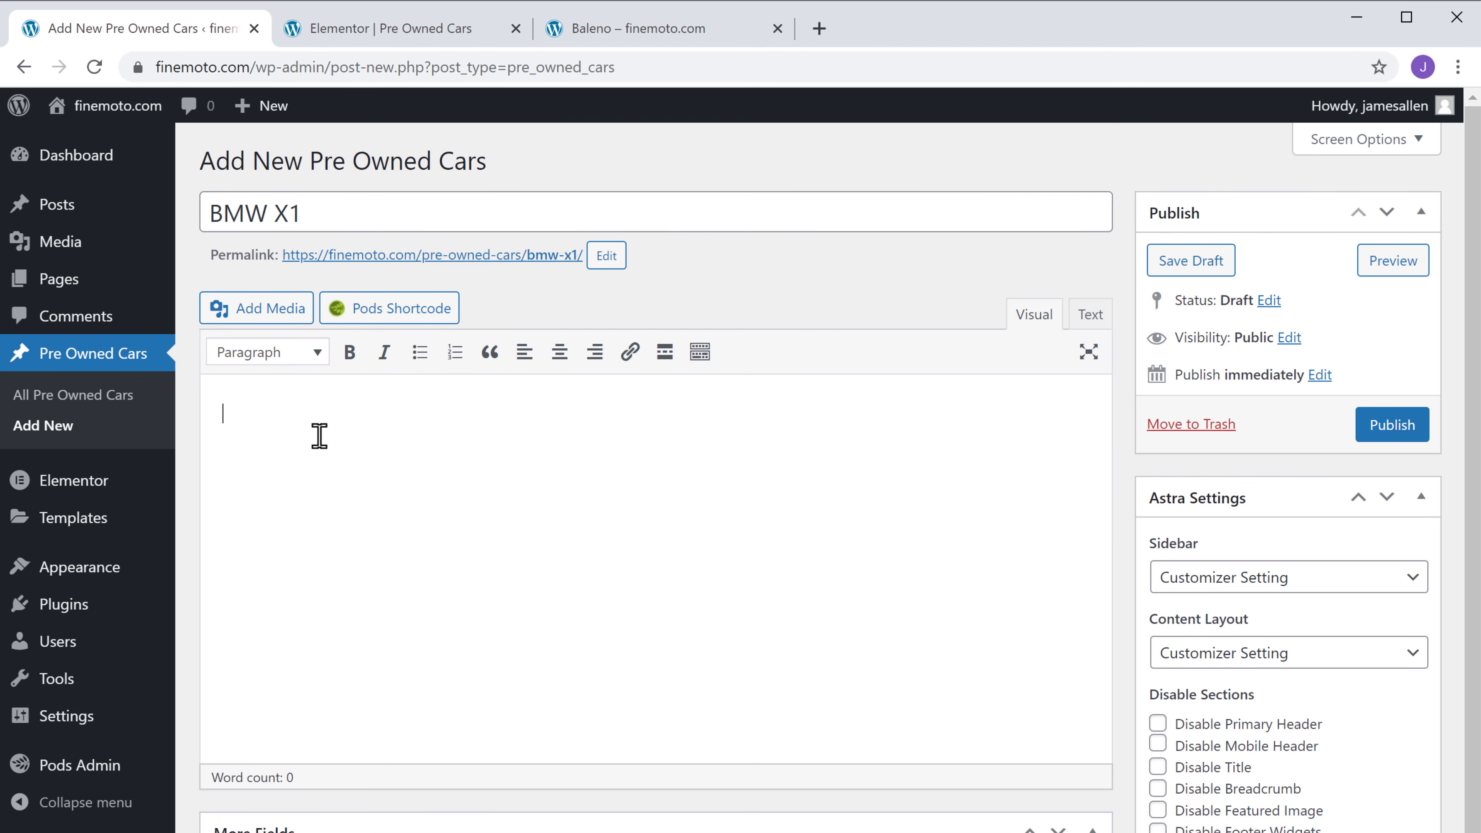
{"action": "type", "text": "The new BMW X1 has come to set standards. Its eagerness for action is shown above all in its athletic design. At first glance, it is an X model through and through: its exterior is characterized  by short overhangs and a long wheelbase typical of an SAV (Sports Activity Vehicle). It makes its ambitions clear with convincing dynamics and agility. And thanks to high versatility and flexibility in combination with innovative technologies, it ensures maximum comfort on every meter of the ride."}
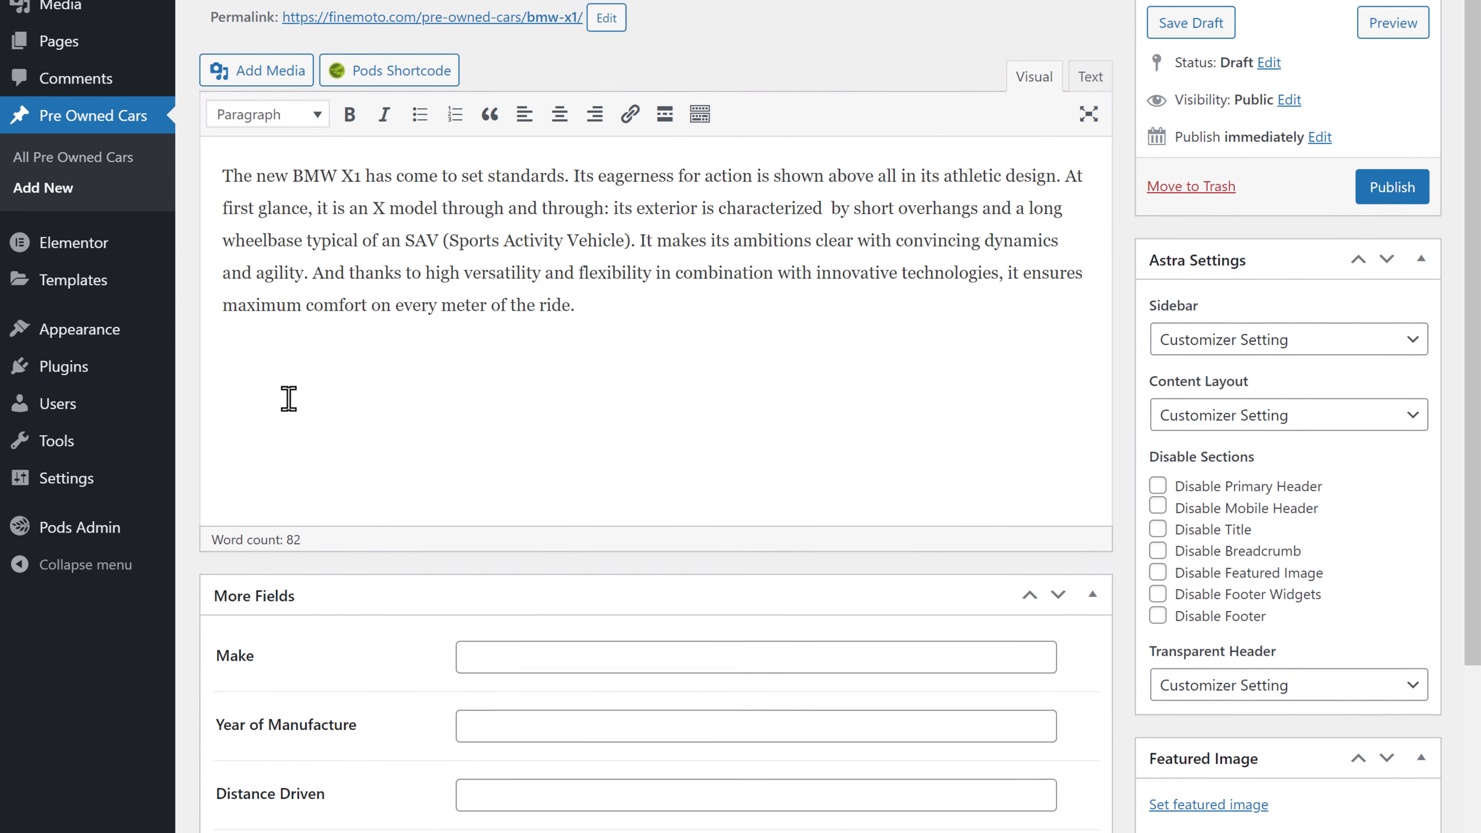
Step: Upload the Featured Image file from the Pictures > Image folder and set it as the BMW X1's featured image
{"action": "scroll", "coordinate": [289, 636], "scroll_direction": "down", "scroll_amount": 4}
{"action": "scroll", "coordinate": [288, 322], "scroll_direction": "down", "scroll_amount": 1}
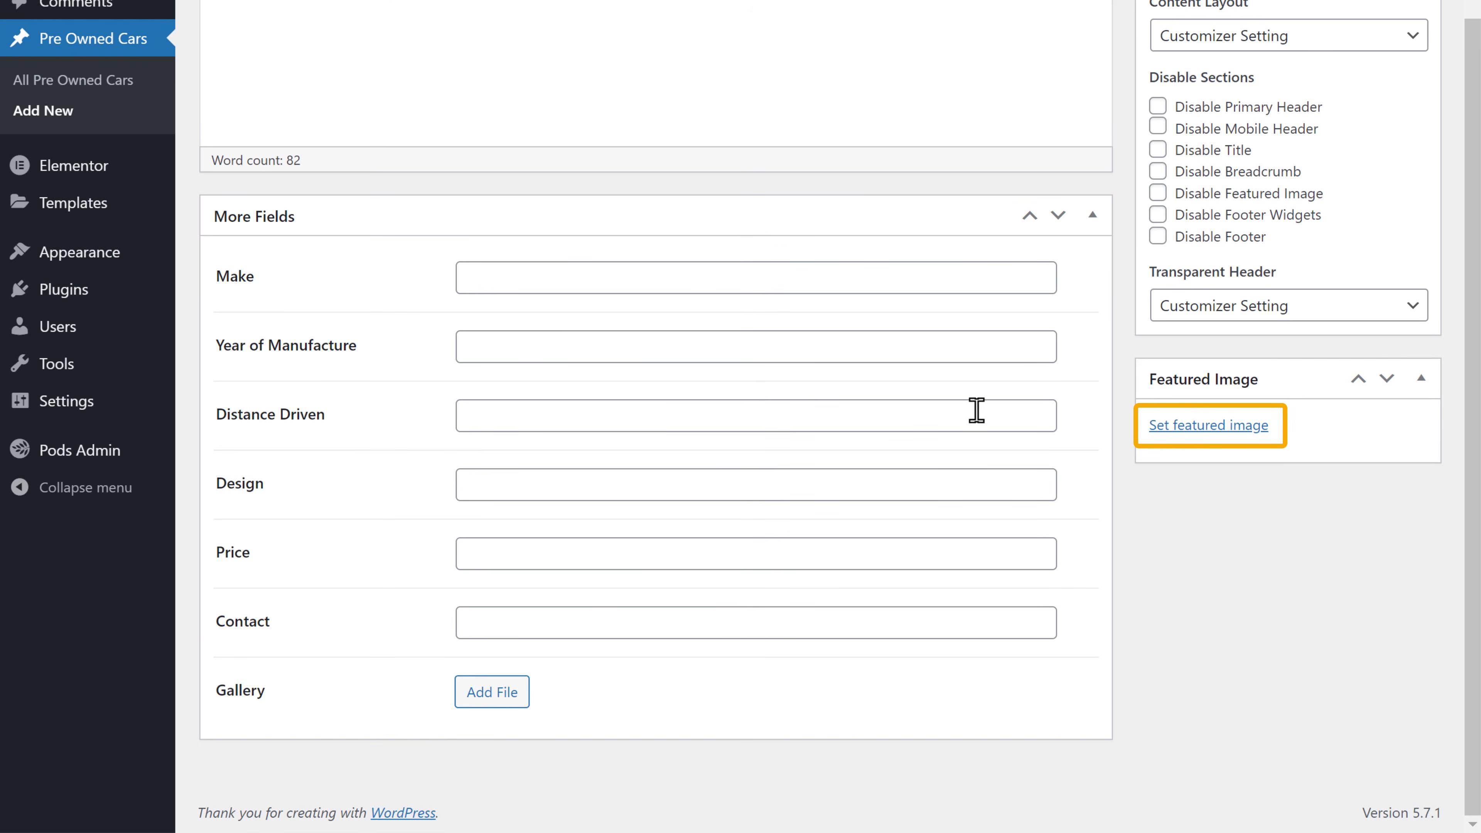
{"action": "left_click", "coordinate": [1199, 430]}
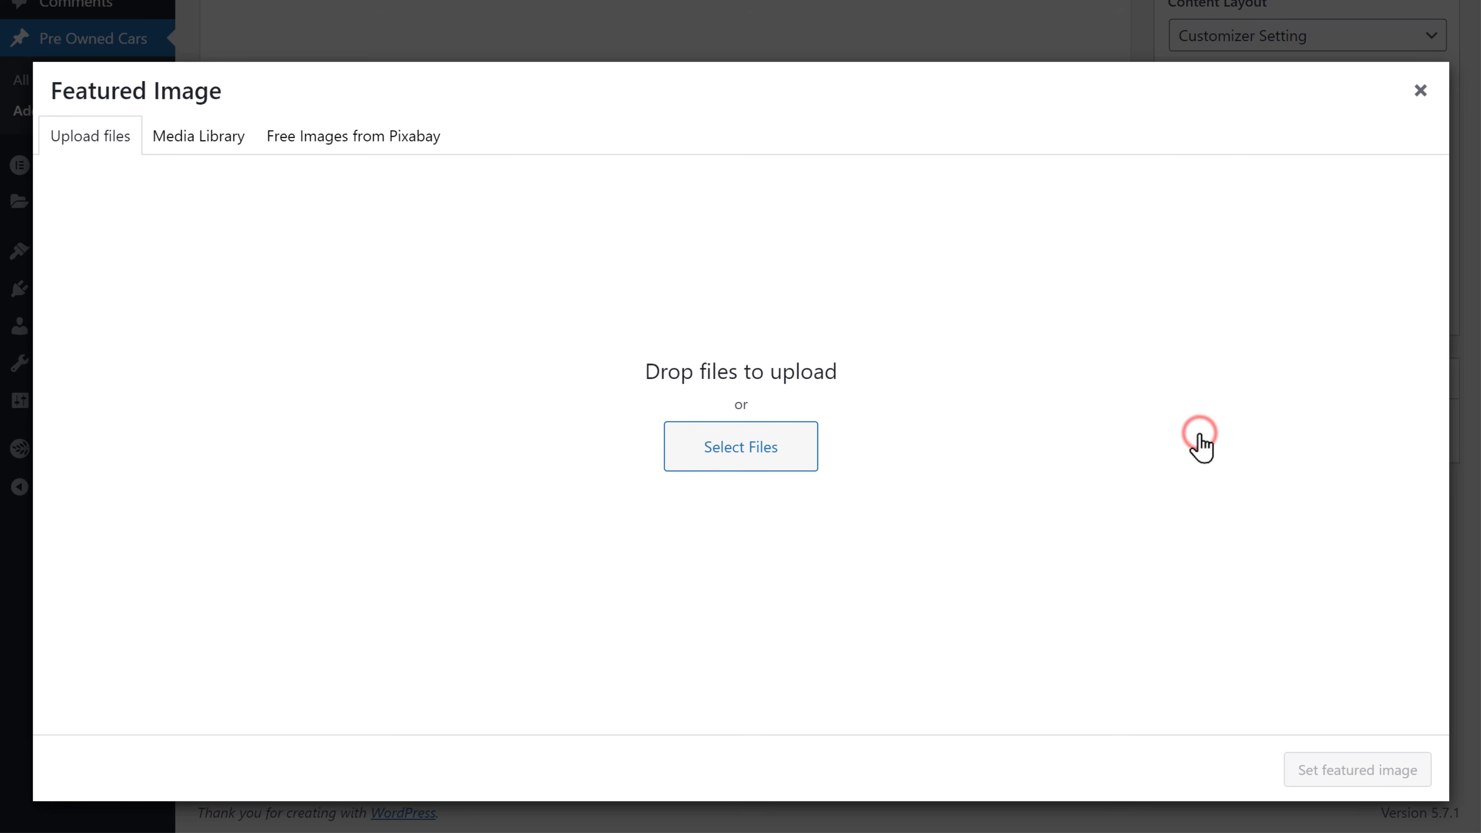
{"action": "key", "text": "alt+Tab"}
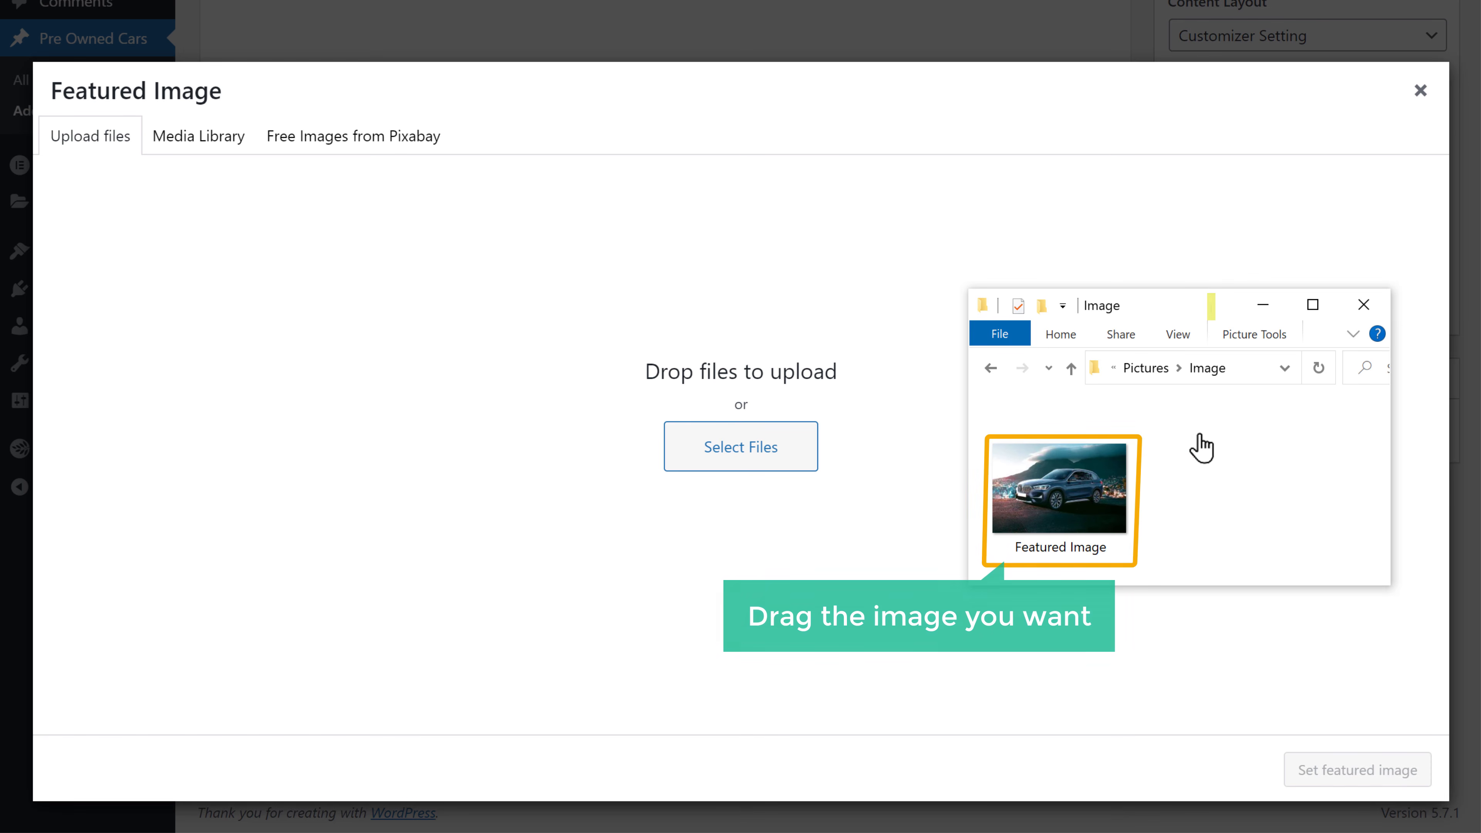
{"action": "left_click", "coordinate": [1053, 478]}
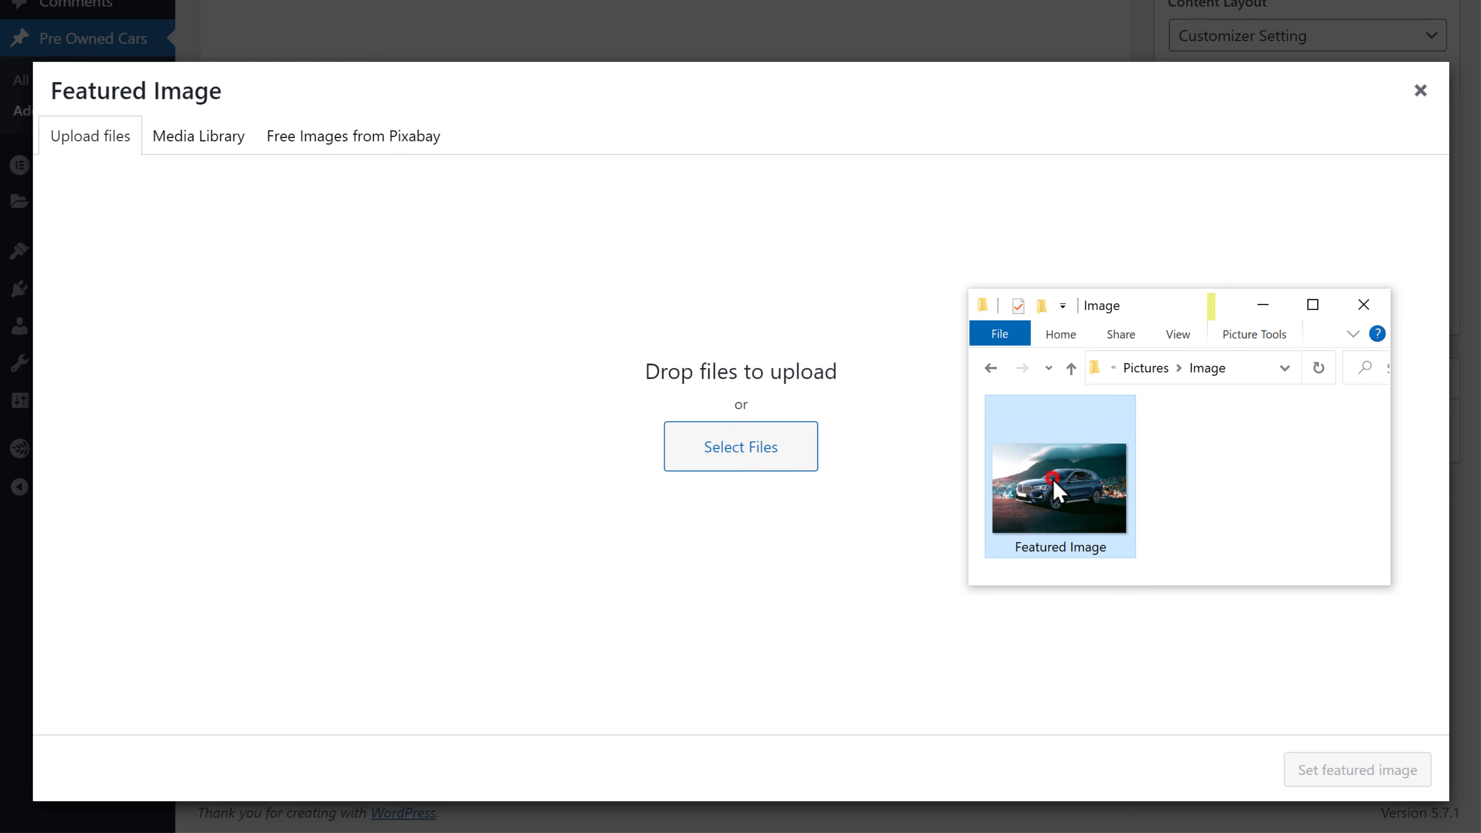
{"action": "left_click_drag", "start_coordinate": [1053, 479], "coordinate": [741, 499]}
{"action": "left_click_drag", "start_coordinate": [741, 498], "coordinate": [739, 497]}
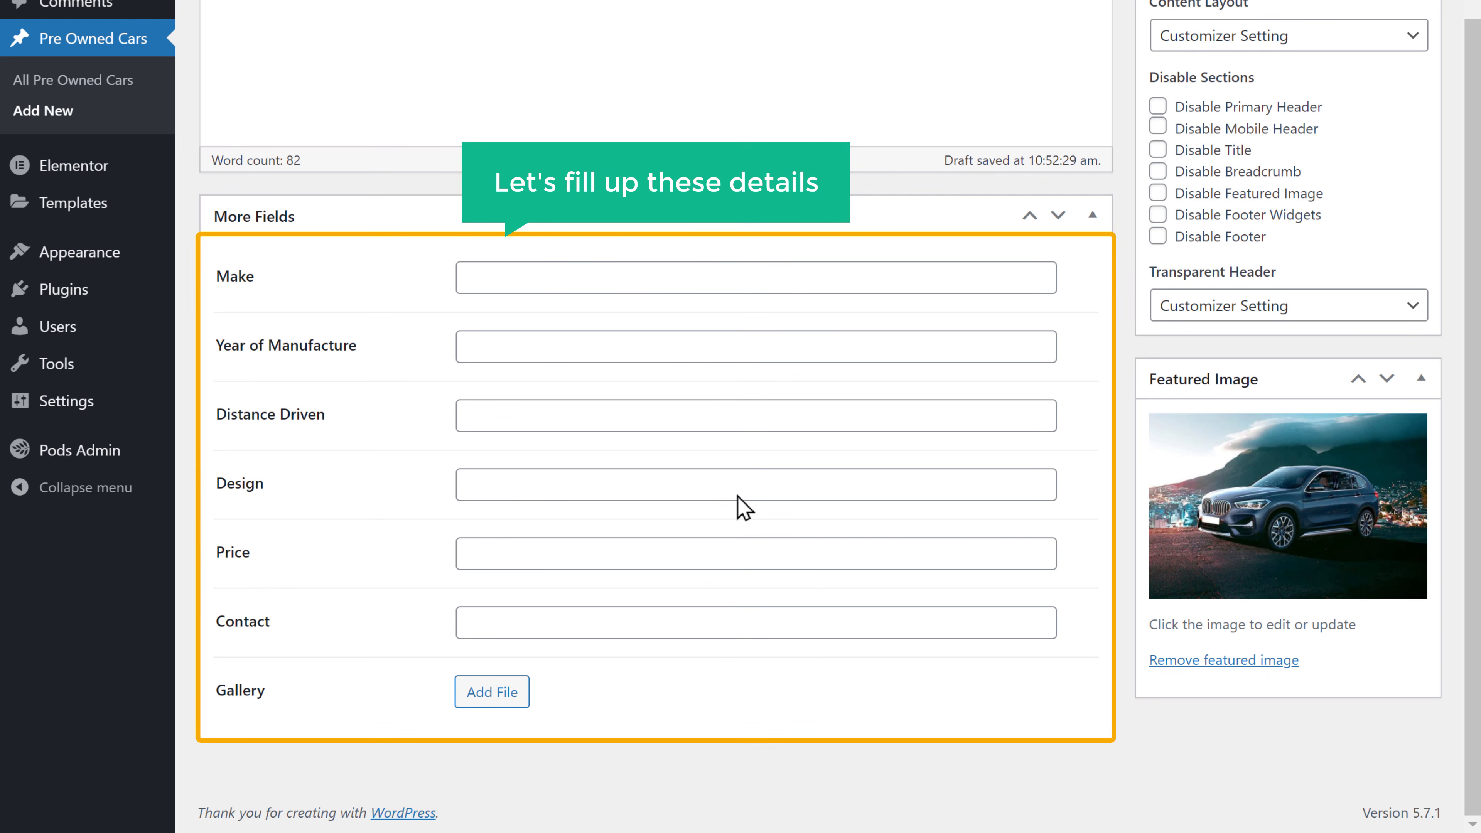
Step: Fill in BMW, May 15, 2019, 18,000 KM, SUV, Rs. 30,00,000. and the contact number, and upload Image 1 through Image 9 to the gallery
{"action": "left_click", "coordinate": [584, 278]}
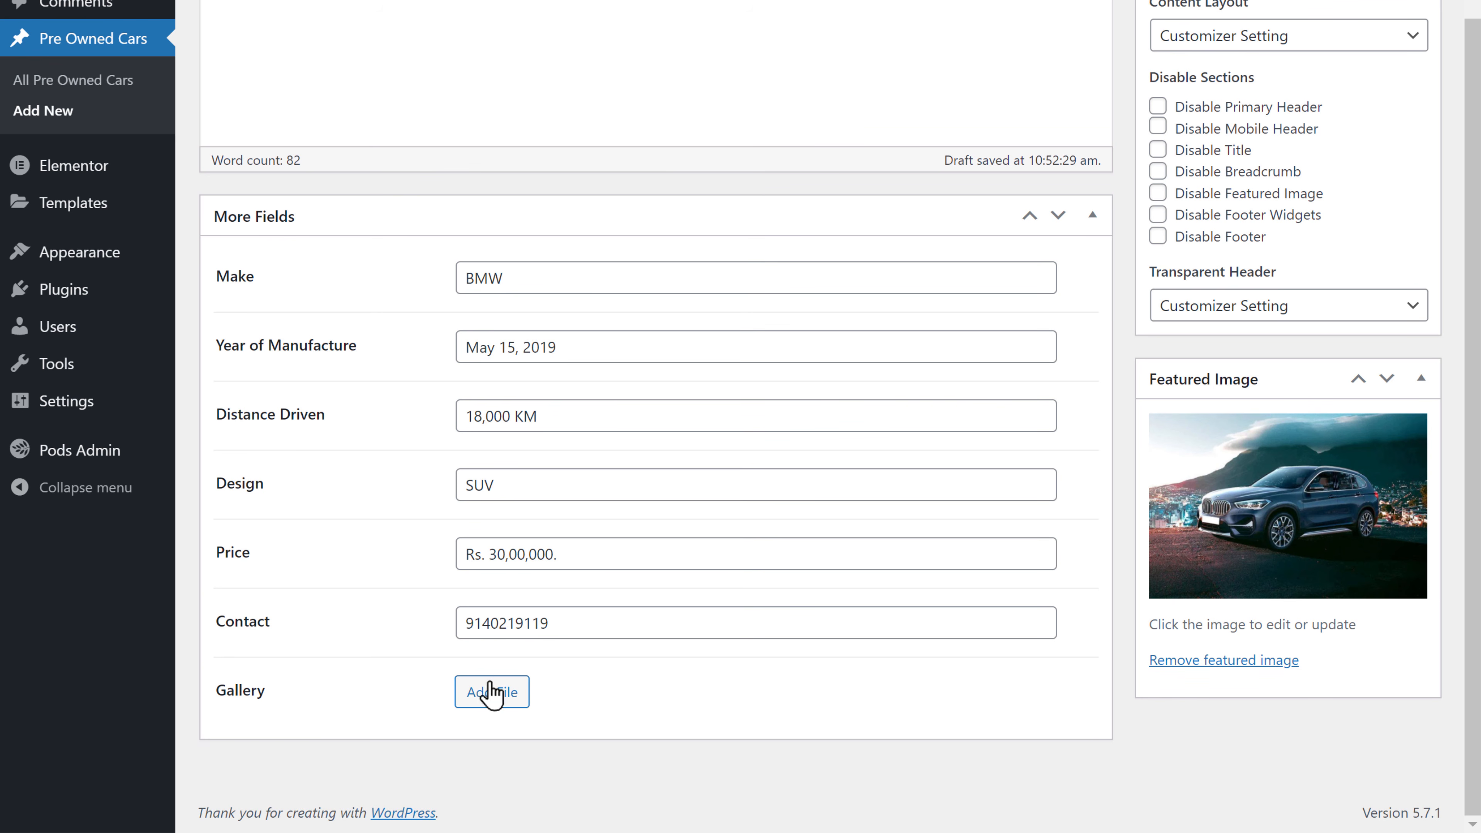
{"action": "left_click", "coordinate": [493, 692]}
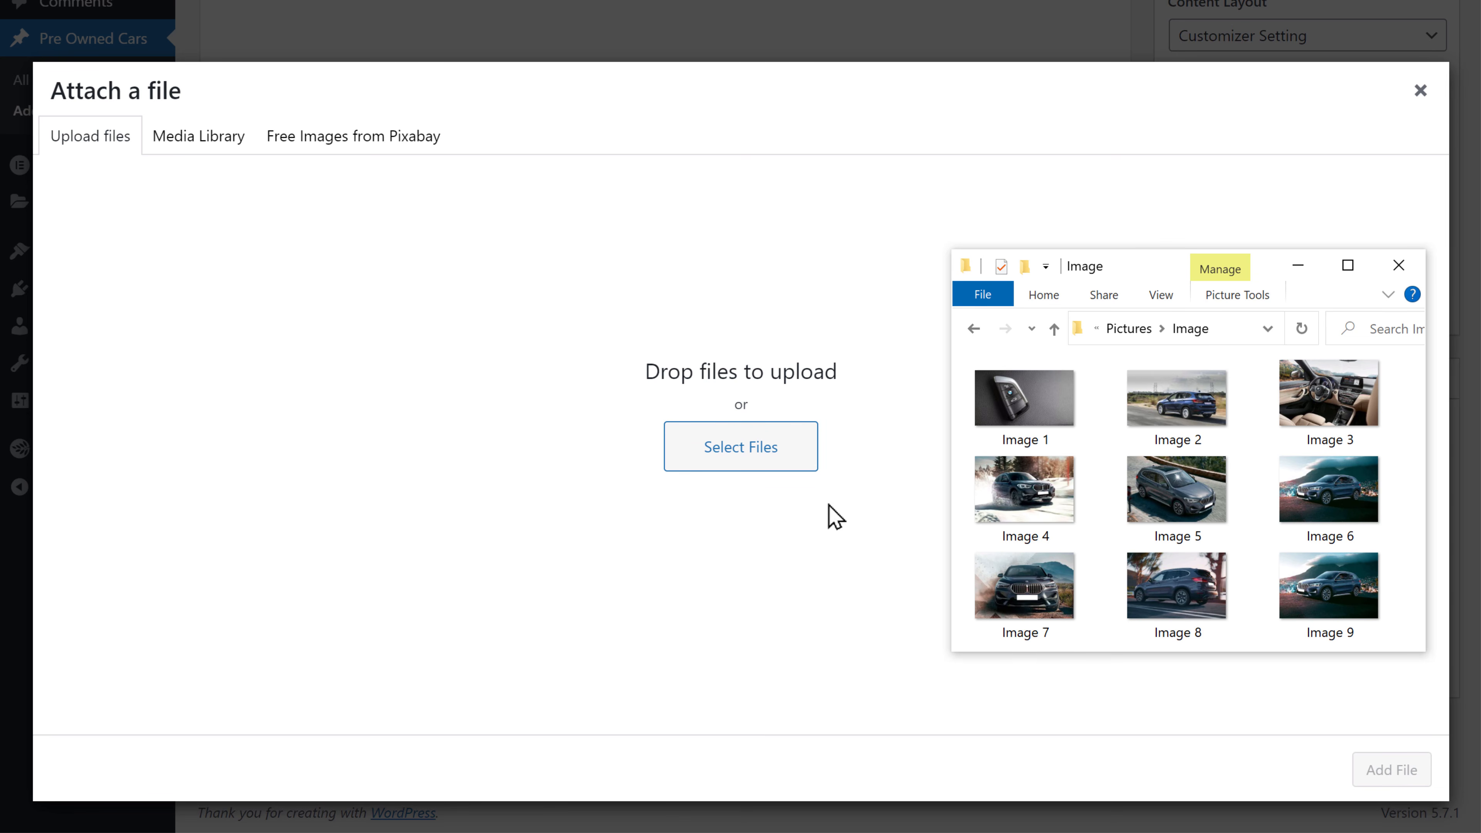
{"action": "key", "text": "ctrl+a"}
{"action": "left_click_drag", "start_coordinate": [1025, 402], "coordinate": [784, 462]}
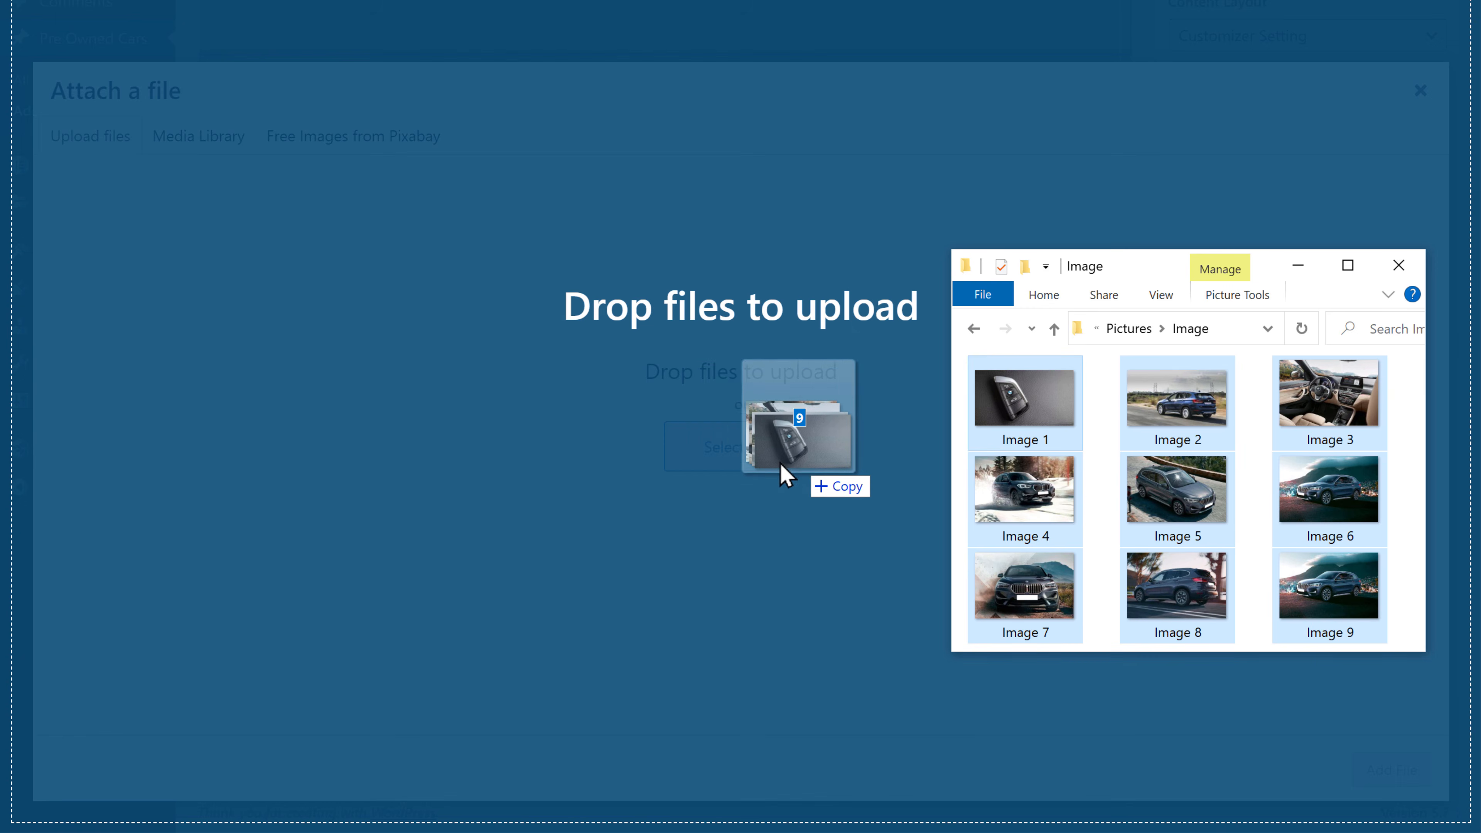
{"action": "left_click_drag", "start_coordinate": [784, 462], "coordinate": [784, 462]}
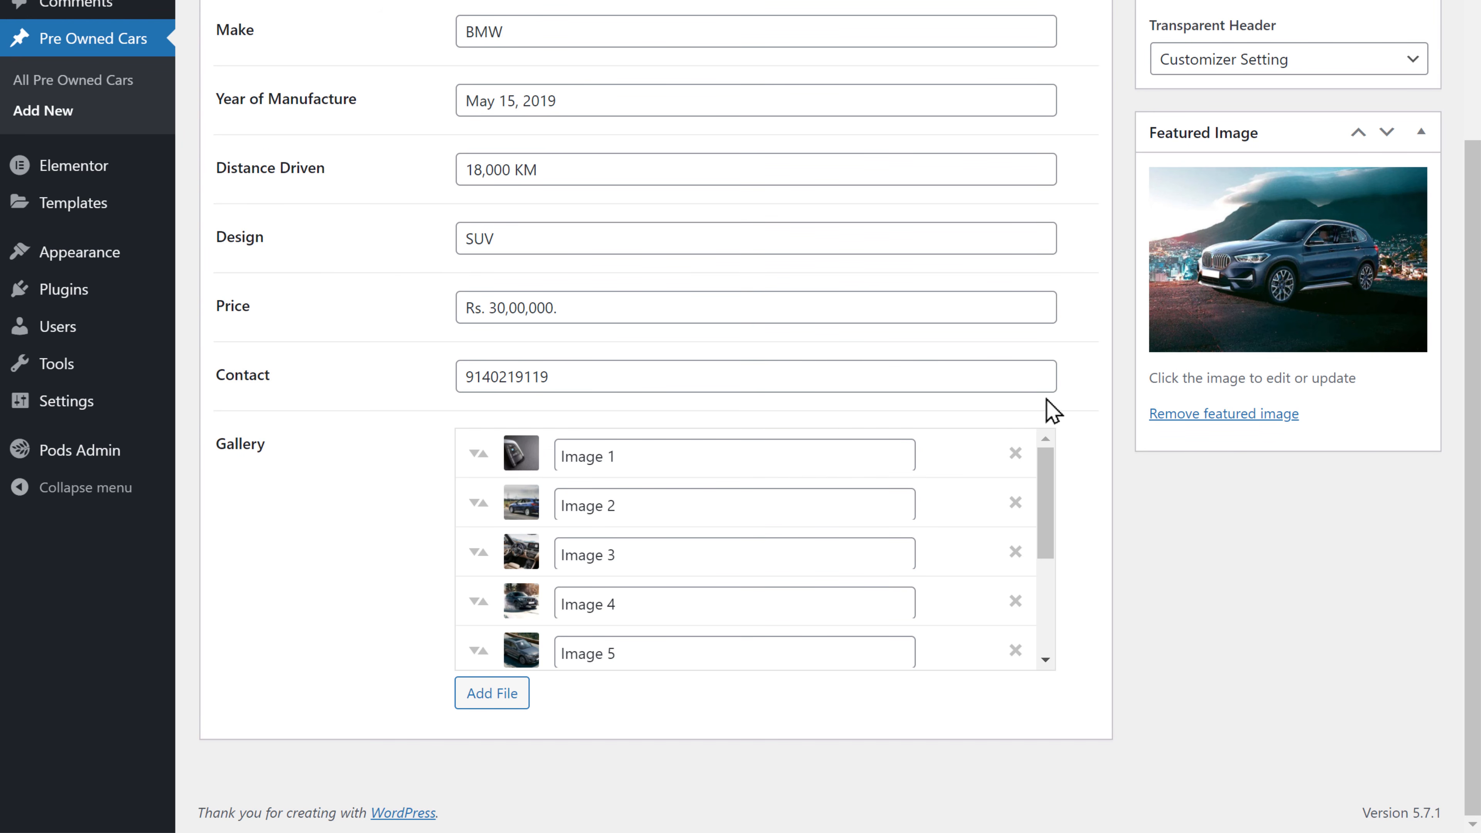
Step: Publish the BMW X1 listing and preview its page
{"action": "scroll", "coordinate": [1094, 403], "scroll_direction": "up", "scroll_amount": 8}
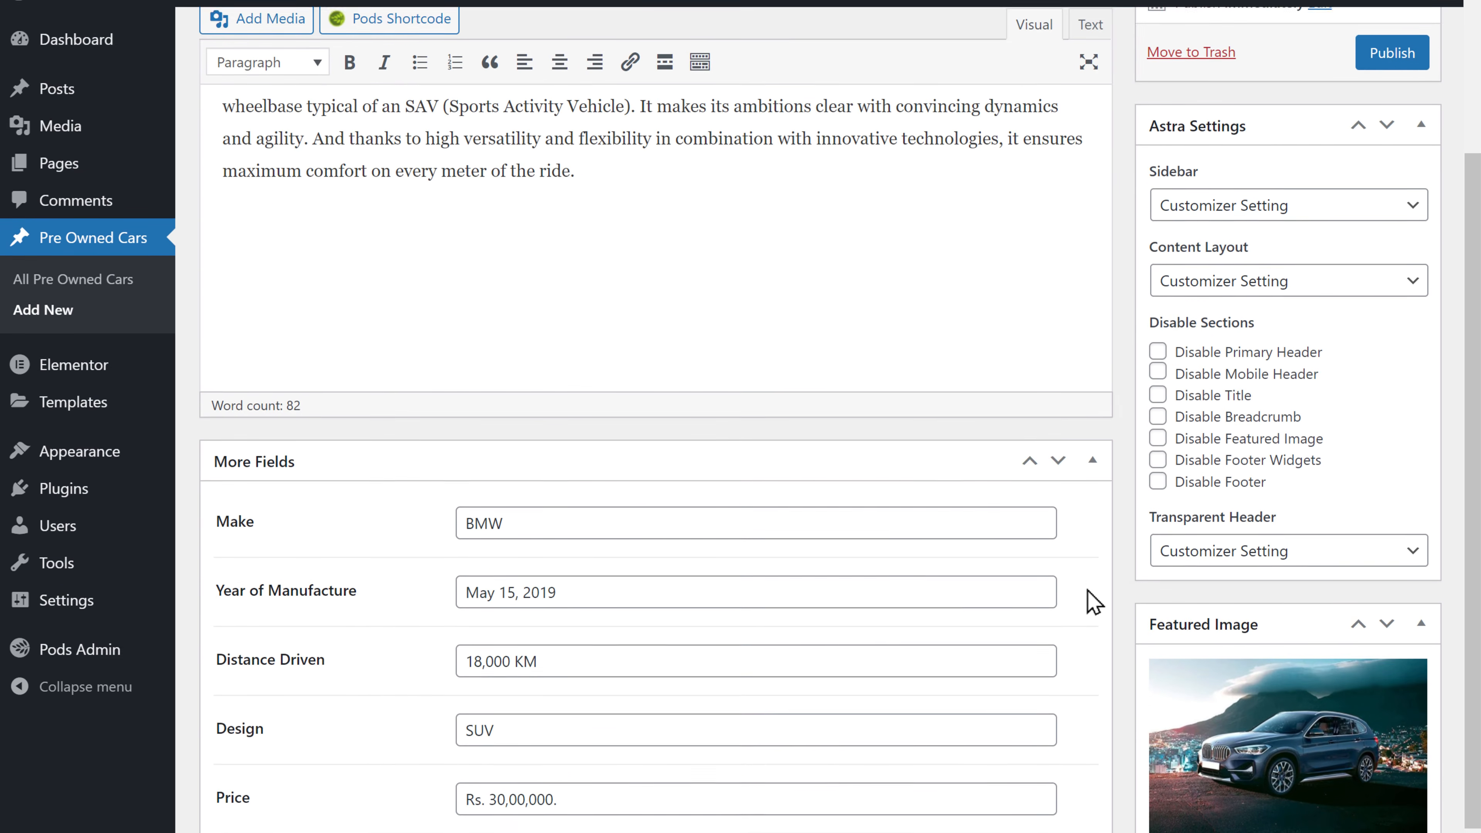
{"action": "scroll", "coordinate": [1094, 687], "scroll_direction": "up", "scroll_amount": 2}
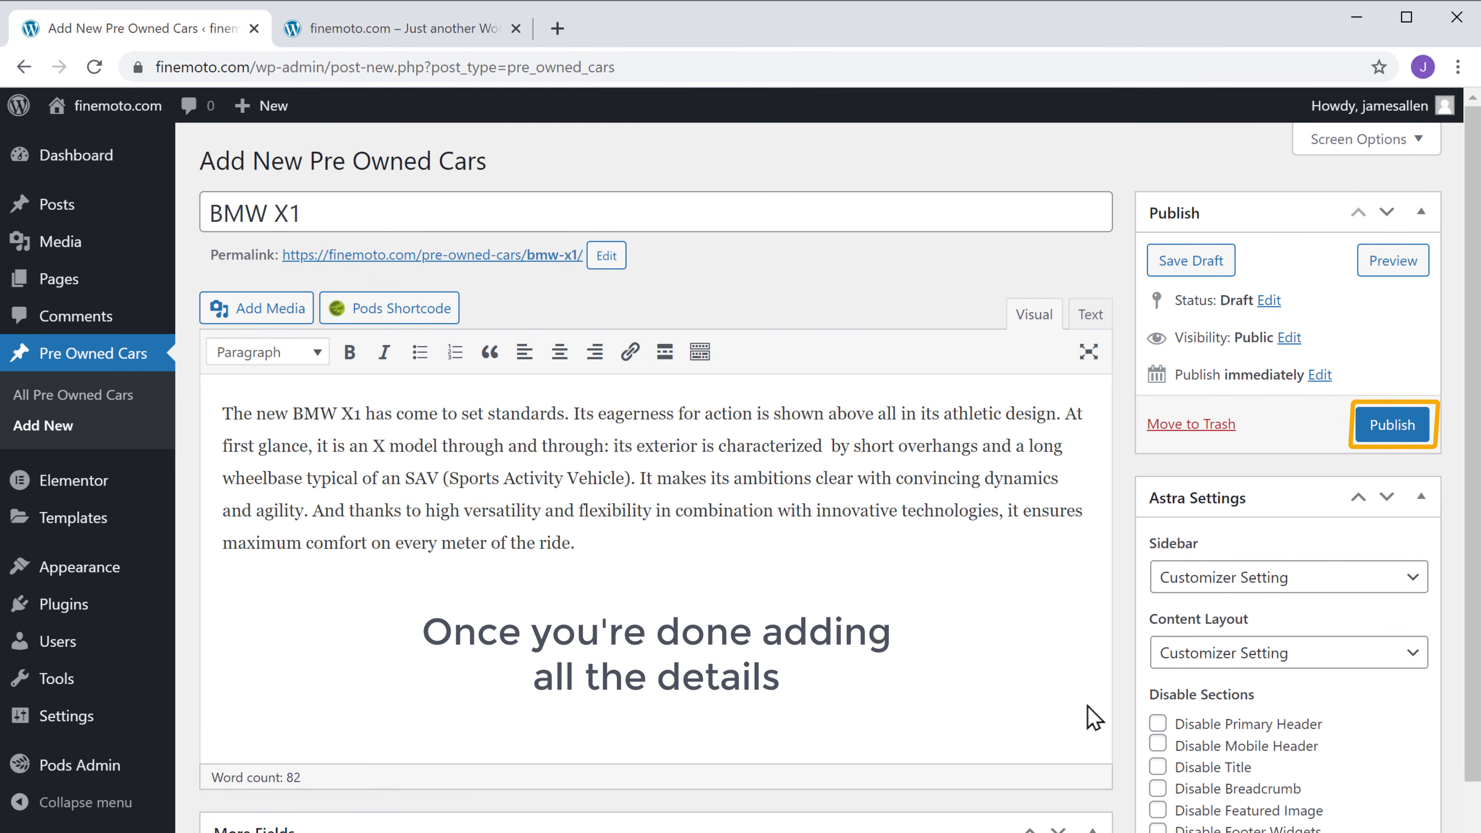
{"action": "left_click", "coordinate": [1390, 432]}
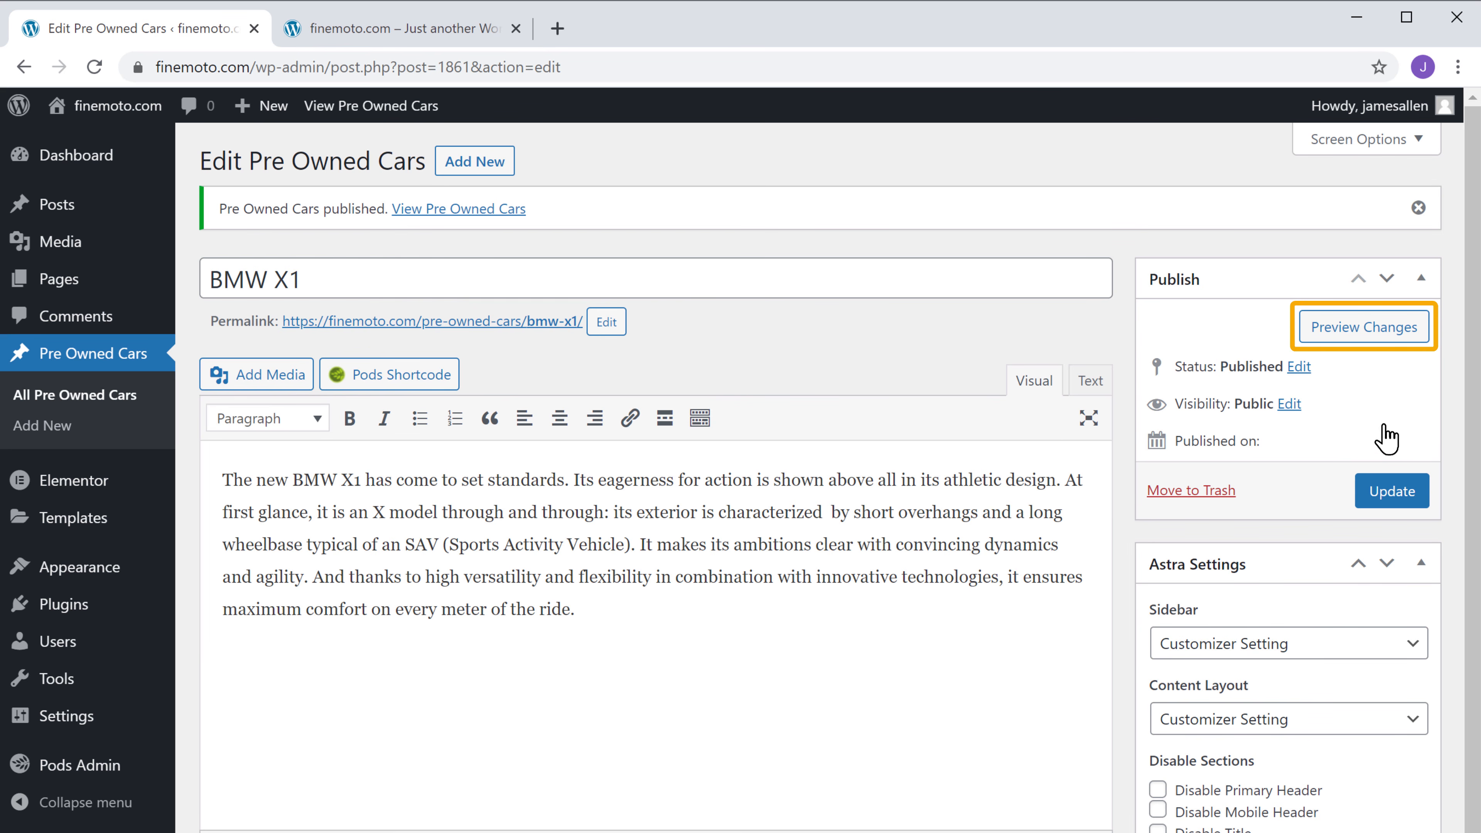
{"action": "left_click", "coordinate": [1337, 337]}
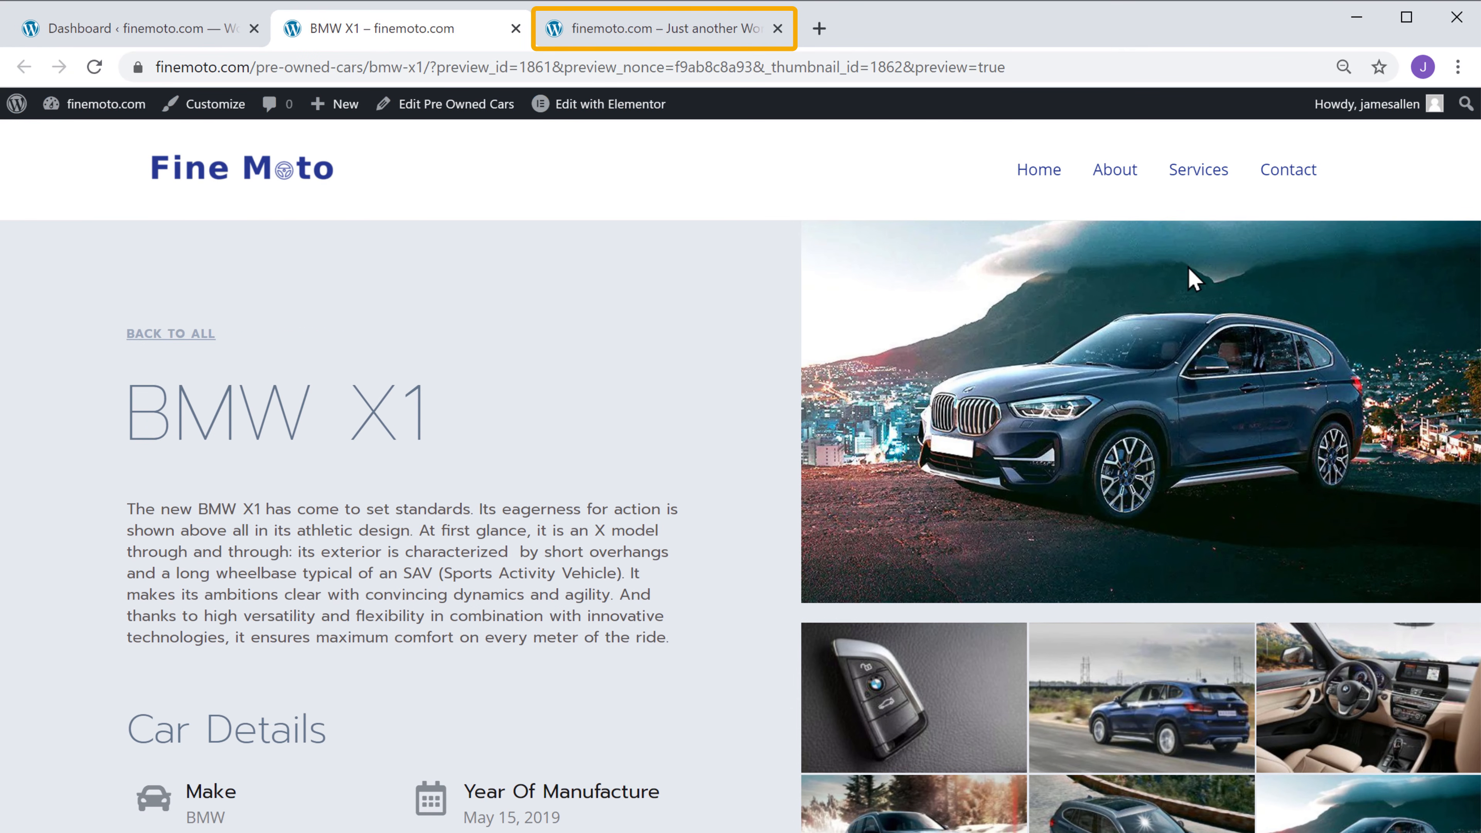
Step: Enable the archive page in the advanced options of the Pre Owned Cars pod and save the pod
{"action": "left_click", "coordinate": [715, 37]}
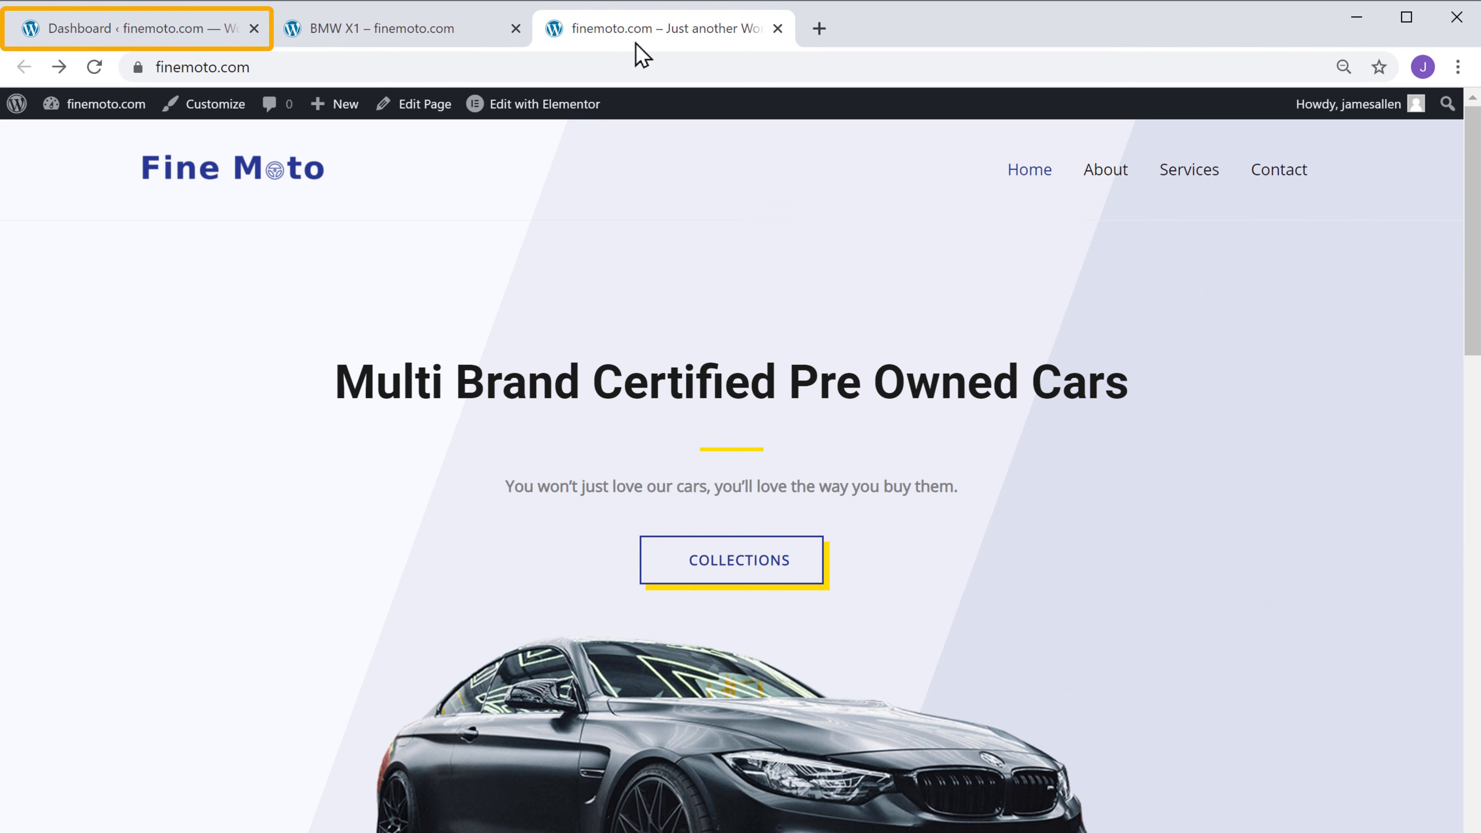
{"action": "left_click", "coordinate": [150, 49]}
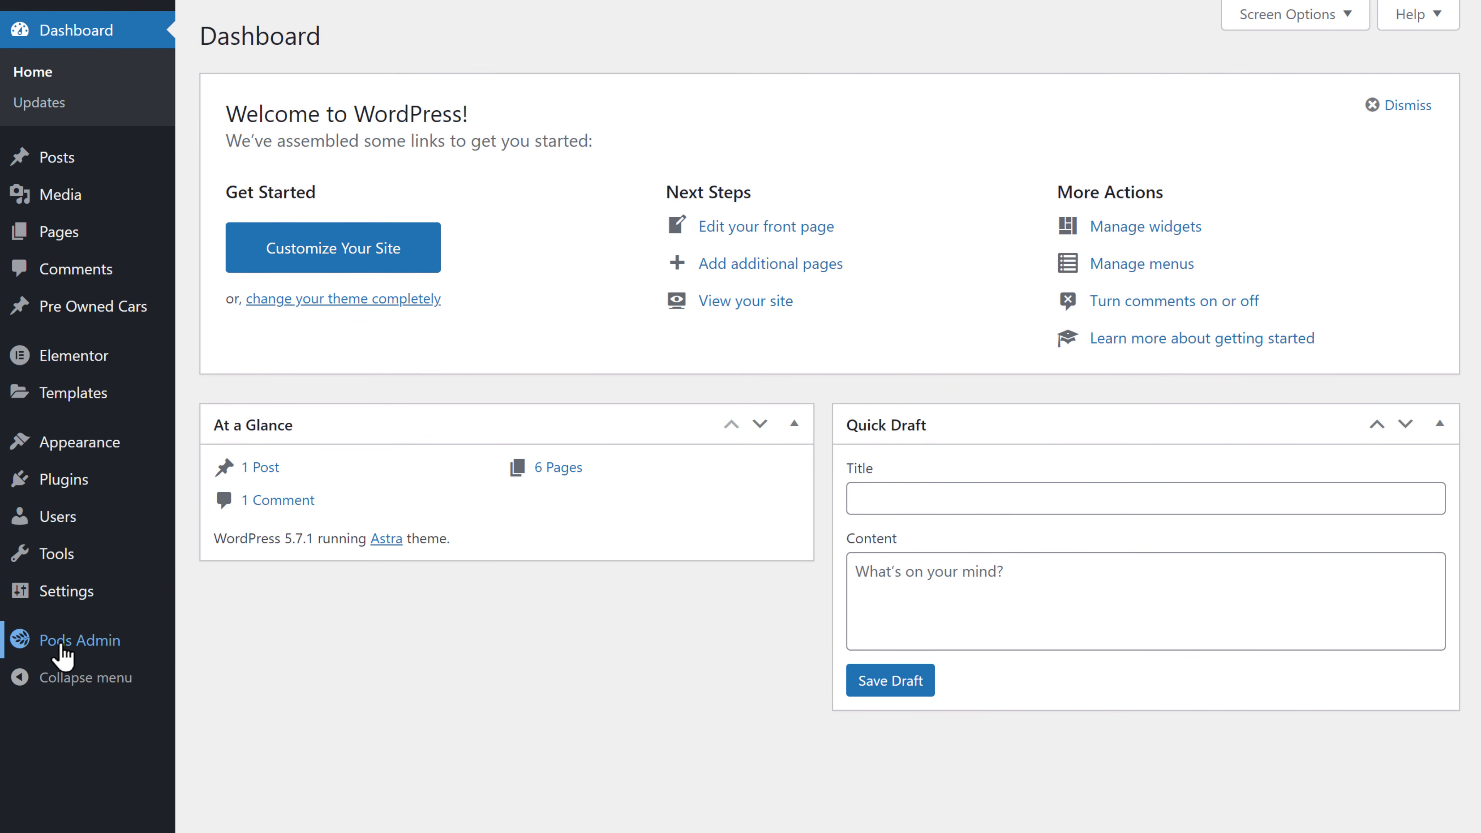
{"action": "left_click", "coordinate": [61, 653]}
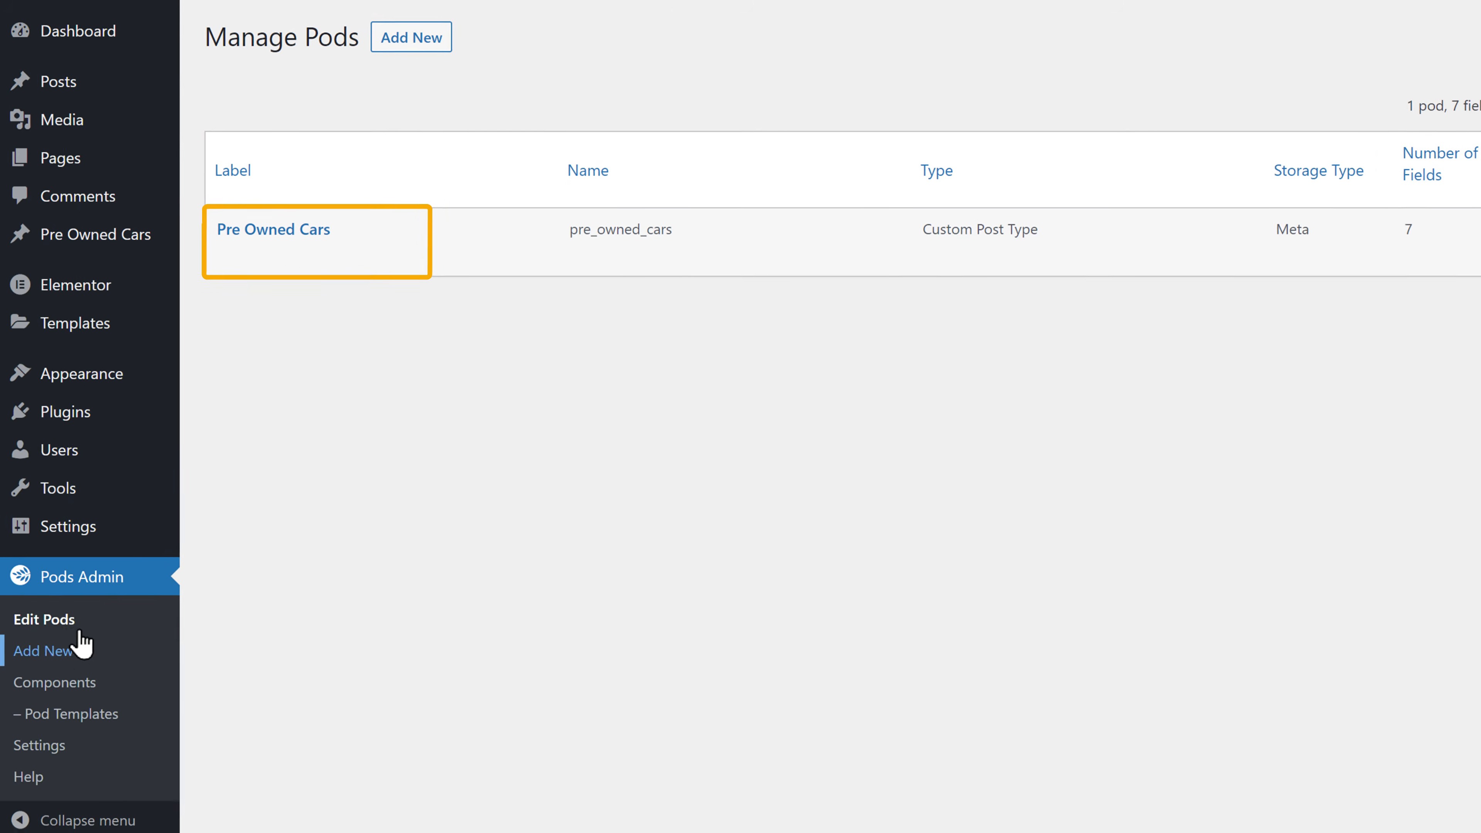
{"action": "mouse_move", "coordinate": [224, 276]}
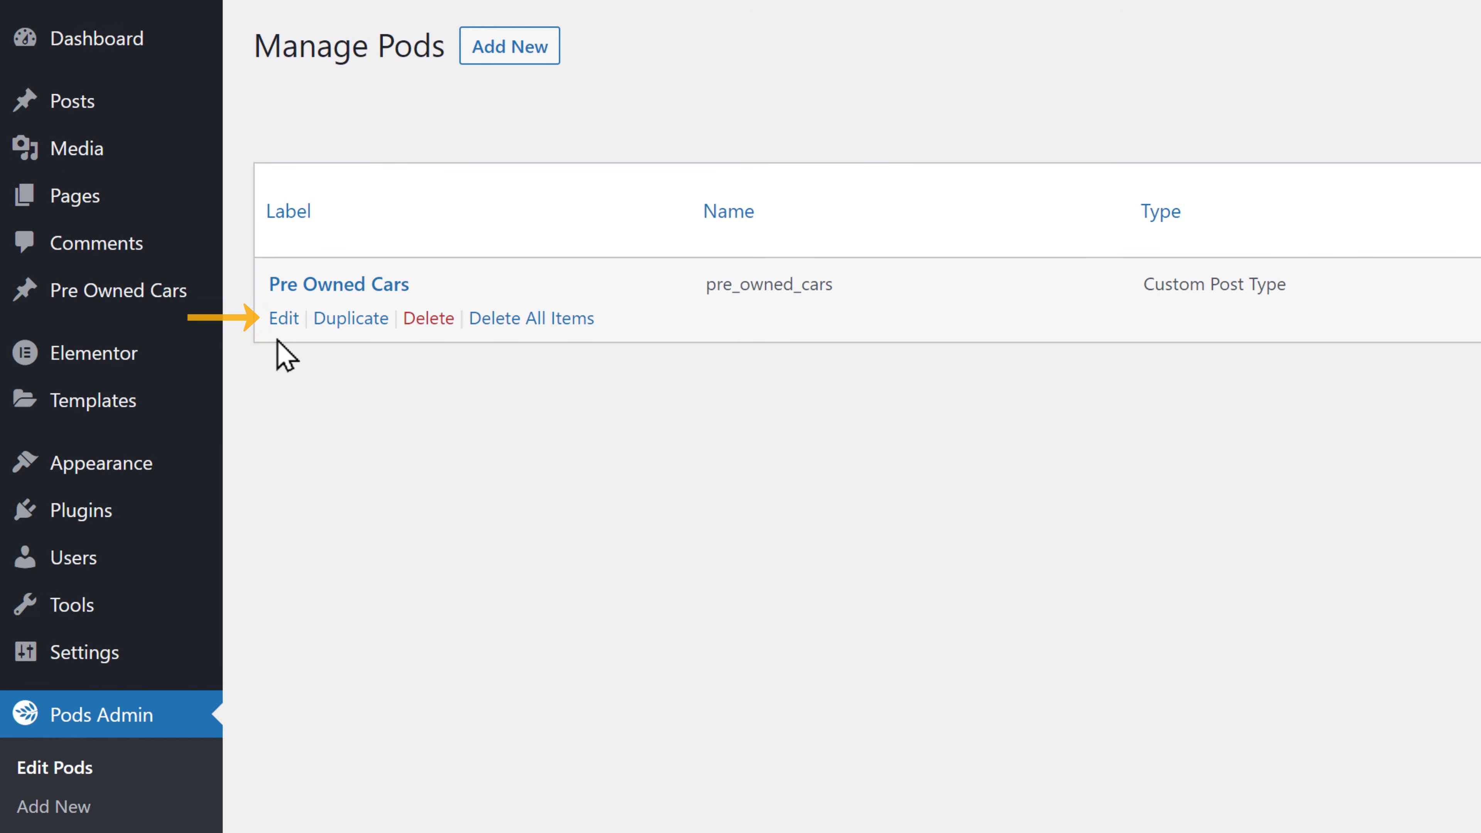
{"action": "left_click", "coordinate": [282, 322]}
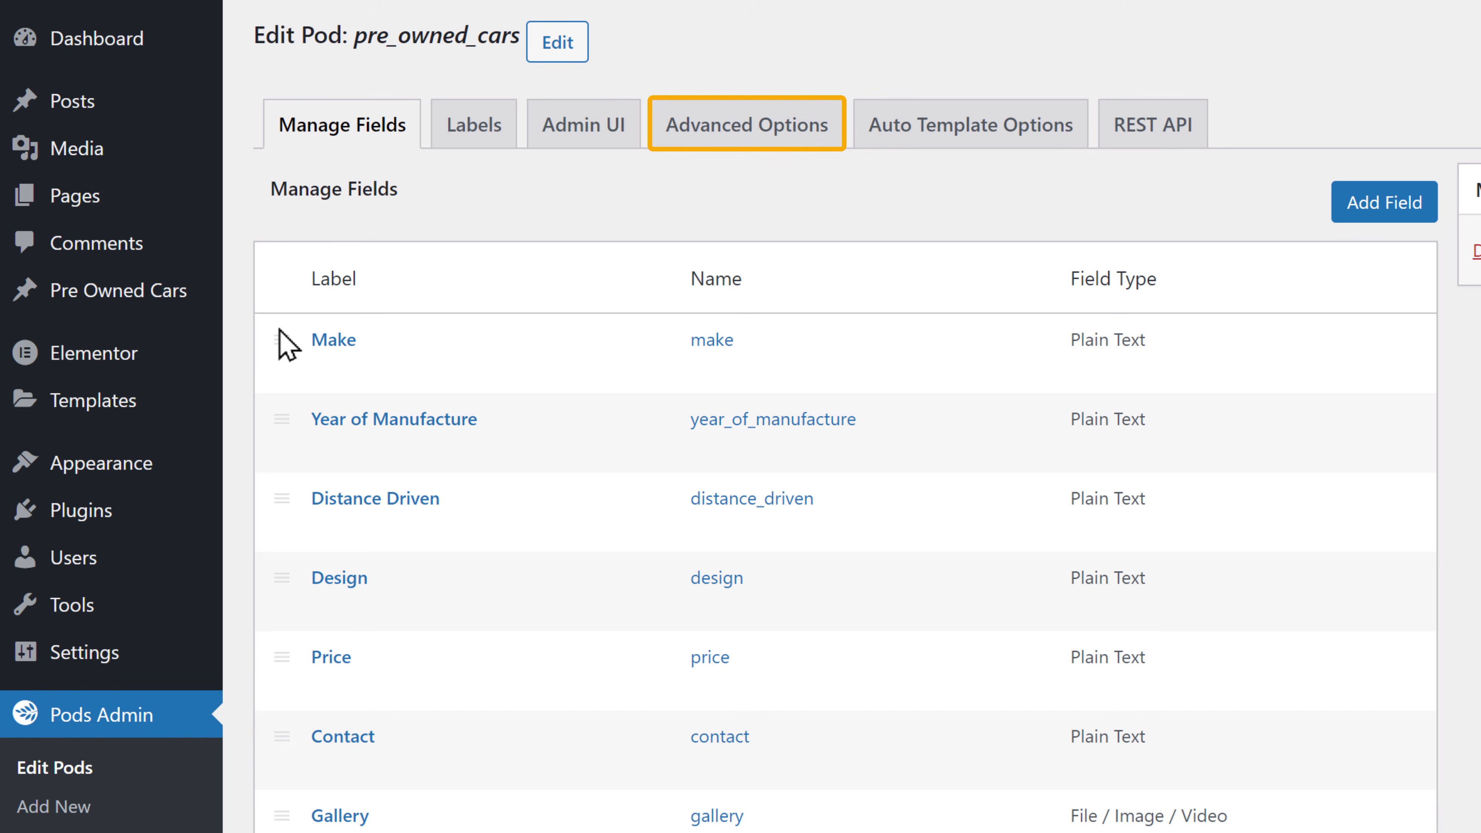
{"action": "left_click", "coordinate": [700, 142]}
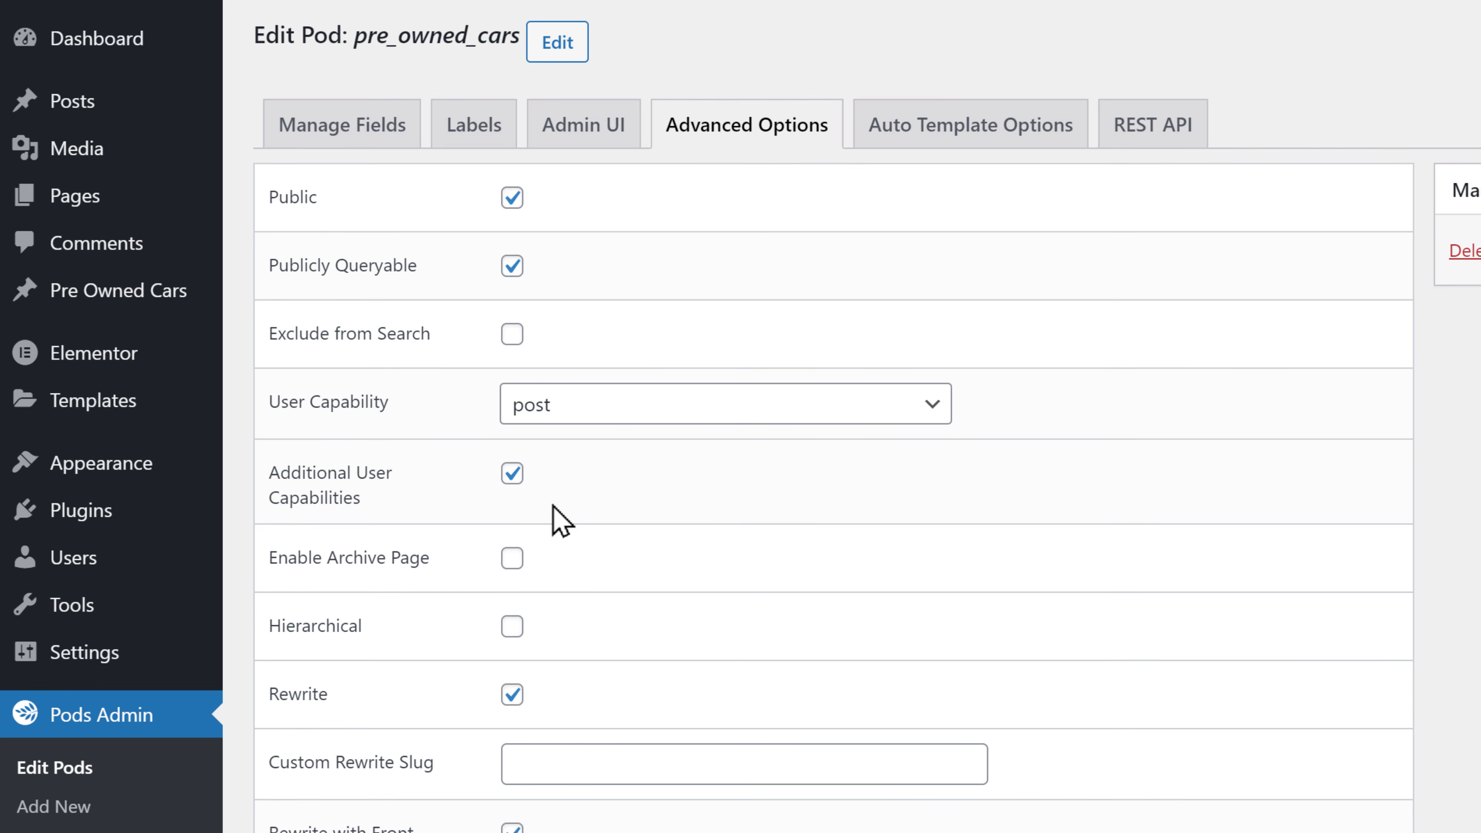
{"action": "left_click", "coordinate": [512, 559]}
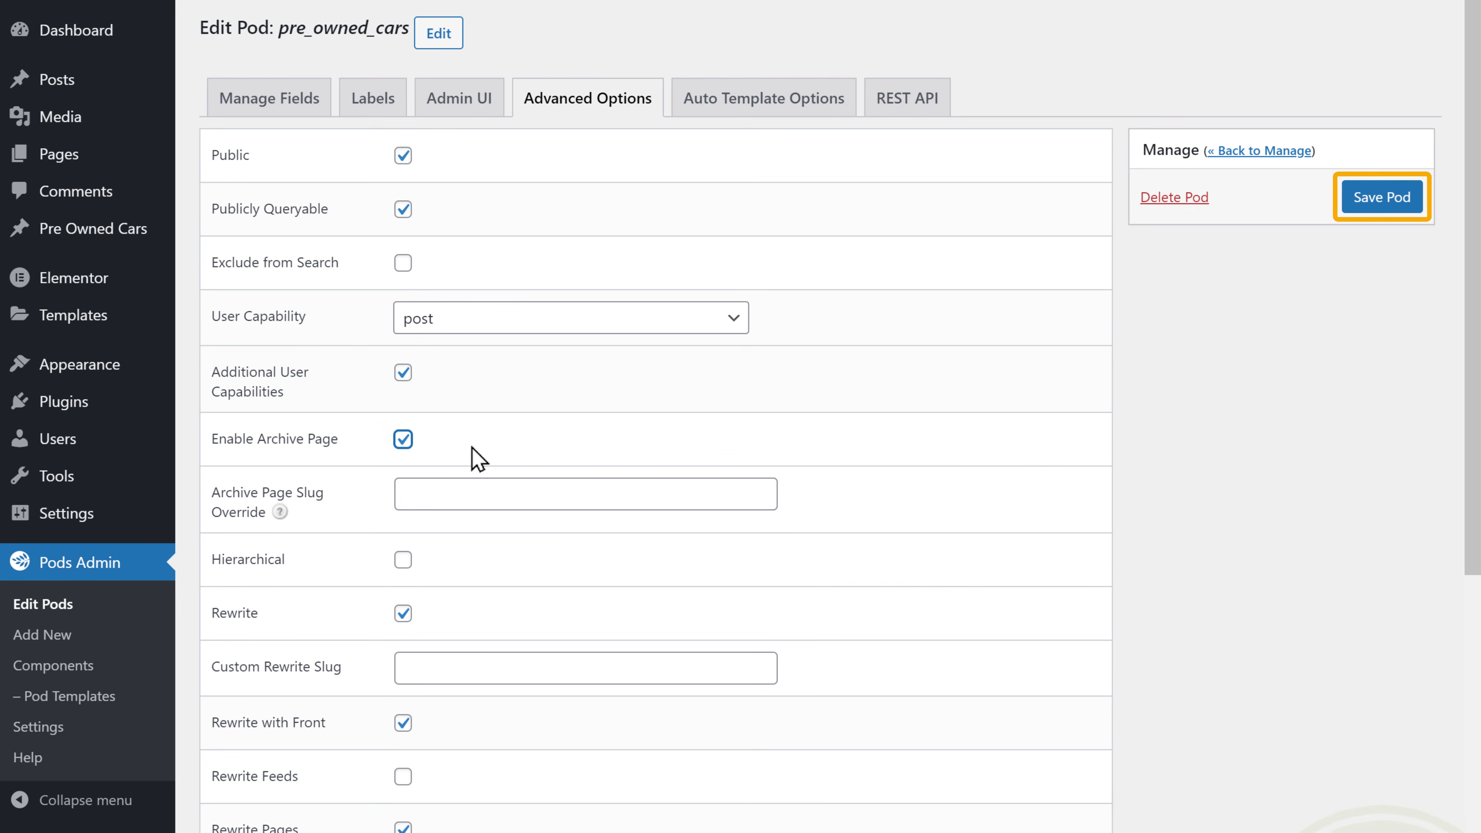
{"action": "left_click", "coordinate": [1367, 203]}
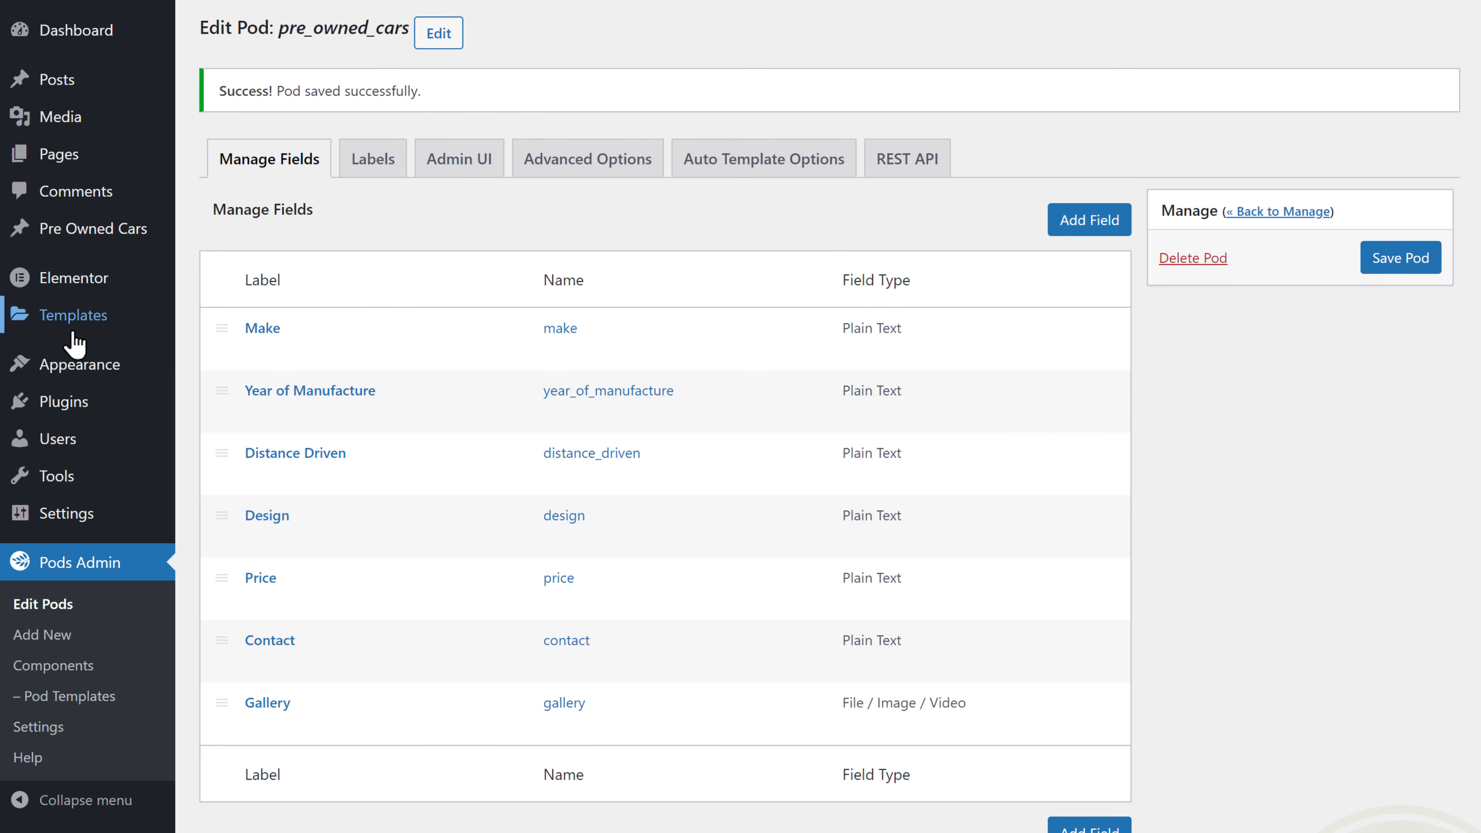
Step: Create an Archive template named "Pre Owned Cars" and insert the two-column Archives card block with the grey background
{"action": "mouse_move", "coordinate": [72, 336]}
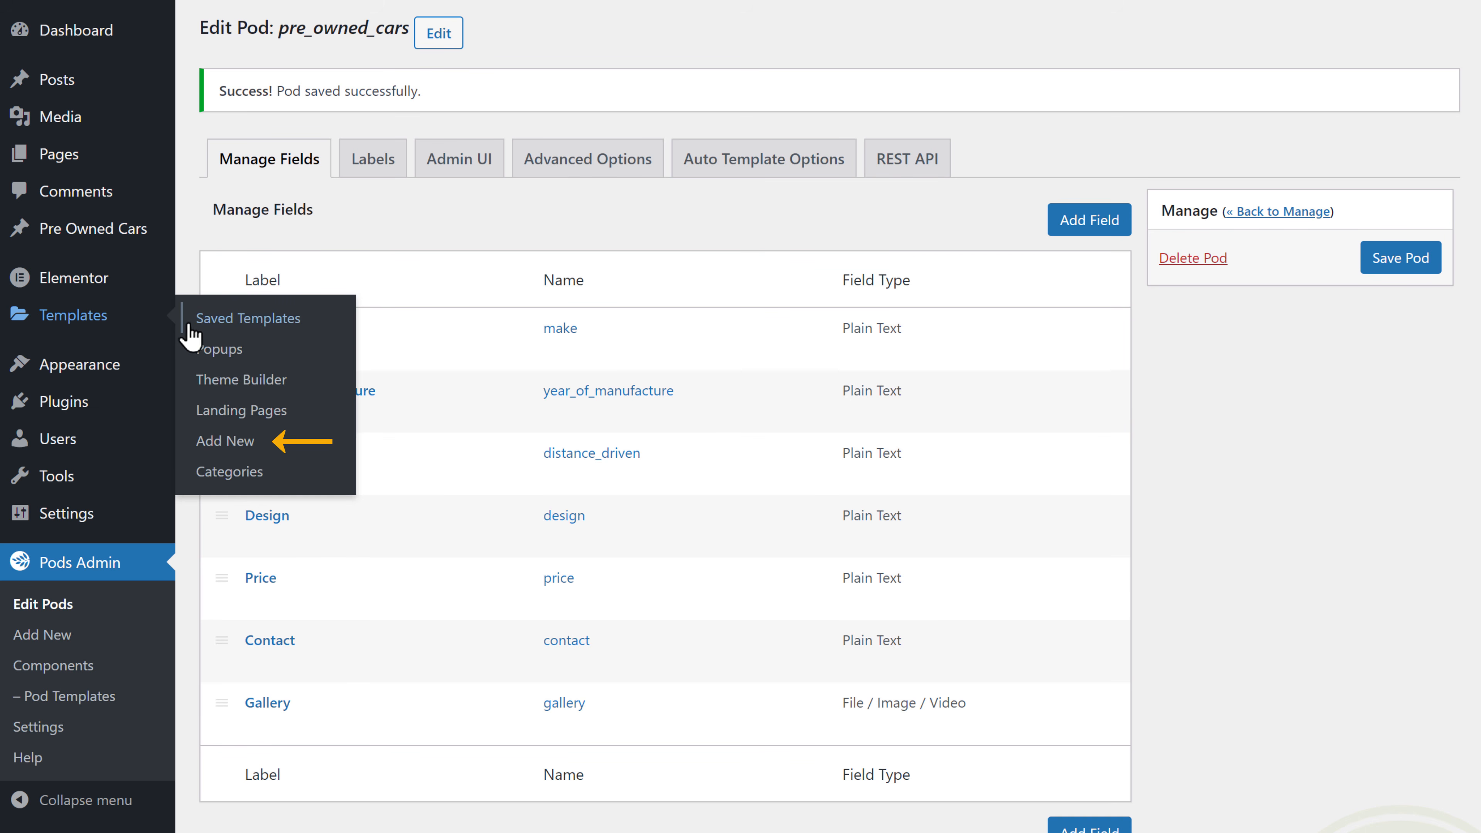
{"action": "left_click", "coordinate": [213, 457]}
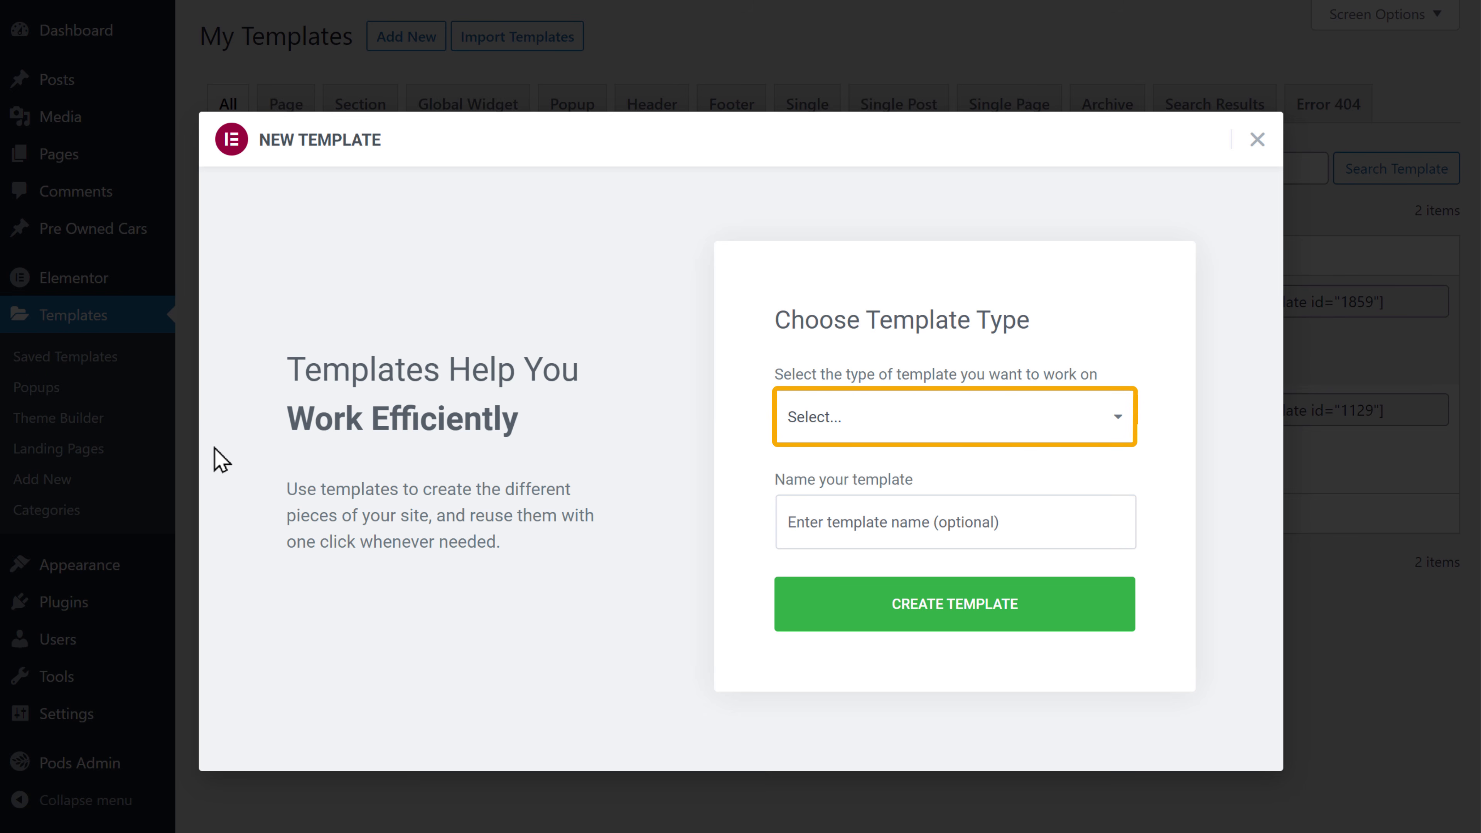
{"action": "left_click", "coordinate": [913, 432]}
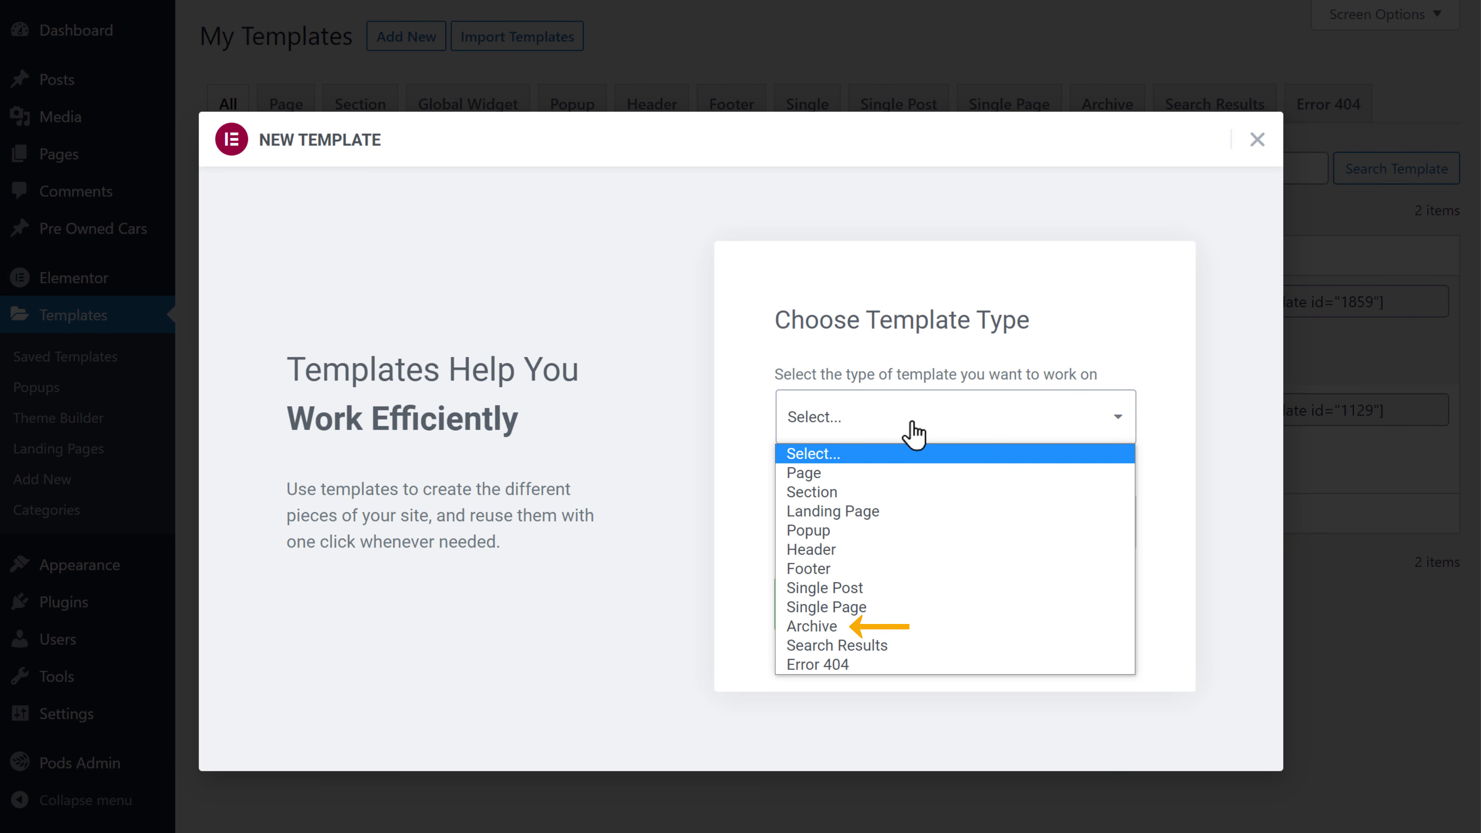
{"action": "left_click", "coordinate": [813, 627]}
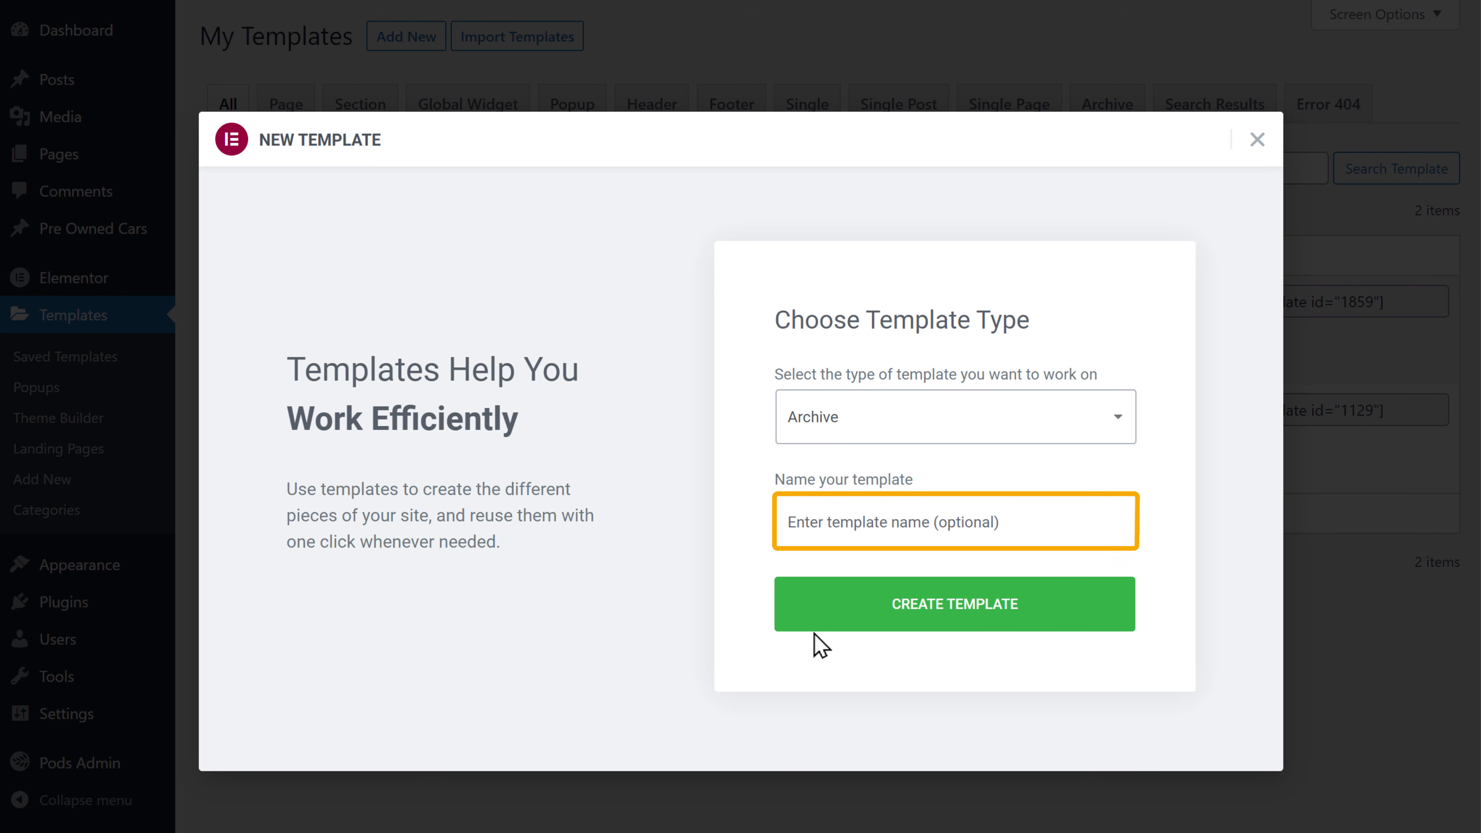
{"action": "left_click", "coordinate": [868, 524]}
{"action": "type", "text": "Pre"}
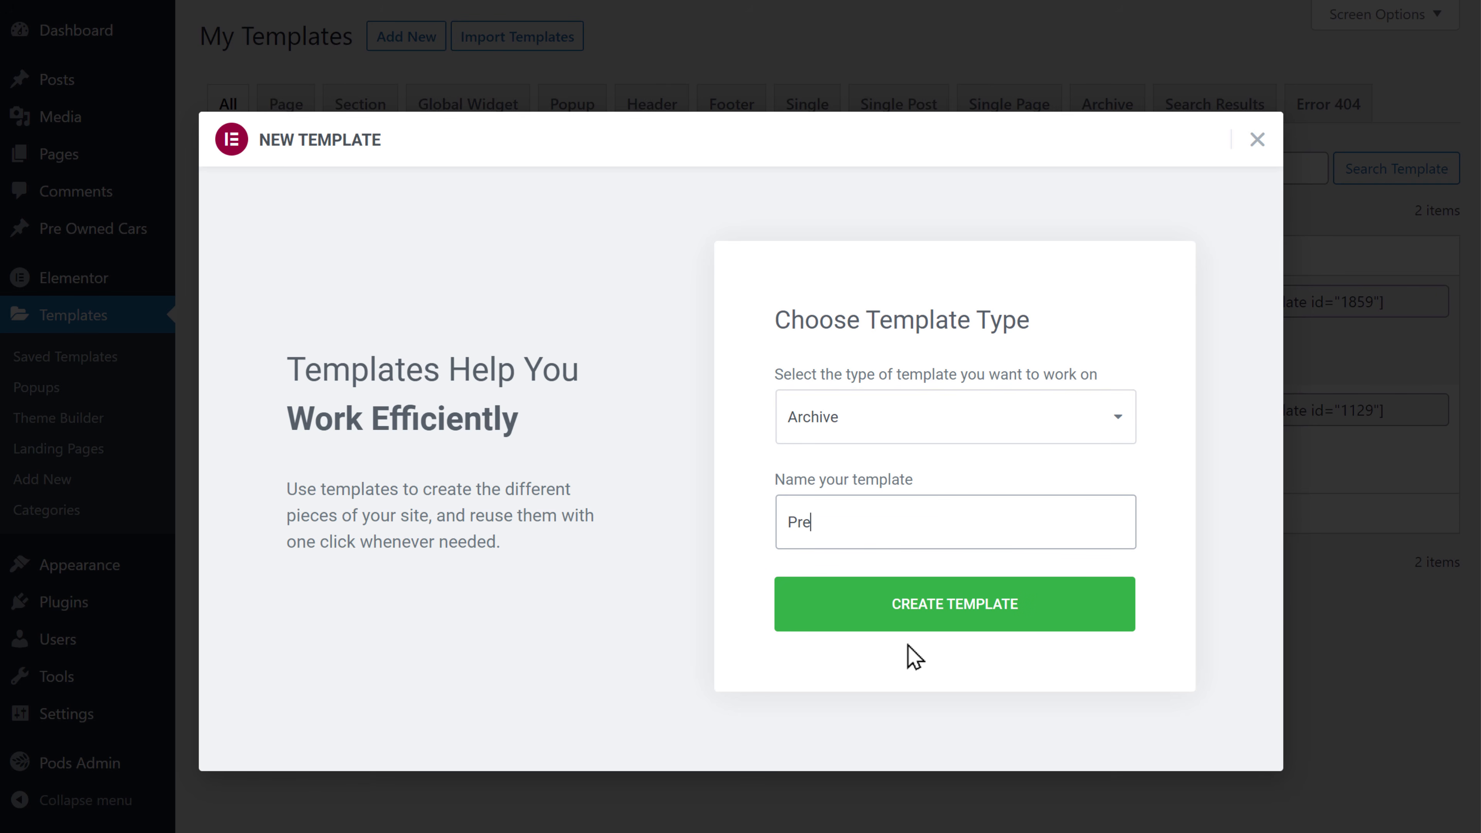
{"action": "type", "text": " Owned Cars"}
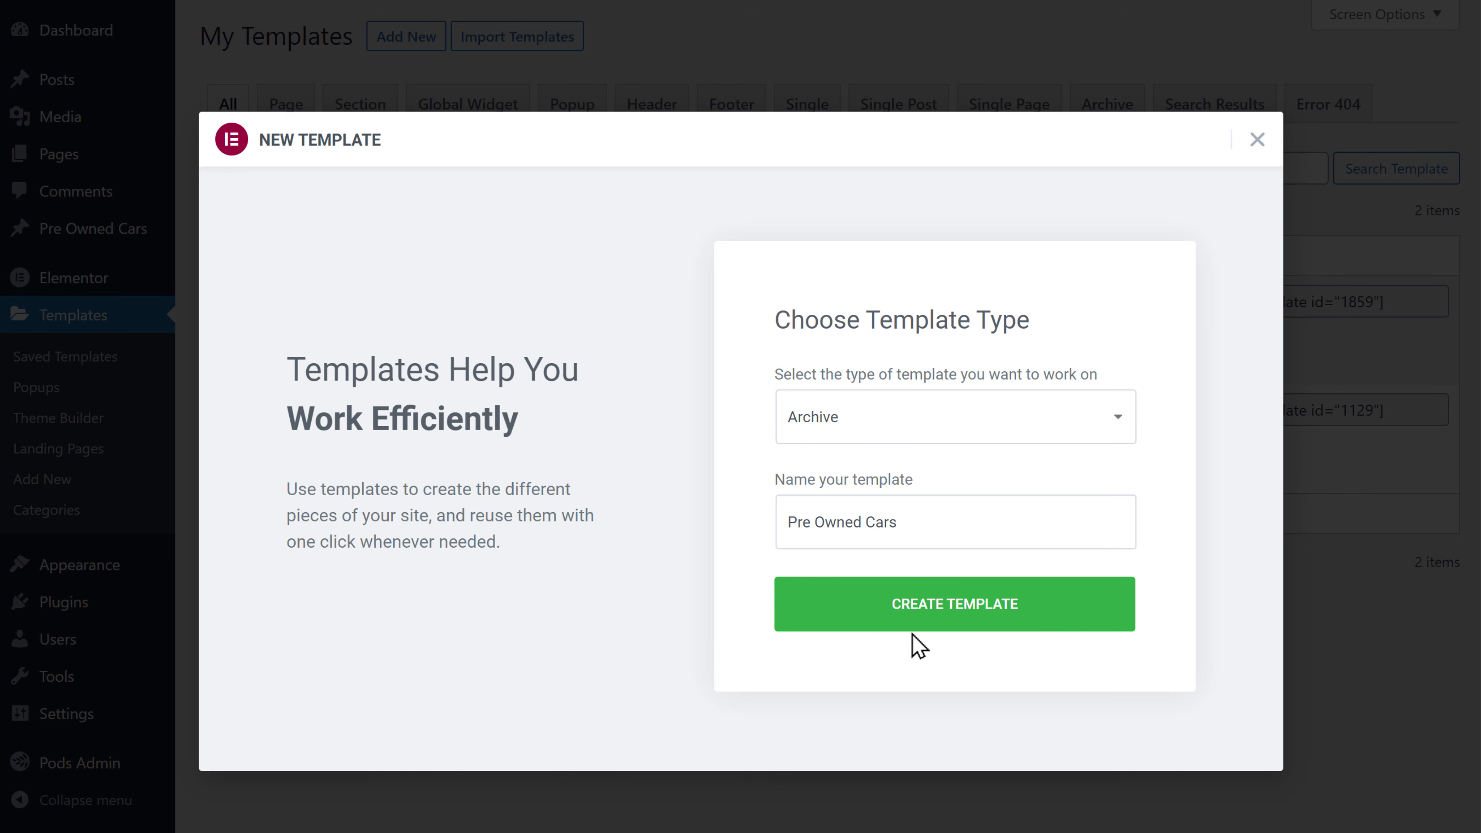
{"action": "left_click", "coordinate": [924, 625]}
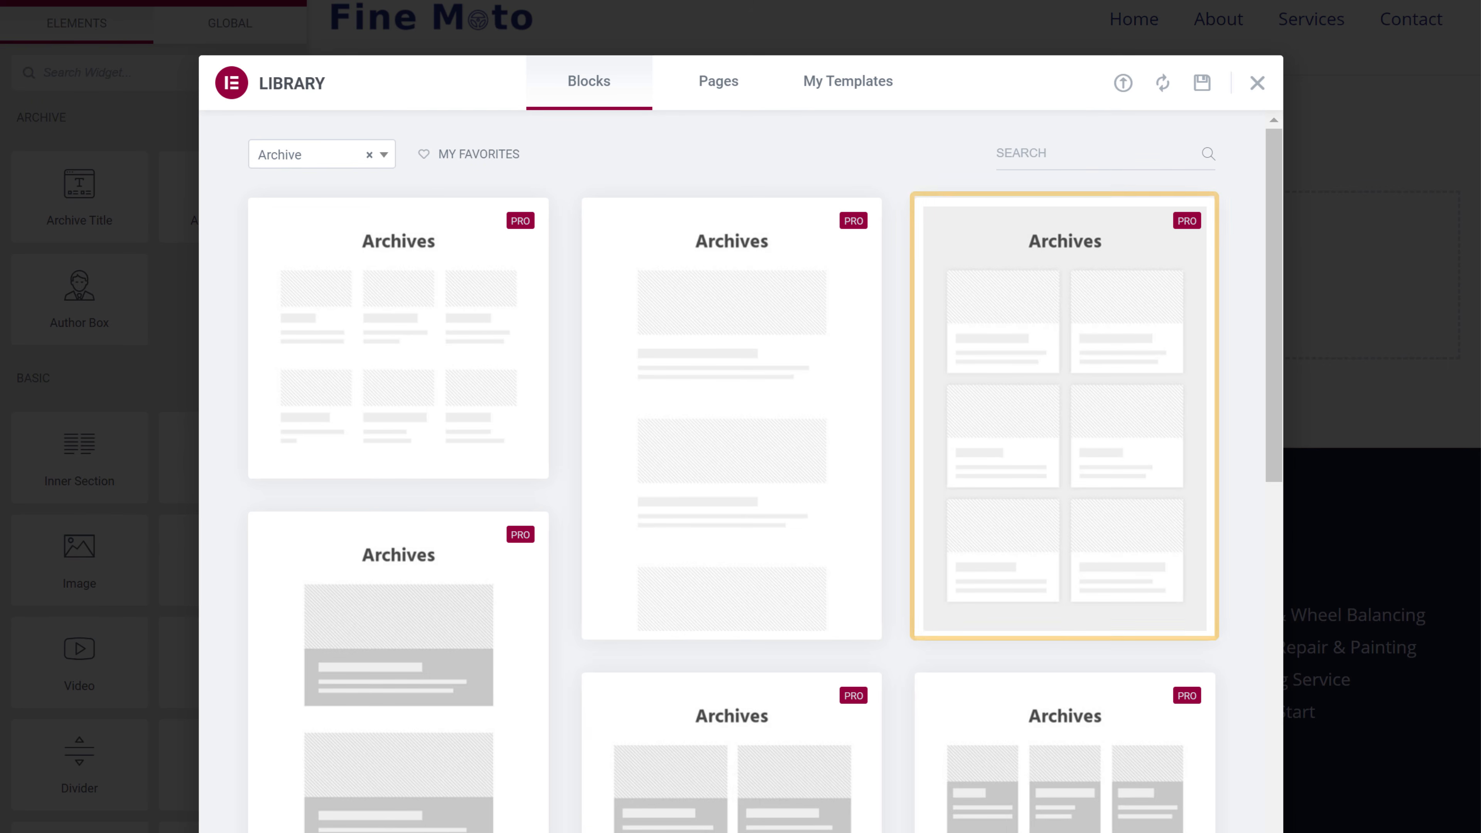
{"action": "mouse_move", "coordinate": [926, 588]}
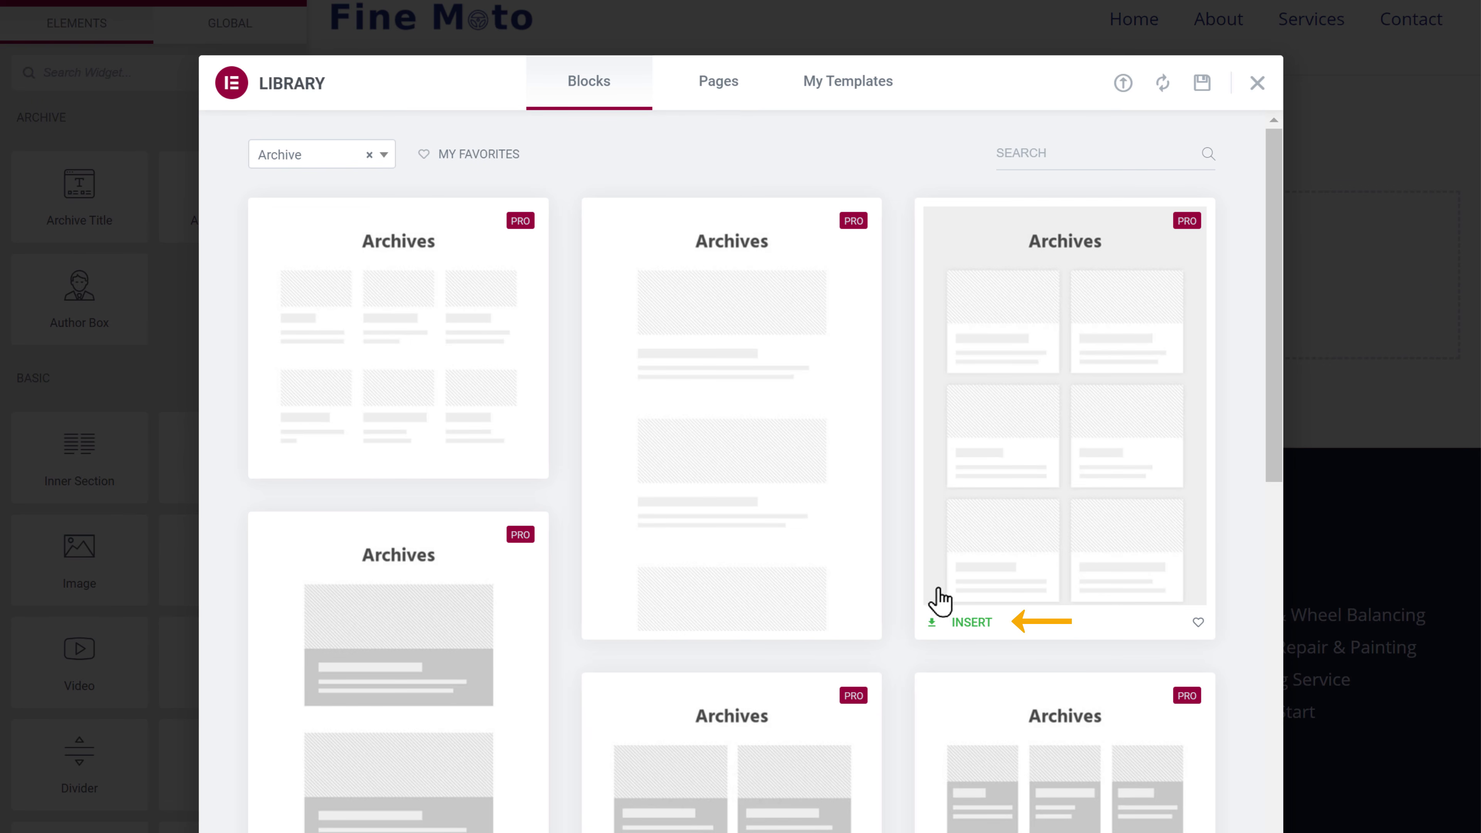
{"action": "left_click", "coordinate": [967, 627]}
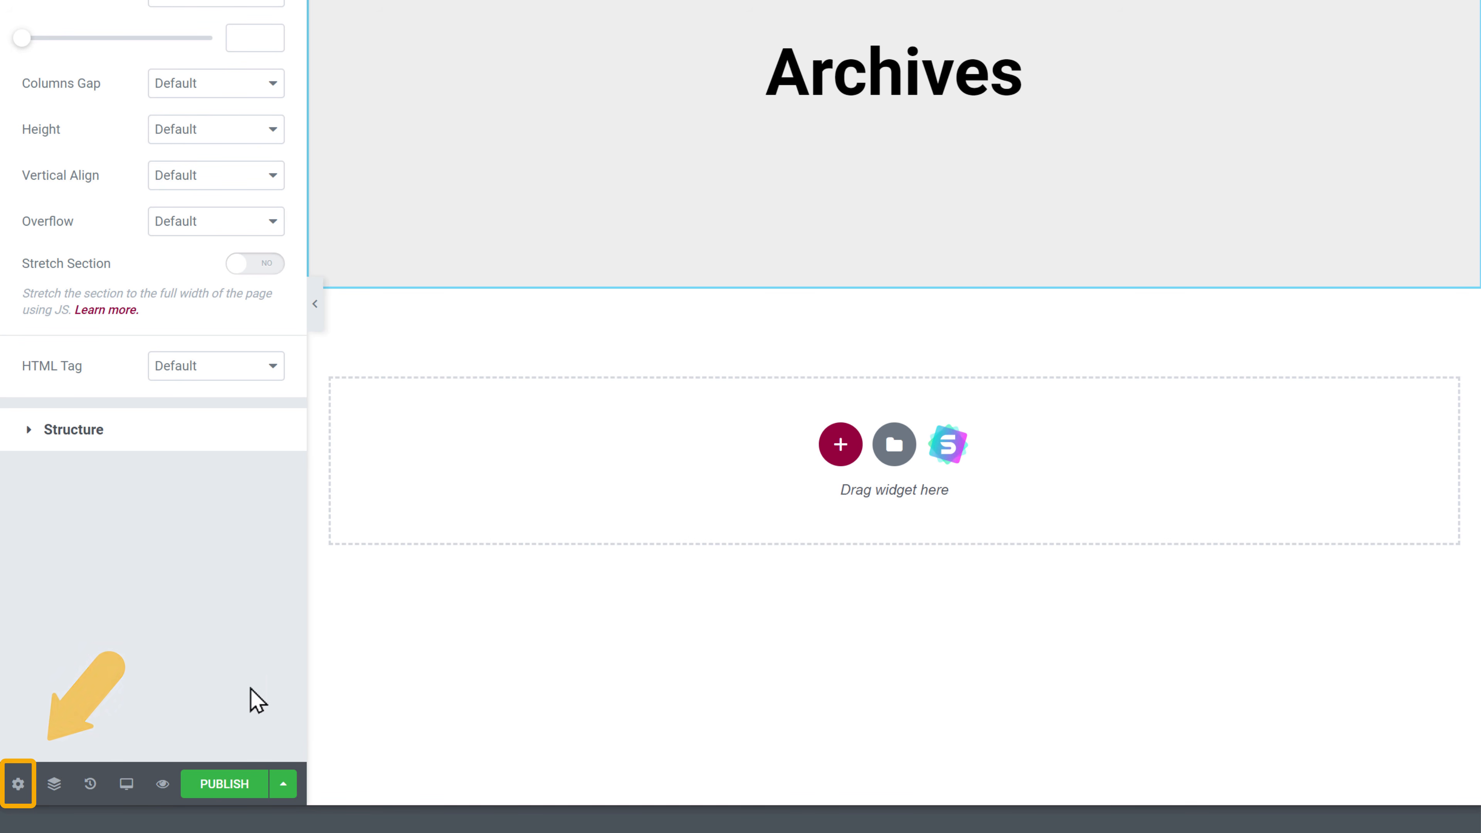
Step: Set the template's dynamic content preview to Pre Owned Cars Archive and apply it
{"action": "left_click", "coordinate": [18, 783]}
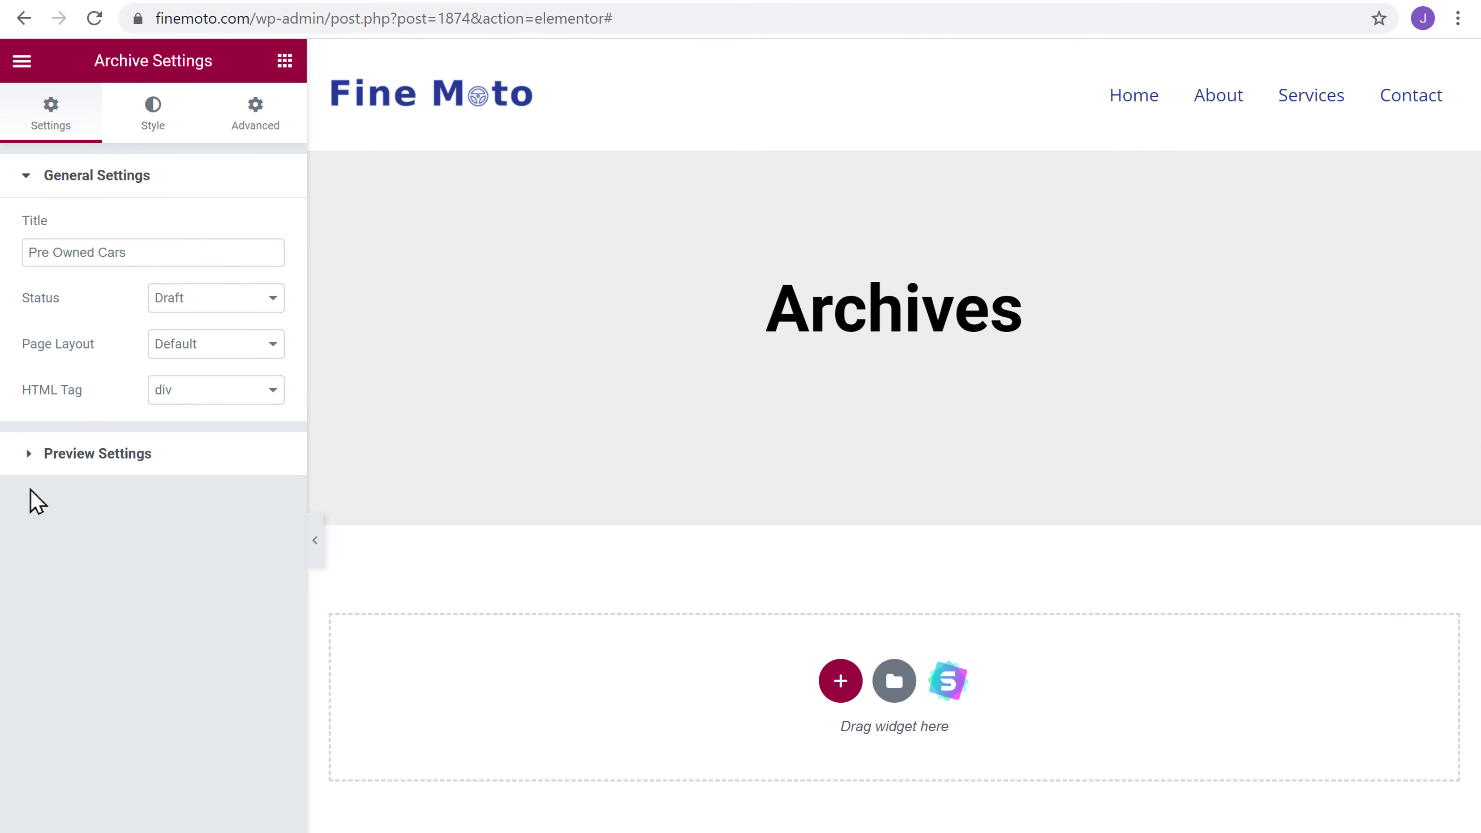
{"action": "left_click", "coordinate": [29, 458]}
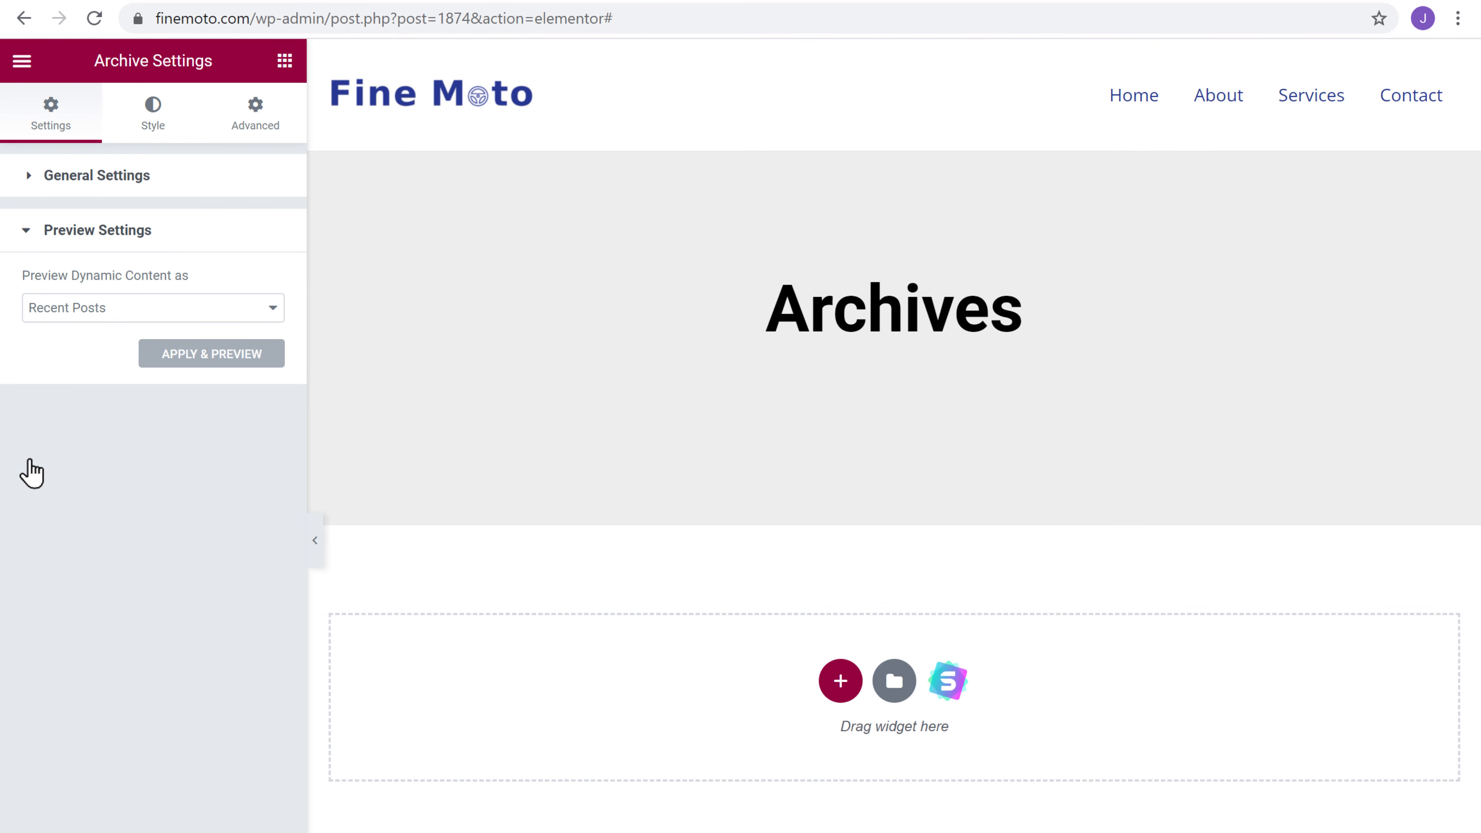
{"action": "left_click", "coordinate": [51, 318]}
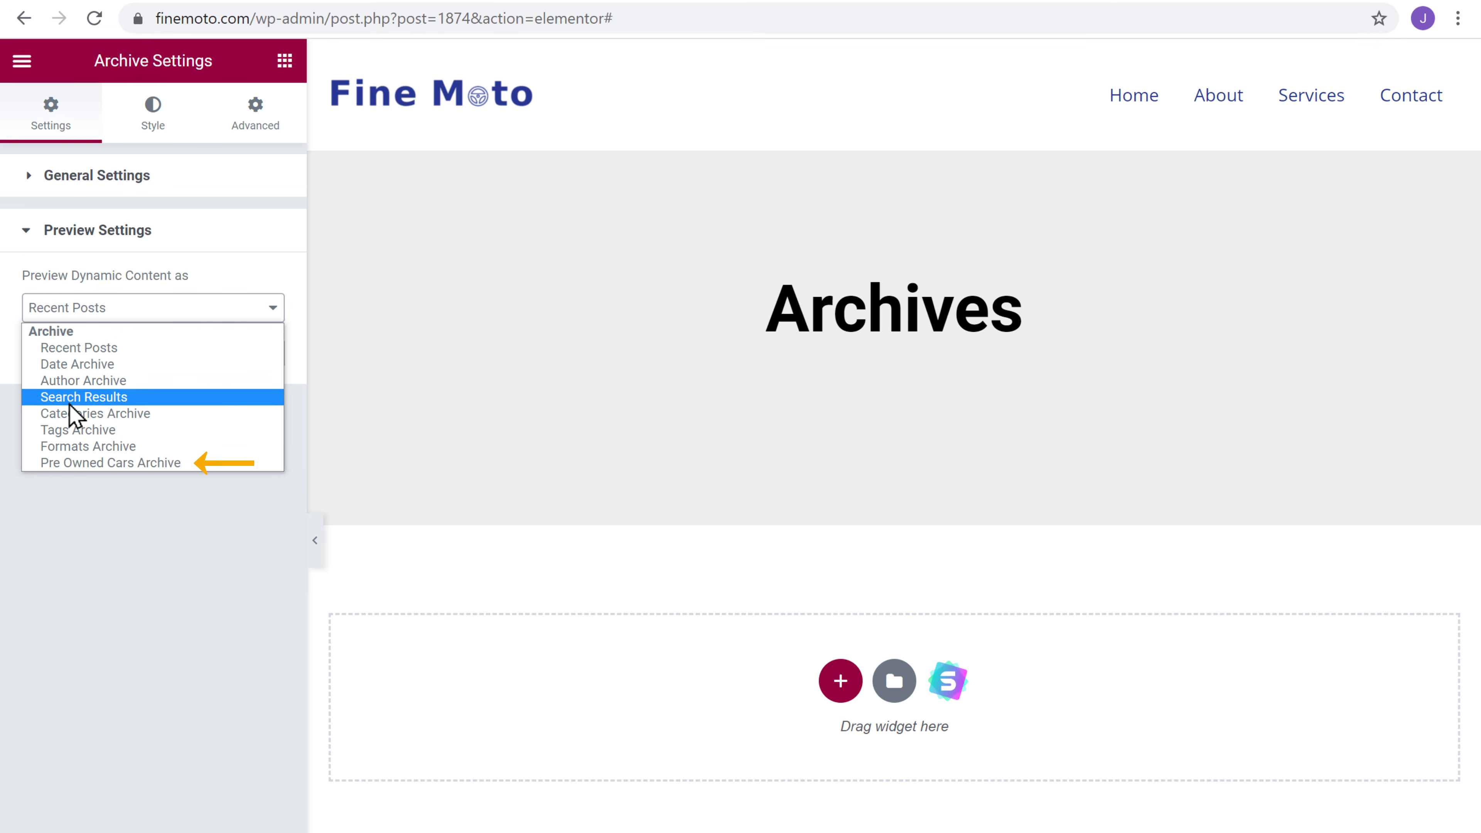
{"action": "left_click", "coordinate": [81, 465]}
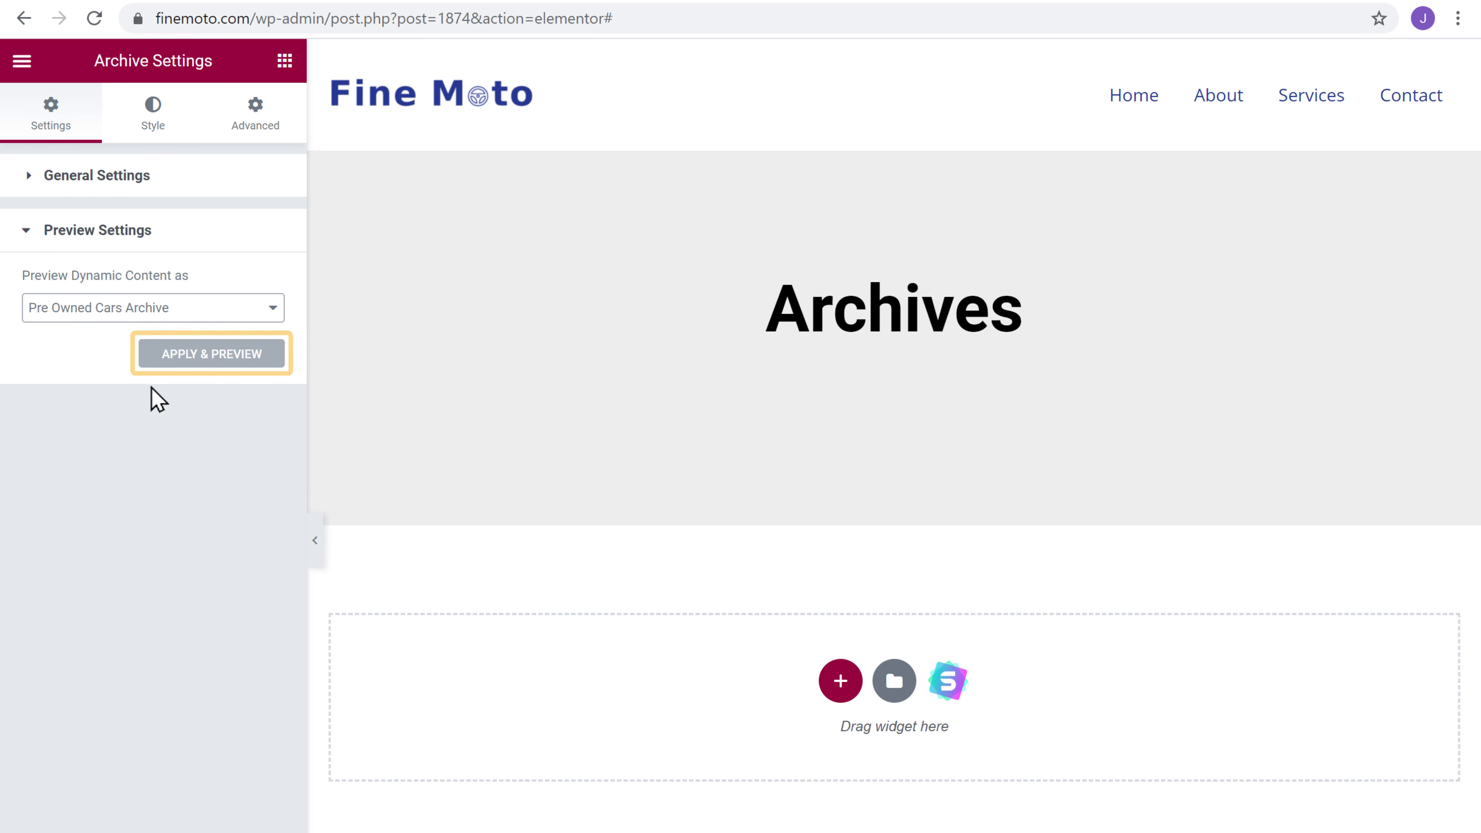
{"action": "left_click", "coordinate": [174, 362]}
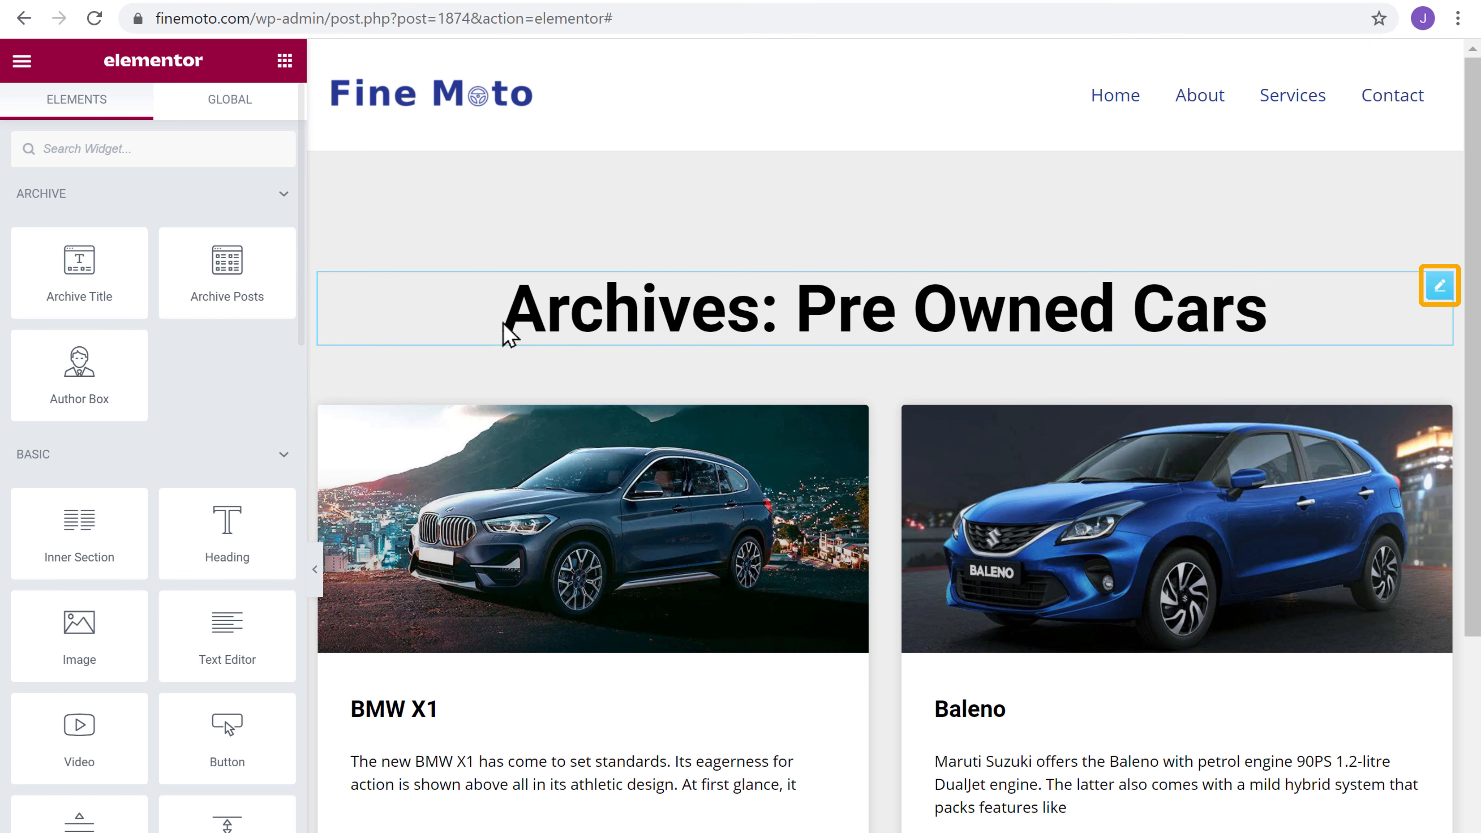
Step: Turn off Include Context for the archive title's dynamic text
{"action": "left_click", "coordinate": [1438, 286]}
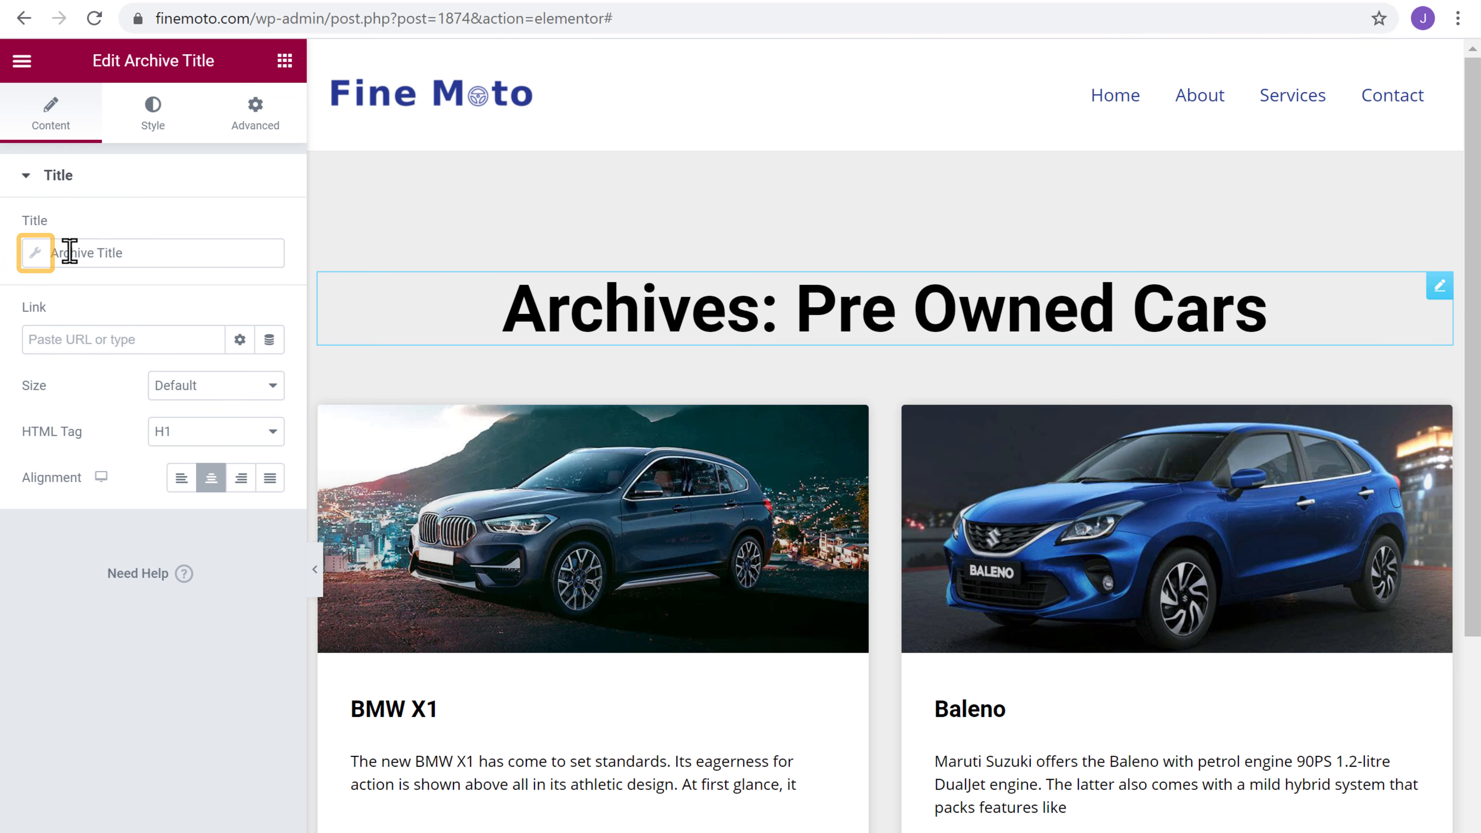
{"action": "left_click", "coordinate": [35, 255]}
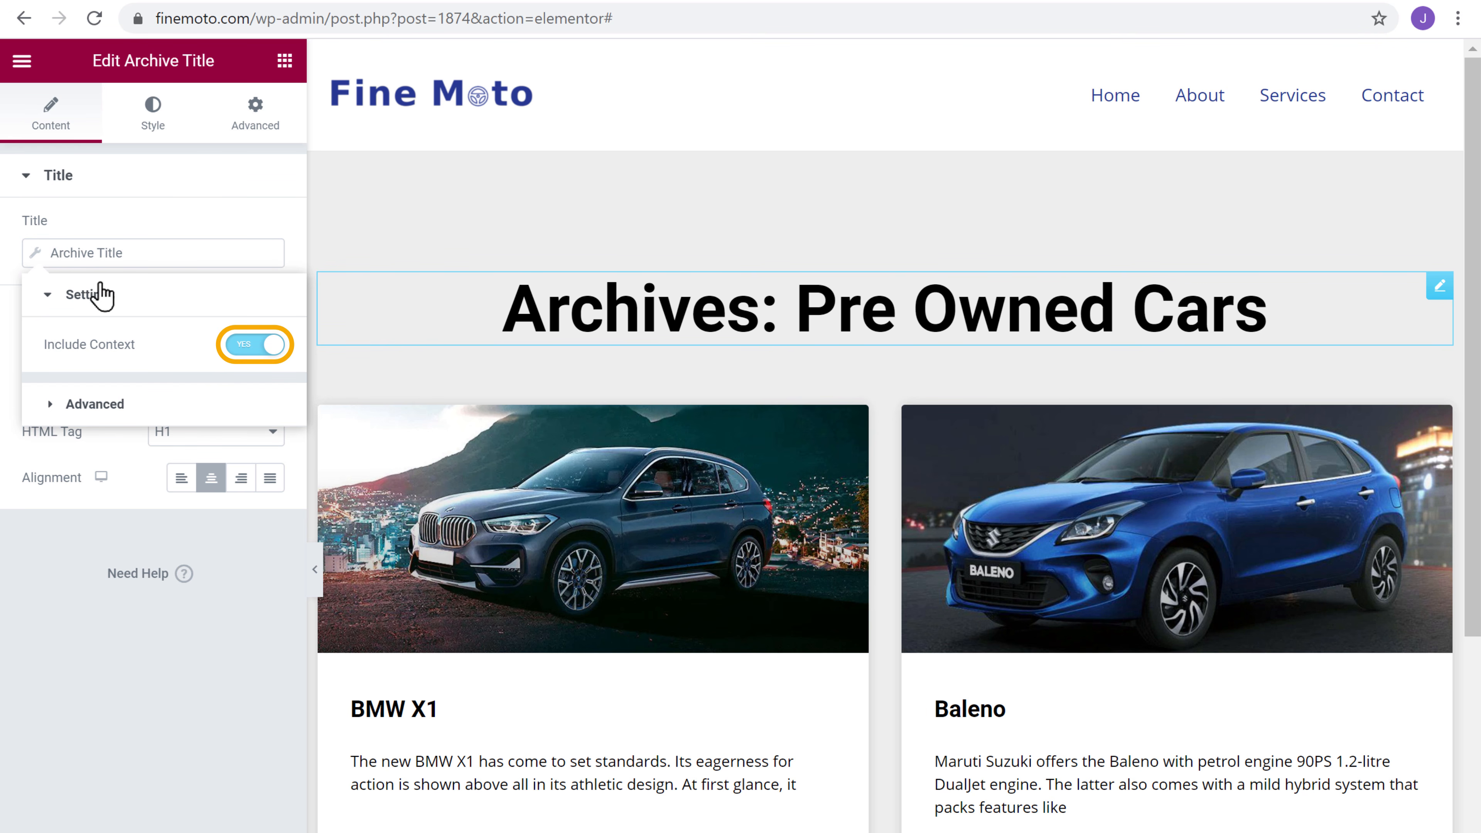
{"action": "left_click", "coordinate": [272, 352]}
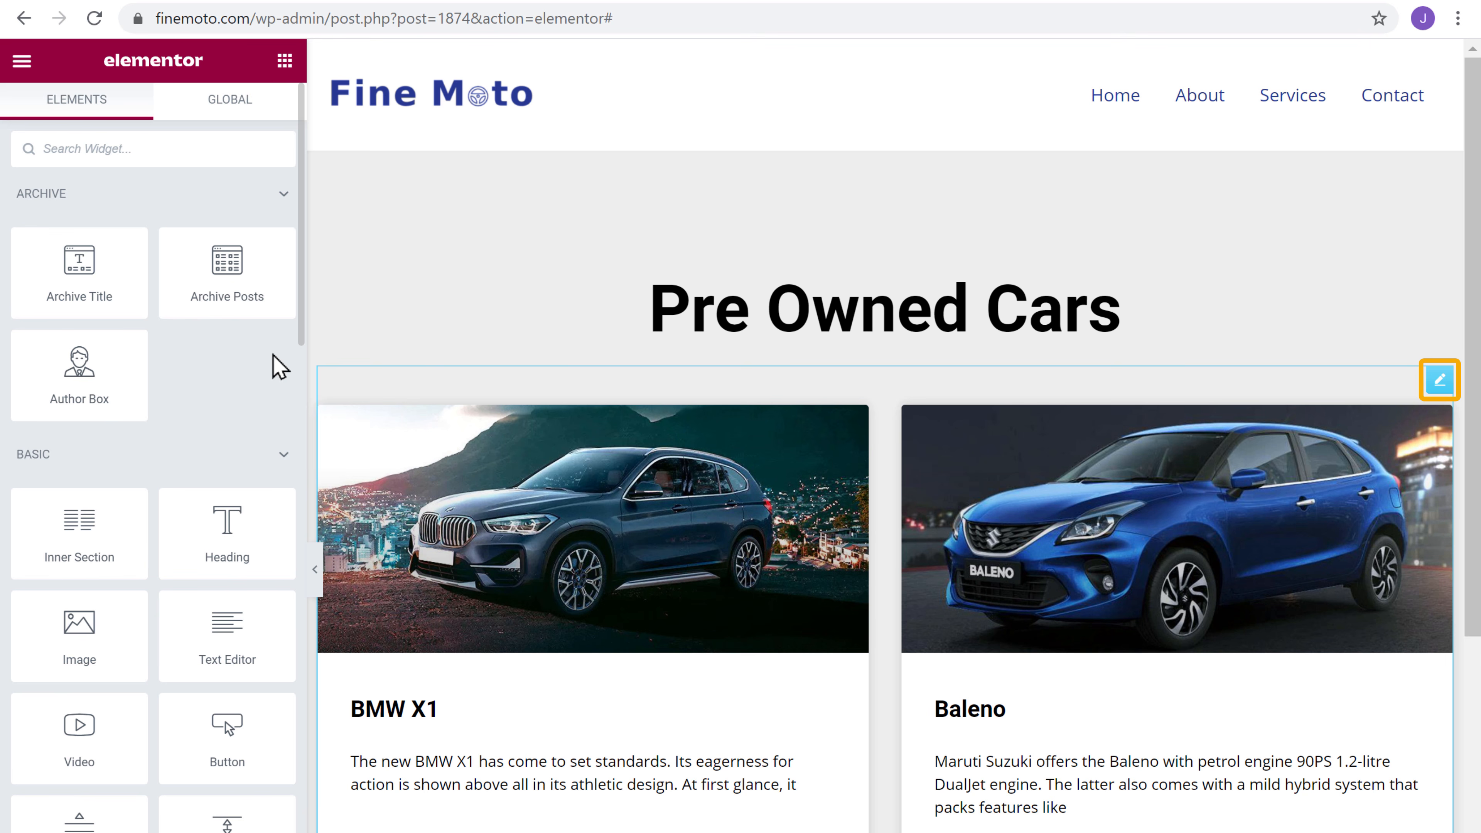
Step: Publish the archive template with an Include condition for Pre Owned Cars Archive, and preview the page
{"action": "left_click", "coordinate": [1438, 382]}
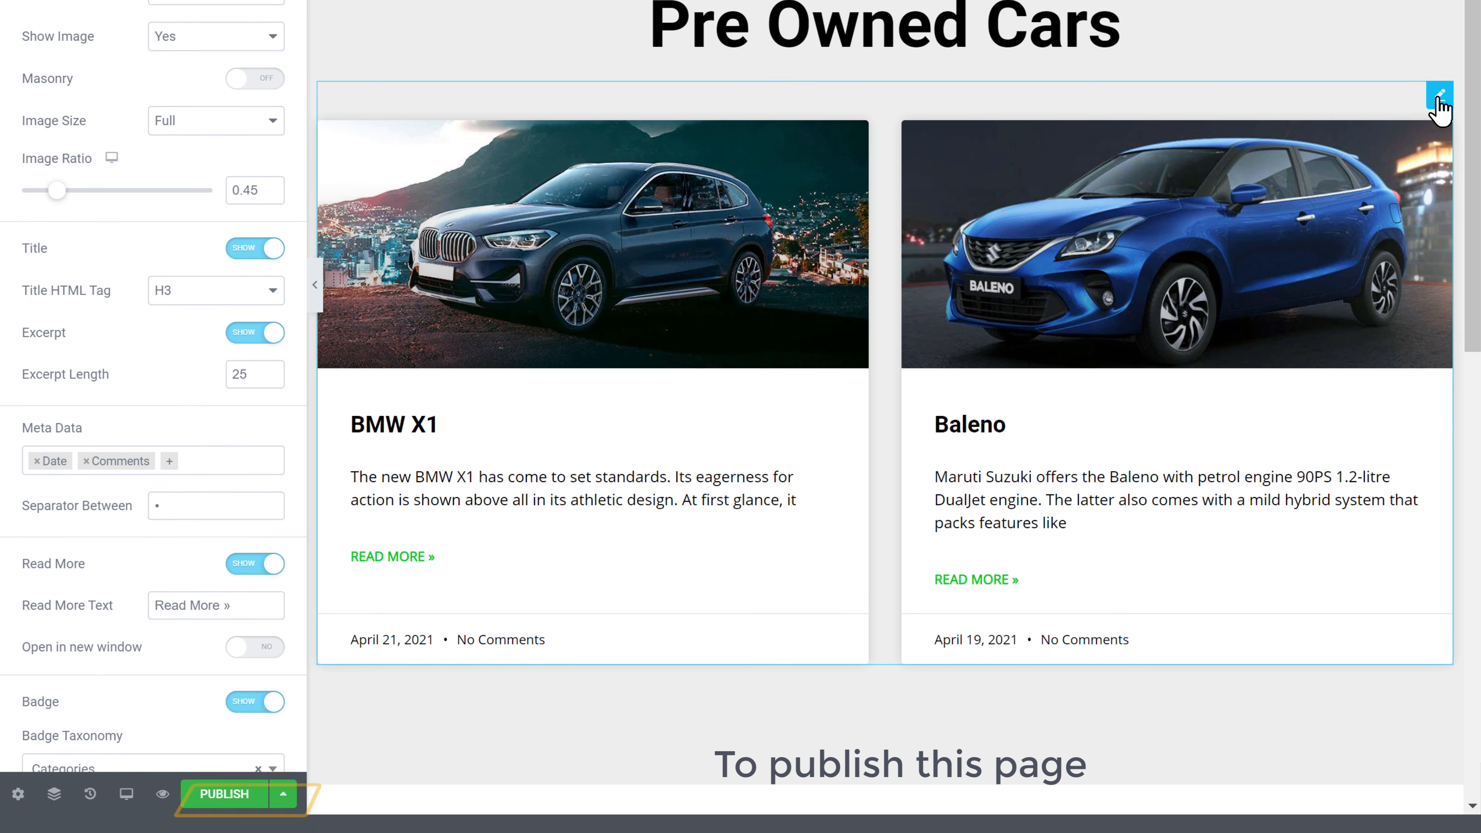
{"action": "left_click", "coordinate": [233, 799]}
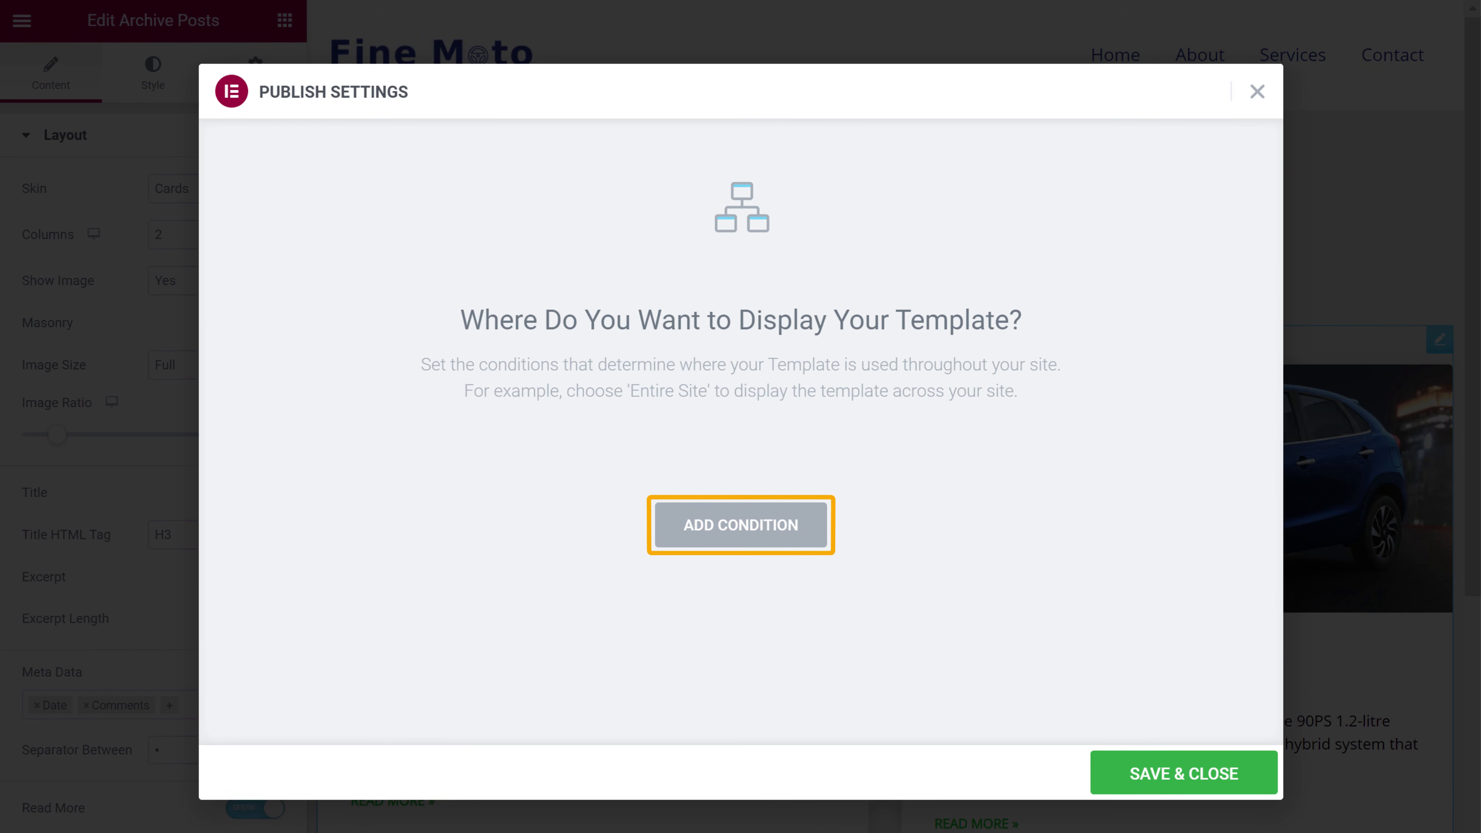
{"action": "left_click", "coordinate": [724, 532]}
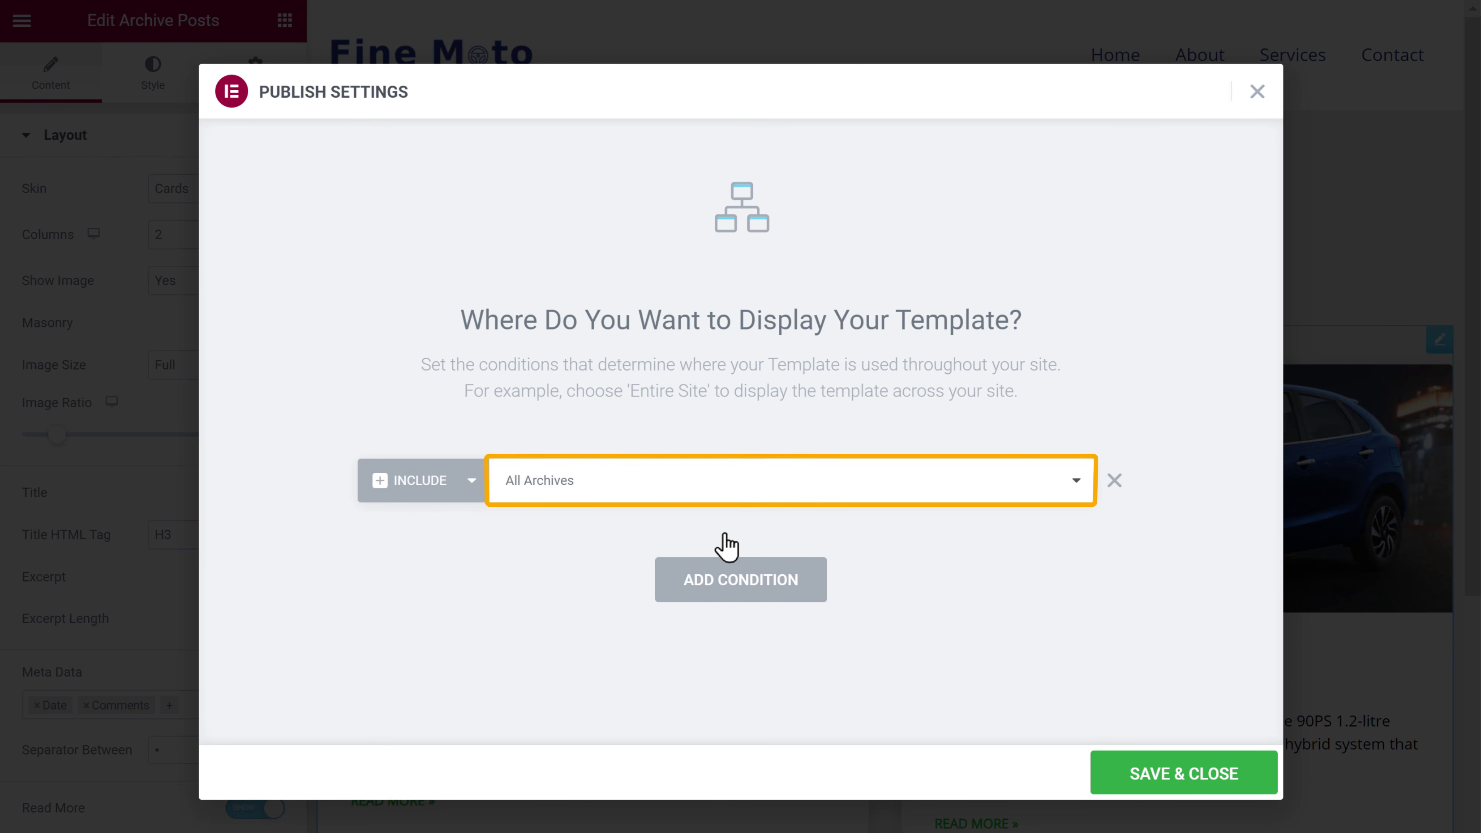
{"action": "left_click", "coordinate": [725, 489]}
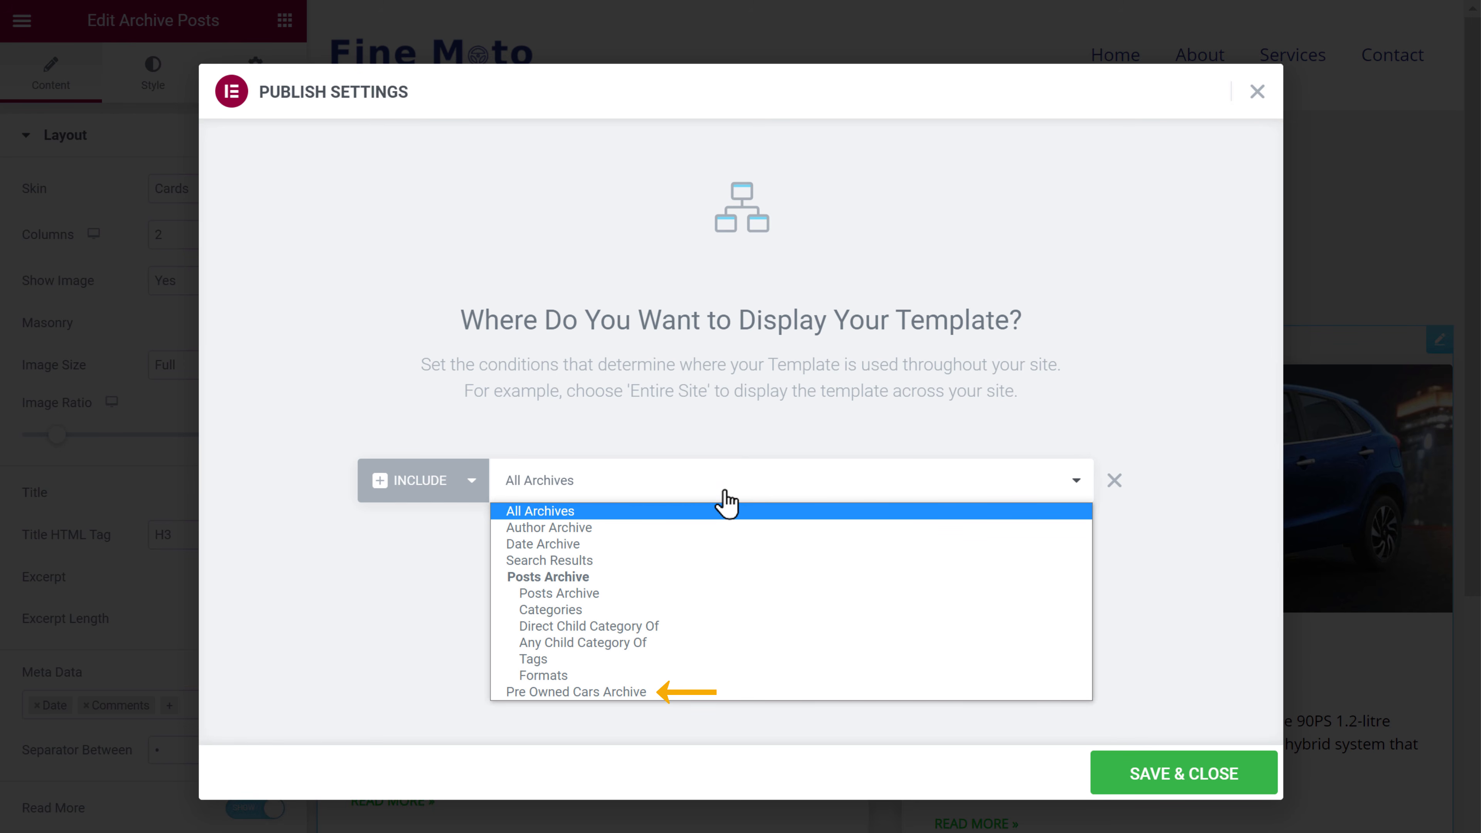
{"action": "left_click", "coordinate": [553, 694]}
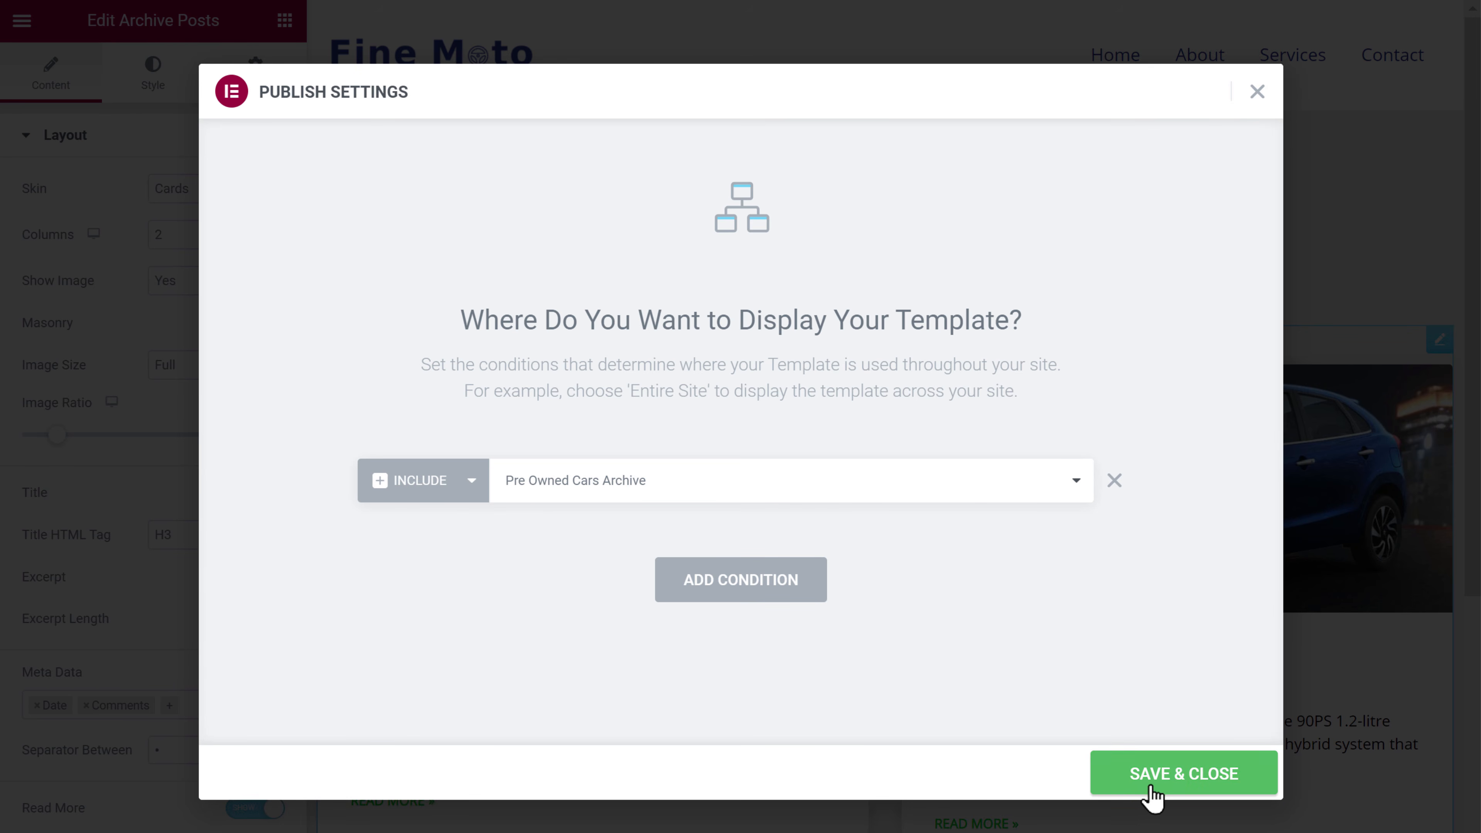
{"action": "left_click", "coordinate": [1161, 793]}
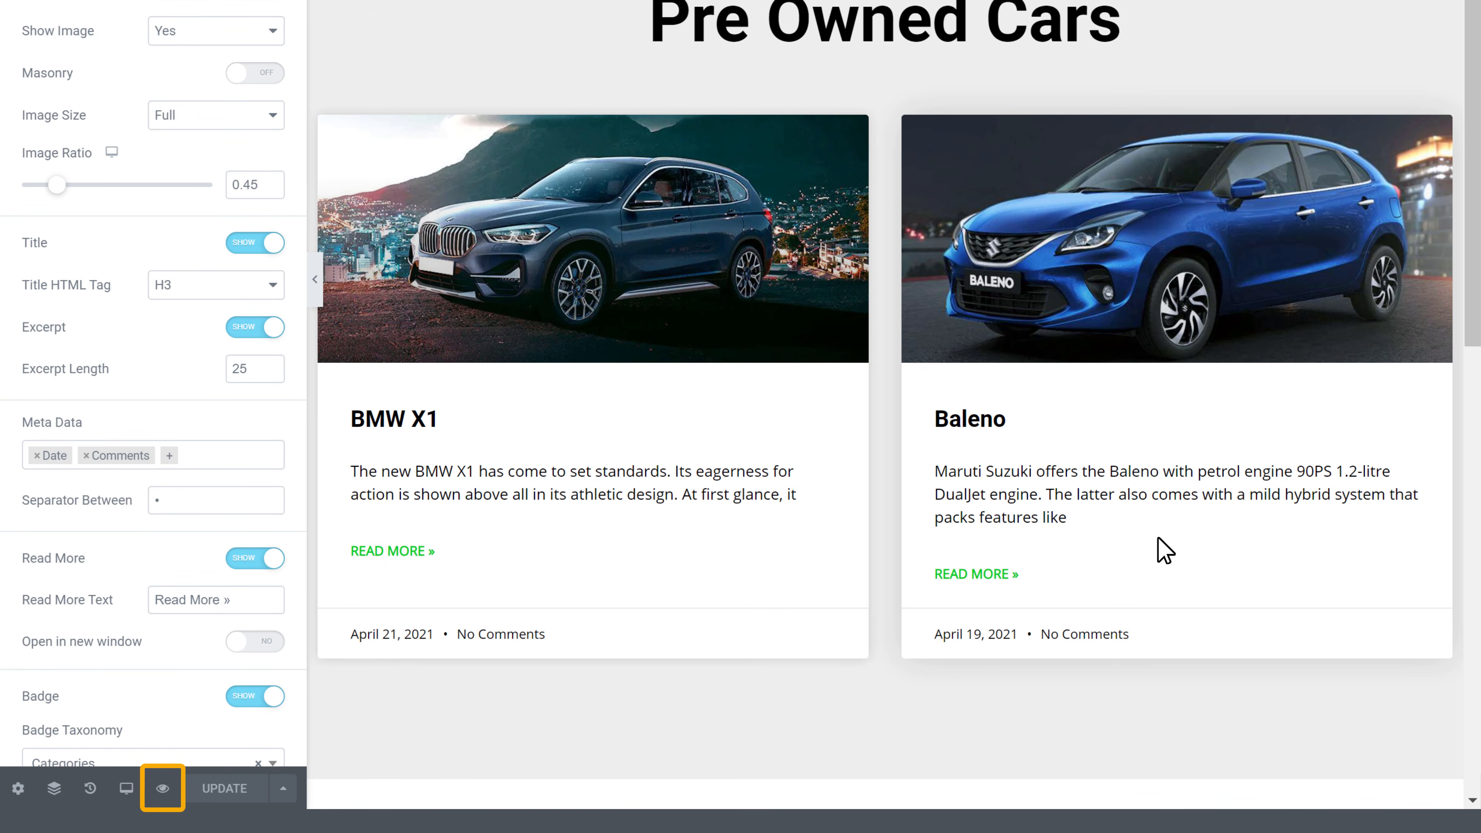
{"action": "left_click", "coordinate": [163, 788]}
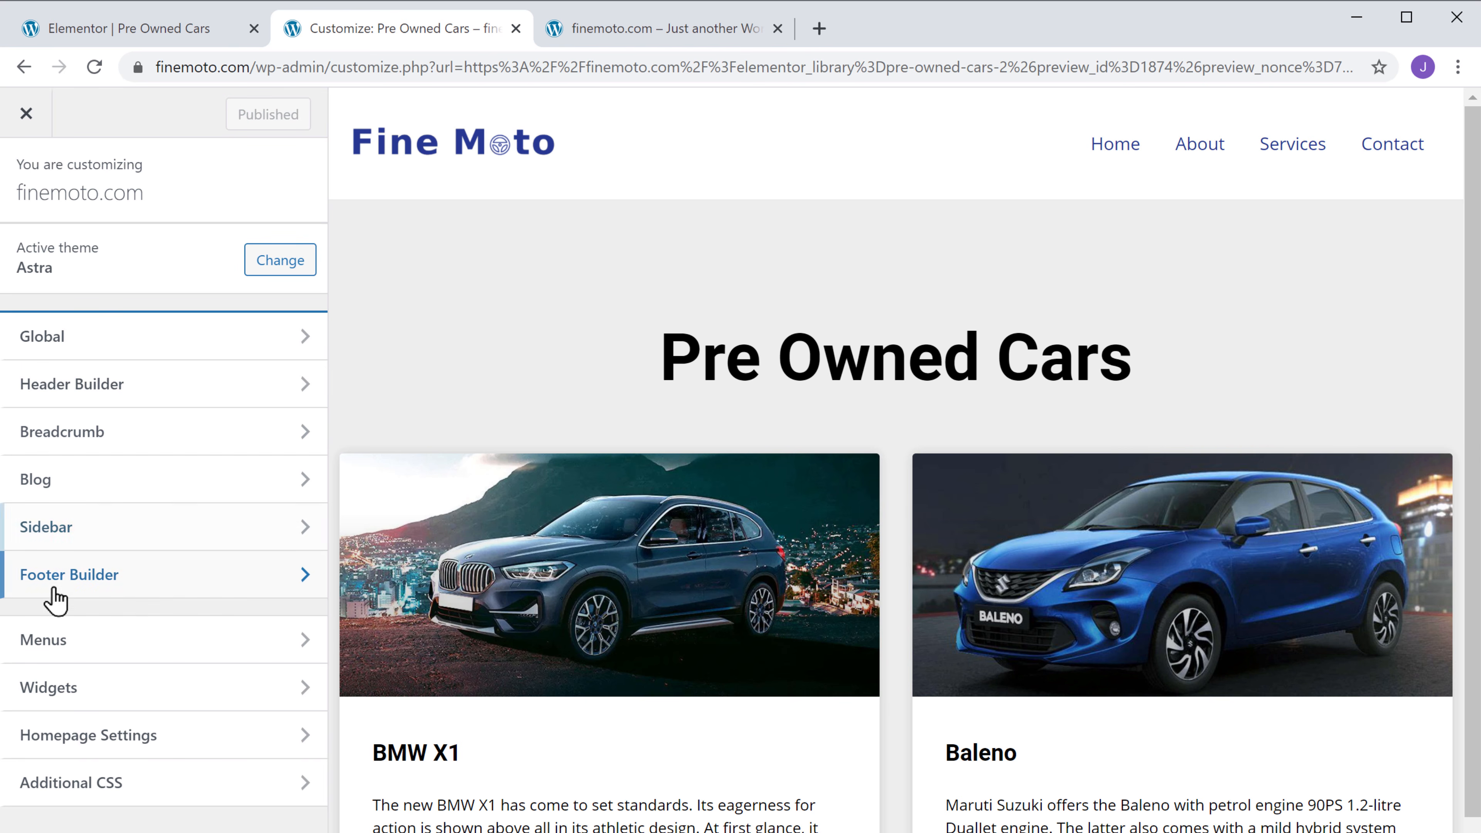
Step: Add the Pre Owned Cars Archives item from the Pre Owned Cars post type to the Primary menu
{"action": "left_click", "coordinate": [39, 647]}
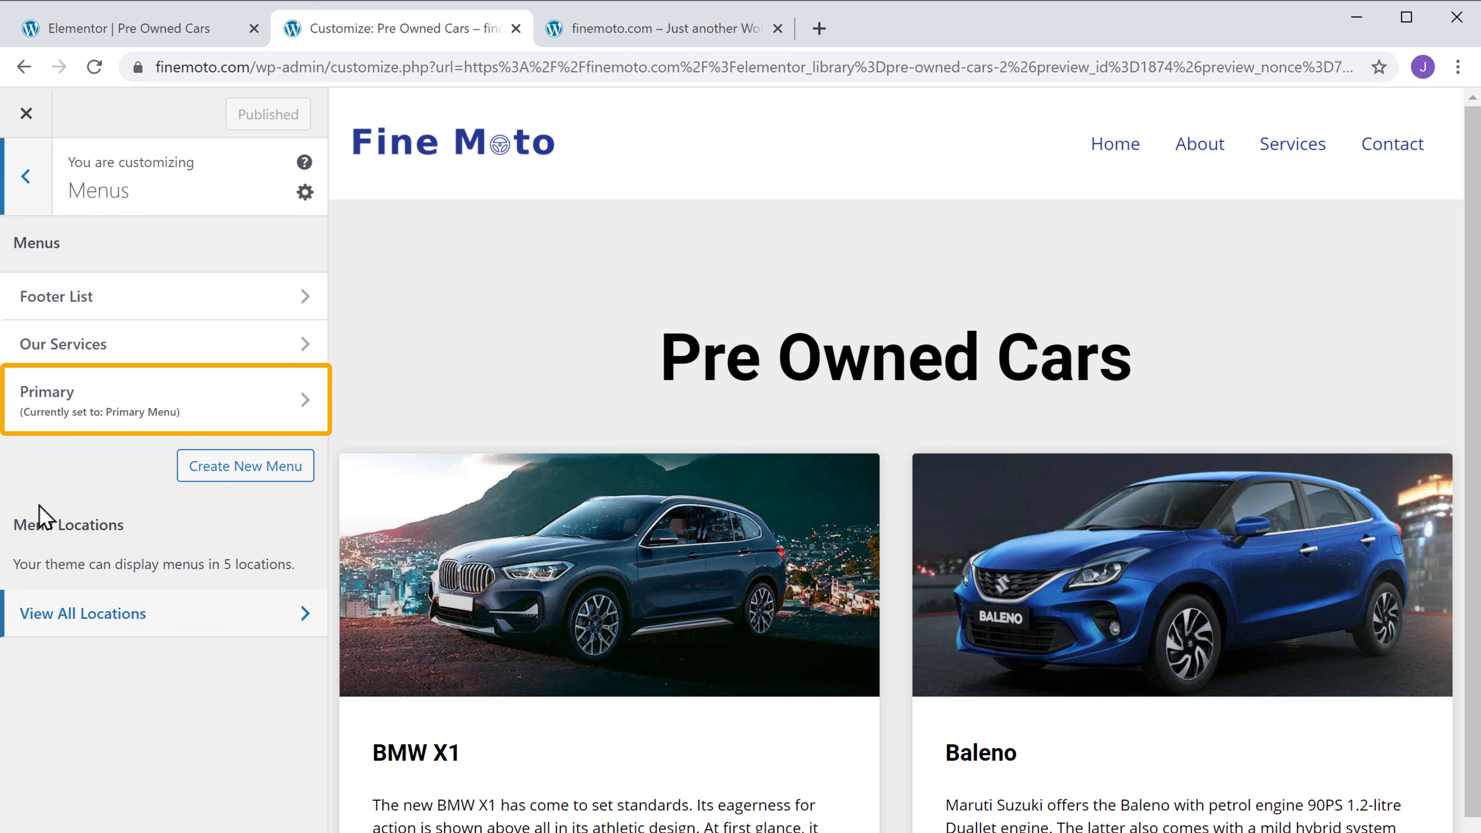
{"action": "left_click", "coordinate": [42, 428]}
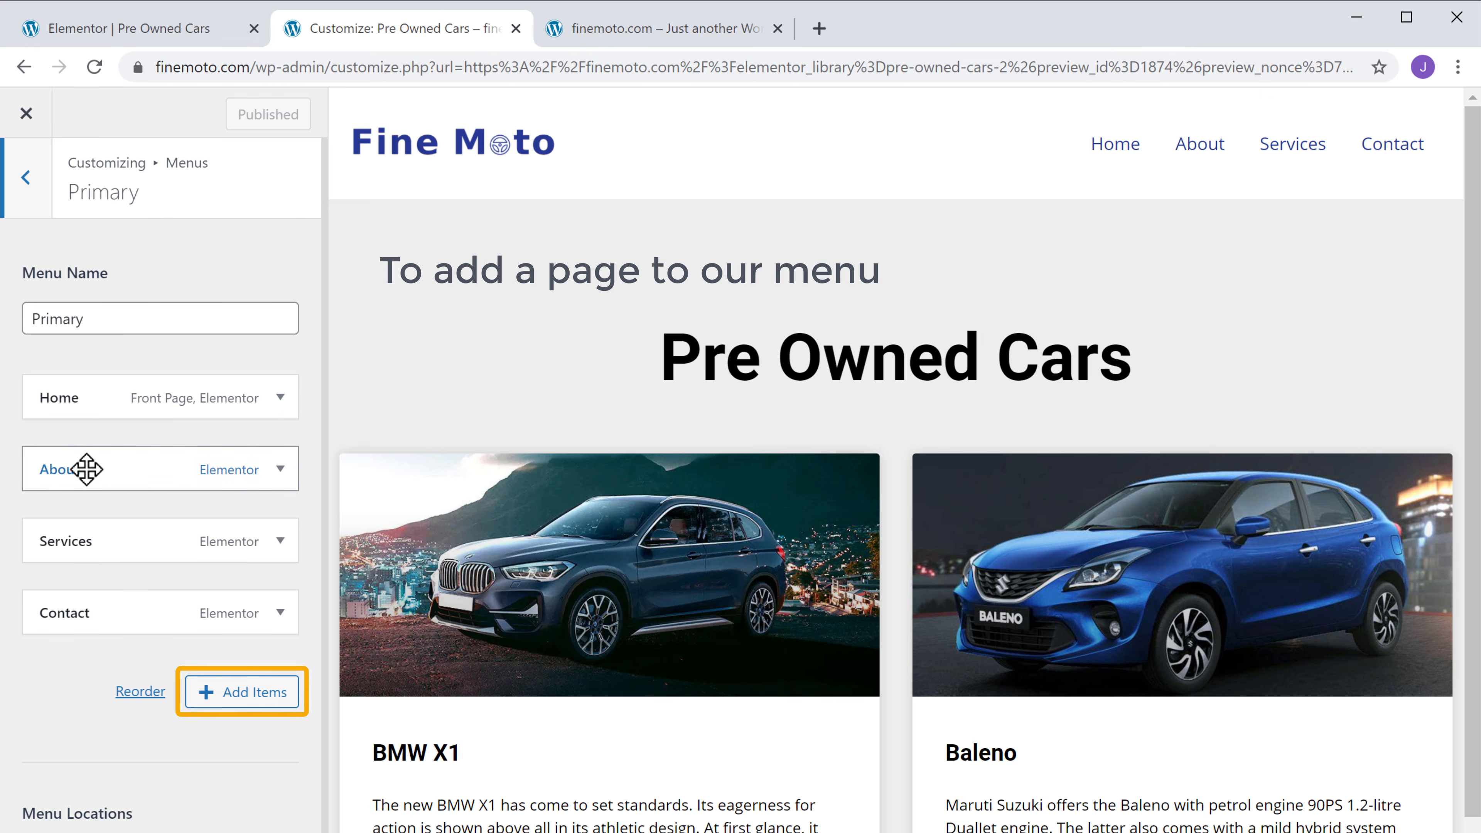
{"action": "left_click", "coordinate": [240, 693]}
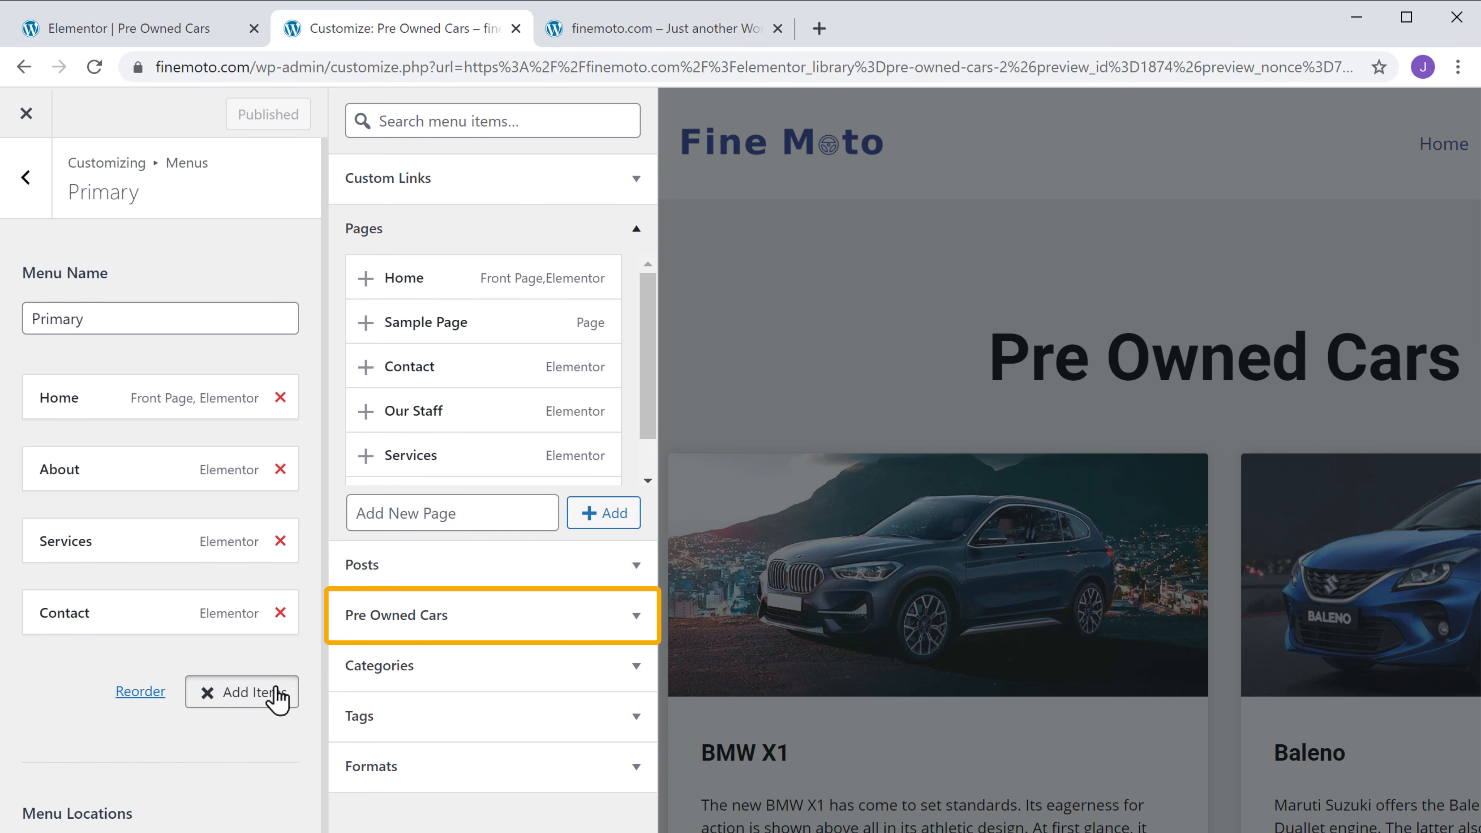
{"action": "left_click", "coordinate": [383, 617]}
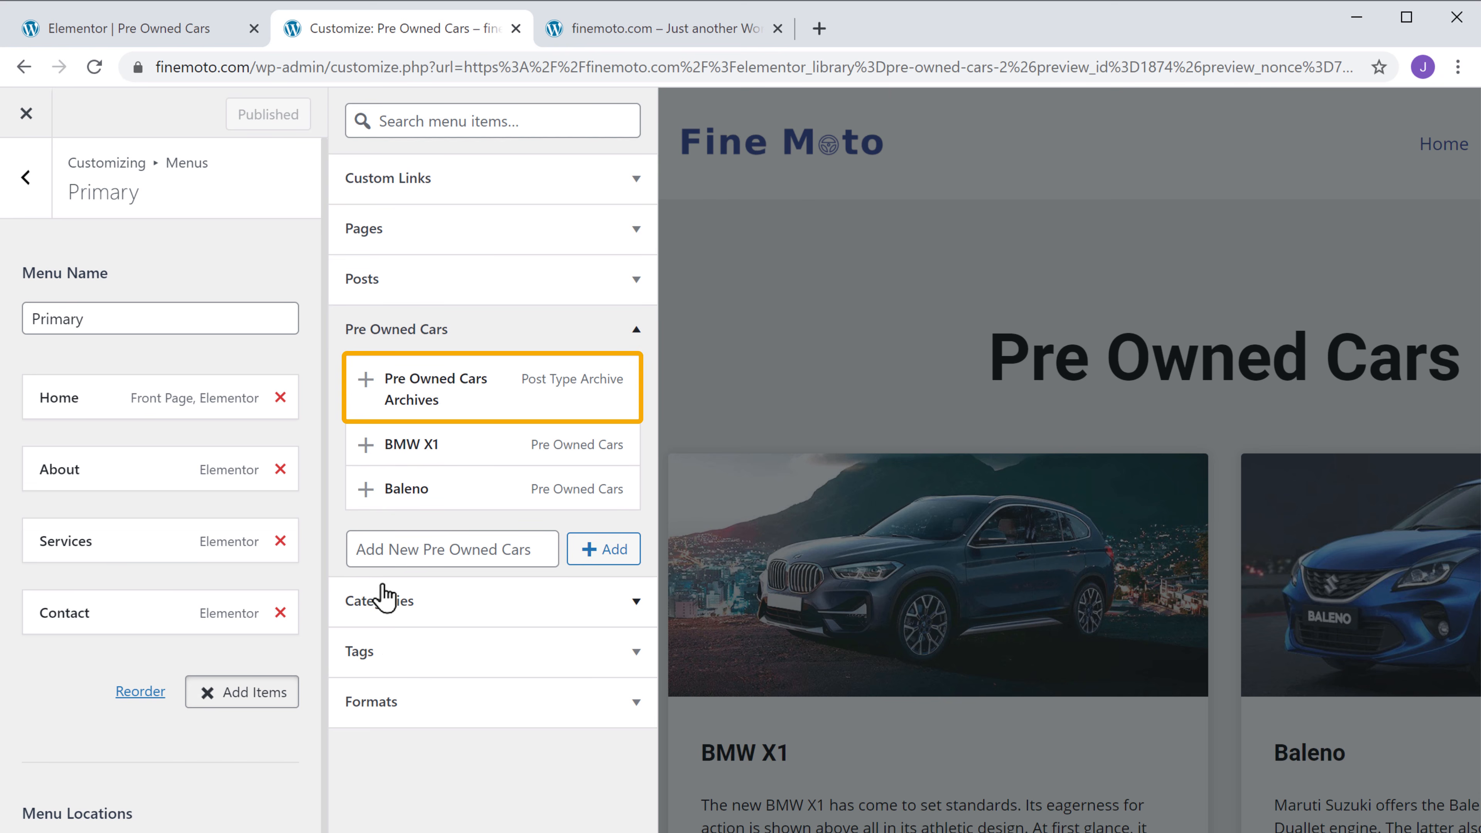
{"action": "left_click", "coordinate": [367, 384]}
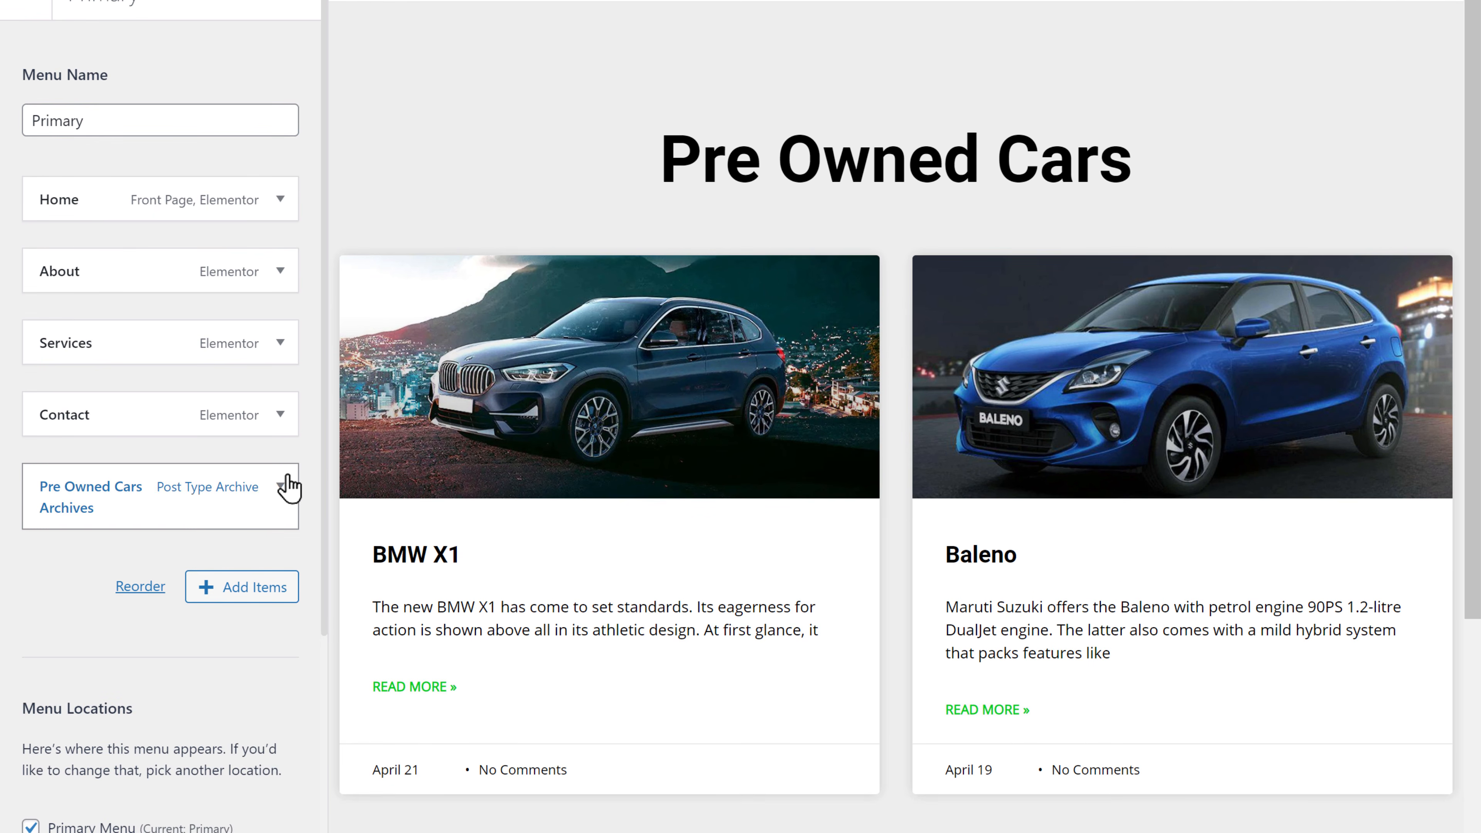
Step: Shorten the navigation label of the new archive menu item to "Pre Owned Cars"
{"action": "left_click", "coordinate": [280, 487]}
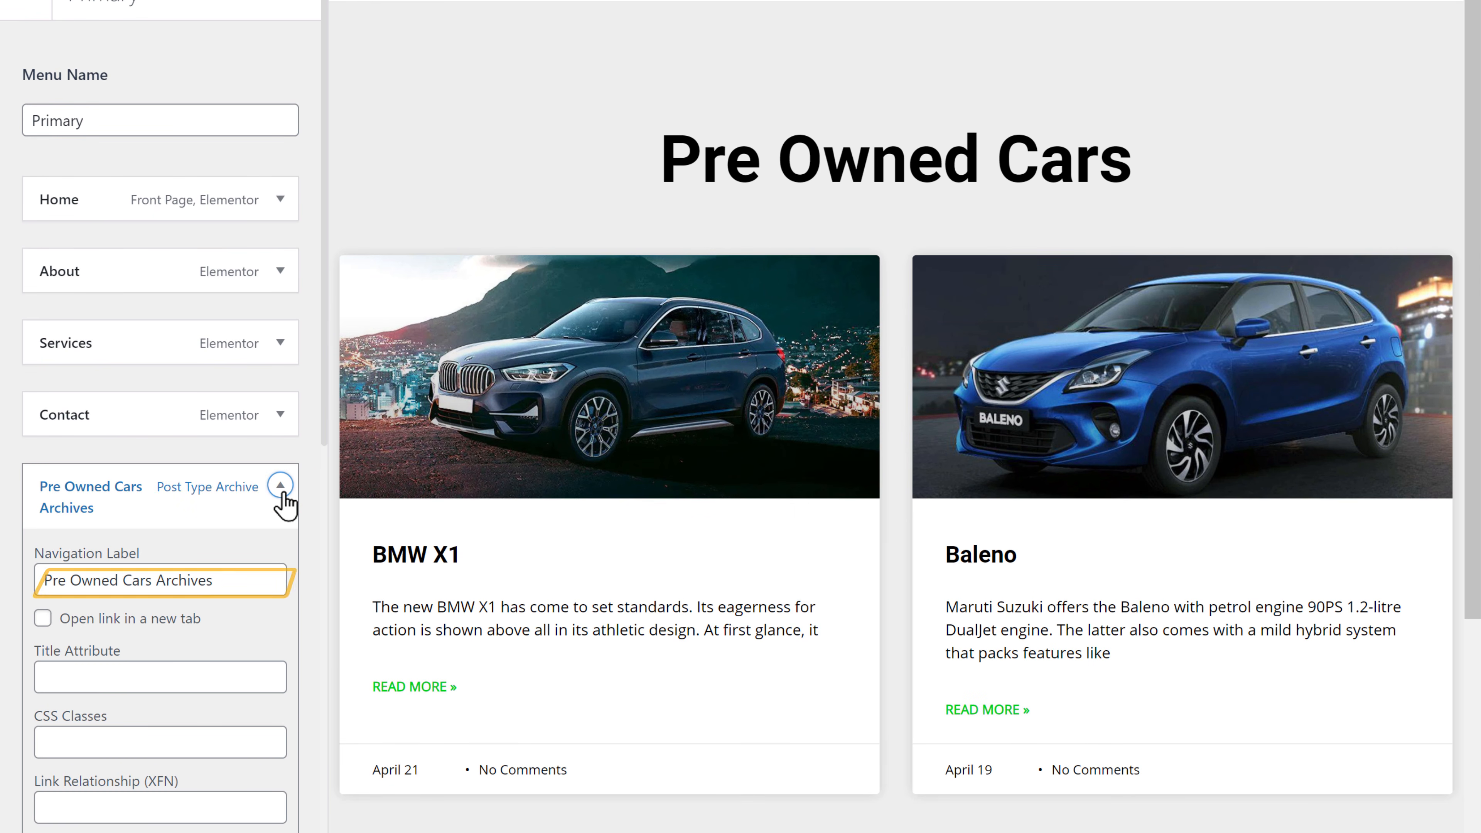
{"action": "left_click", "coordinate": [224, 579]}
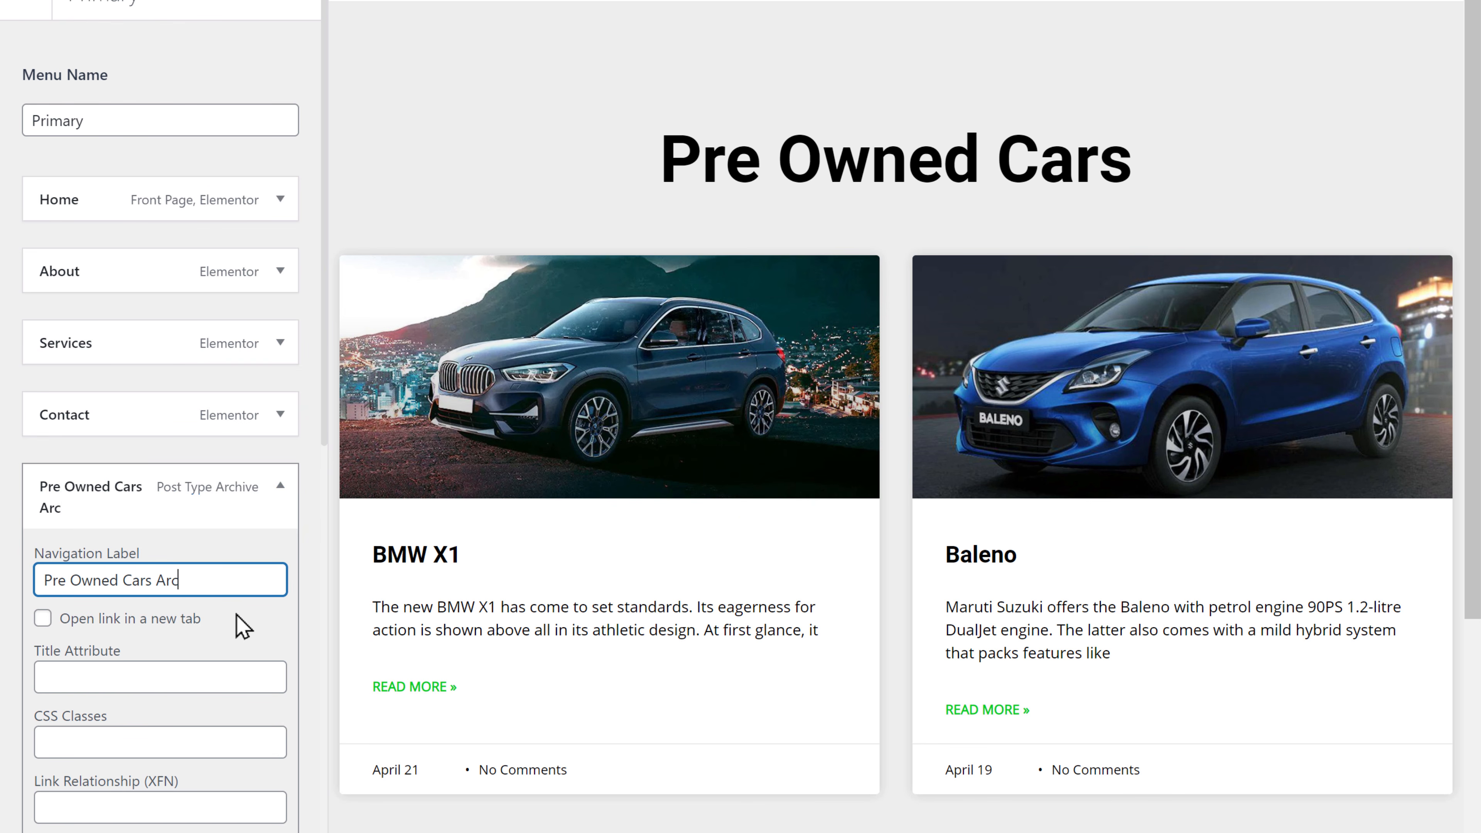
{"action": "key", "text": "BackSpace"}
{"action": "key", "text": "BackSpace"}
{"action": "key", "text": "BackSpace"}
{"action": "key", "text": "BackSpace"}
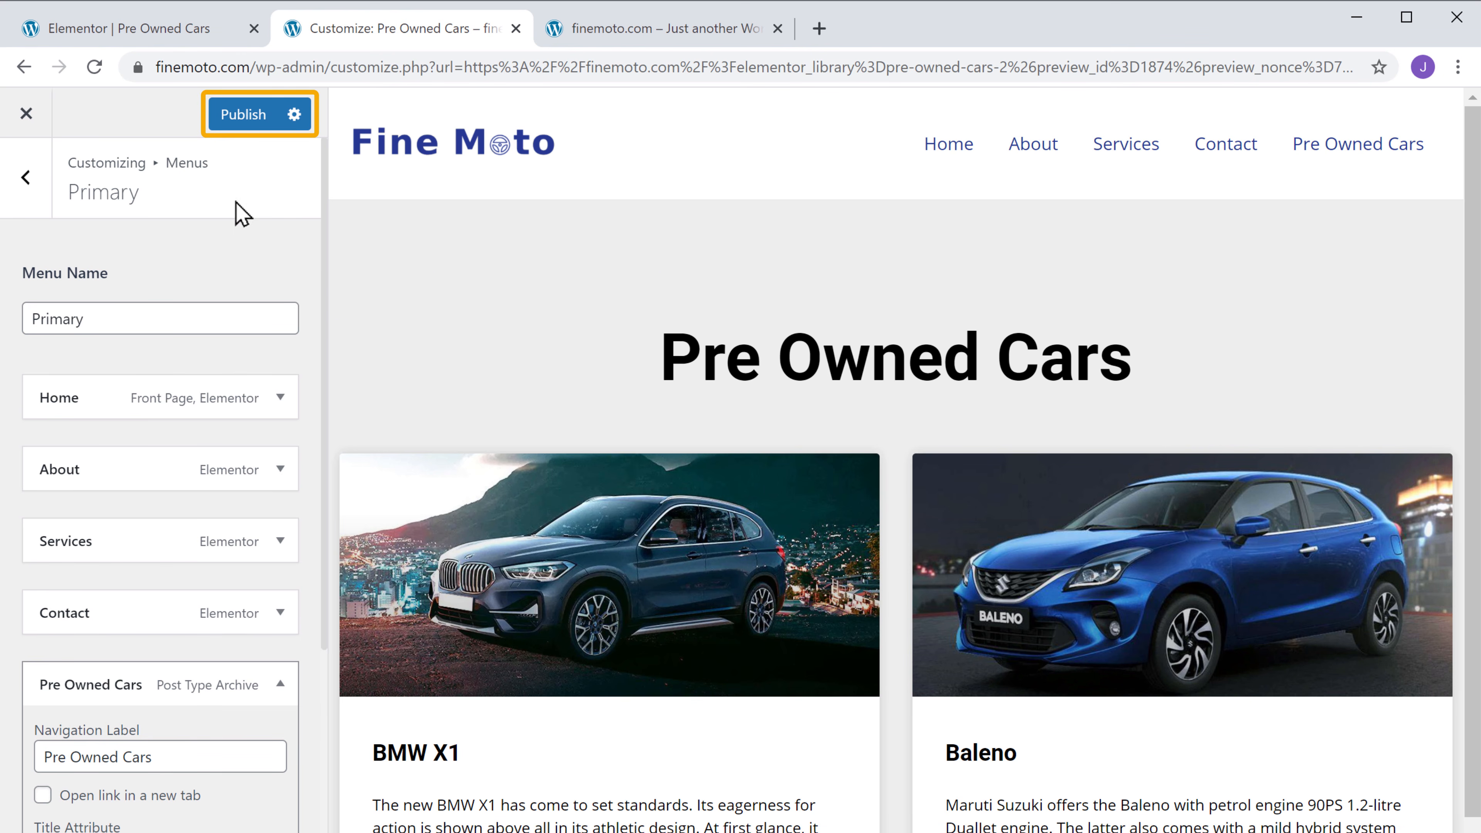
Step: Publish the menu changes and reload the live finemoto.com homepage to check its navigation
{"action": "left_click", "coordinate": [242, 131]}
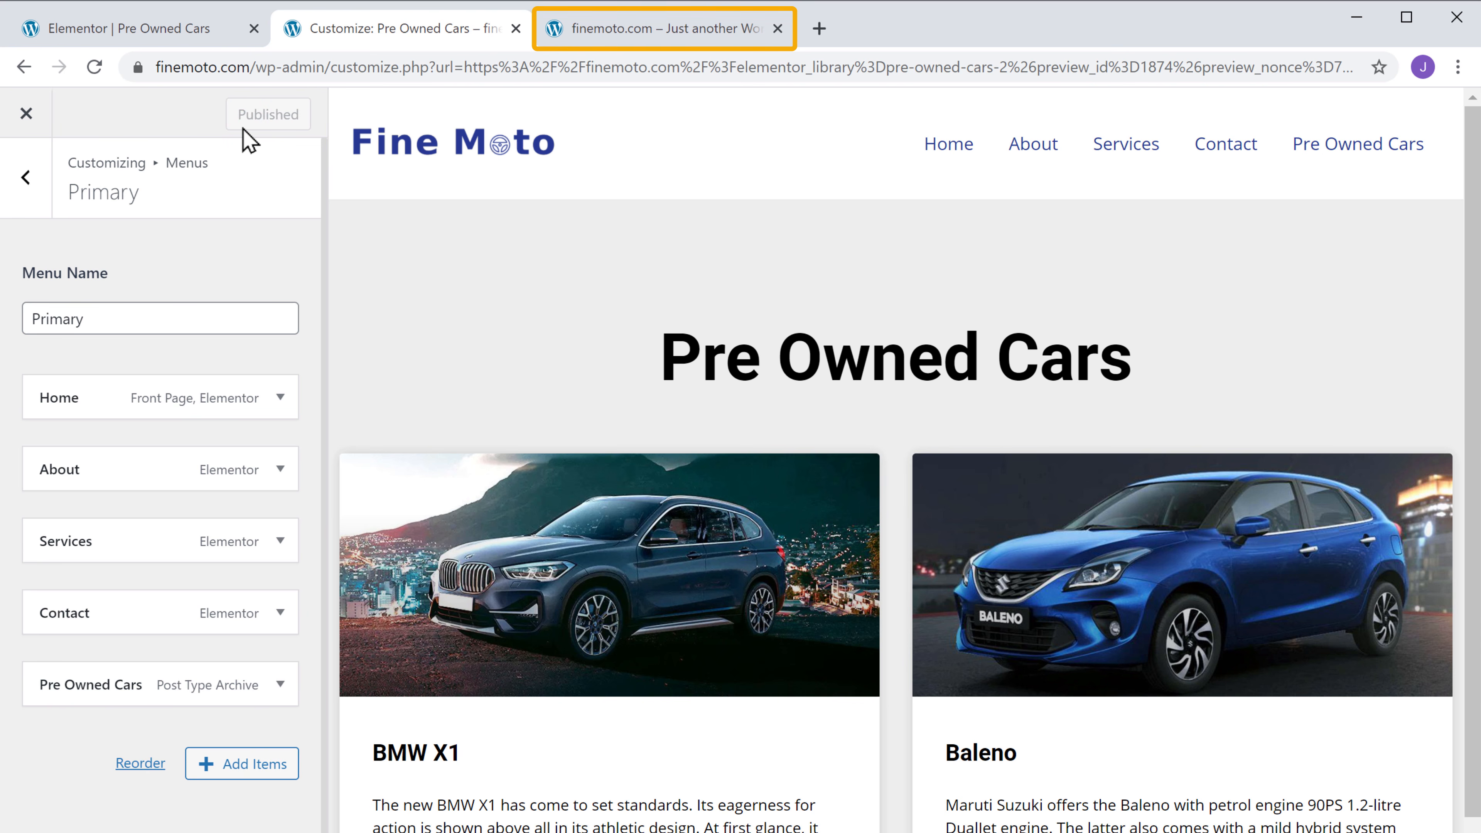
{"action": "left_click", "coordinate": [595, 34]}
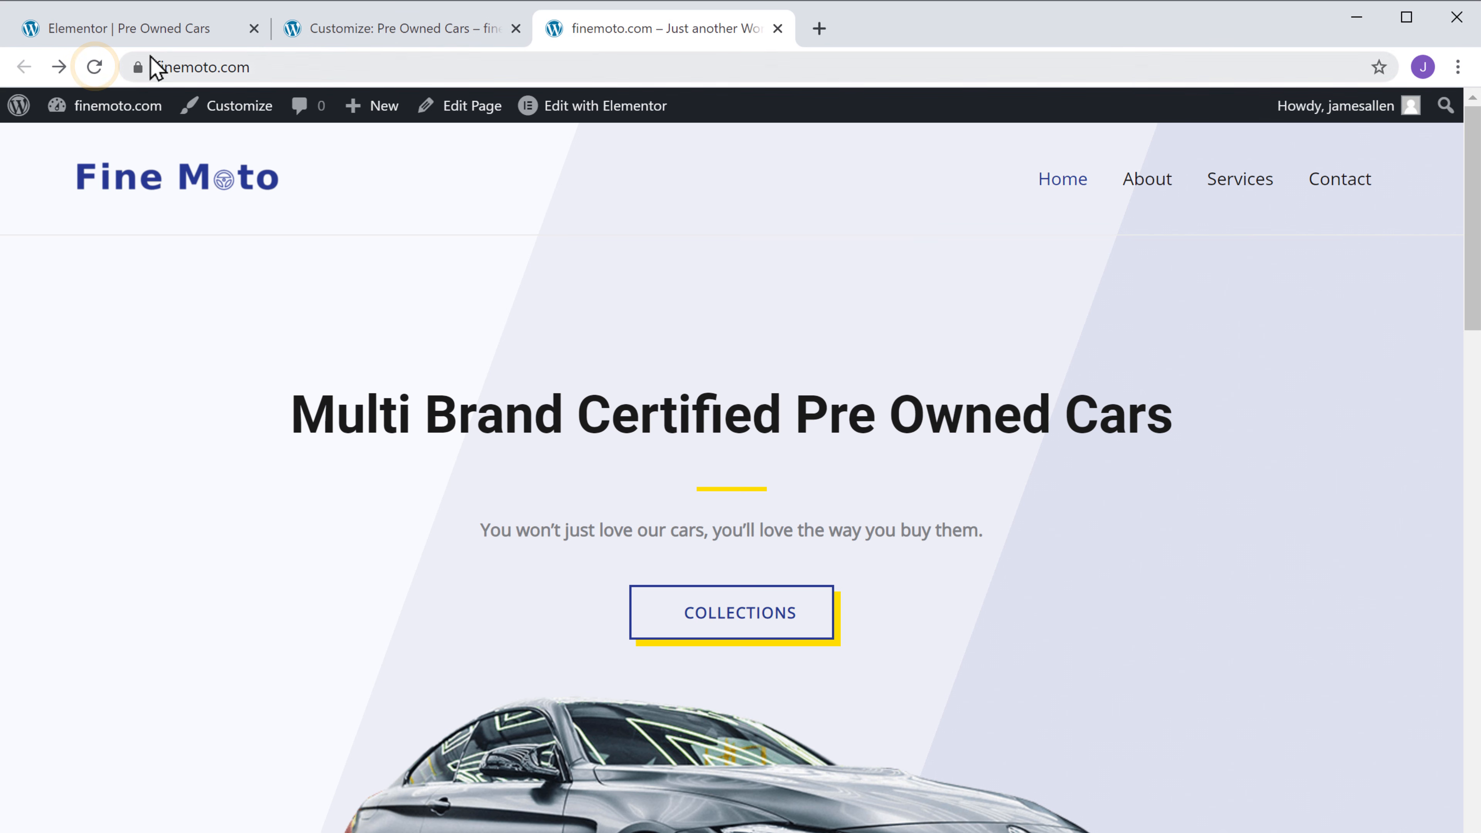
{"action": "left_click", "coordinate": [93, 68]}
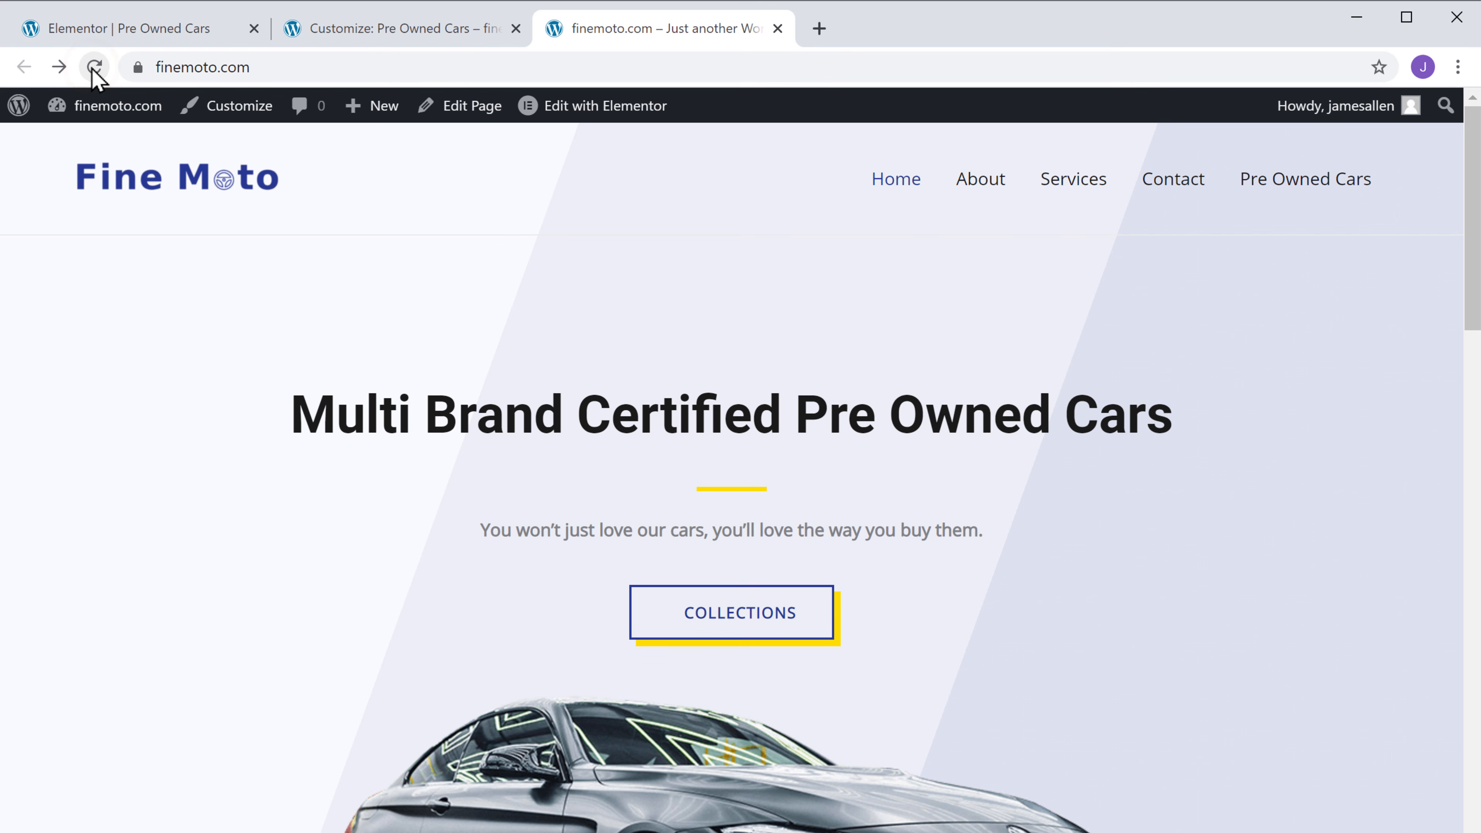